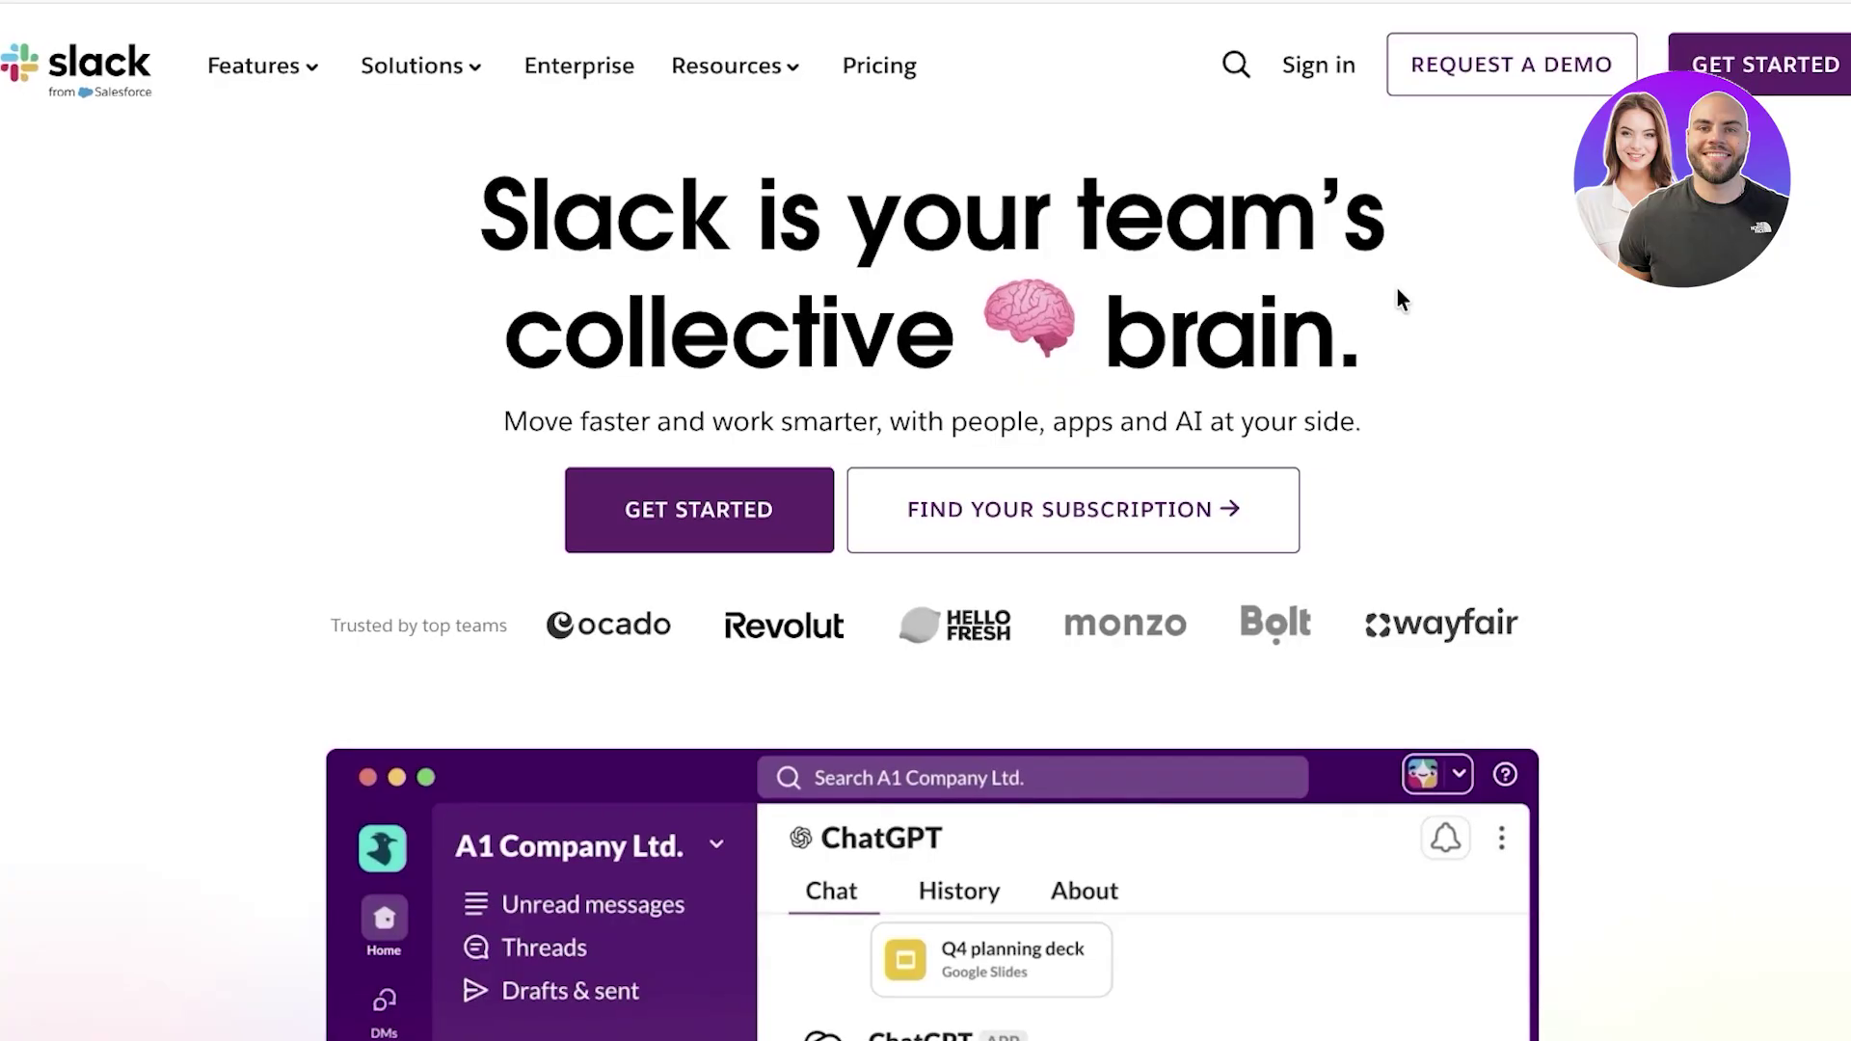
Scroll through the Slack homepage and pricing plans, comparing features such as Lists.
scroll(1396, 291, "down", 2)
scroll(1396, 291, "up", 2)
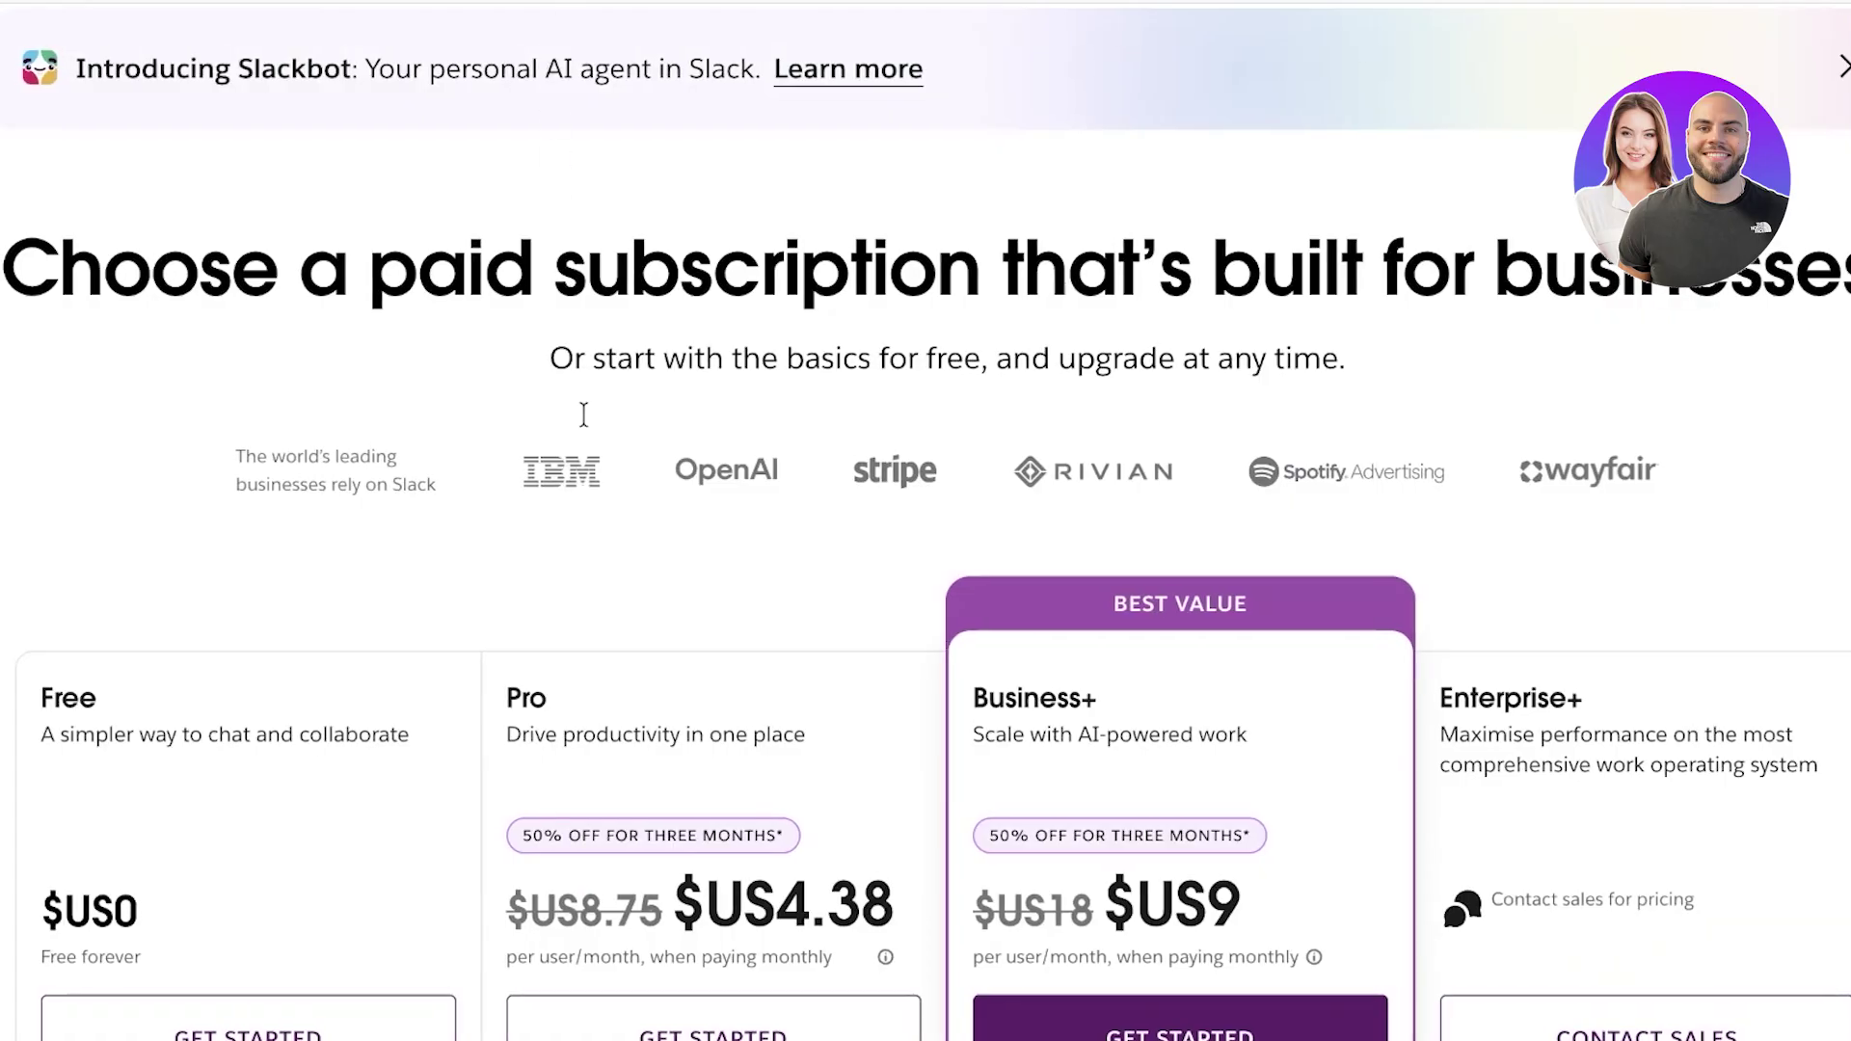
scroll(634, 675, "down", 2)
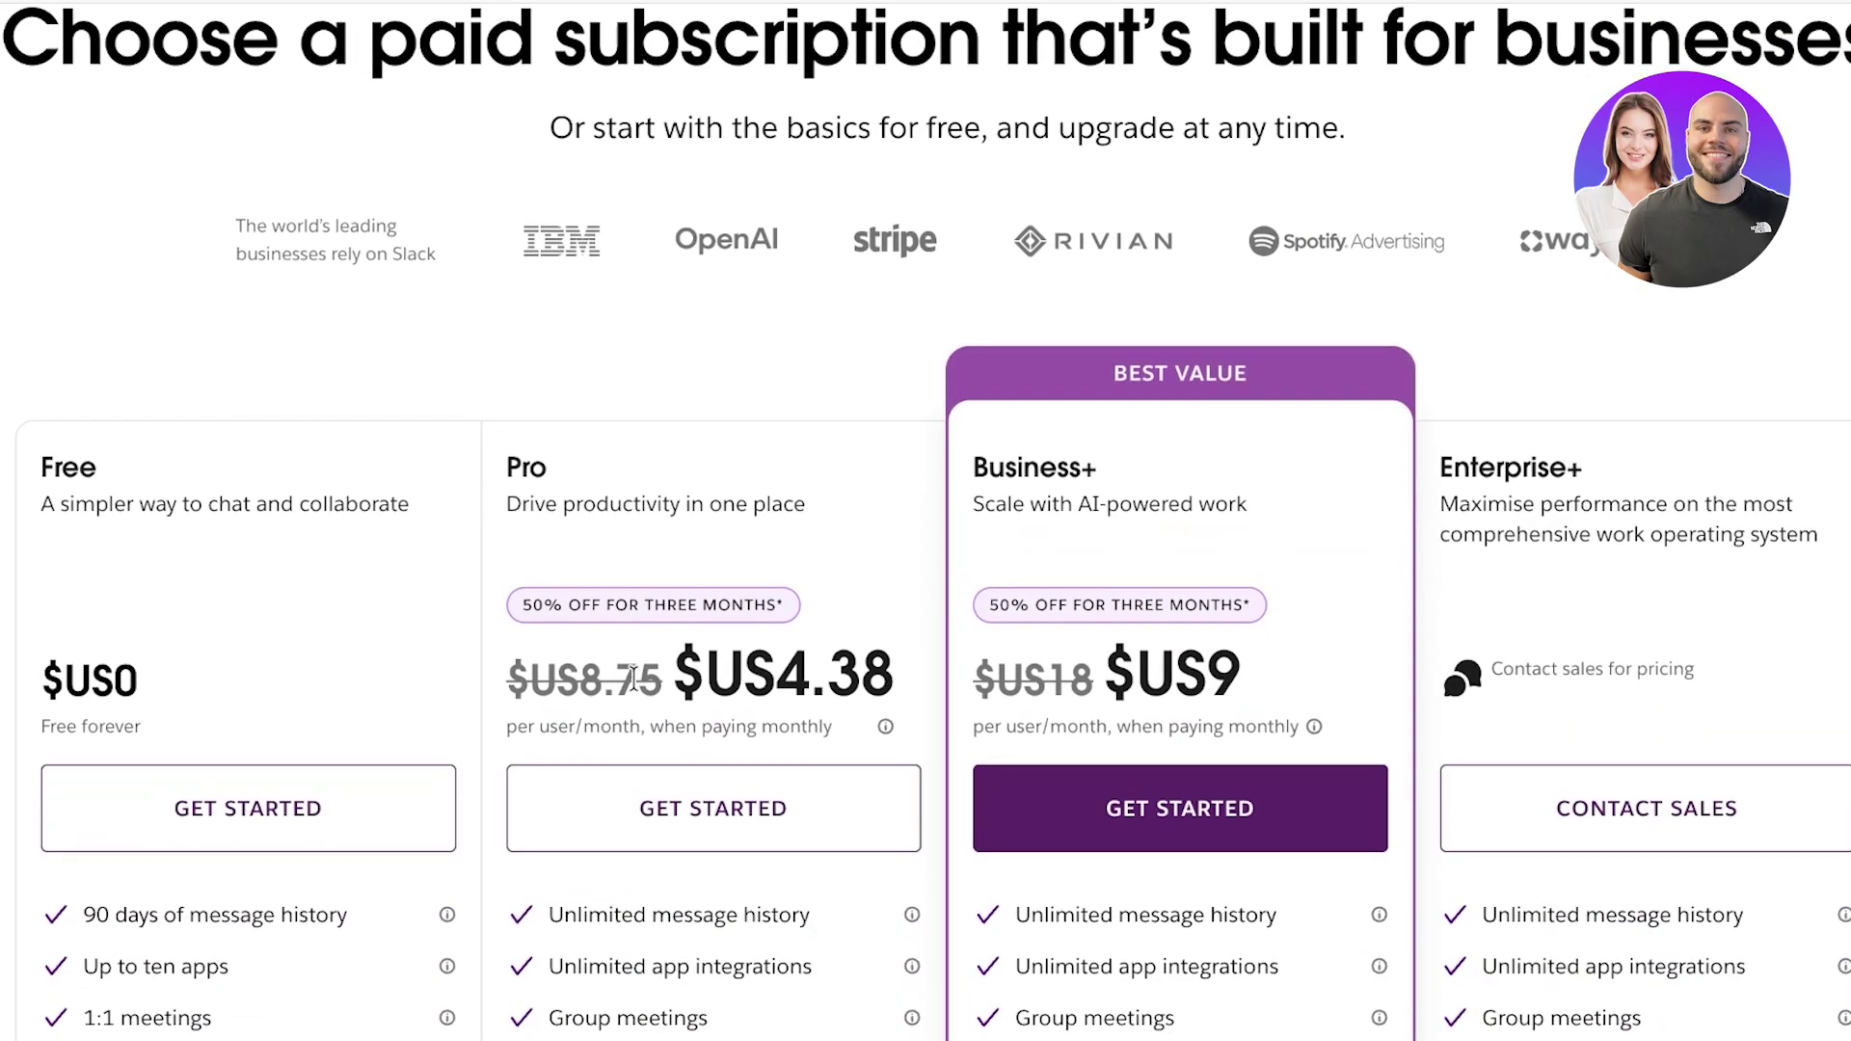
scroll(1443, 511, "down", 2)
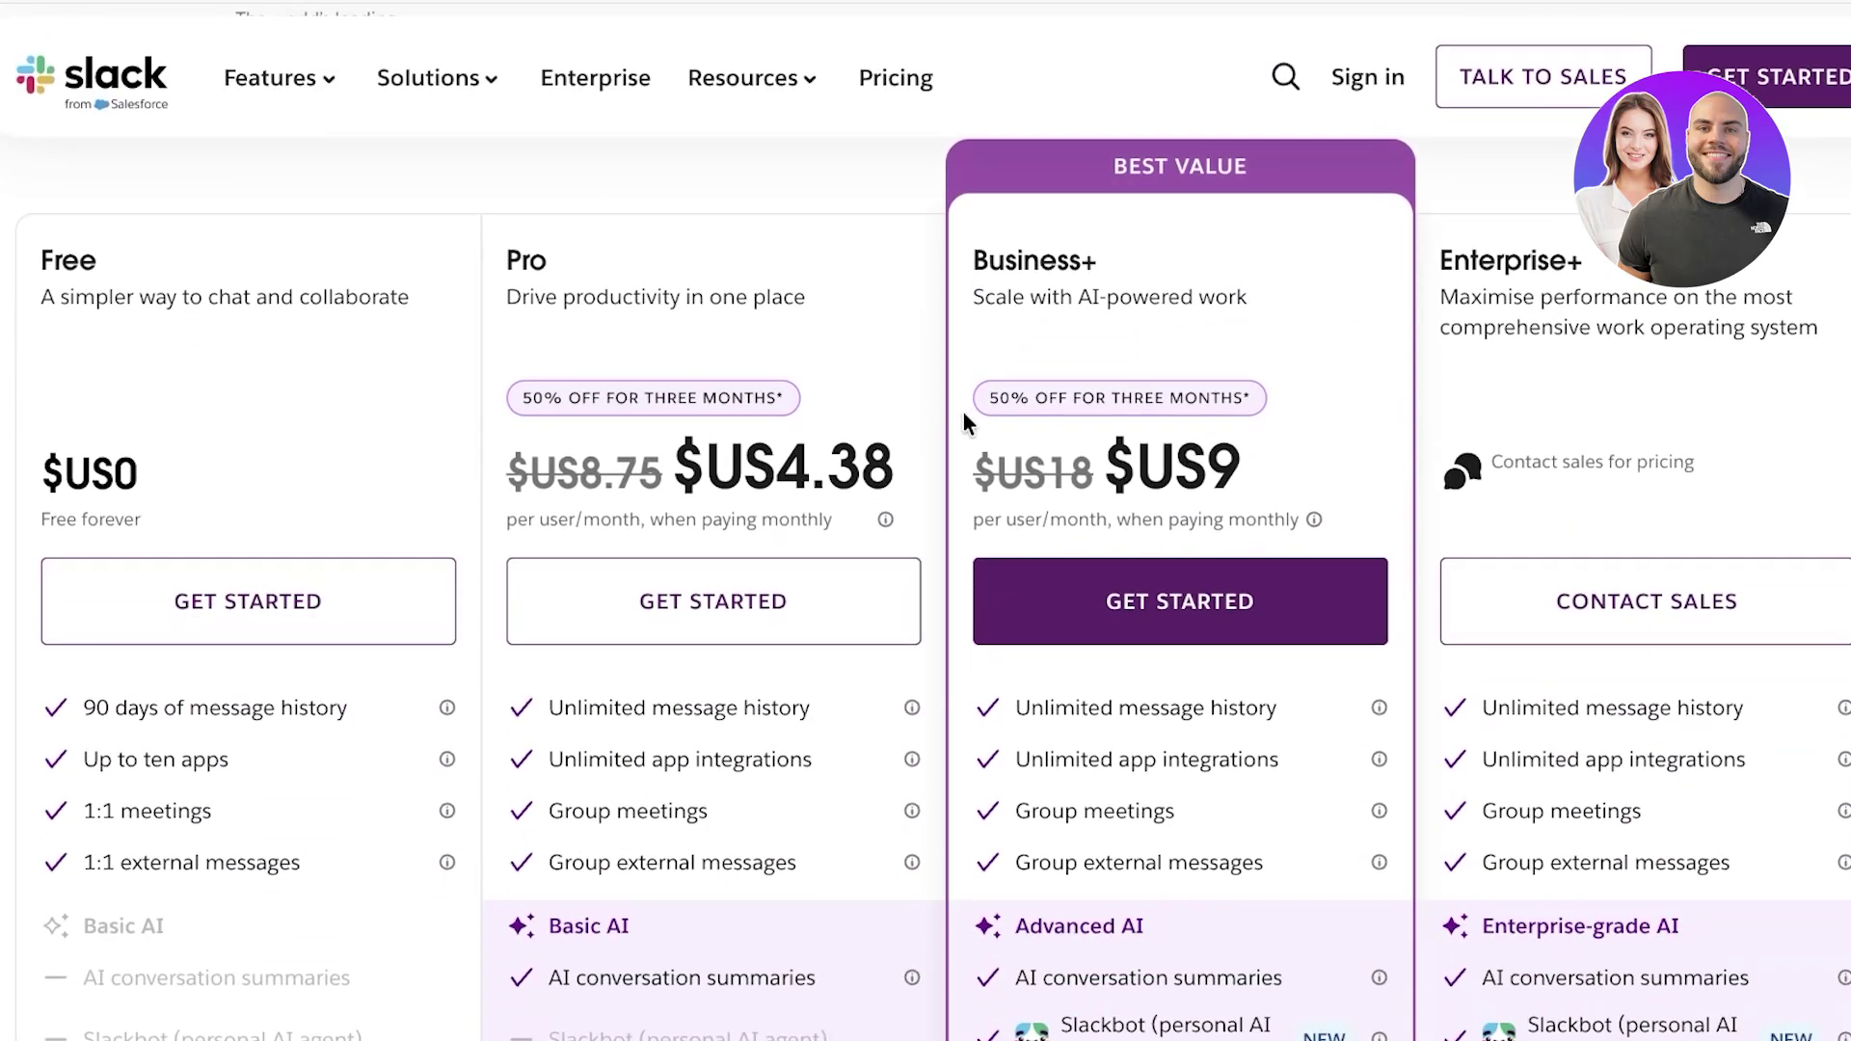
scroll(869, 429, "down", 2)
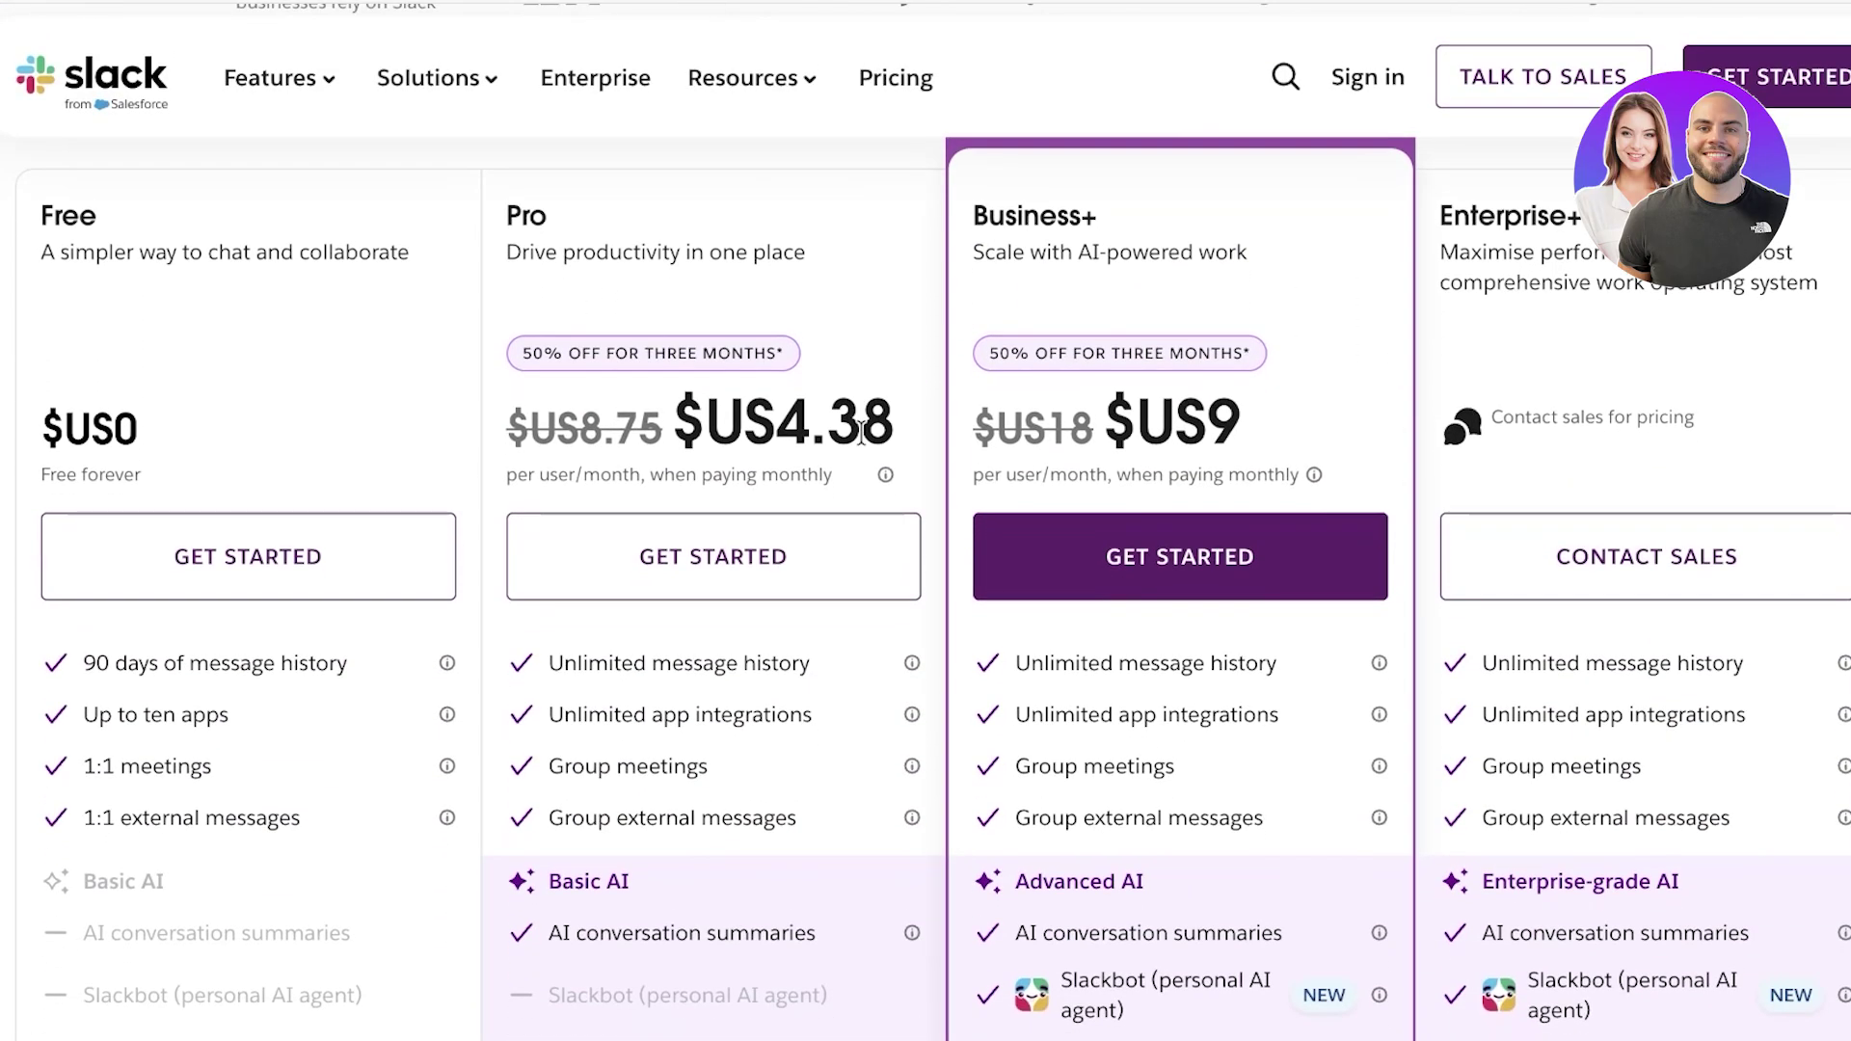
scroll(848, 463, "down", 2)
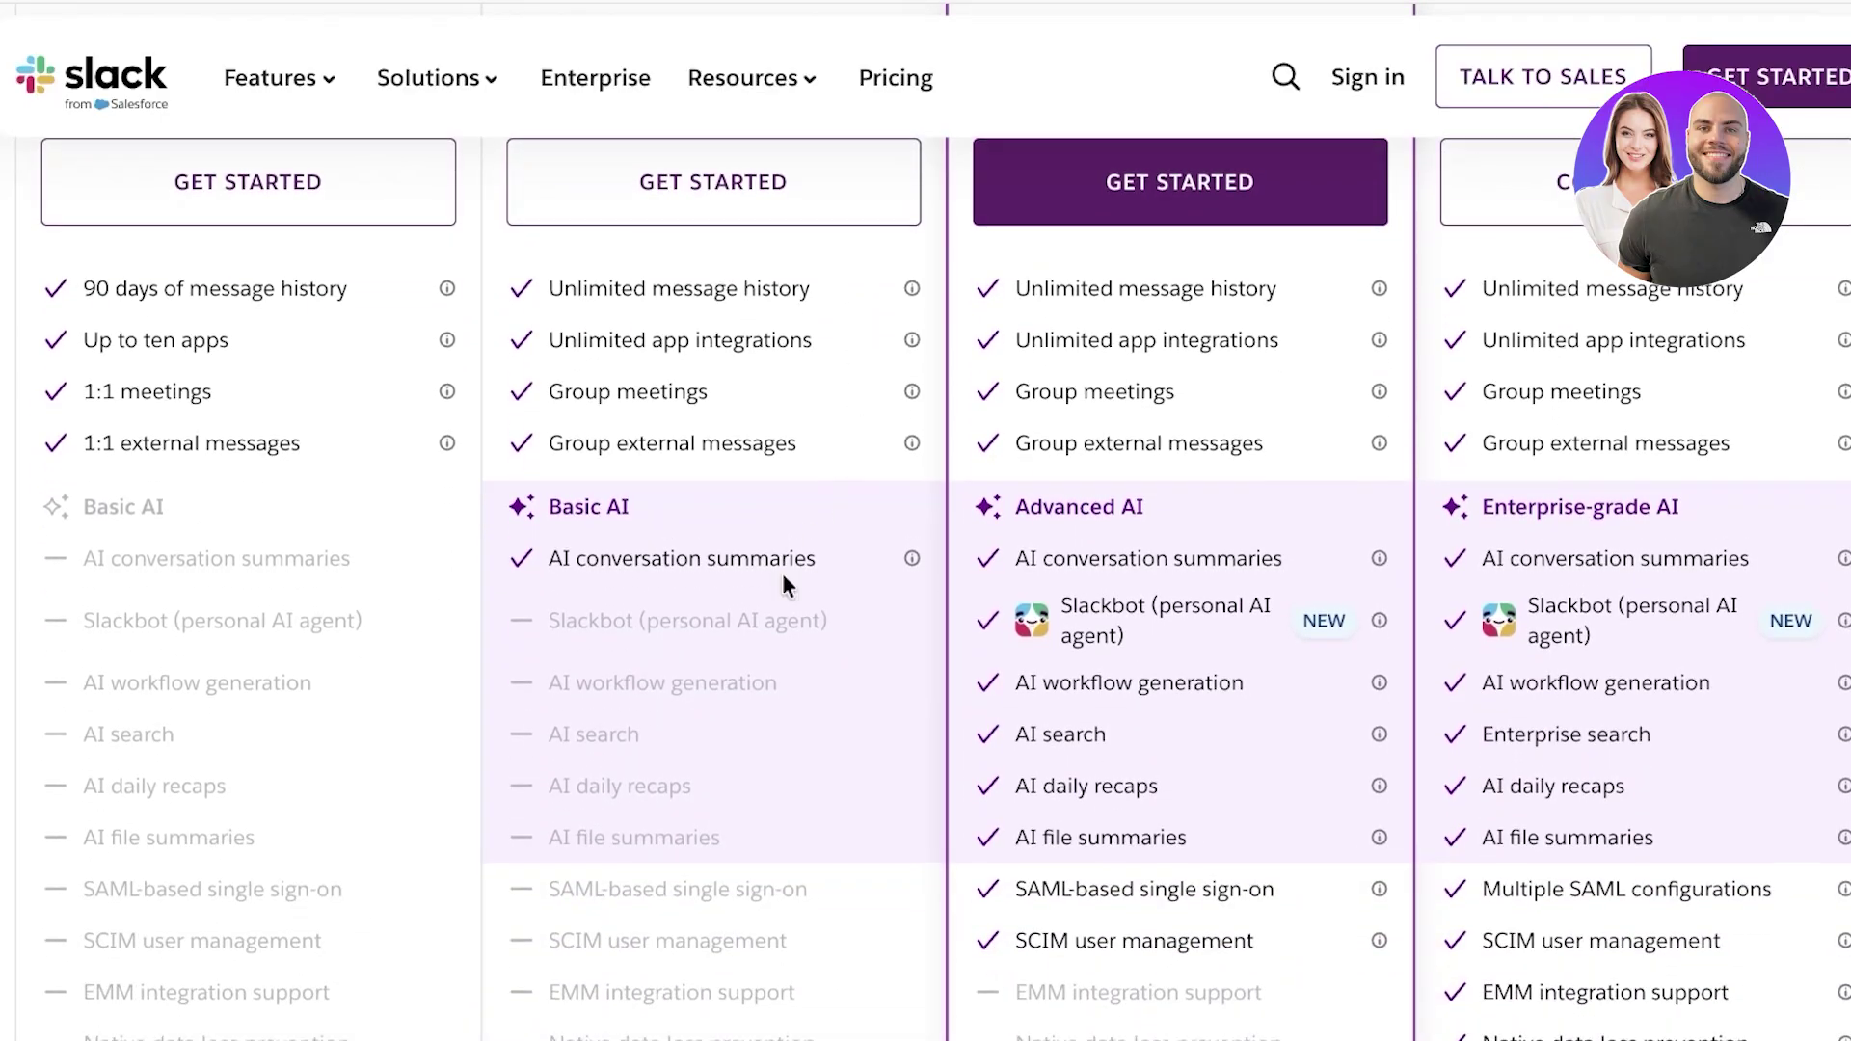
scroll(785, 583, "down", 1)
scroll(784, 578, "down", 10)
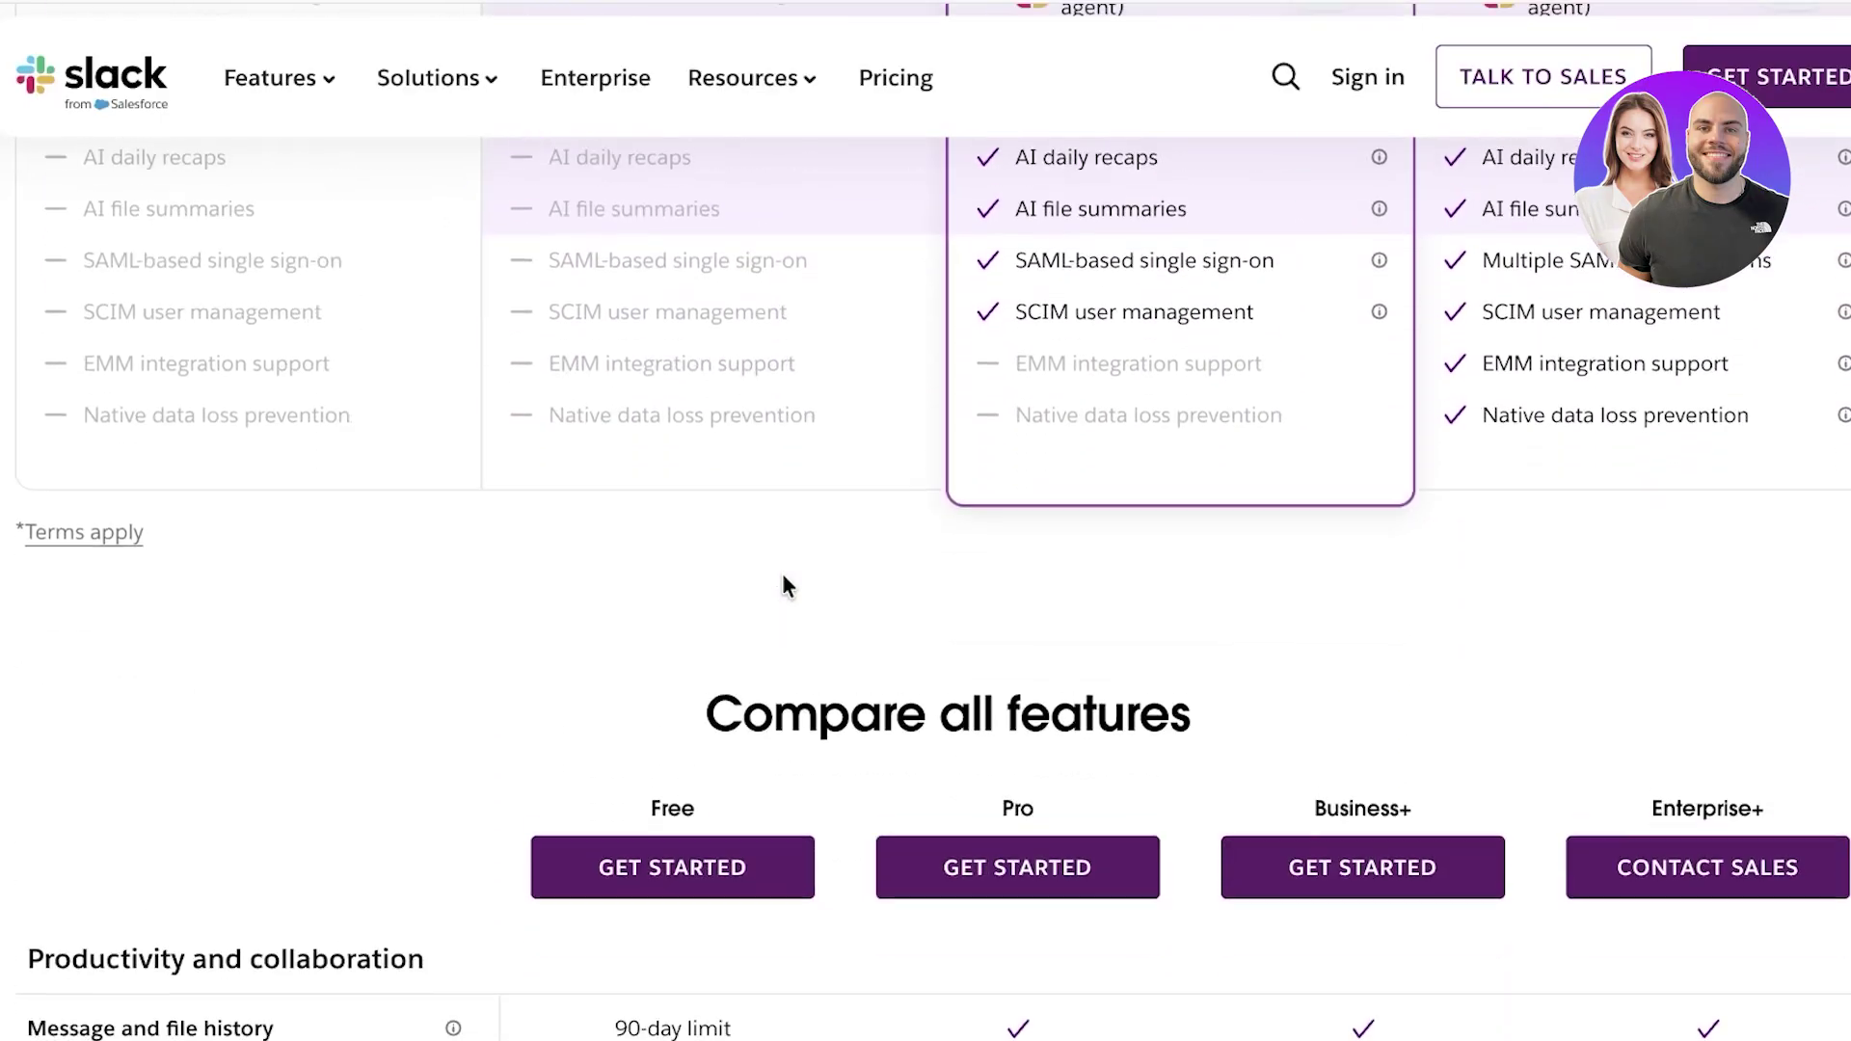
scroll(782, 582, "down", 2)
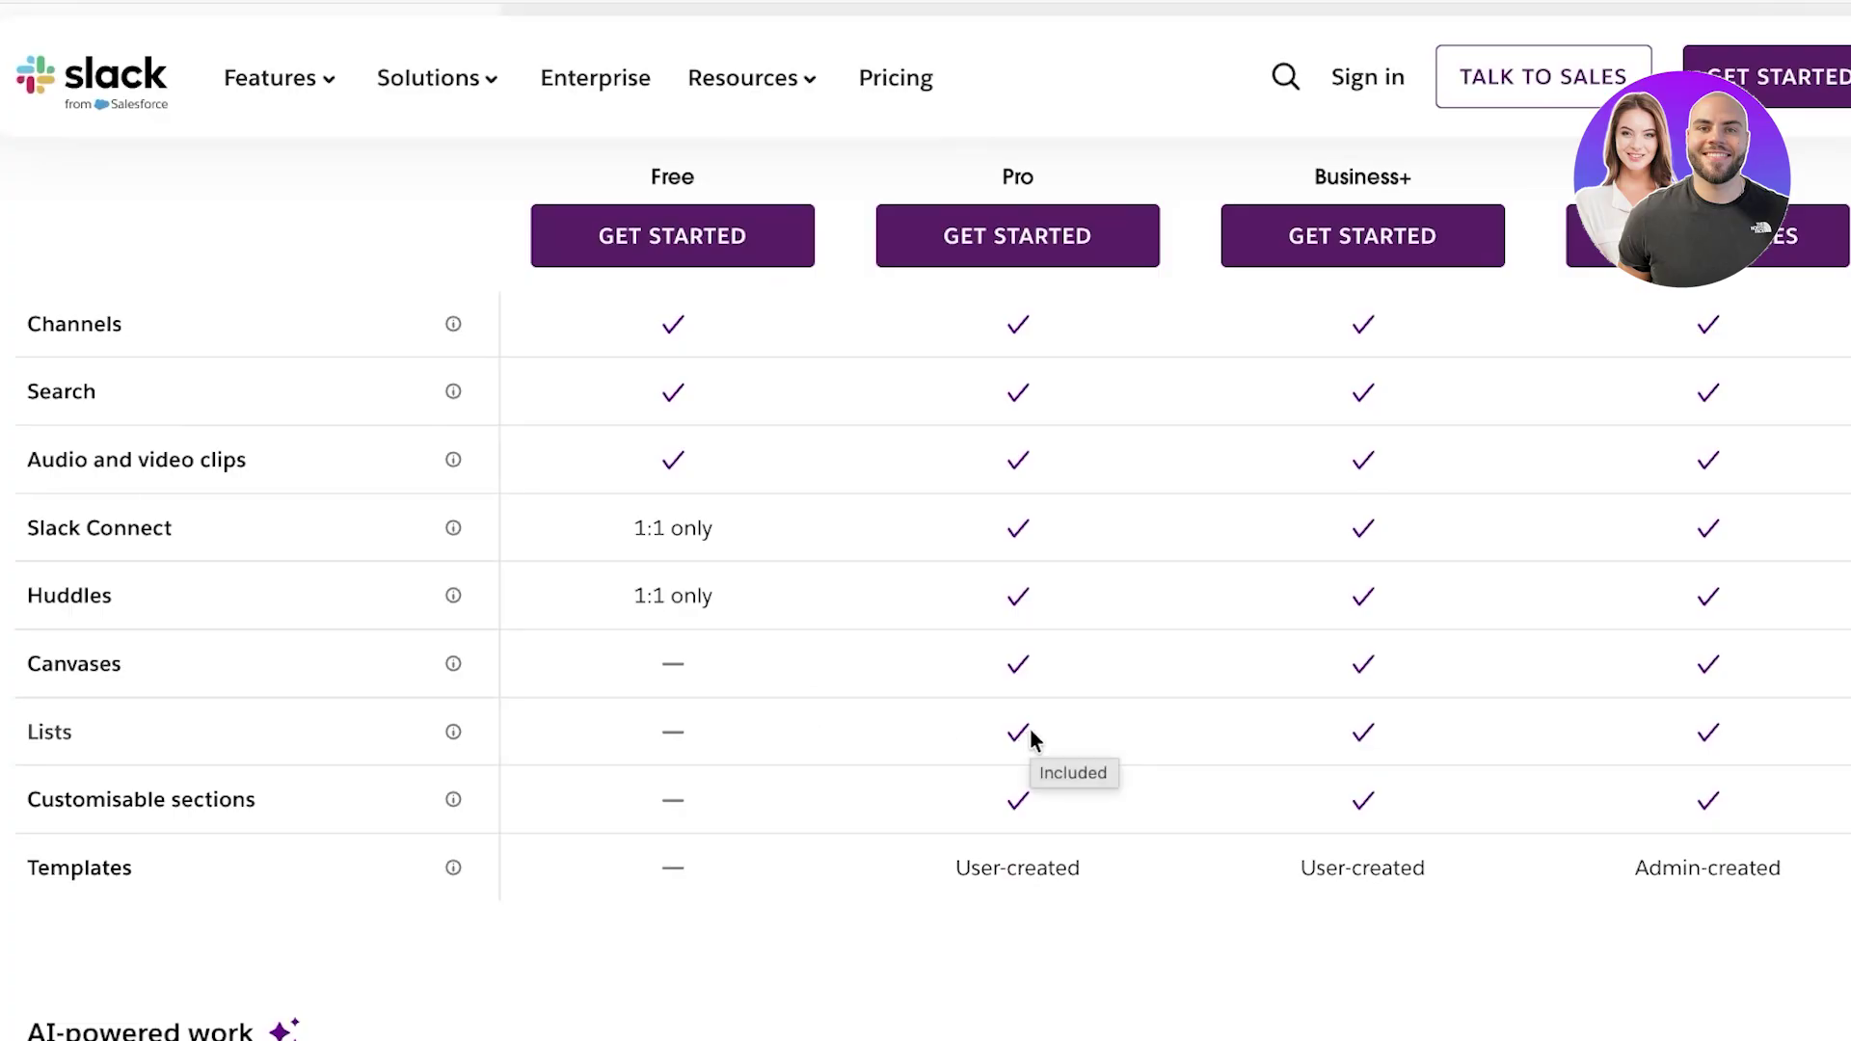
mouse_move(453, 737)
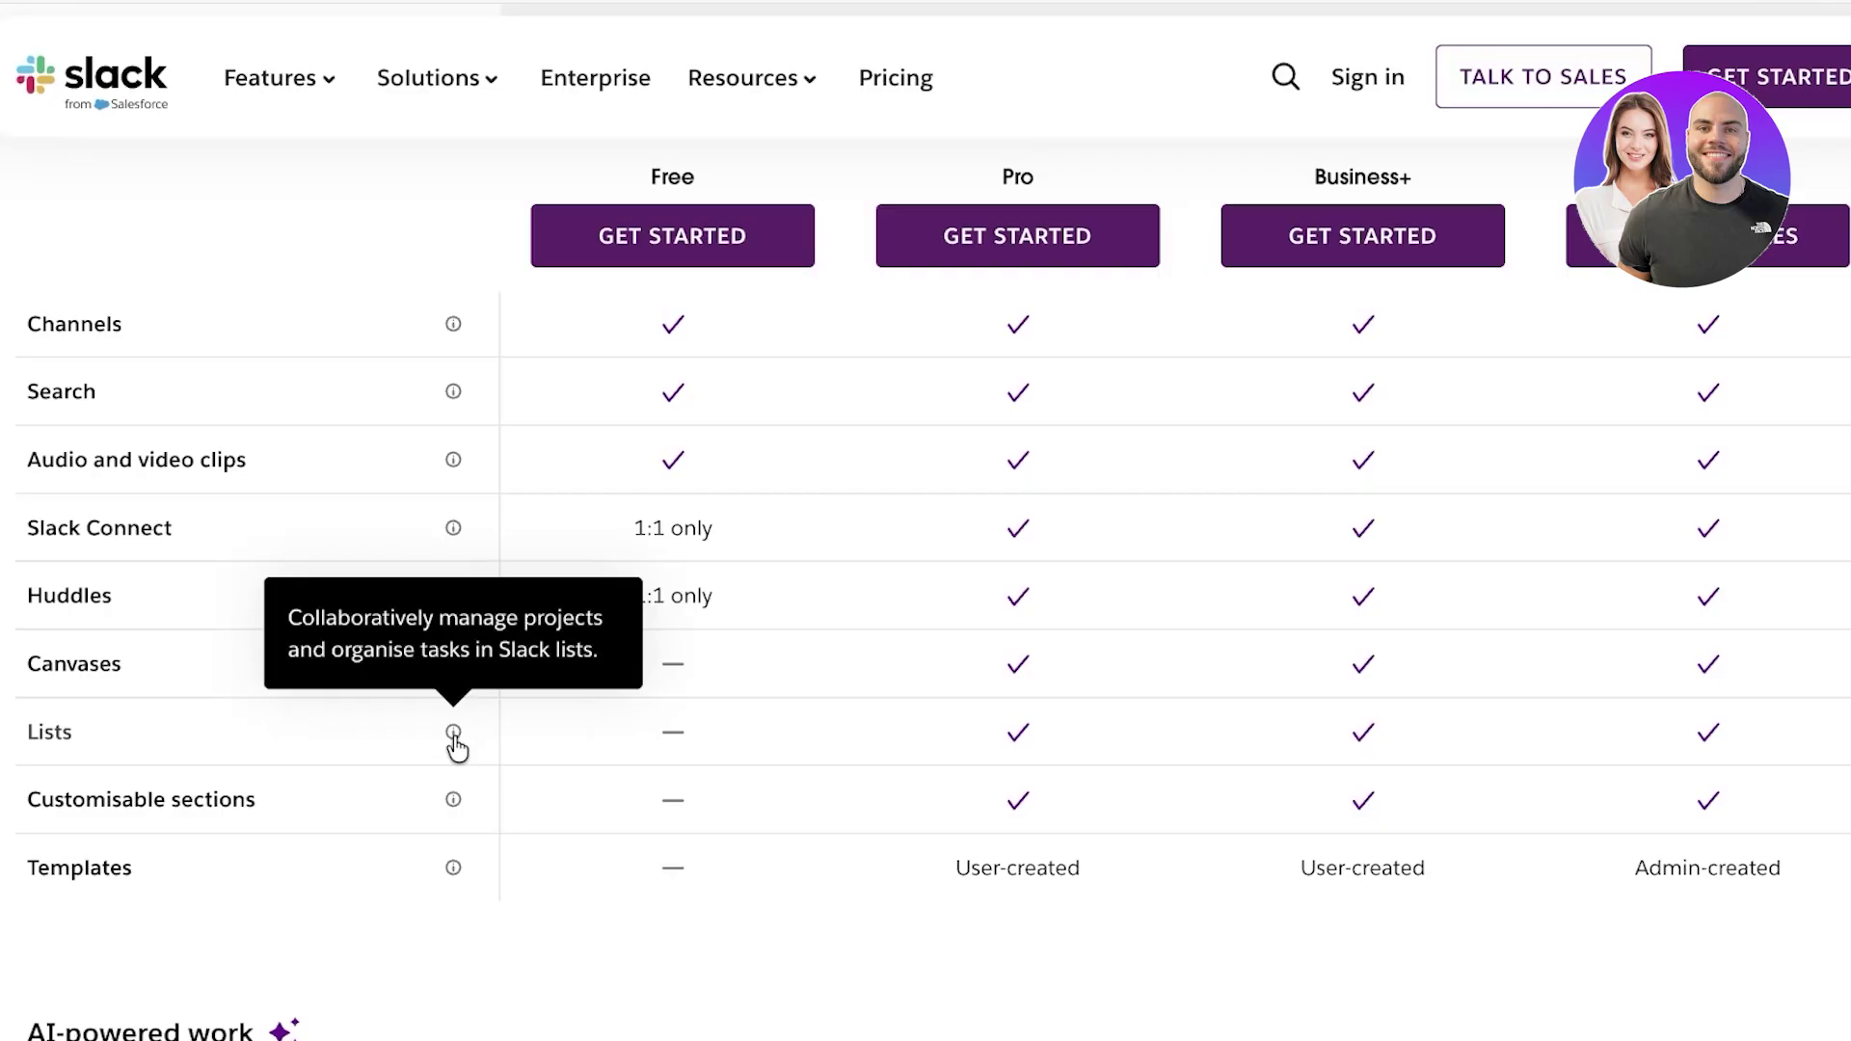
scroll(1045, 729, "up", 3)
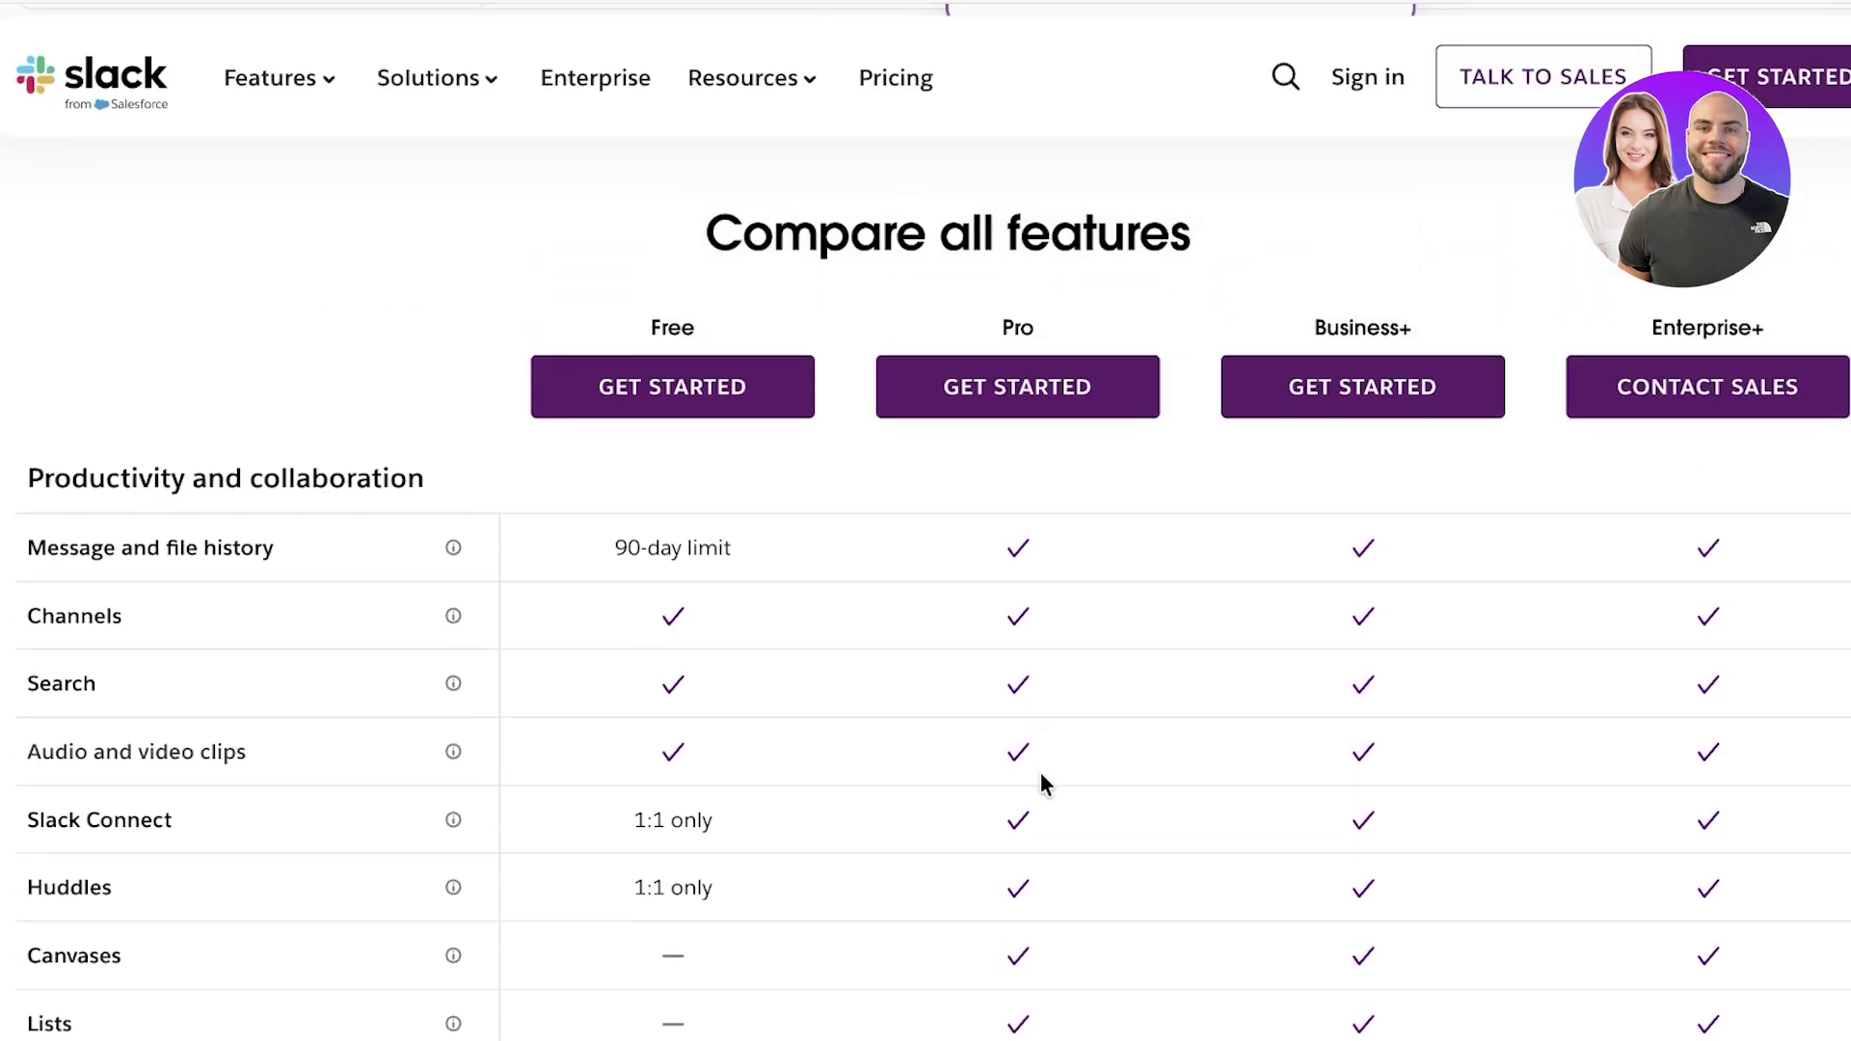
scroll(1039, 773, "down", 2)
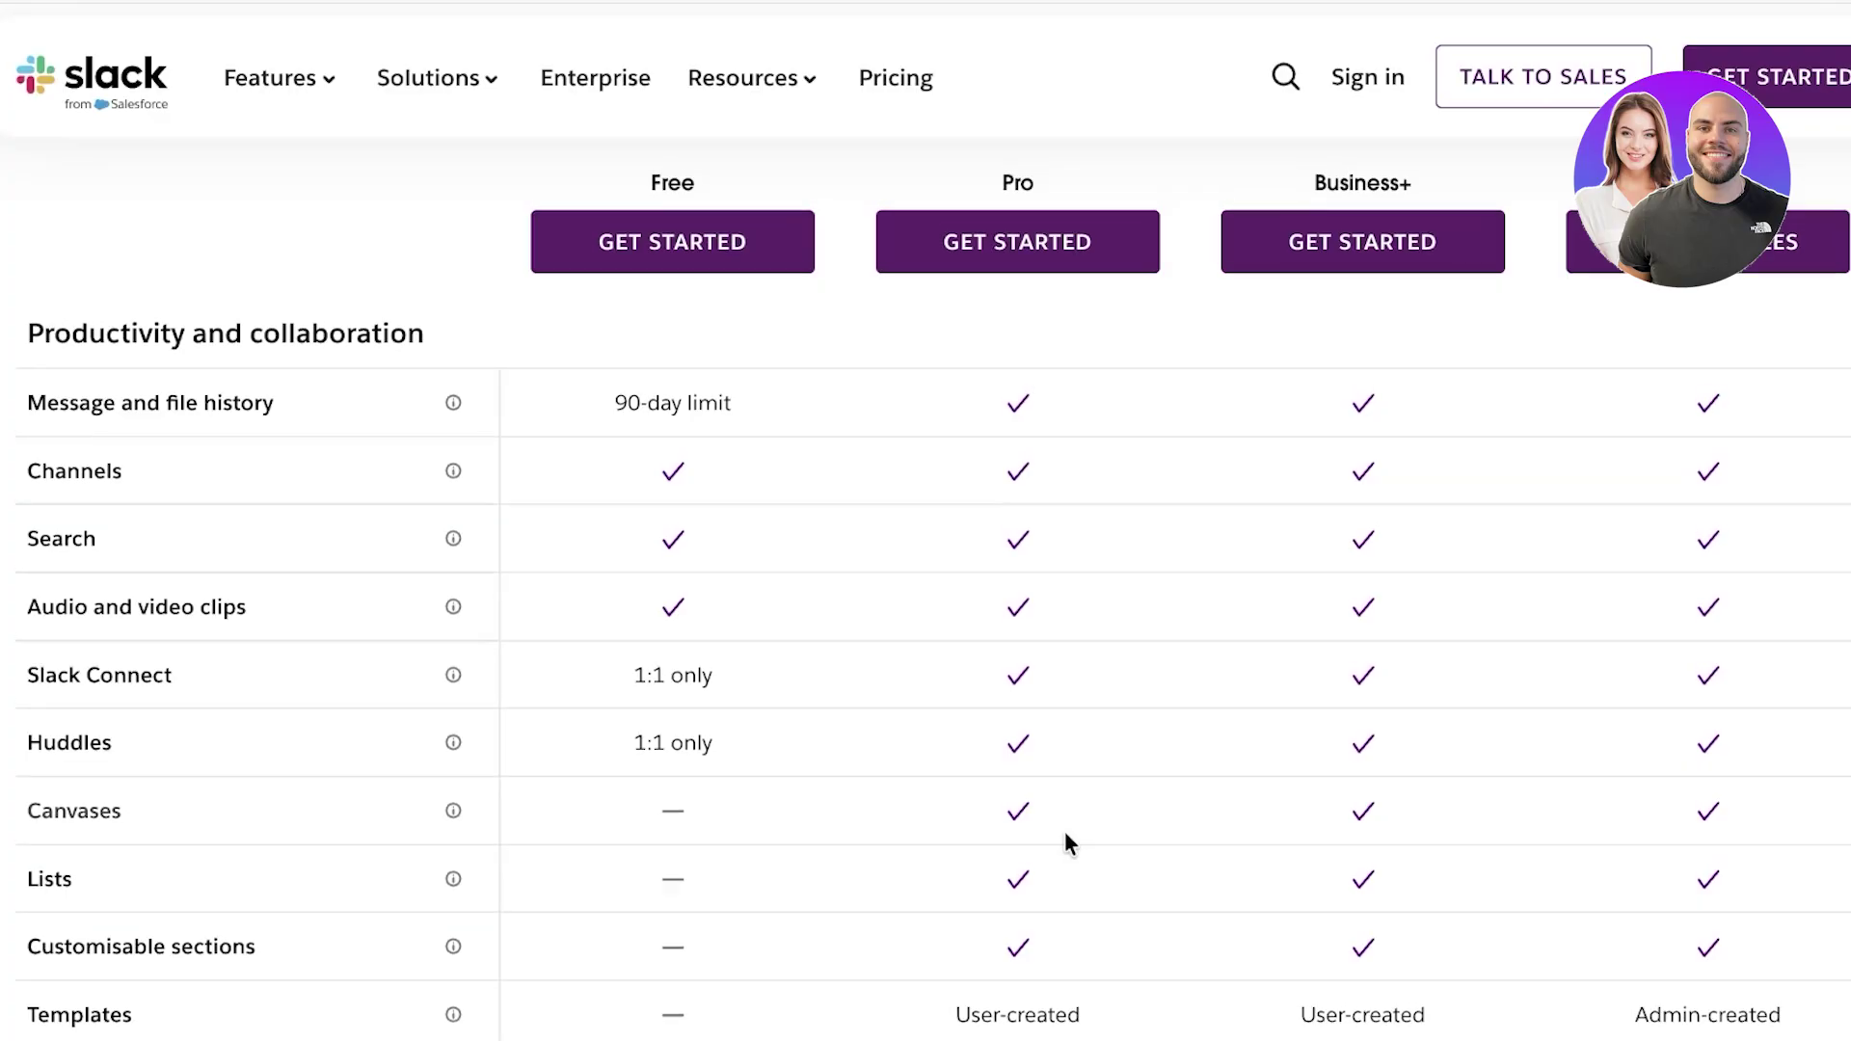
scroll(1065, 832, "up", 15)
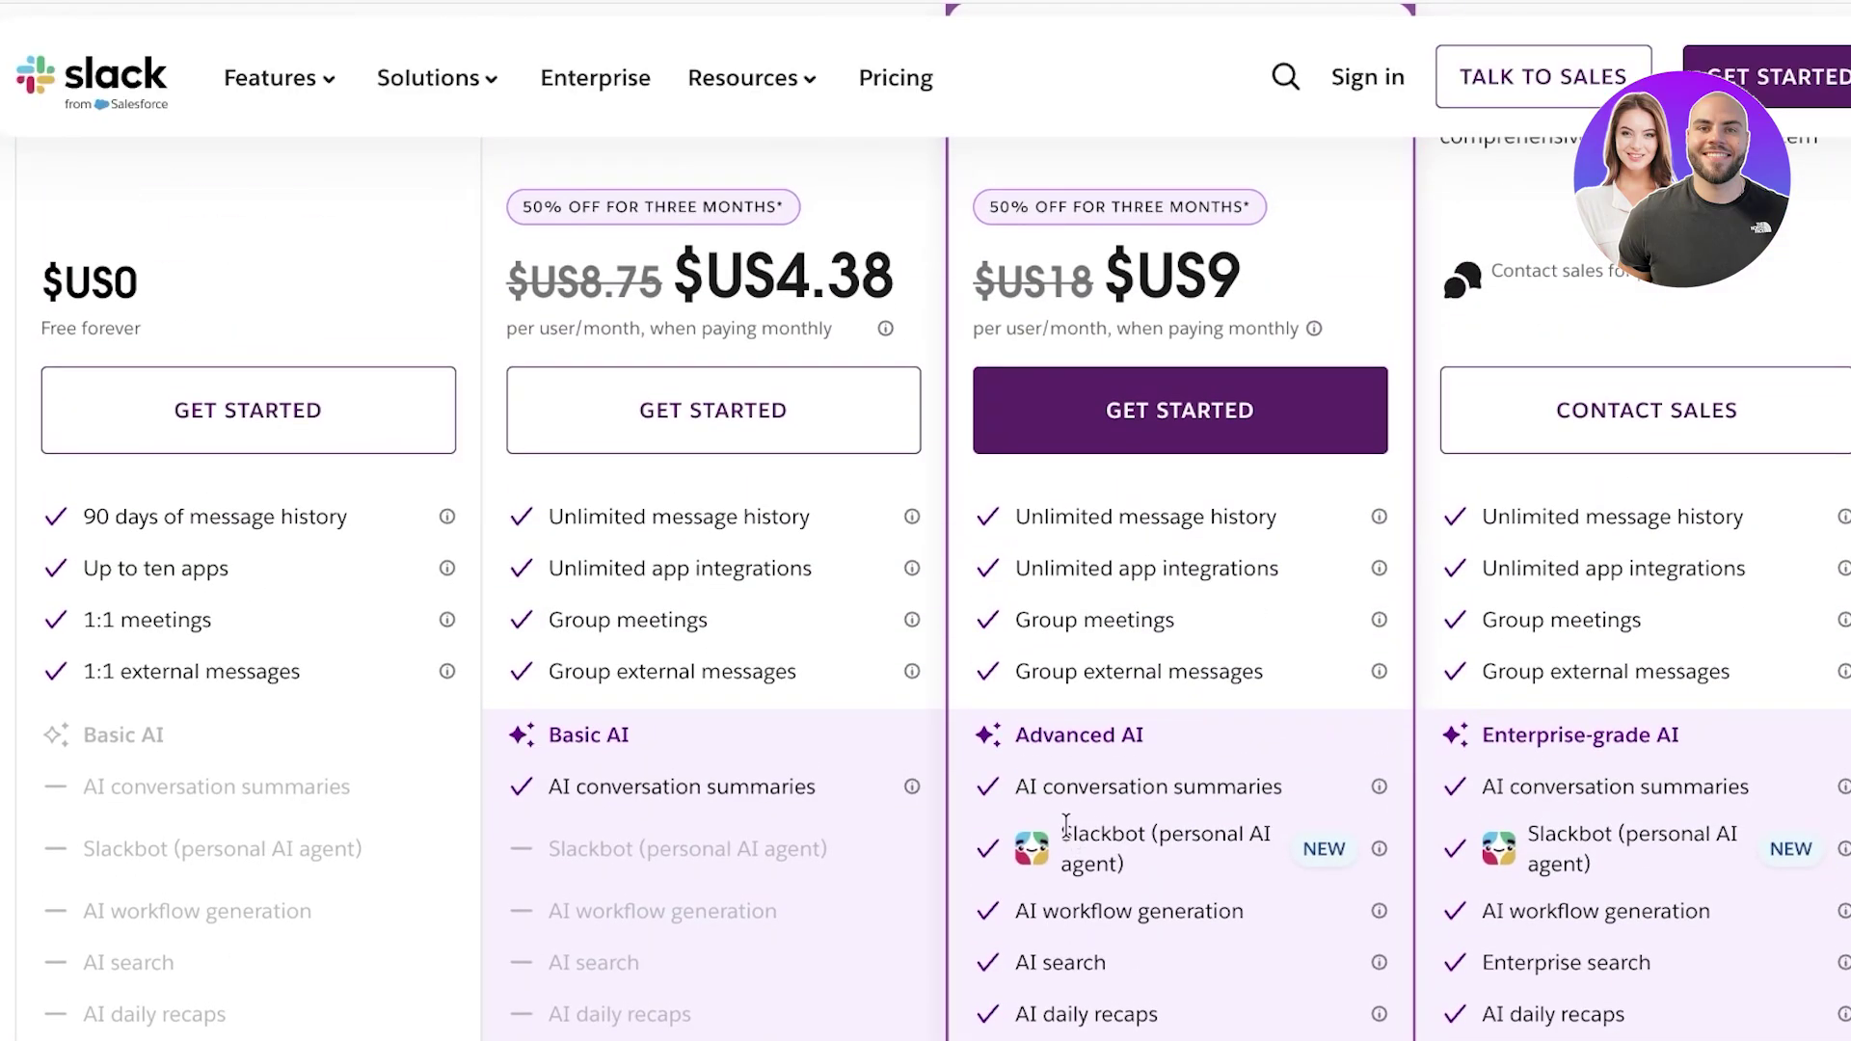
scroll(1055, 802, "up", 7)
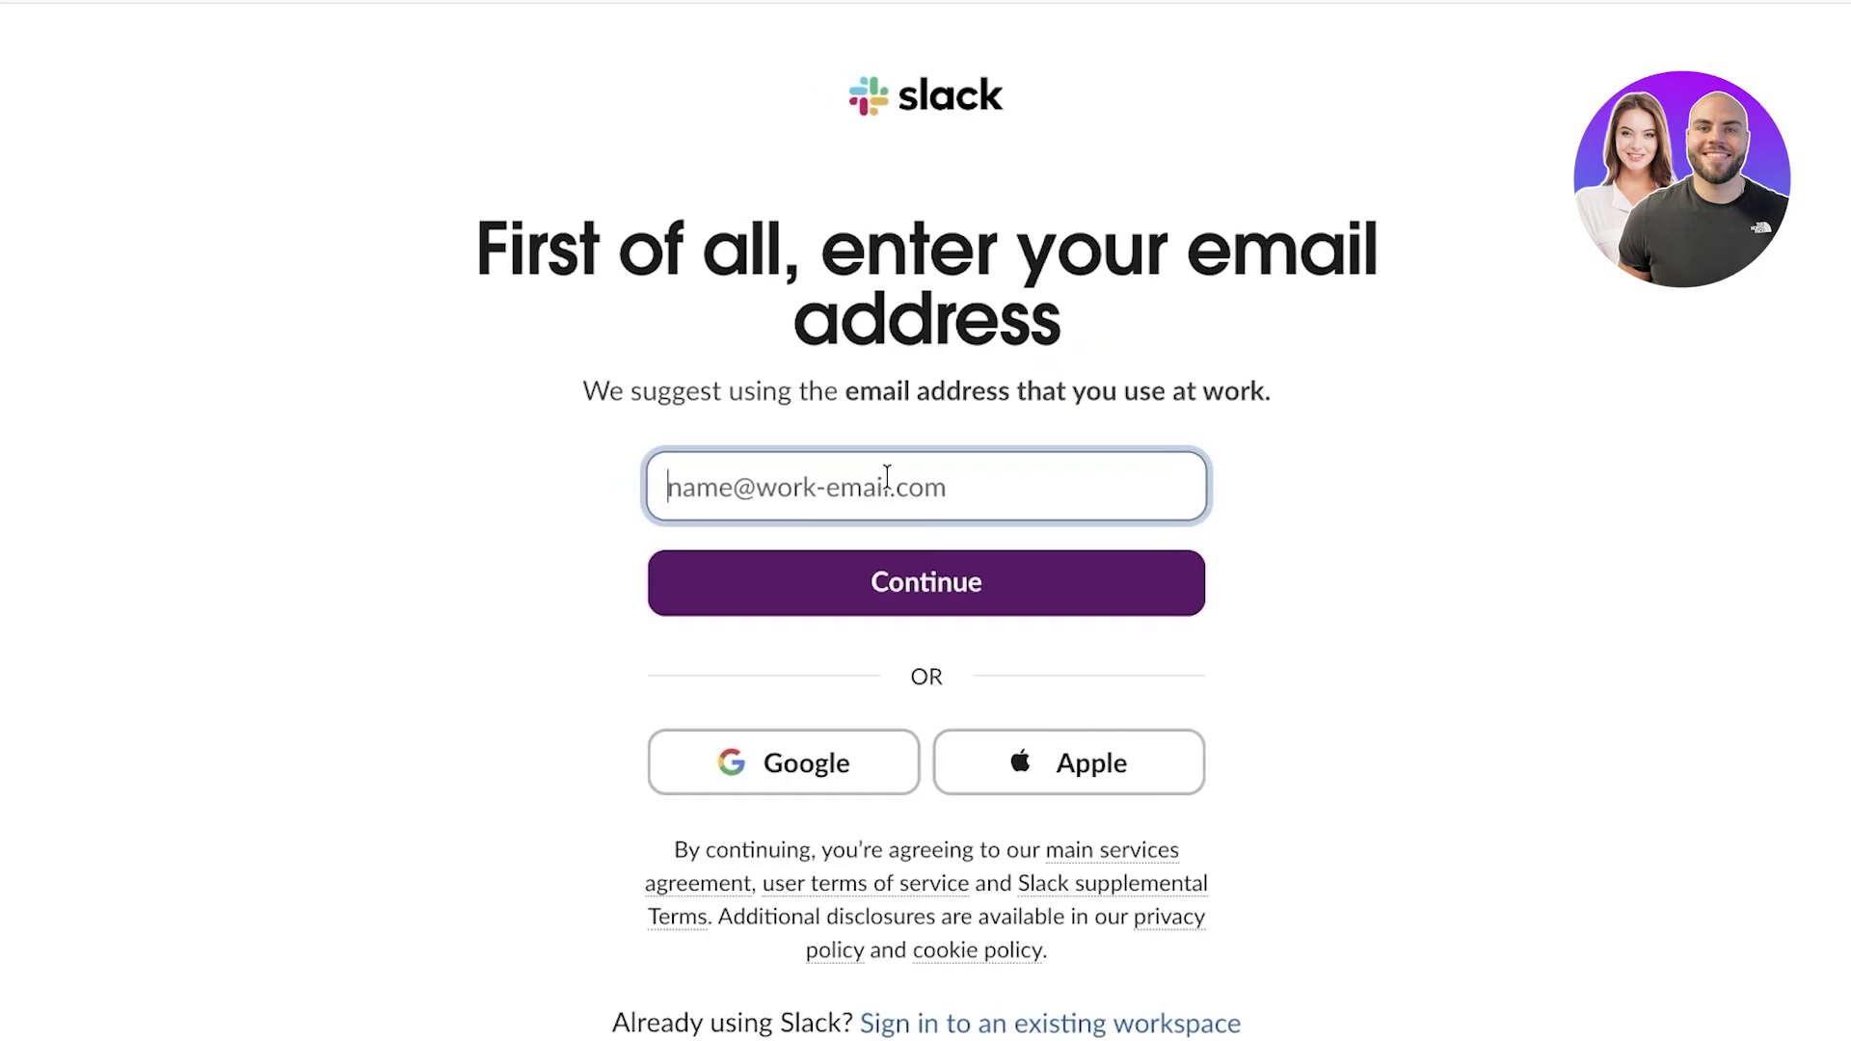
Sign in to Slack with the Google account.
left_click(808, 789)
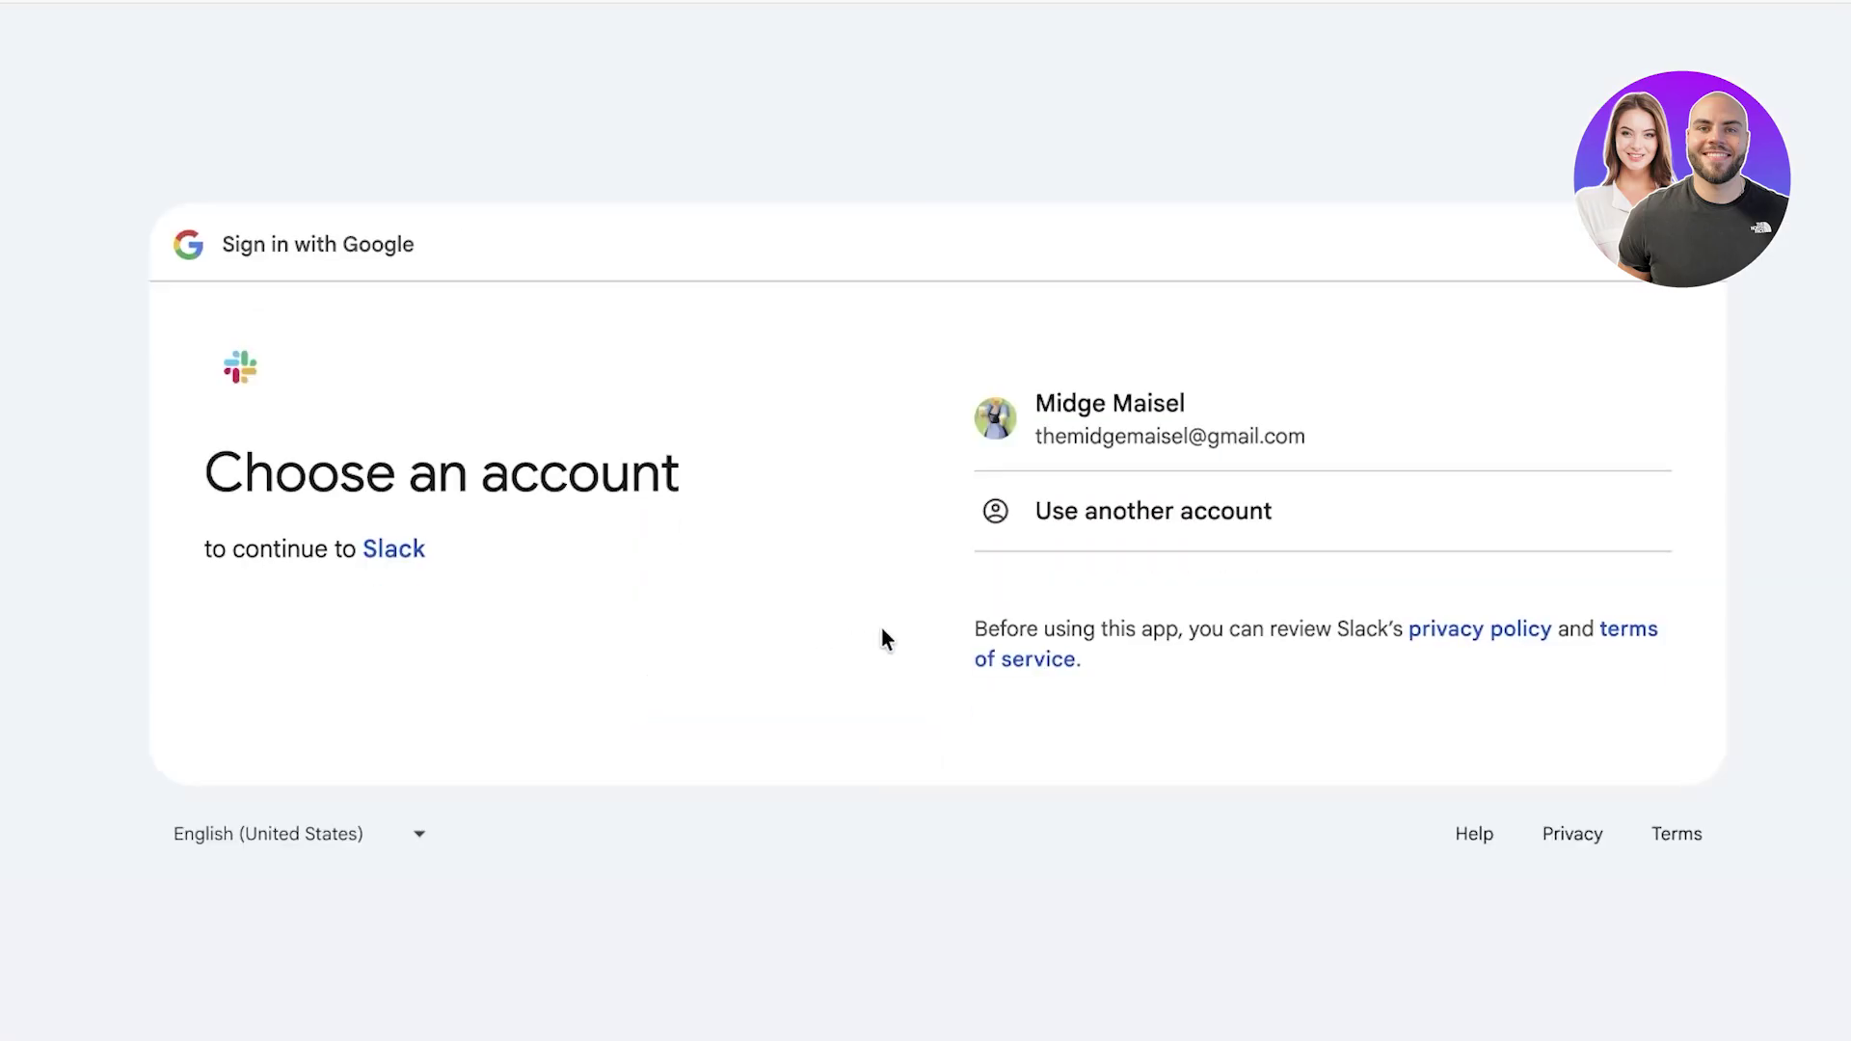
left_click(1271, 523)
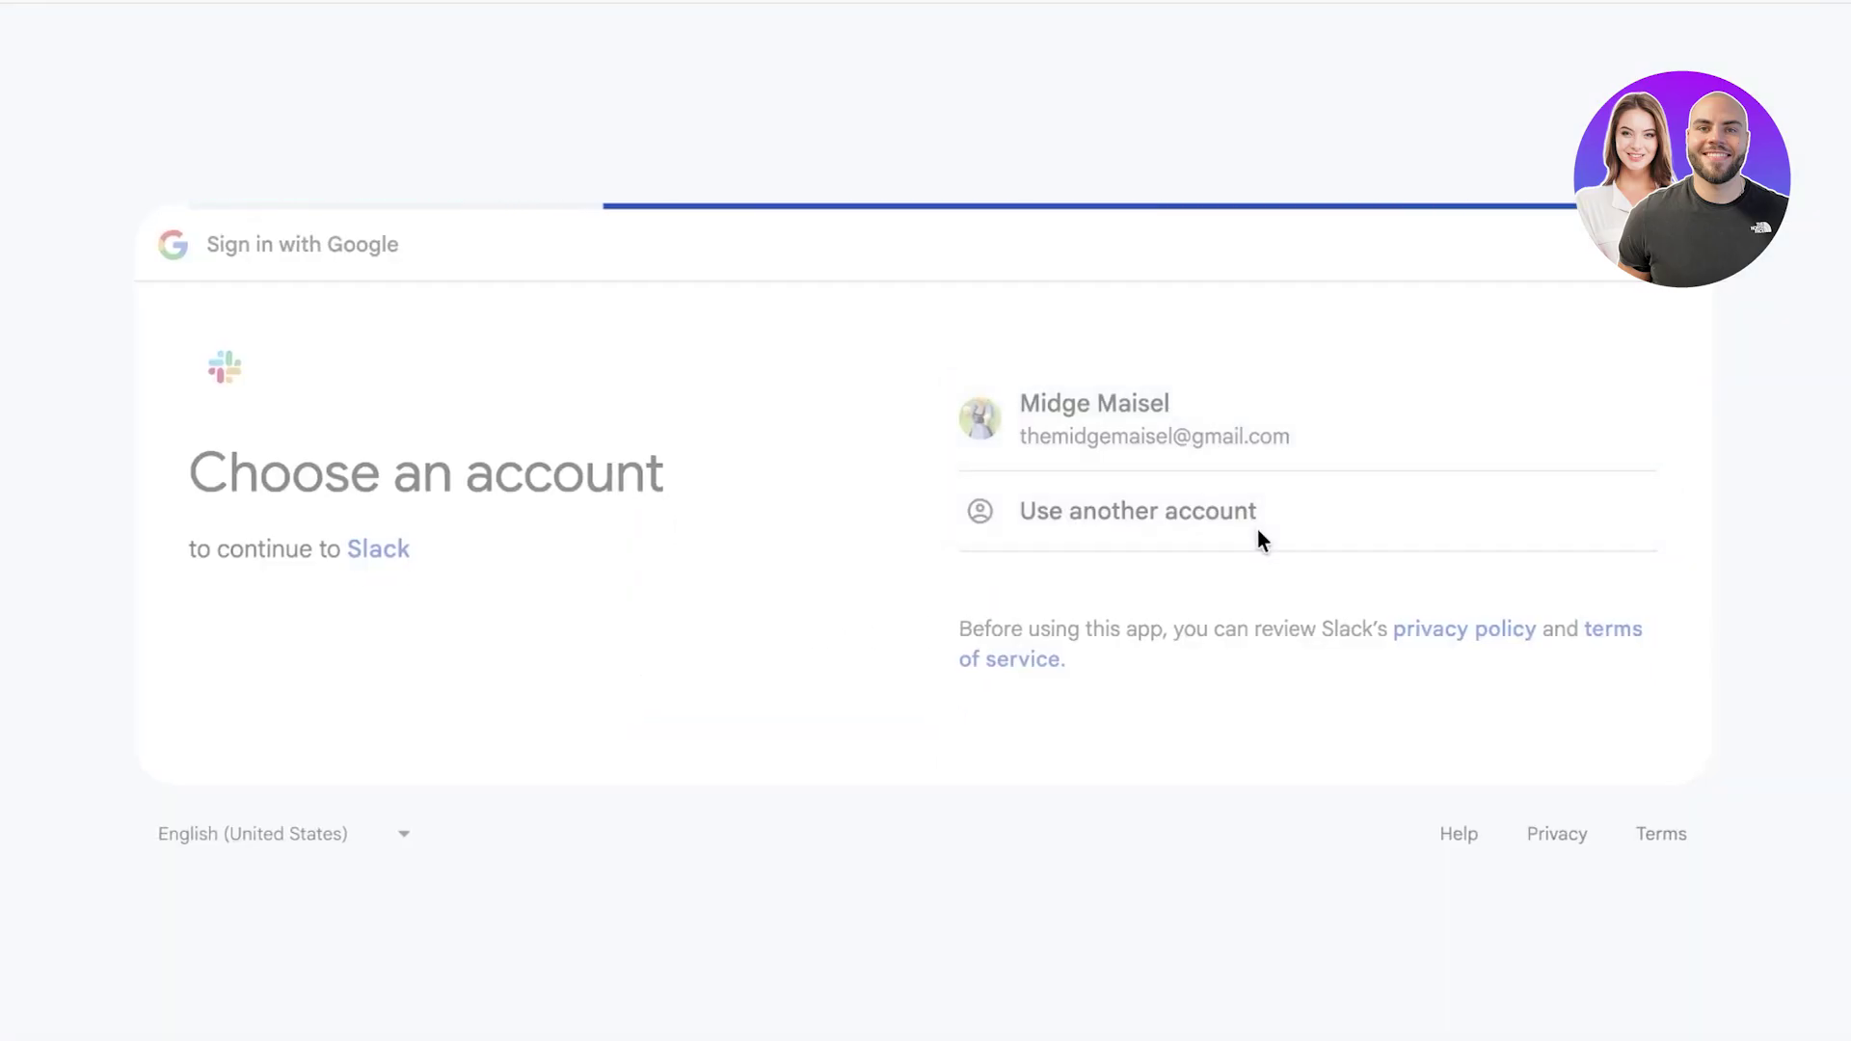
left_click(1441, 710)
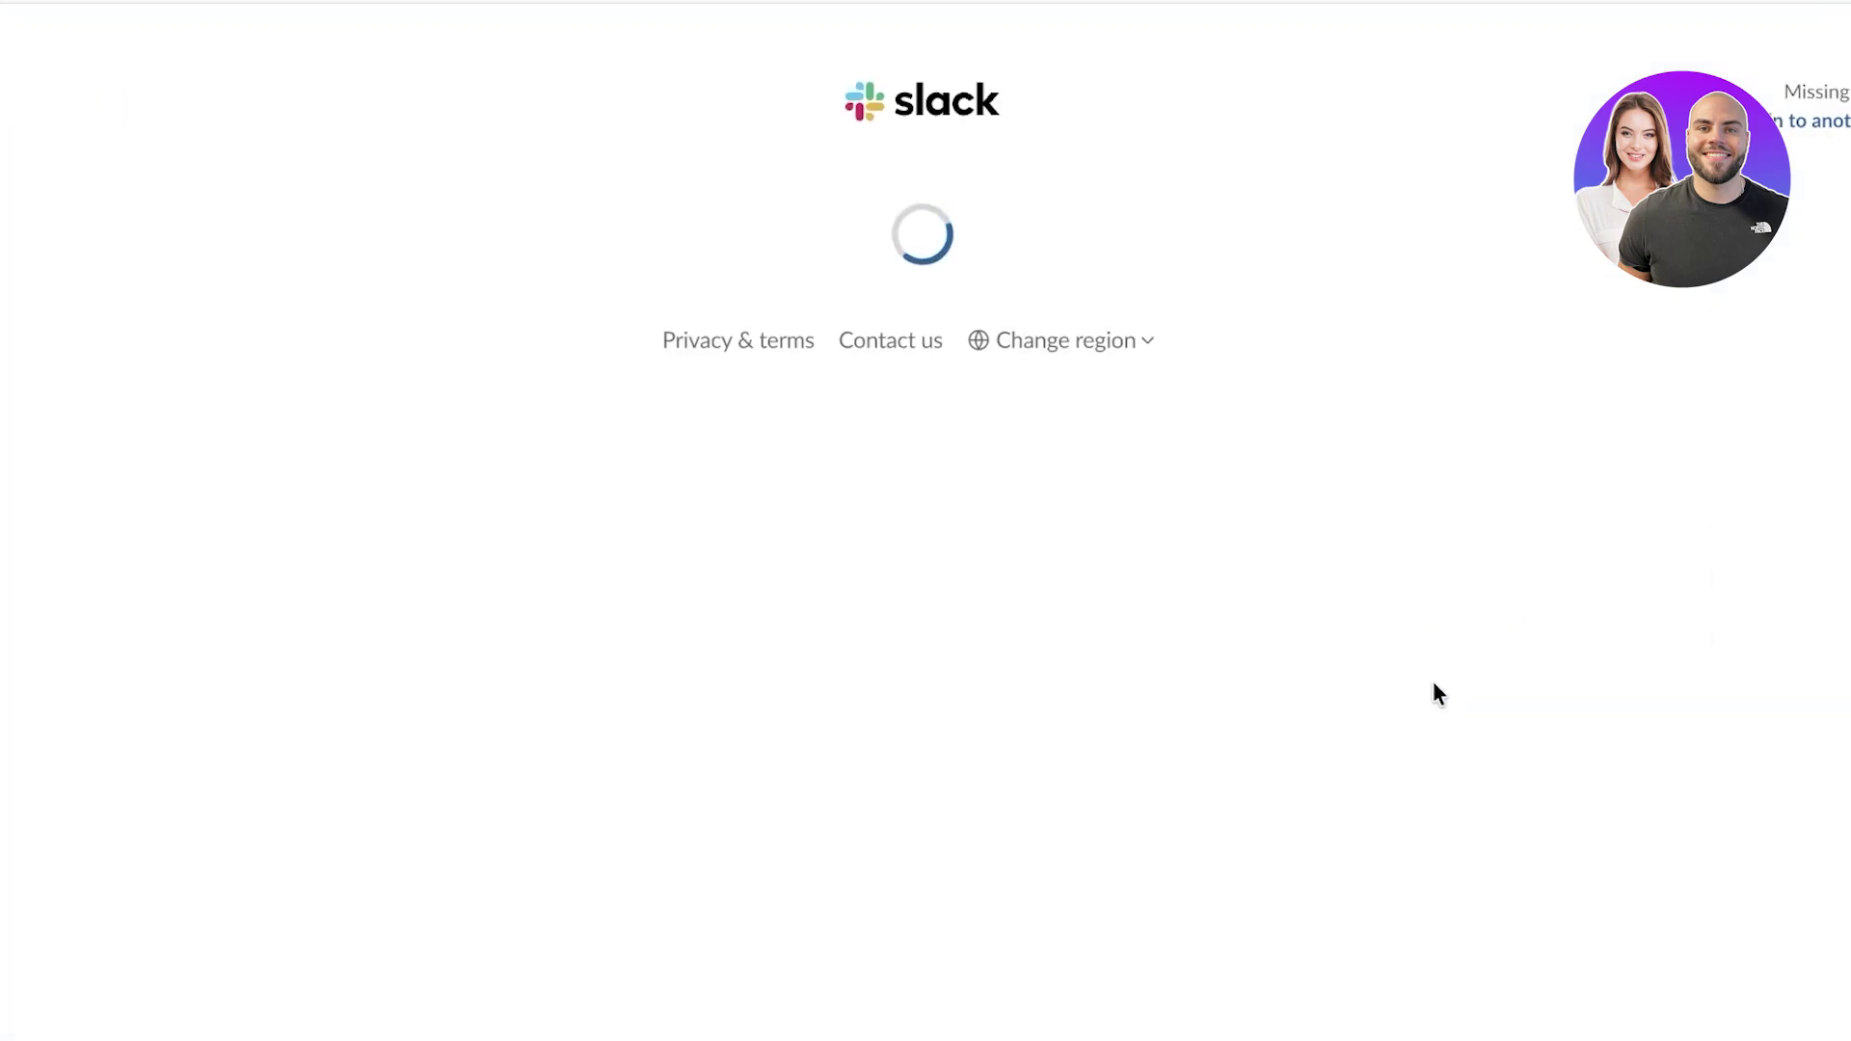
Open the Kiki Media workspace in the browser instead of the app.
scroll(1521, 425, "down", 1)
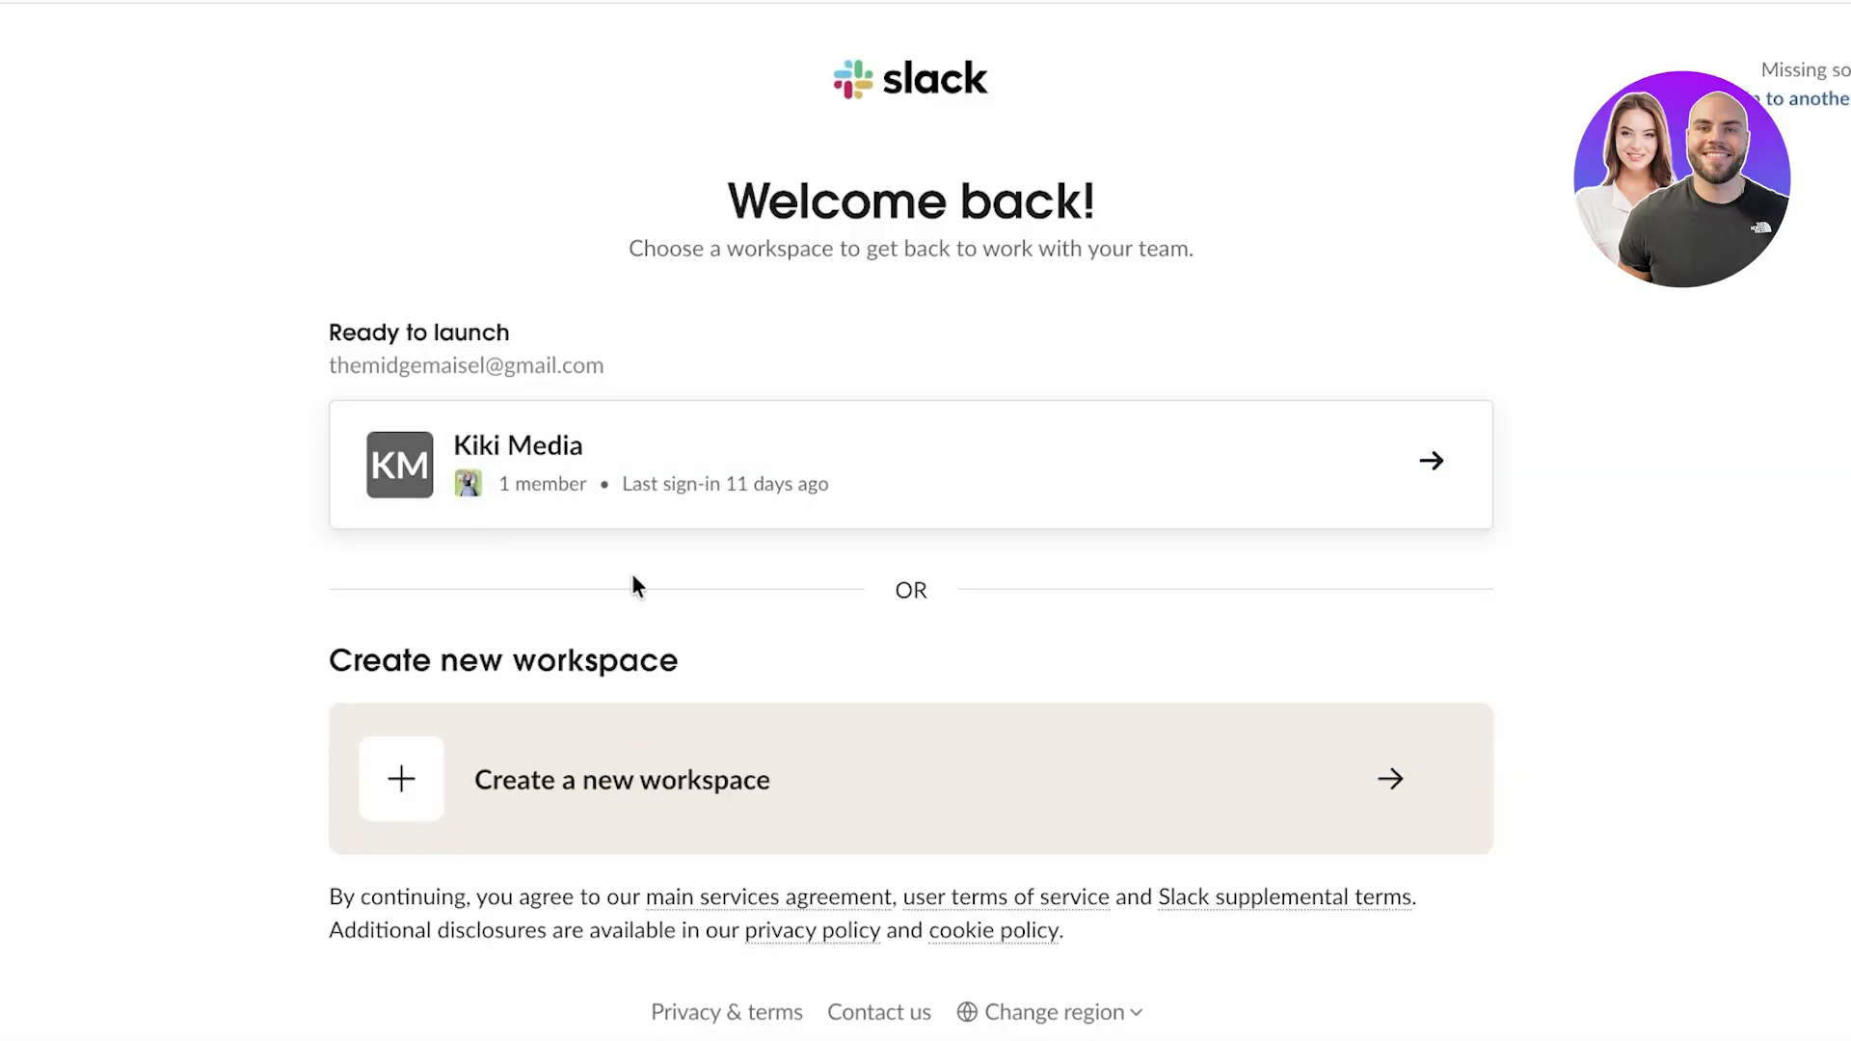
left_click(669, 487)
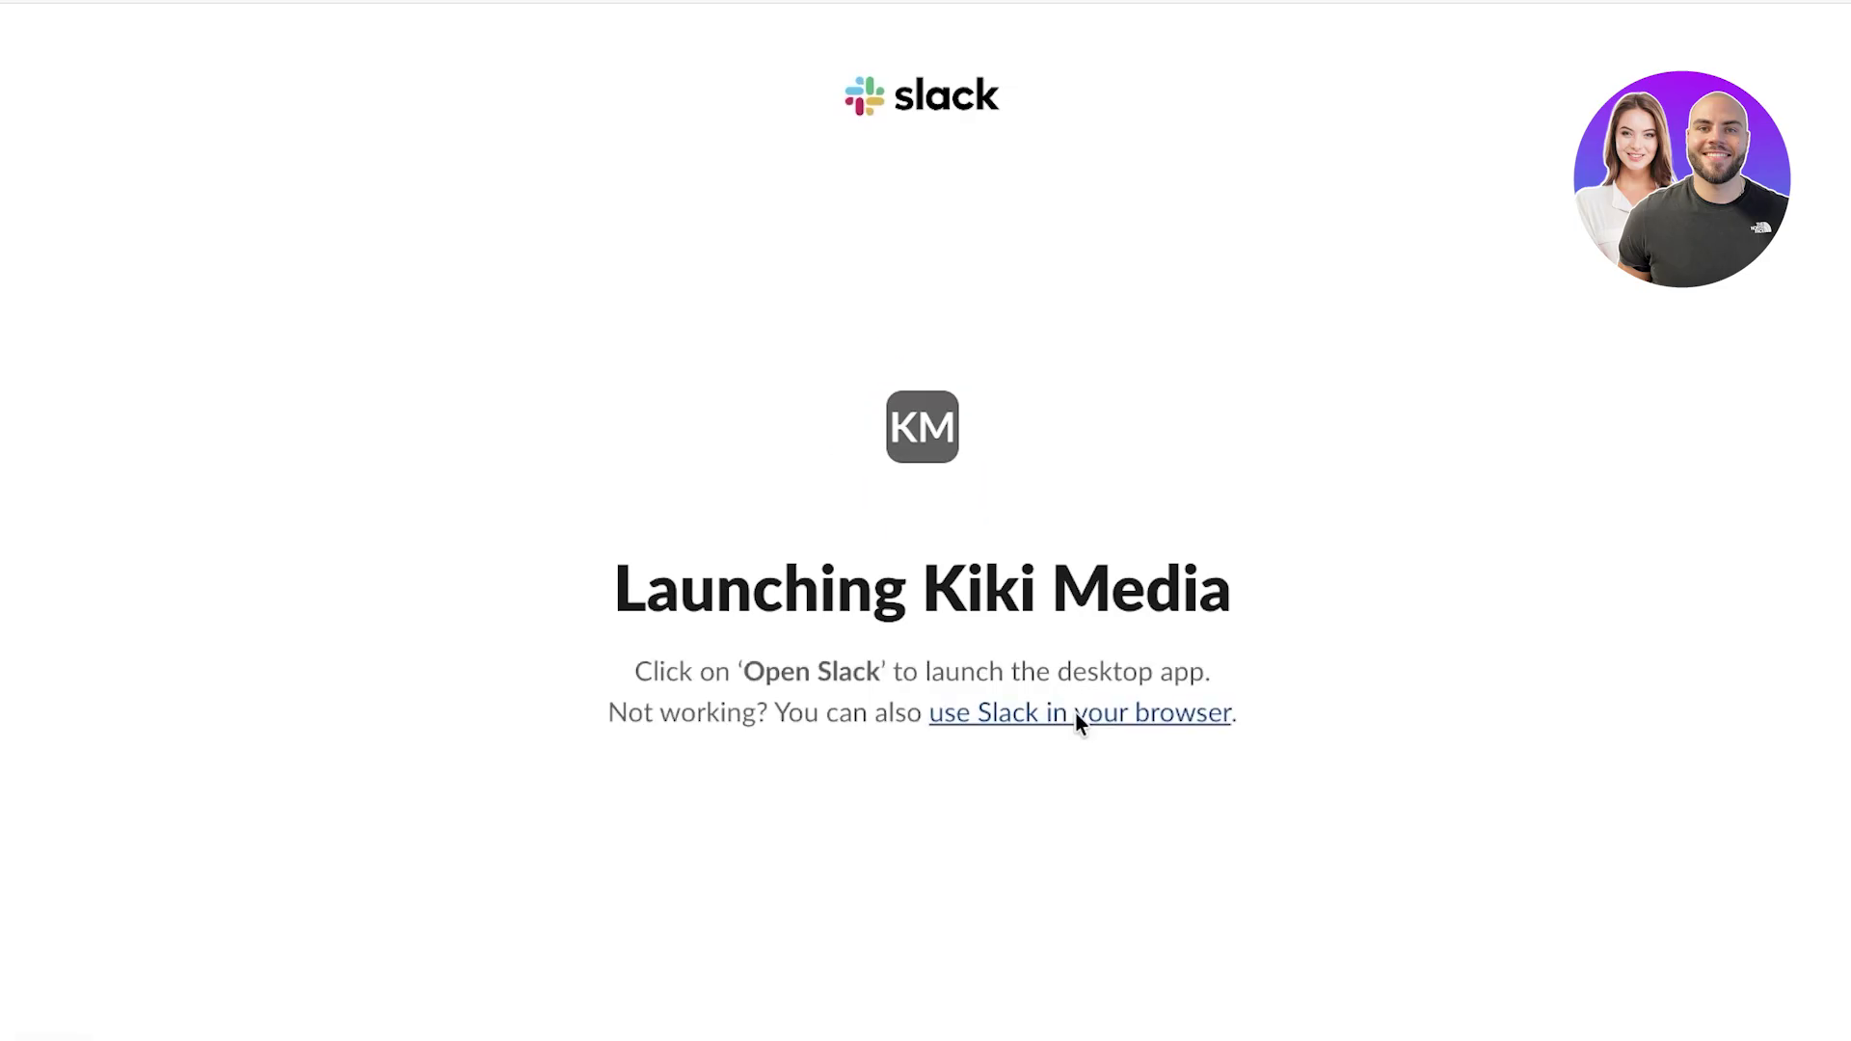
left_click(1079, 718)
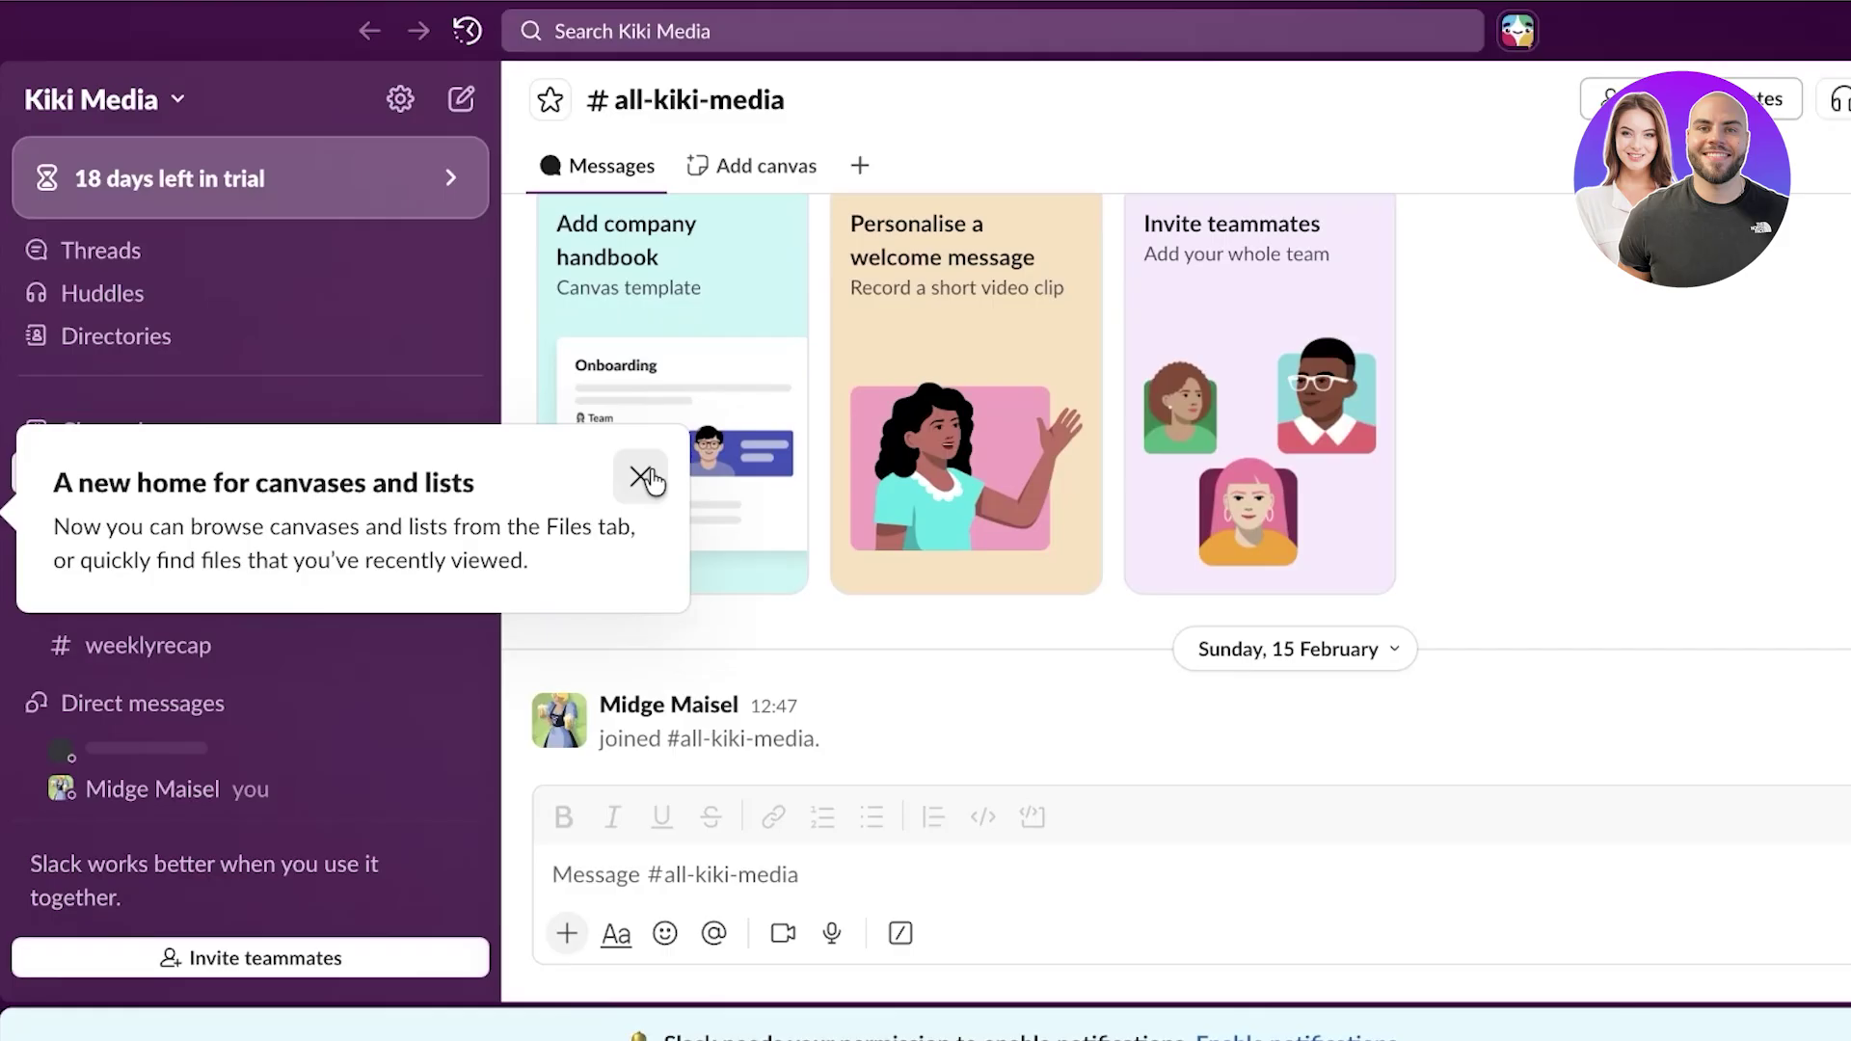
Dismiss the canvases-and-lists tip, view the user's profile, then open the workspace list and channel options.
left_click(640, 477)
mouse_move(0, 609)
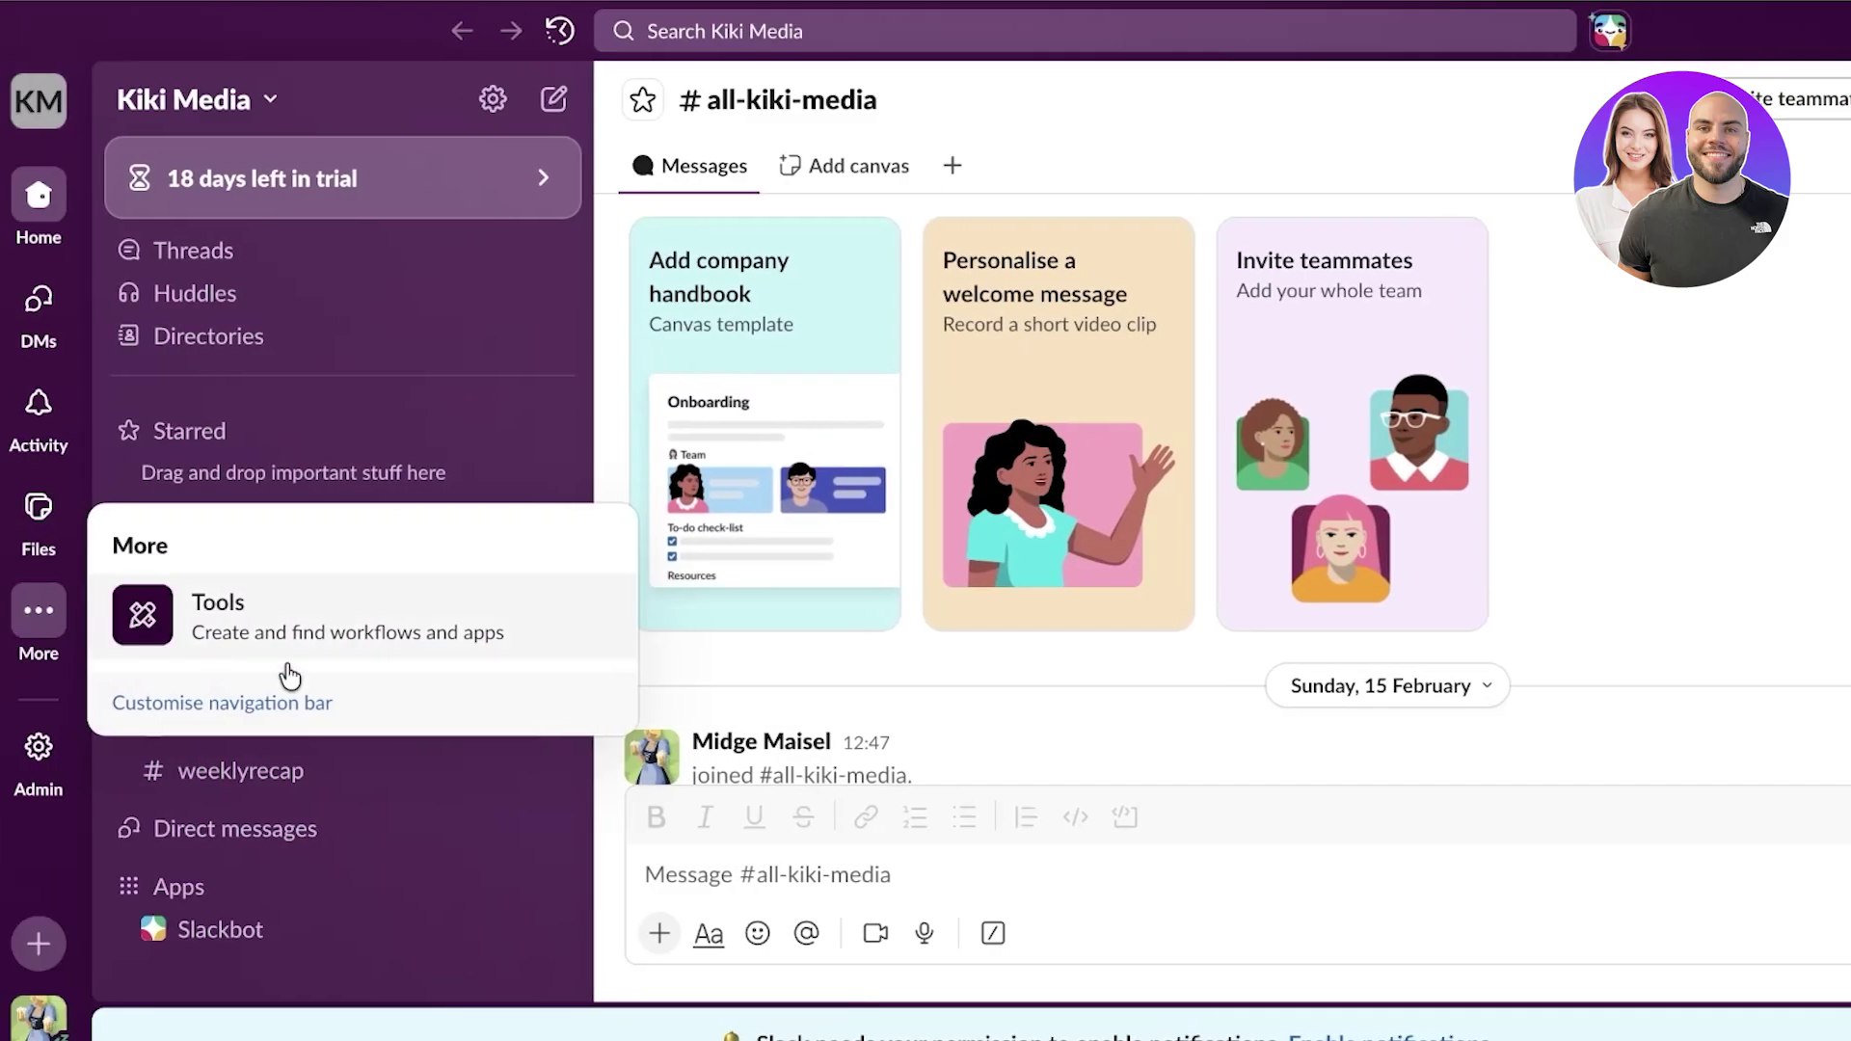
left_click(53, 1007)
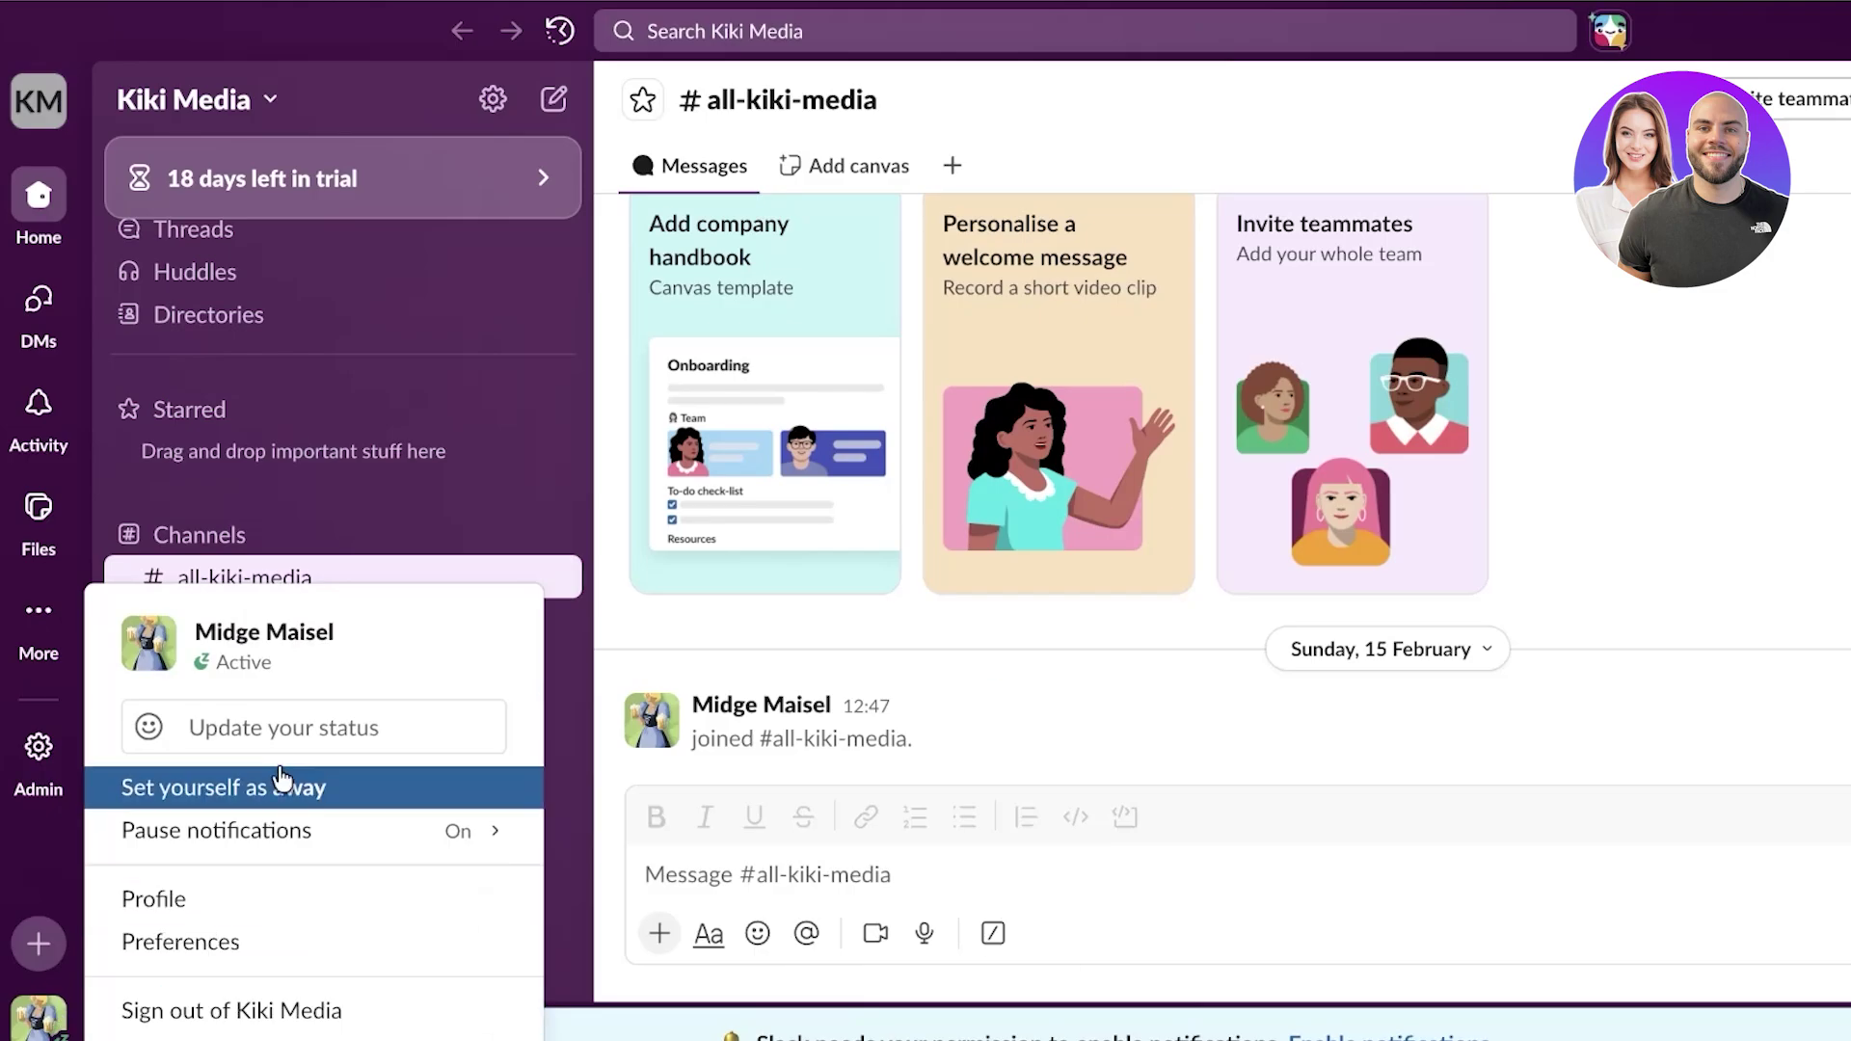
left_click(36, 135)
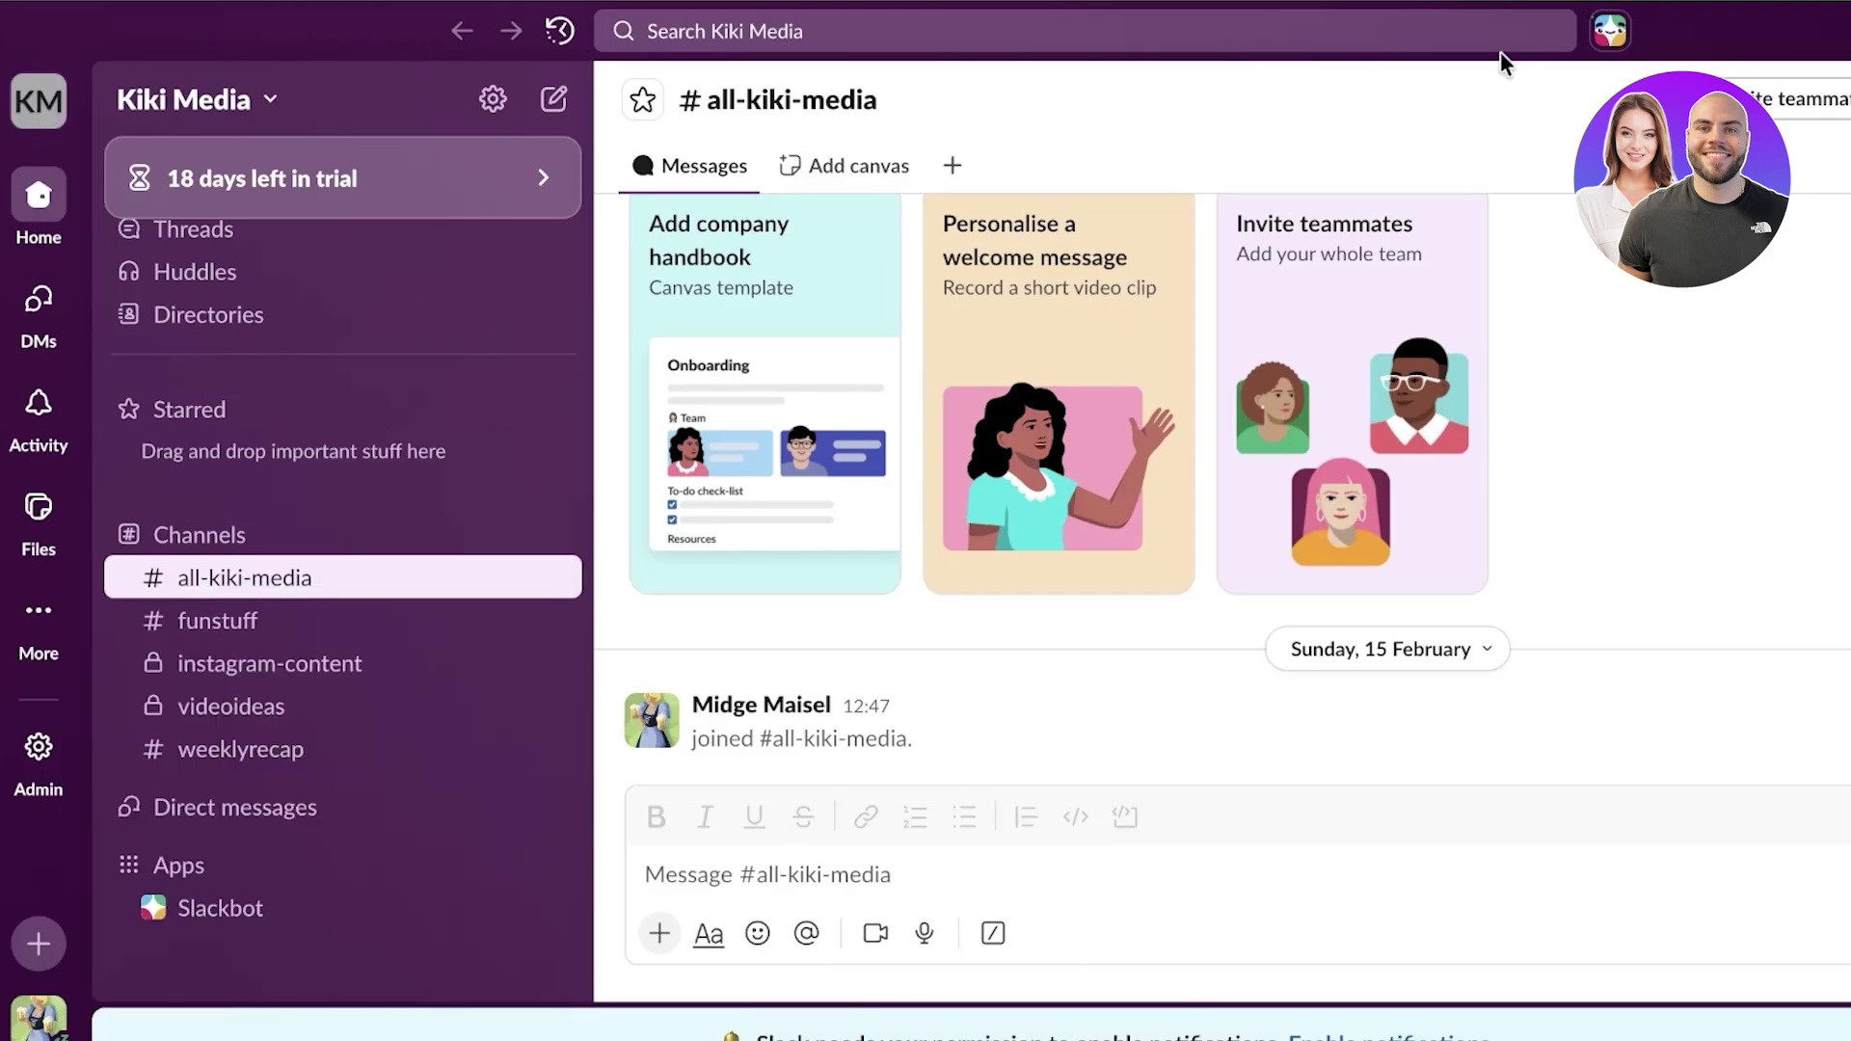
left_click(37, 1020)
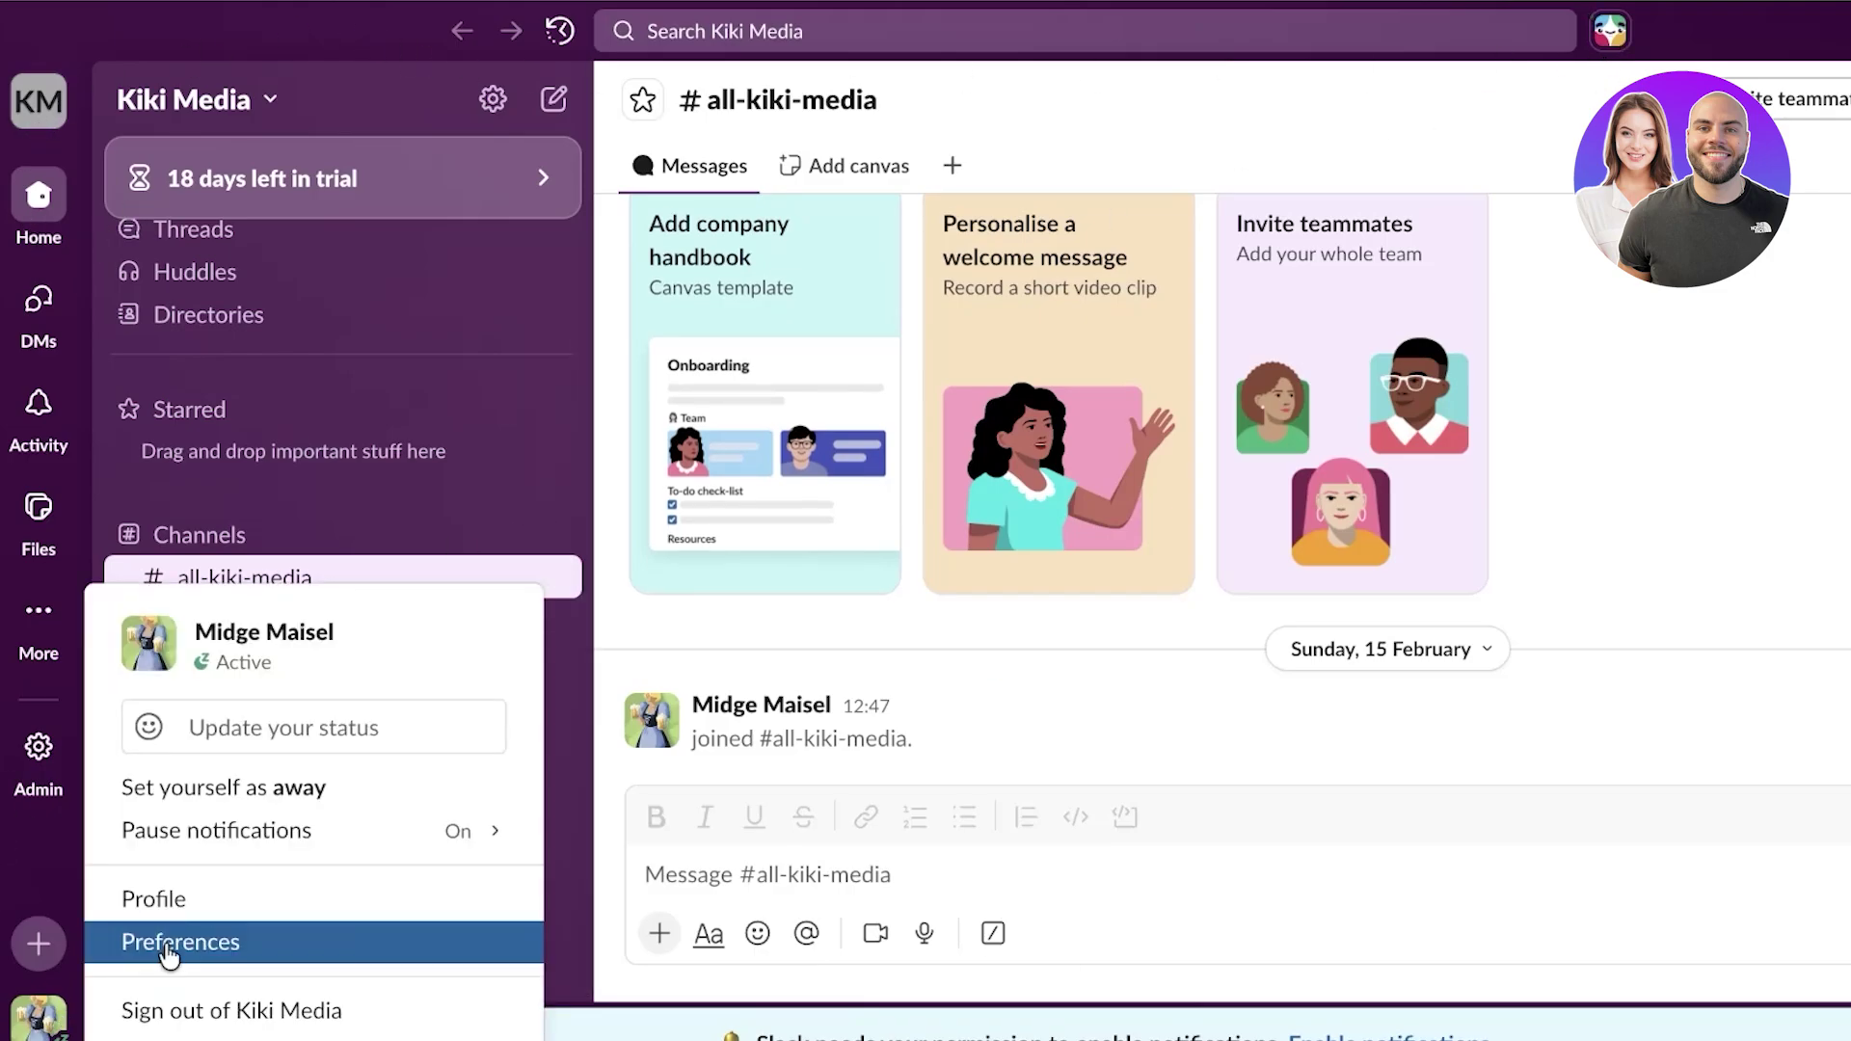
left_click(154, 898)
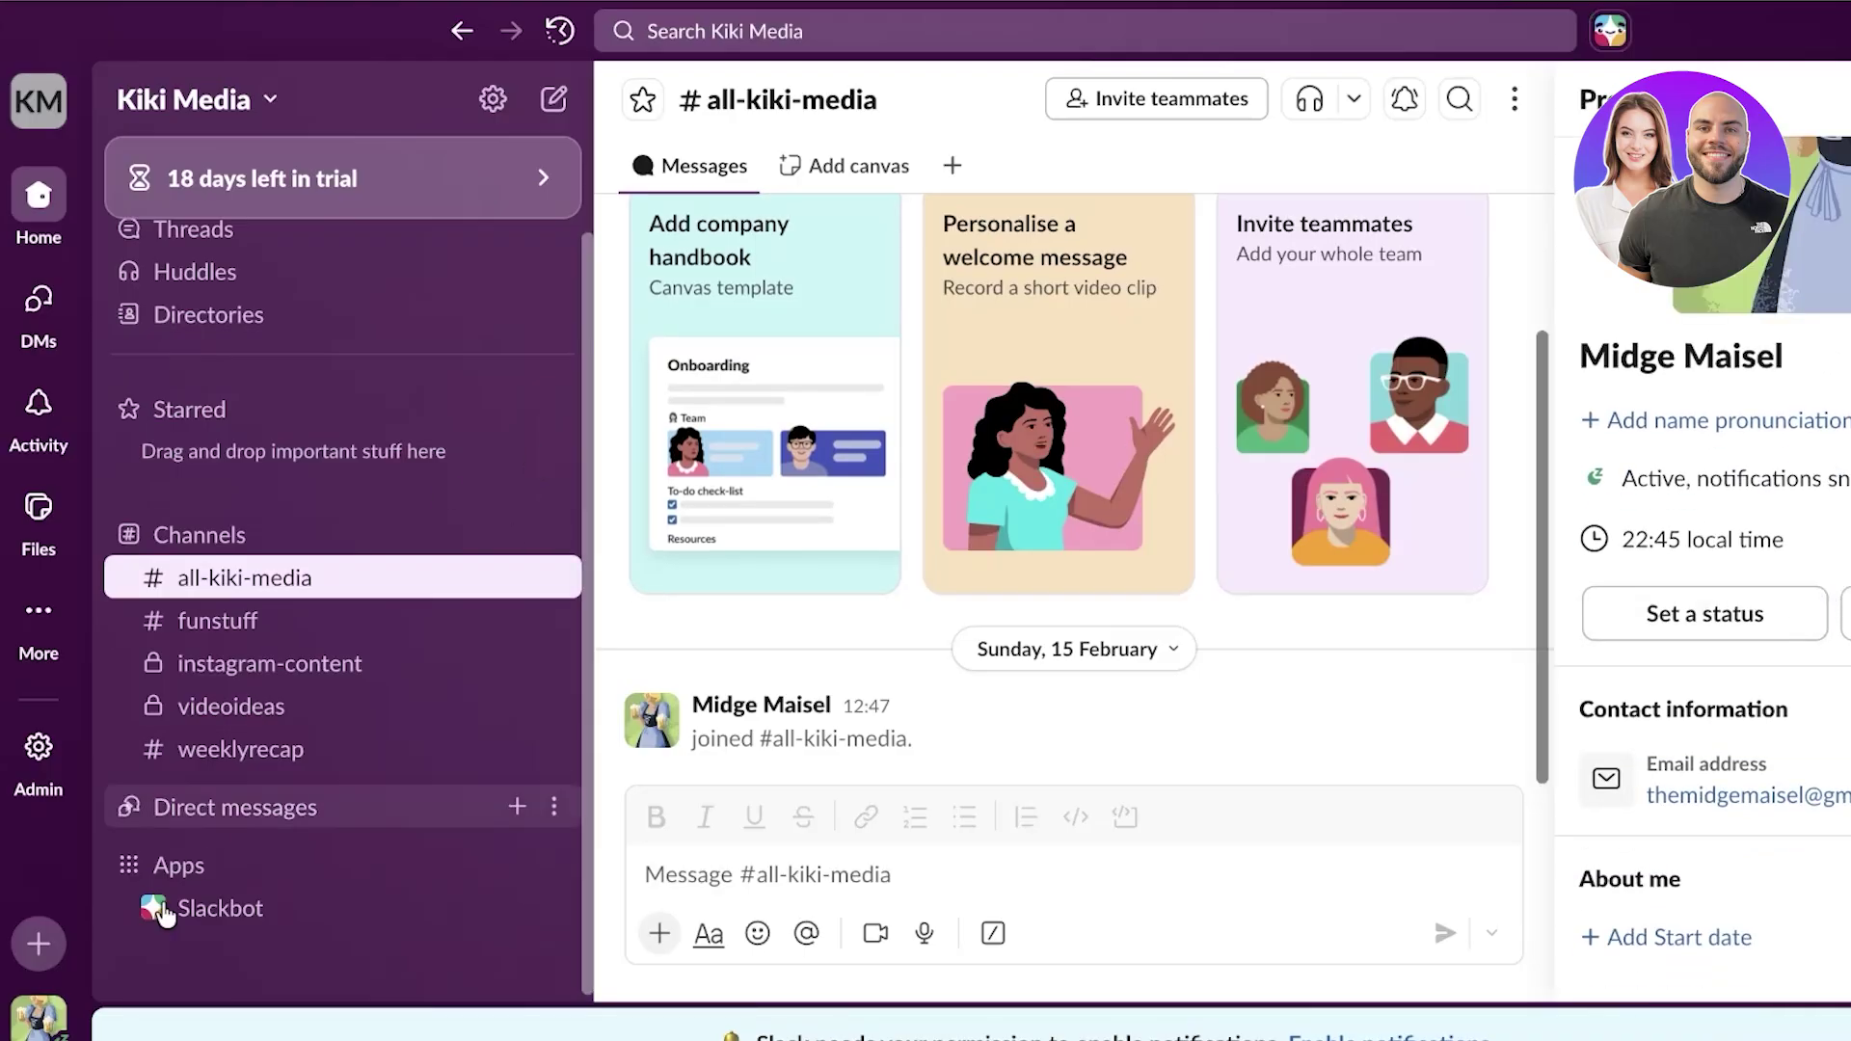
left_click(39, 100)
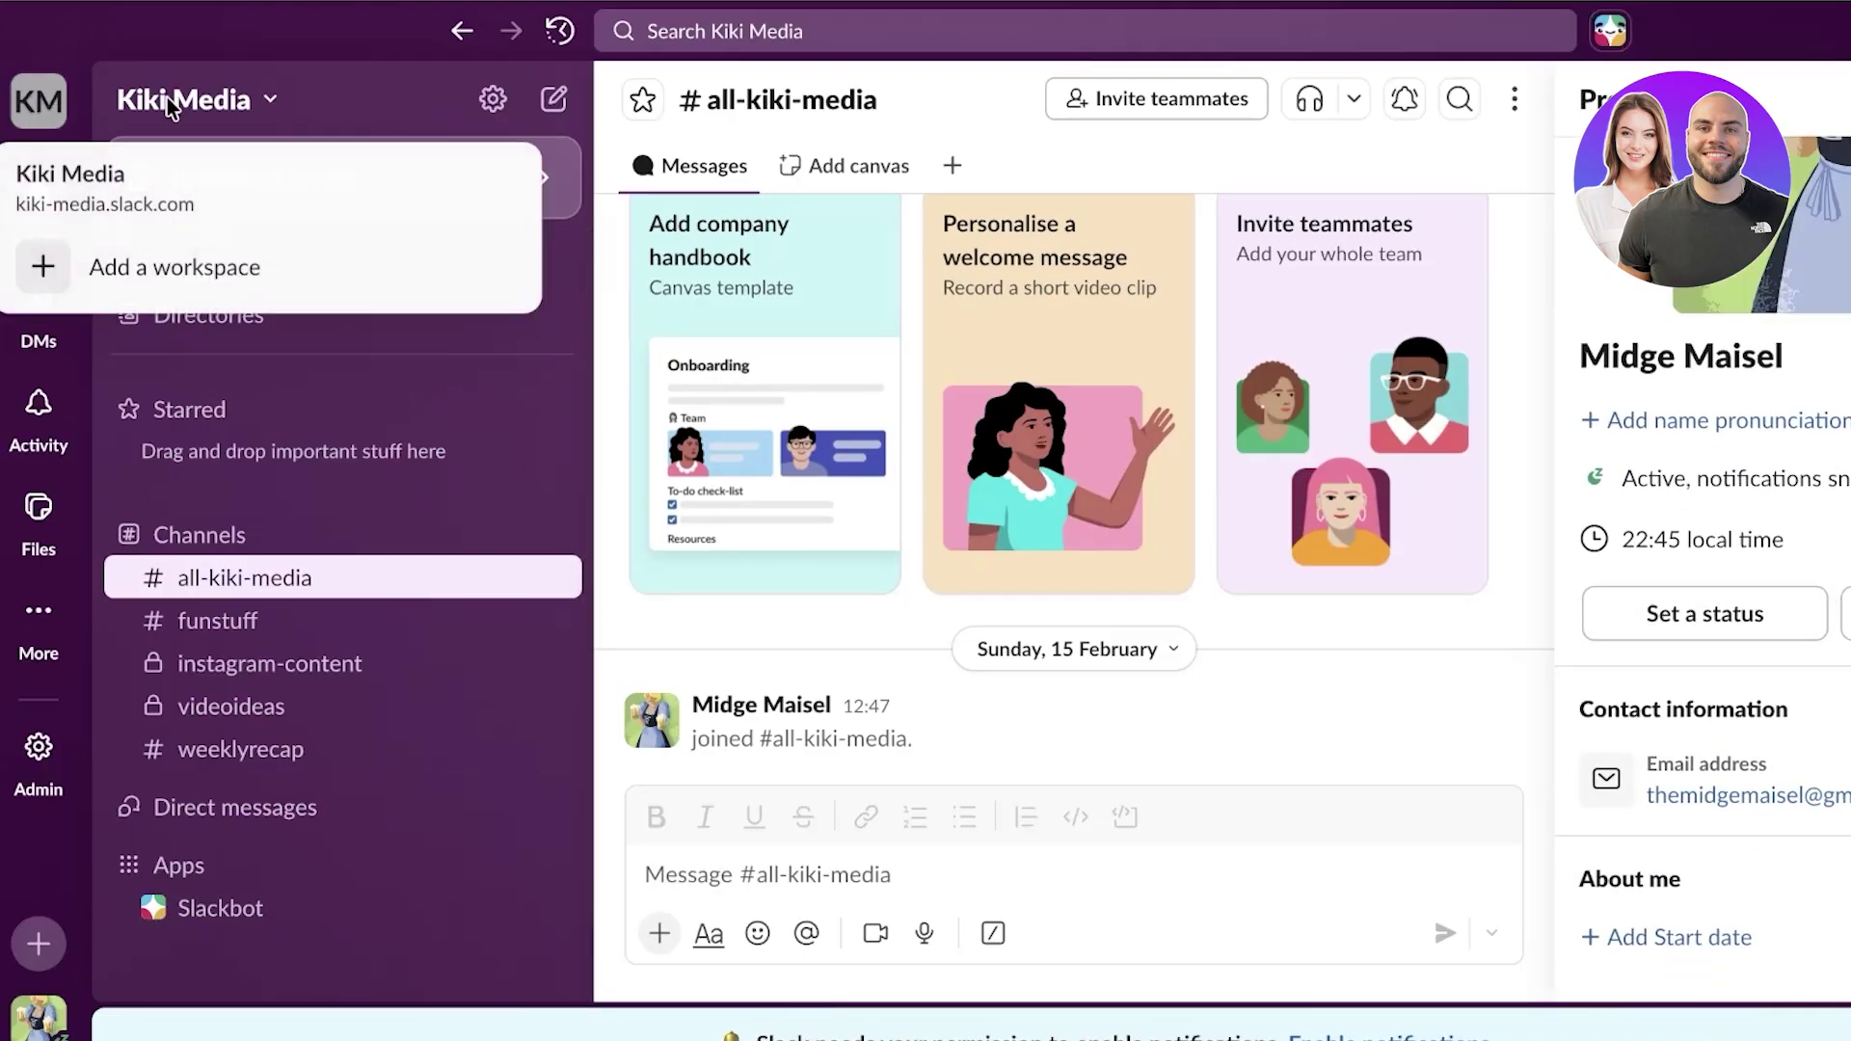
left_click(493, 98)
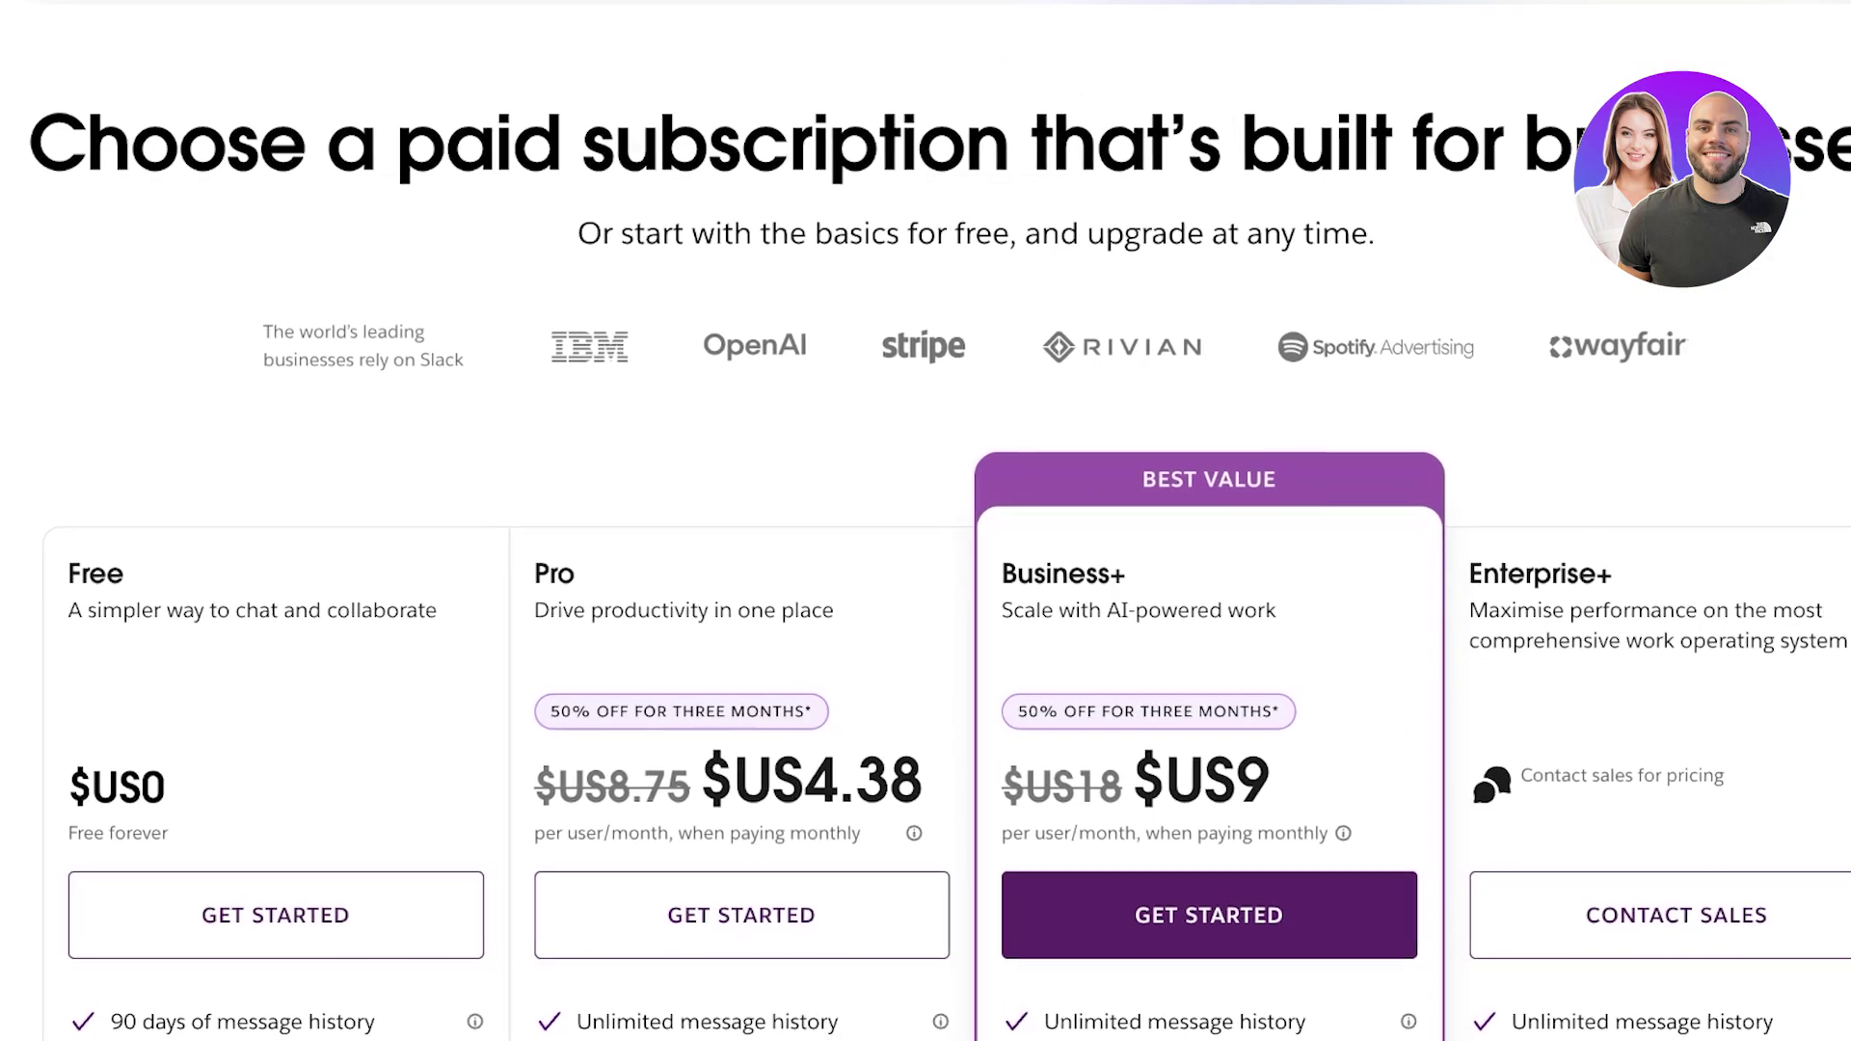
Start the Pro sign-up by submitting the account's e-mail address, then open a new browser tab.
left_click(678, 909)
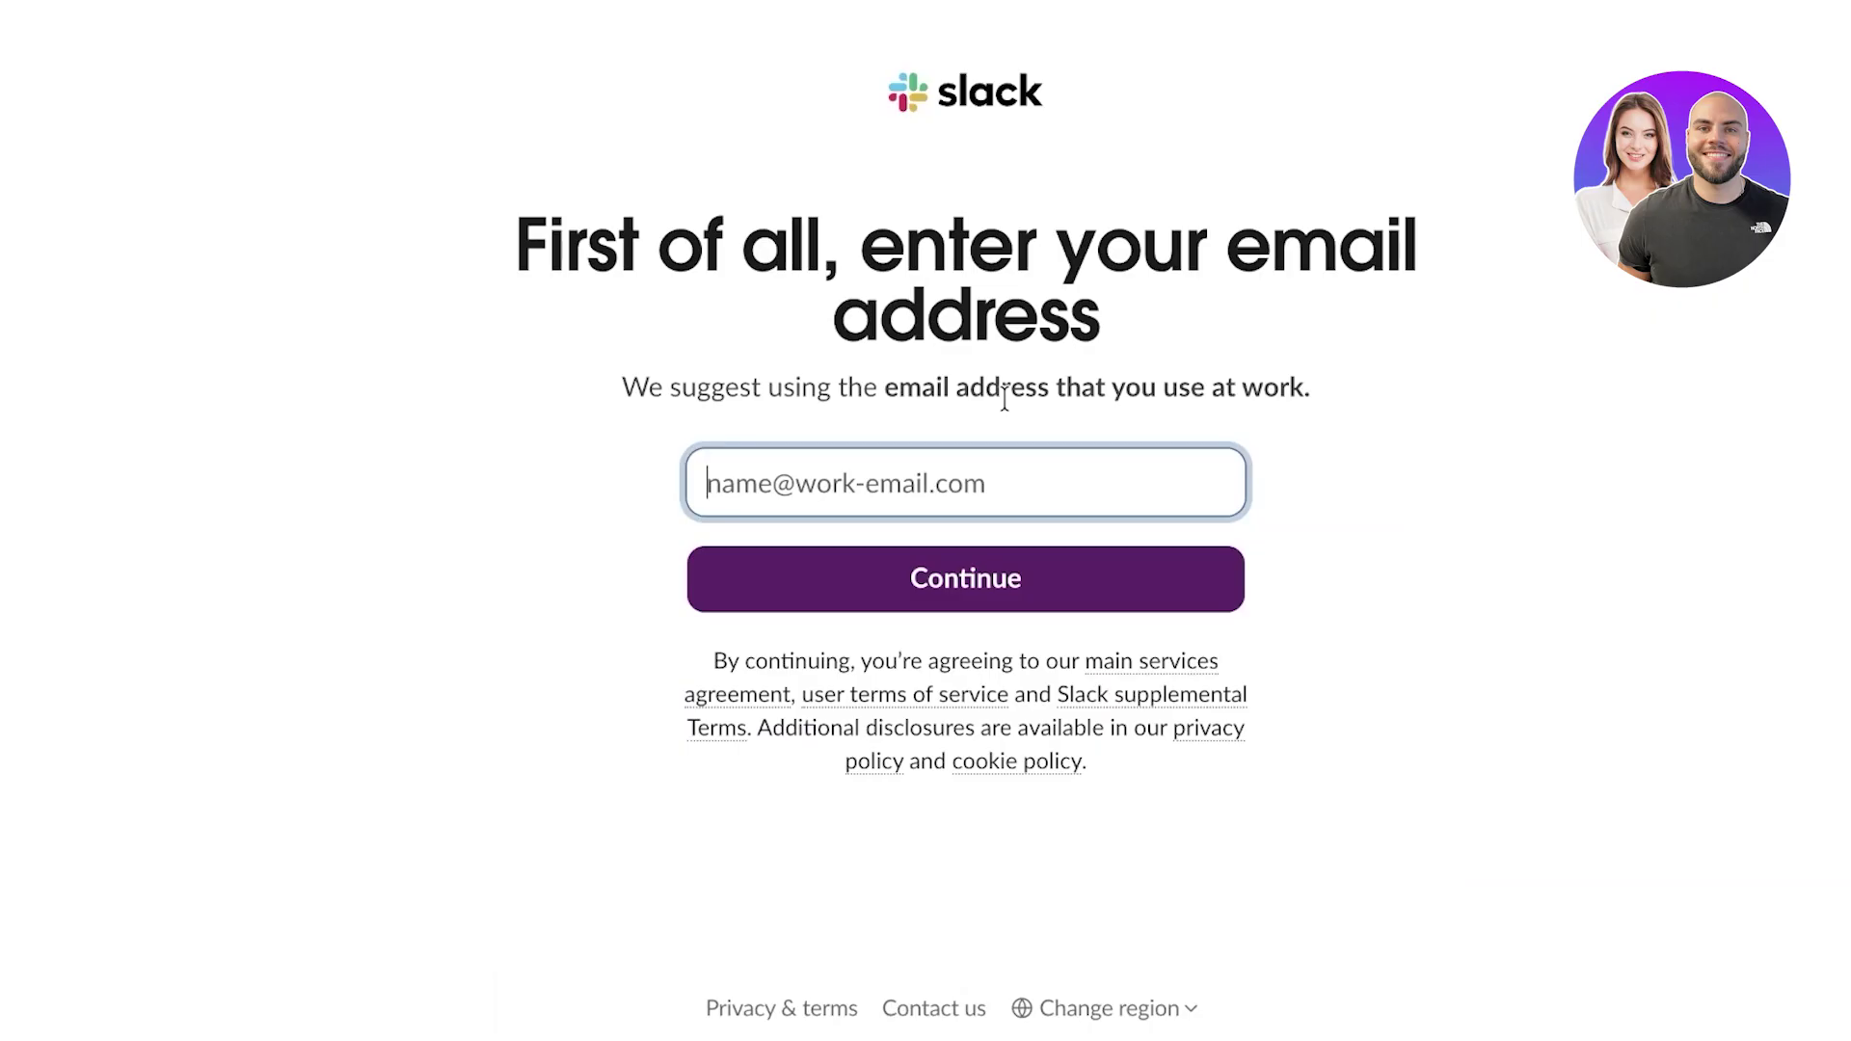
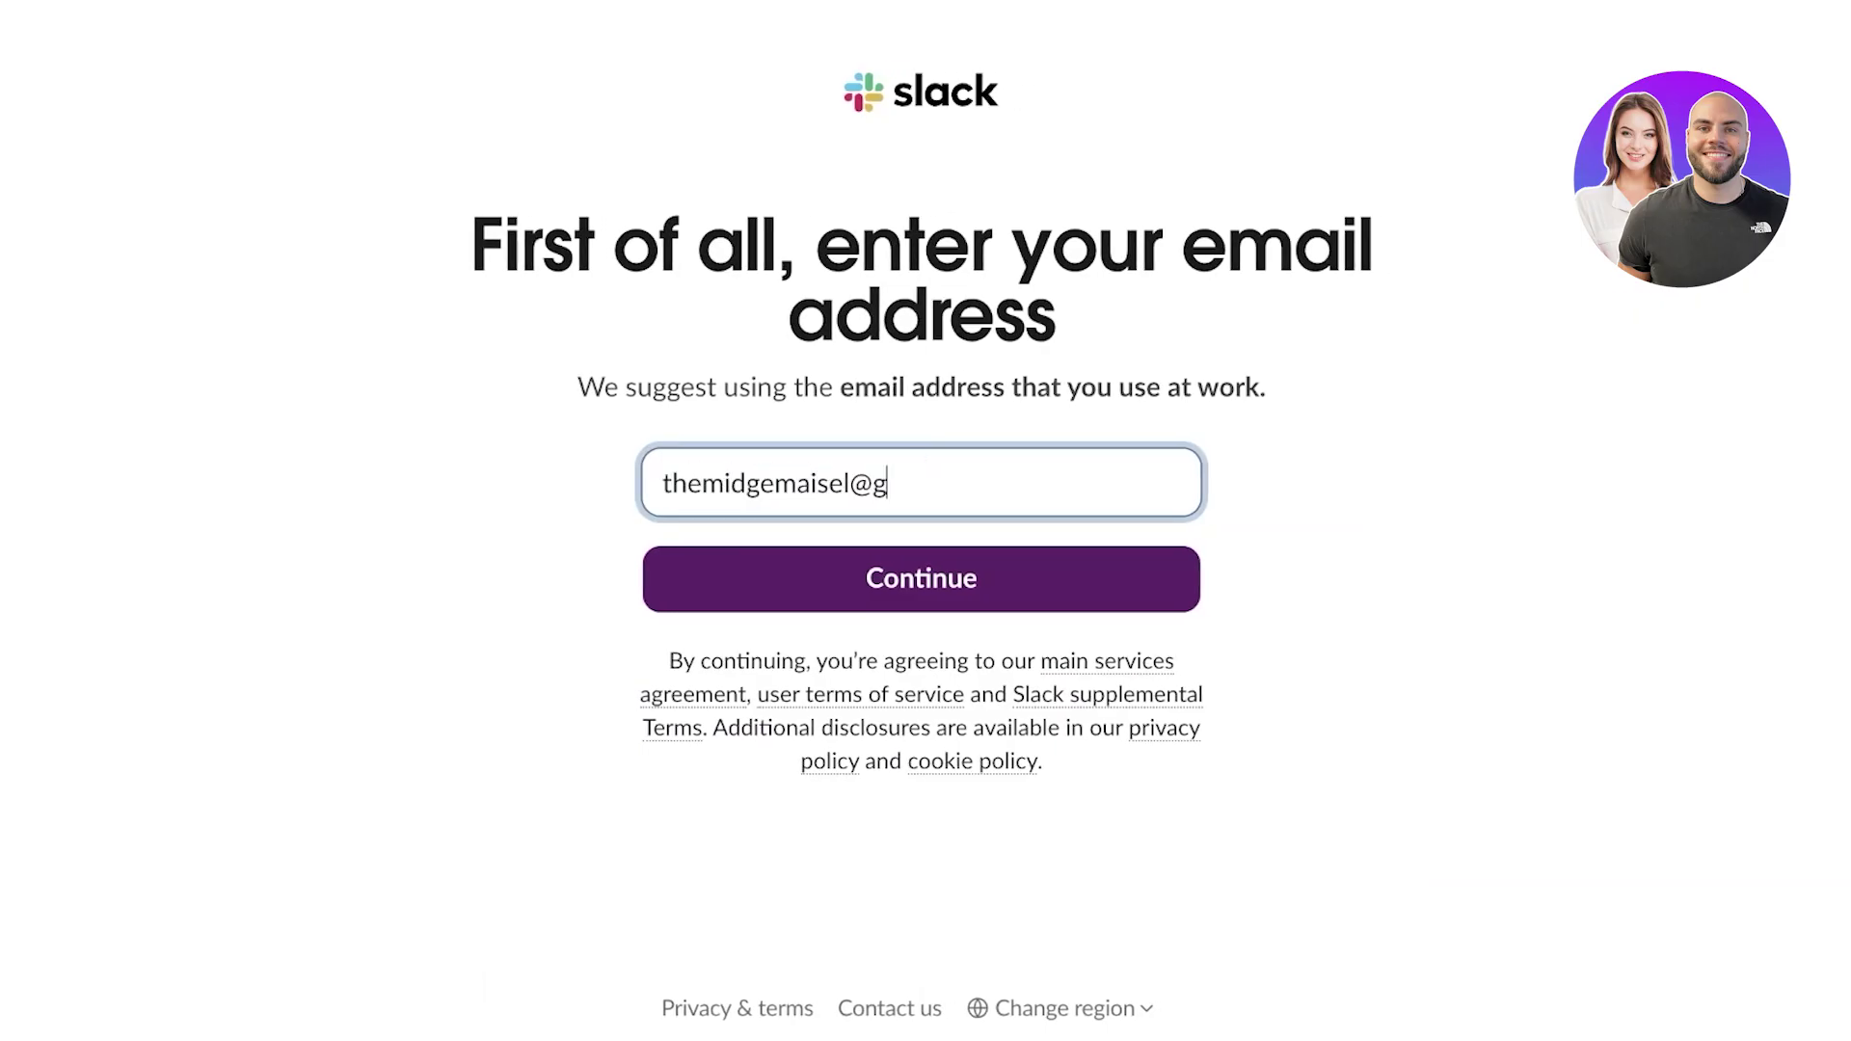
key("Return")
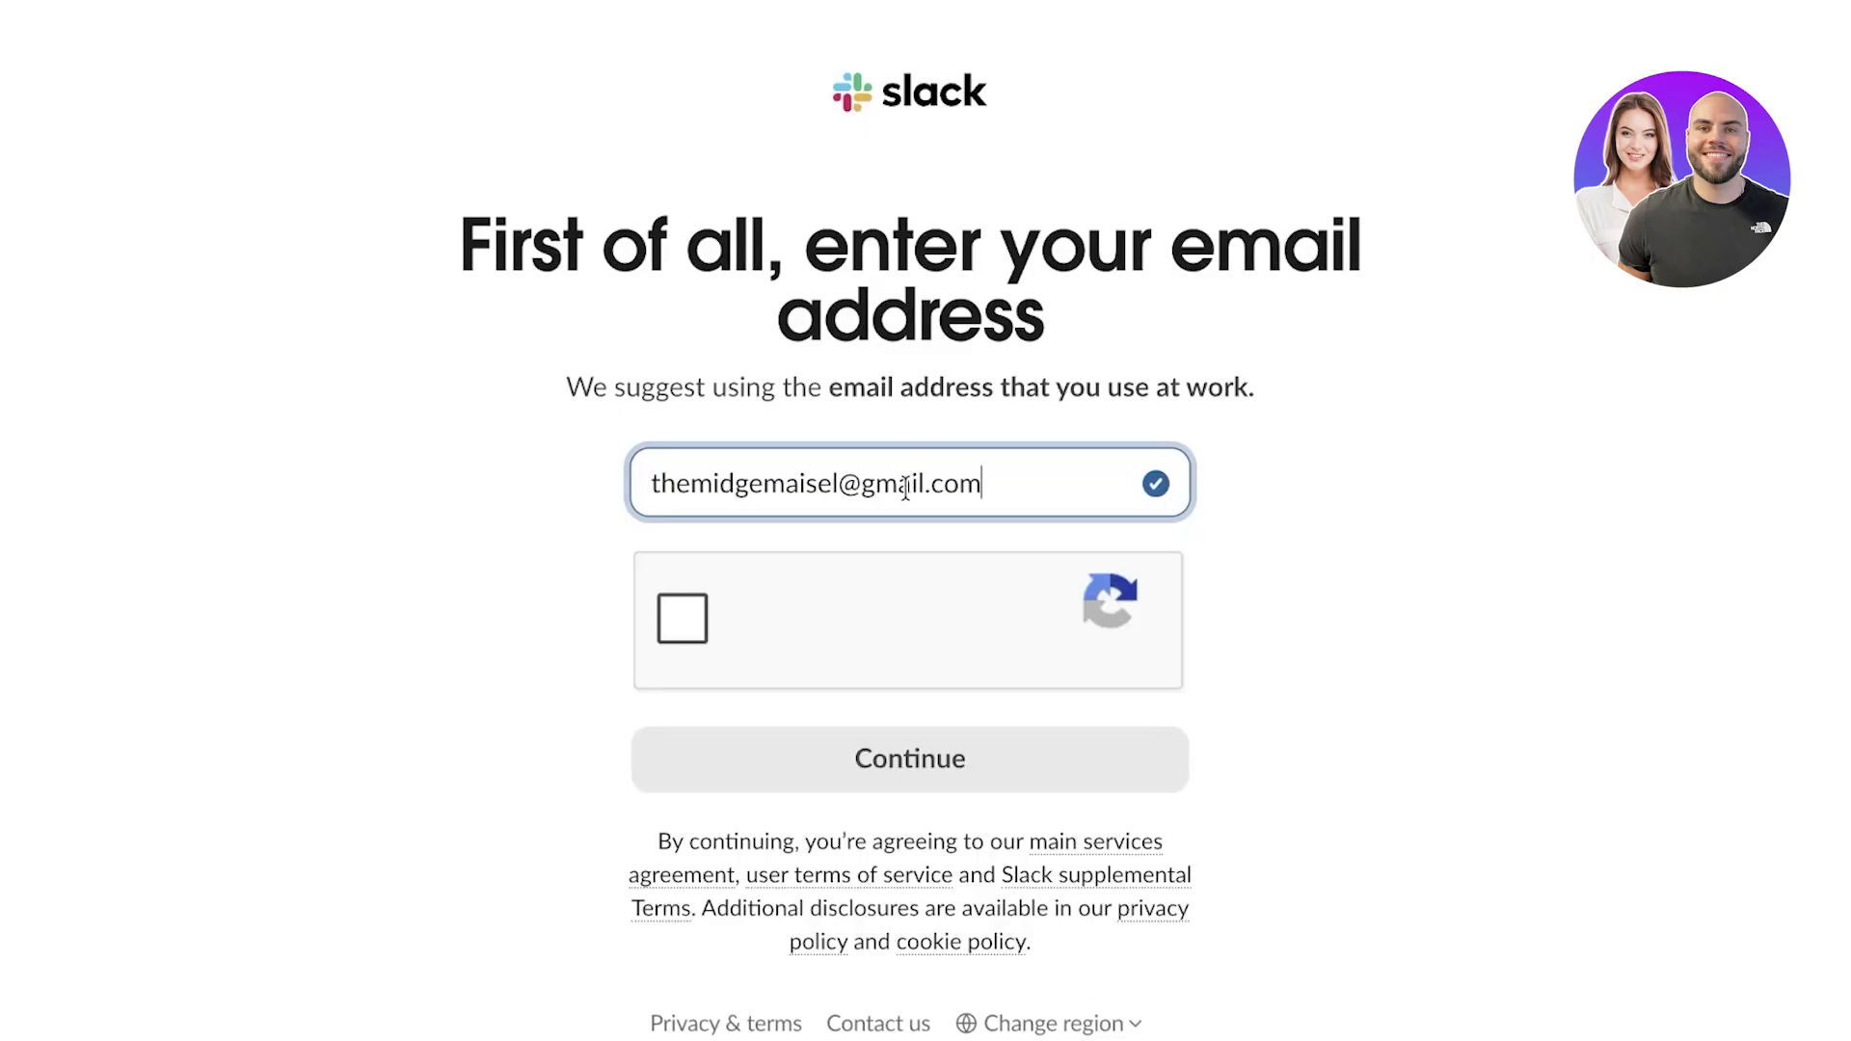
left_click(868, 755)
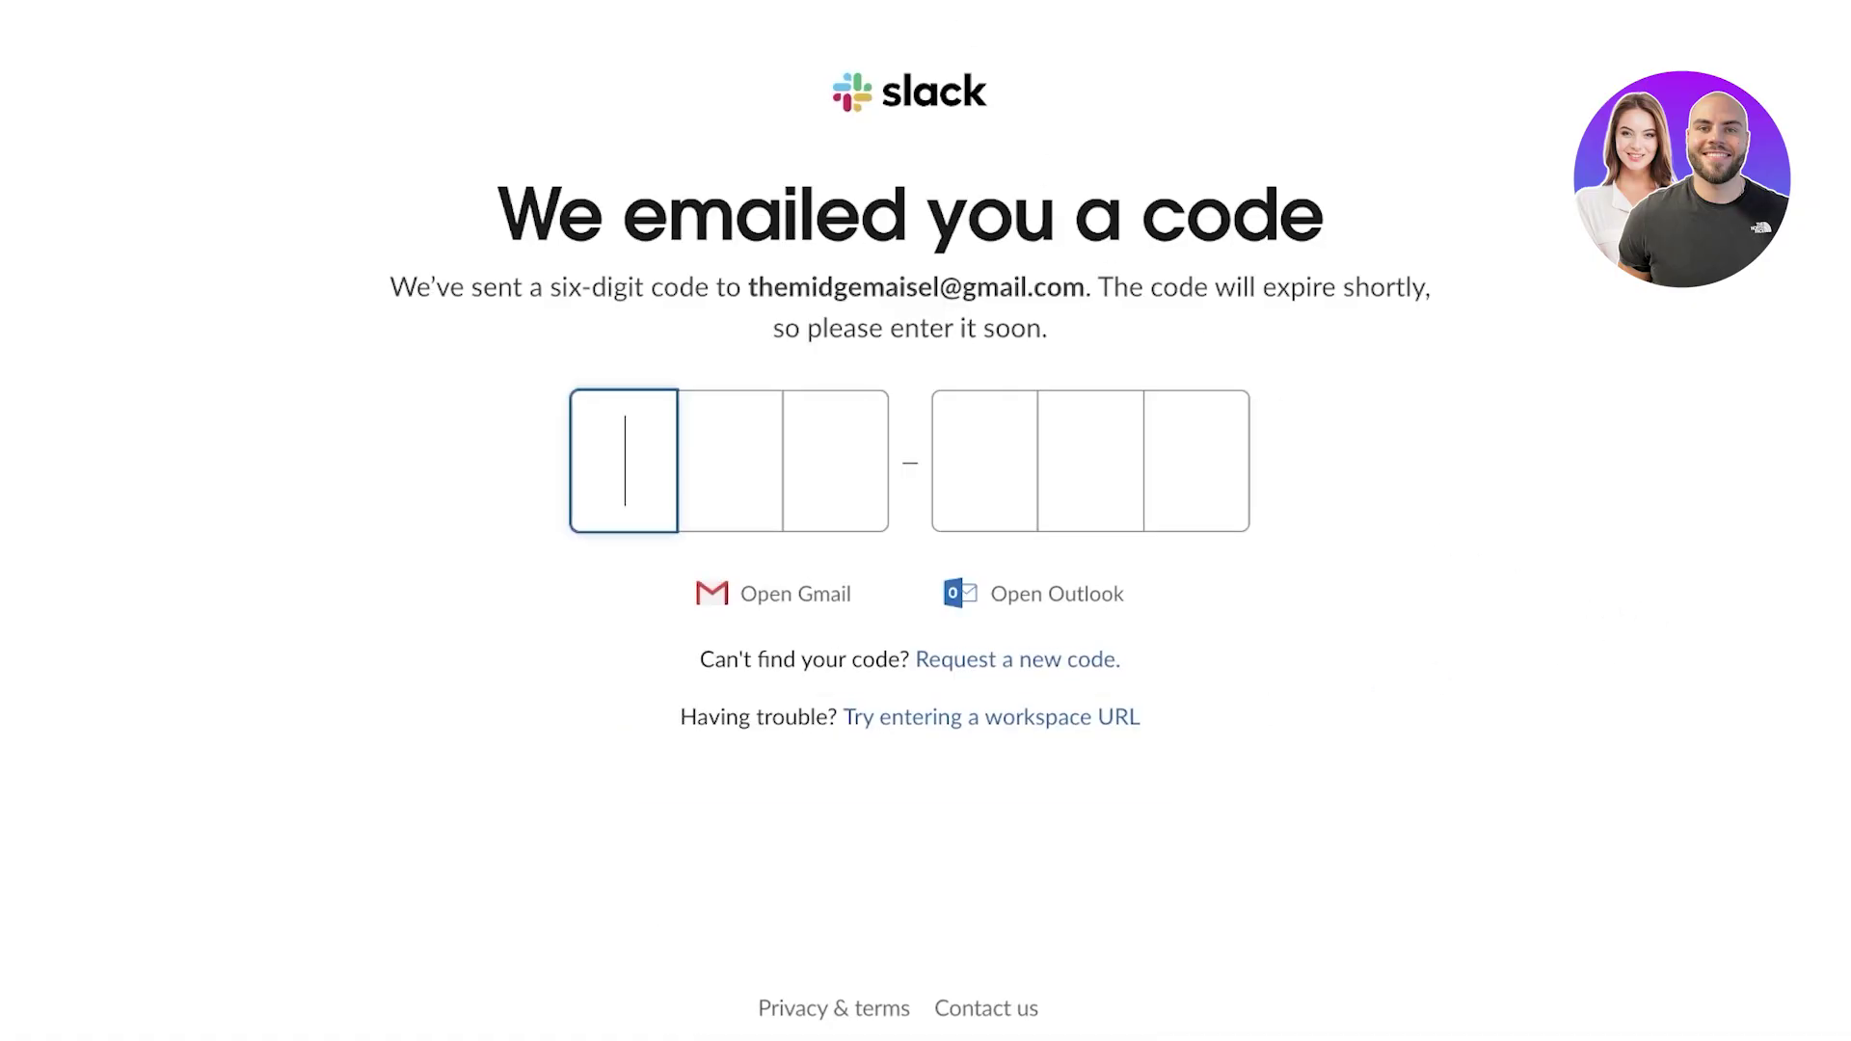
key("ctrl+t")
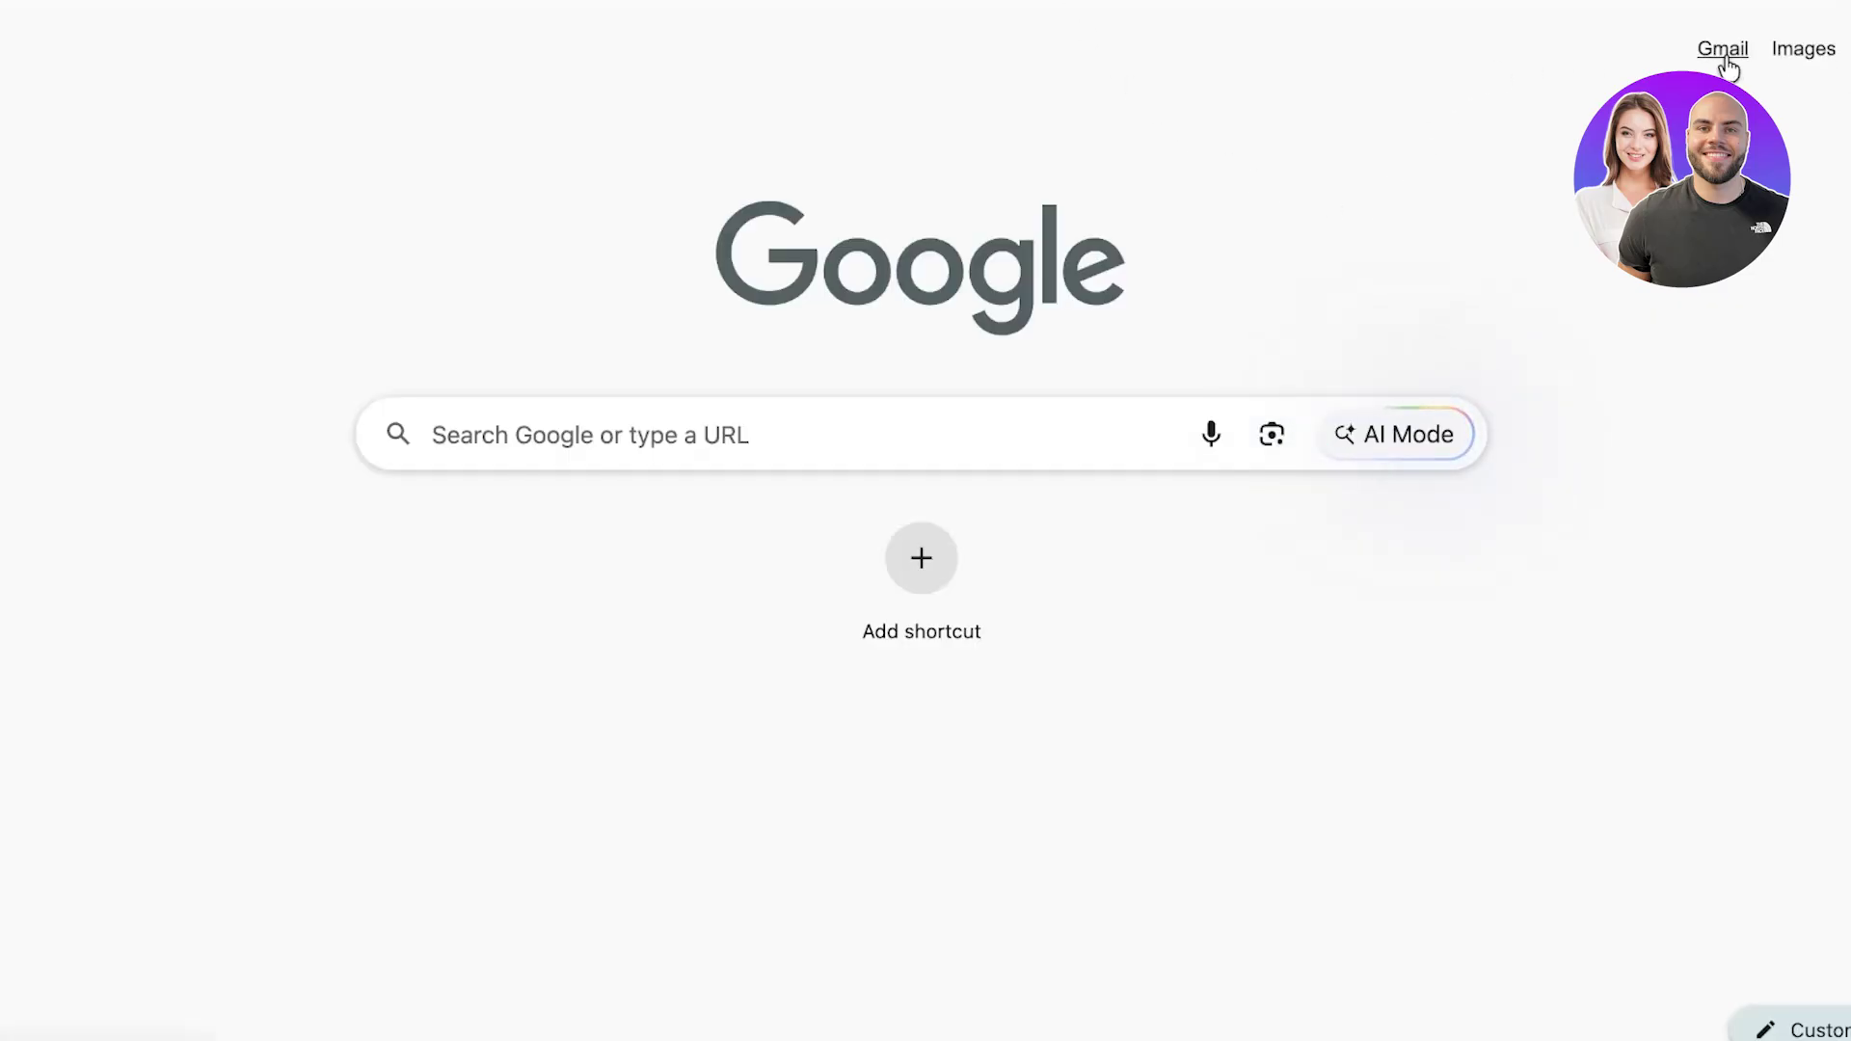
Copy the six-digit code from Slack's confirmation email in Gmail into Slack's code boxes.
left_click(1723, 49)
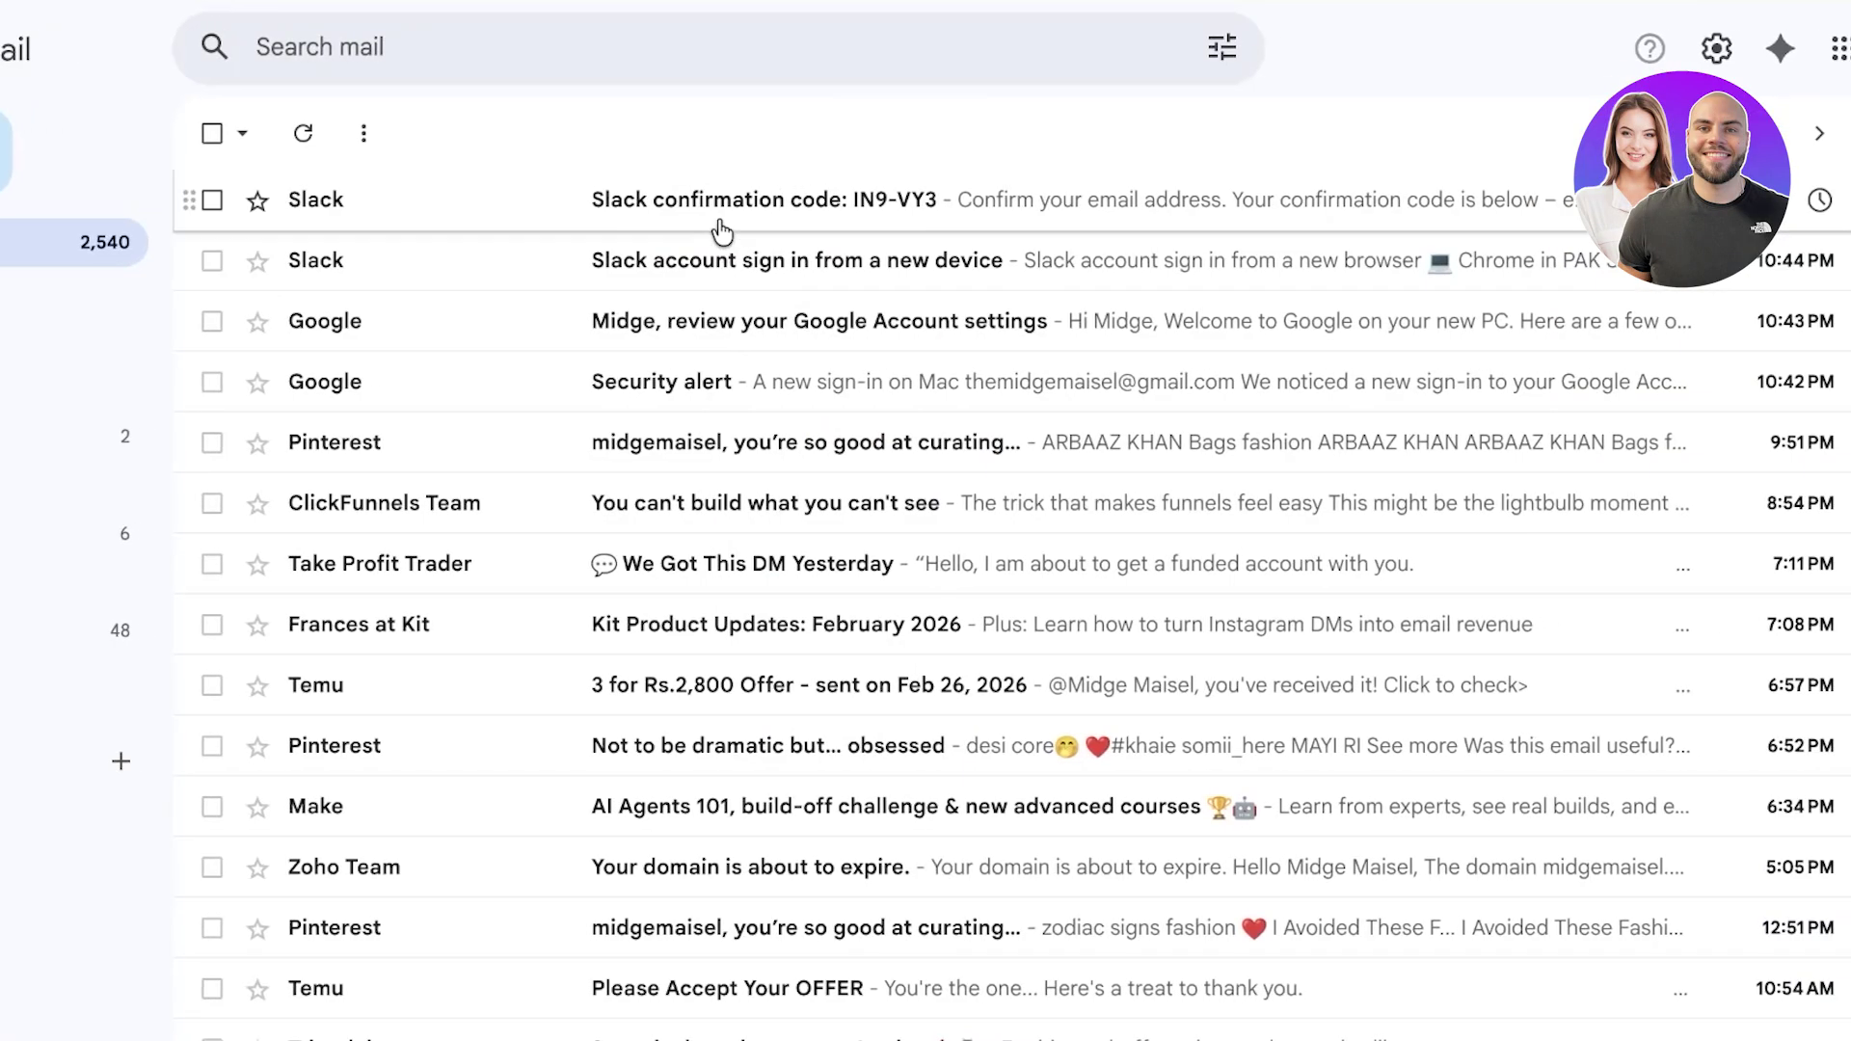
left_click(622, 200)
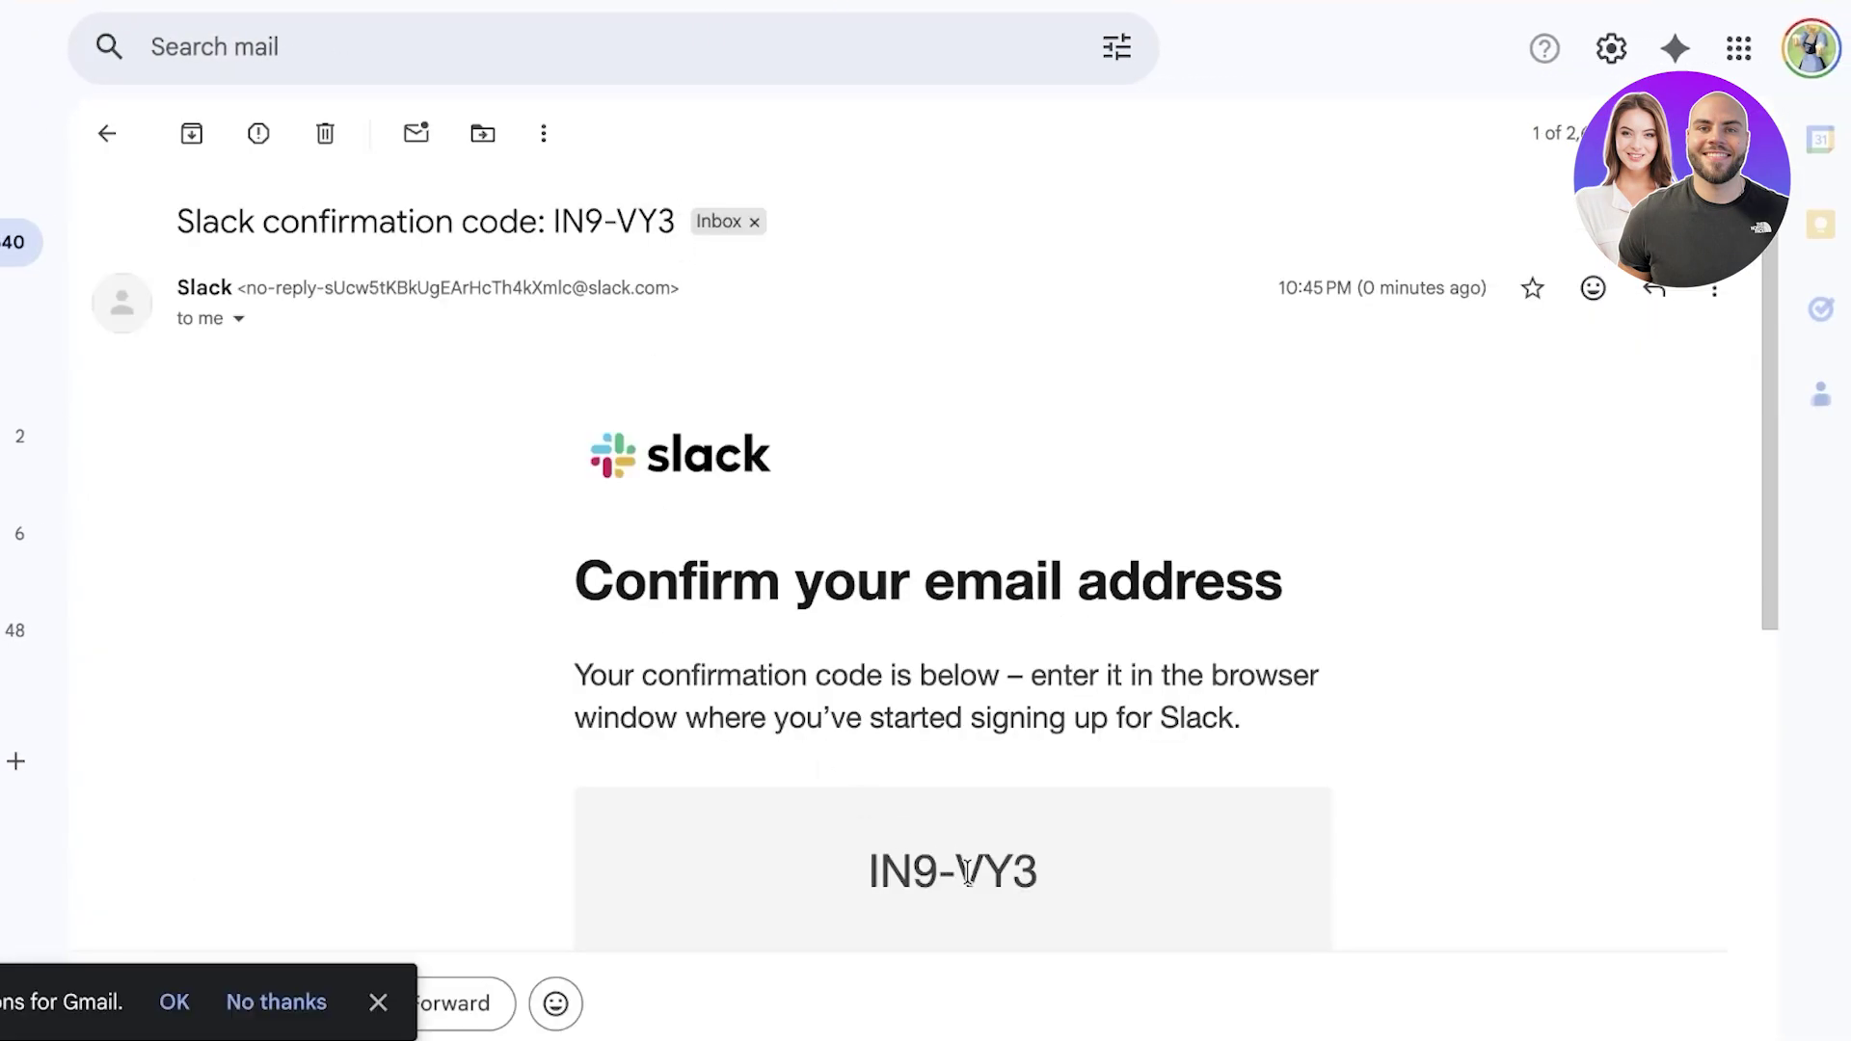
left_click_drag(1039, 873, 964, 873)
triple_click(964, 873)
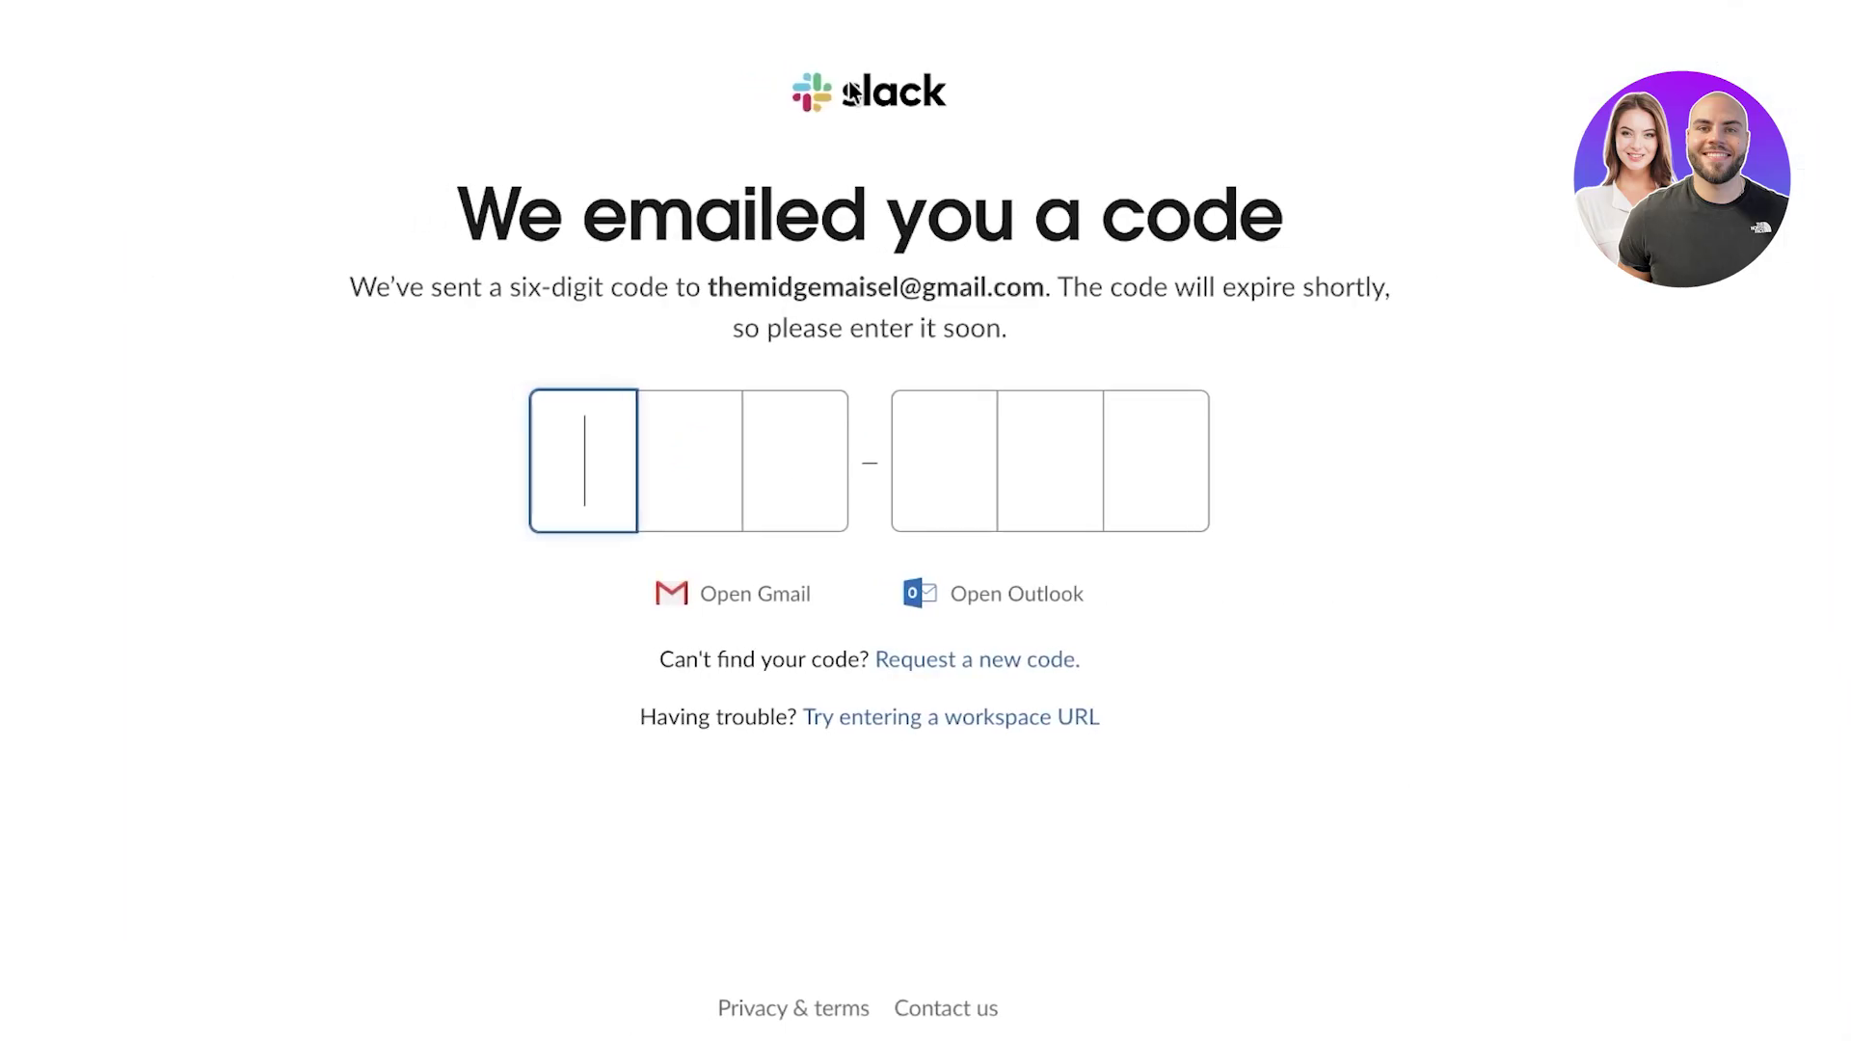
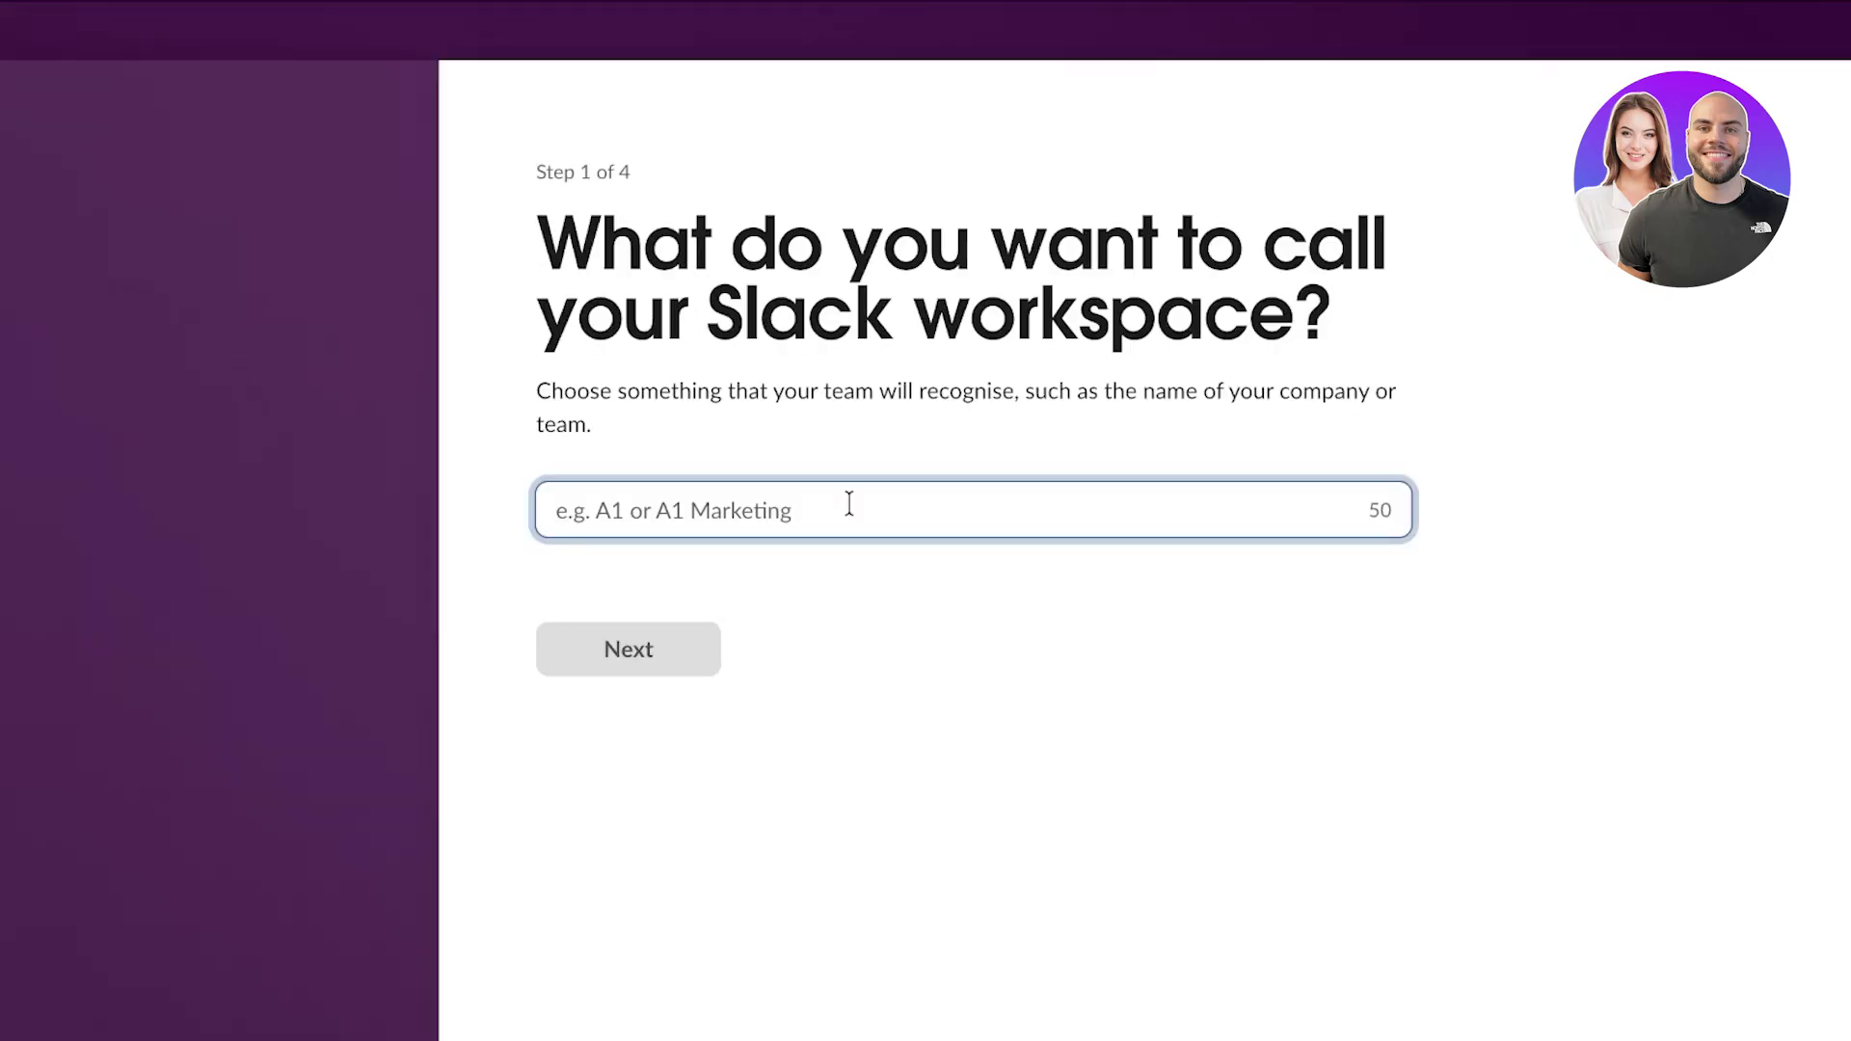
Name the new workspace 'A1 Marketing'.
type("F")
key("BackSpace")
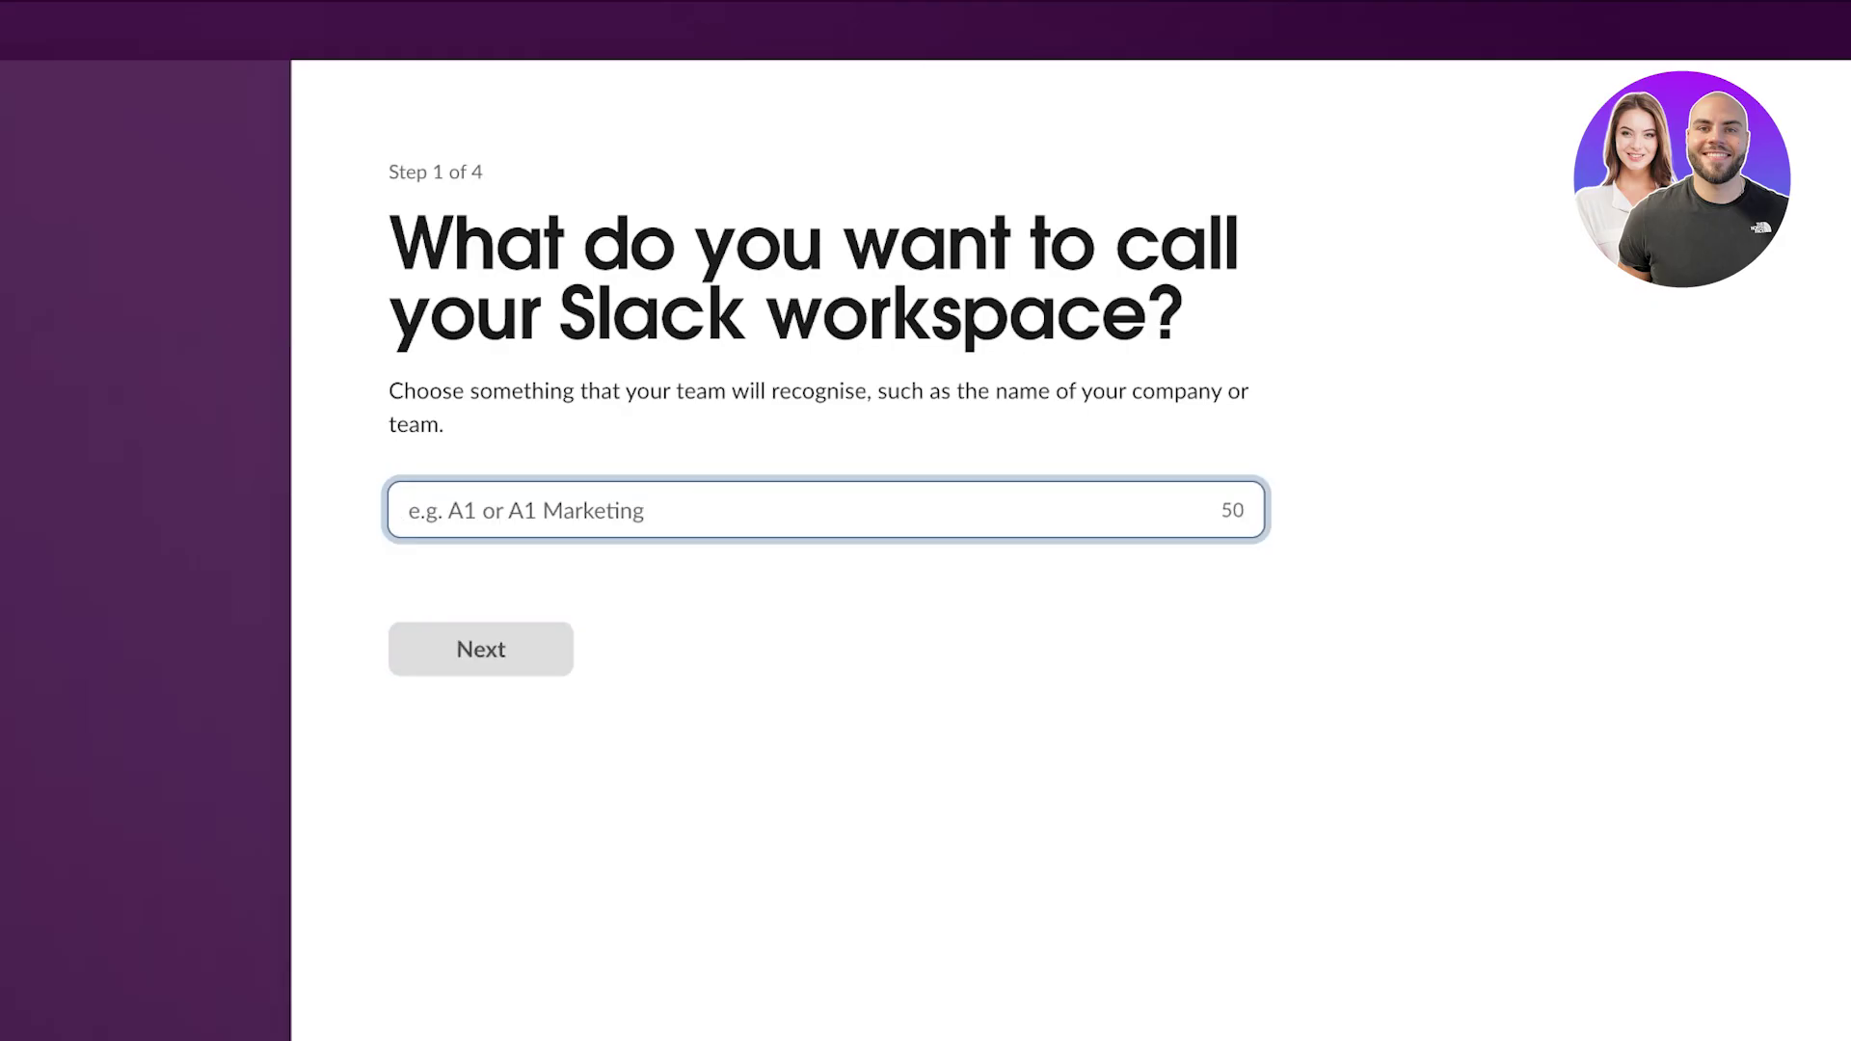
type("A1 ")
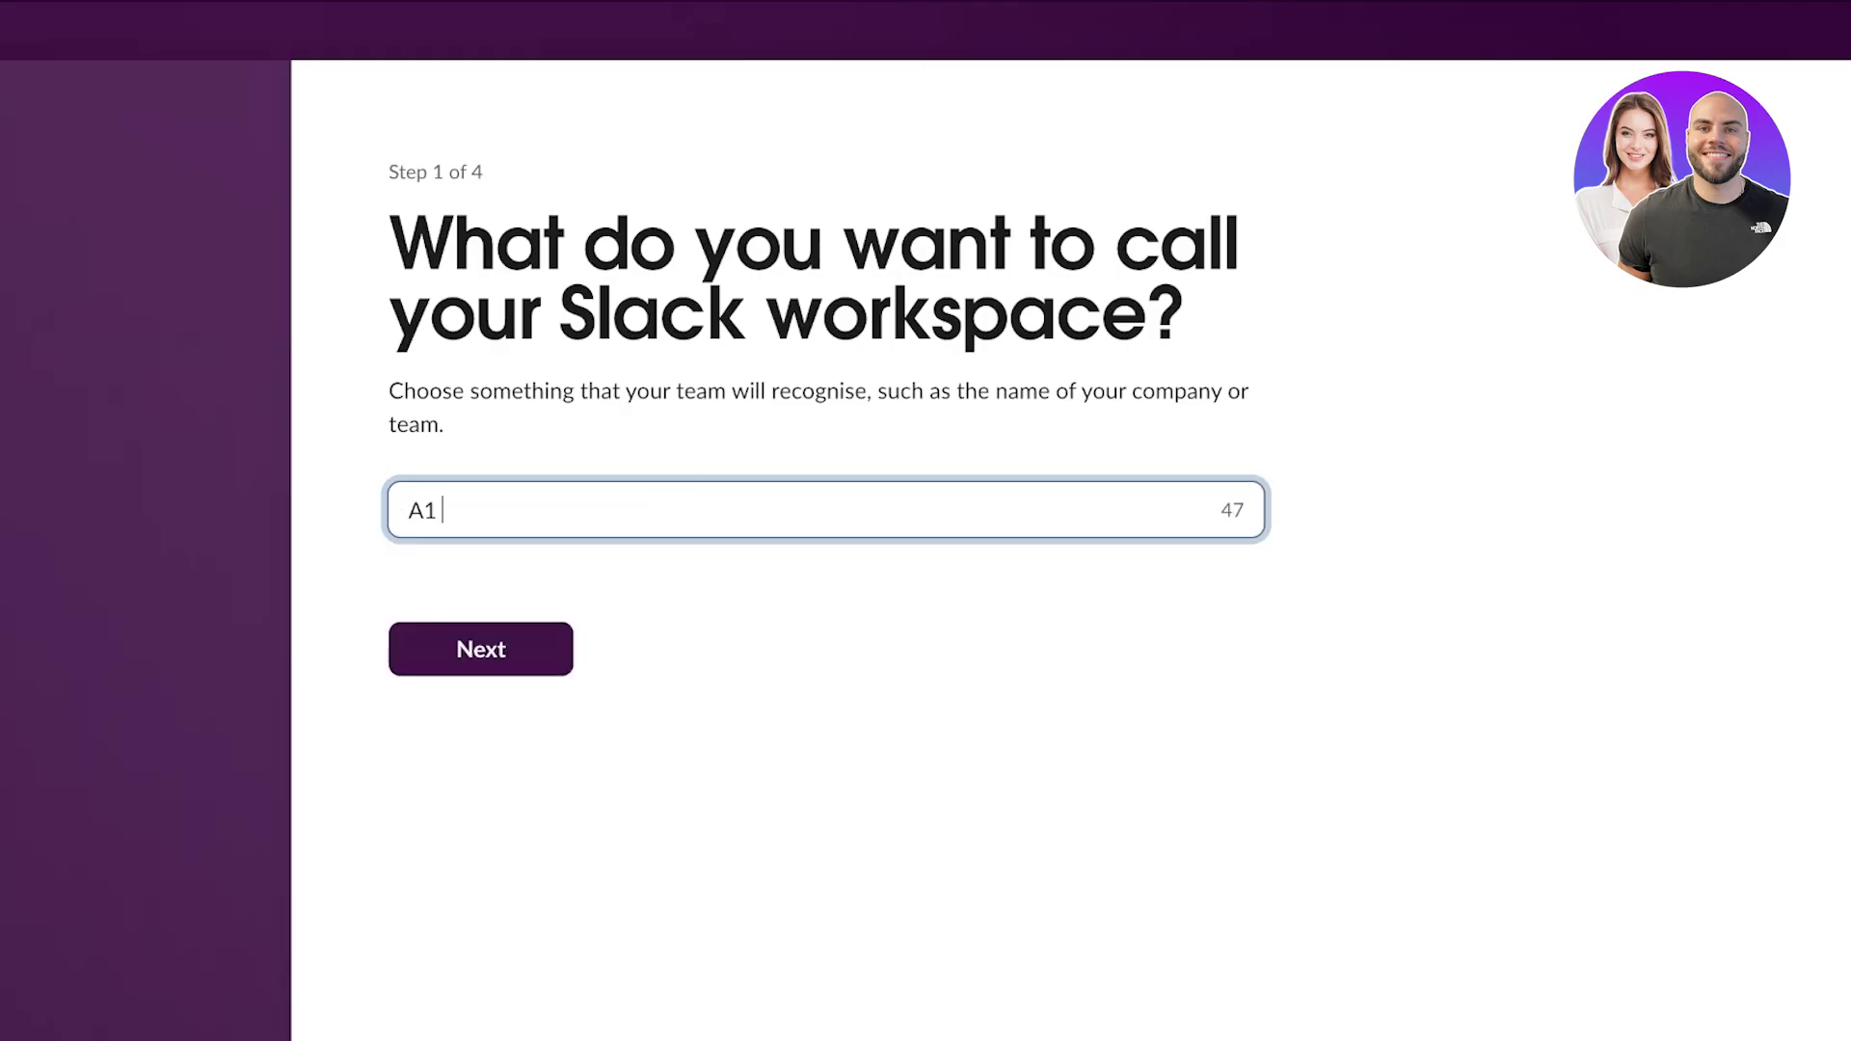
type("Marketing")
key("Return")
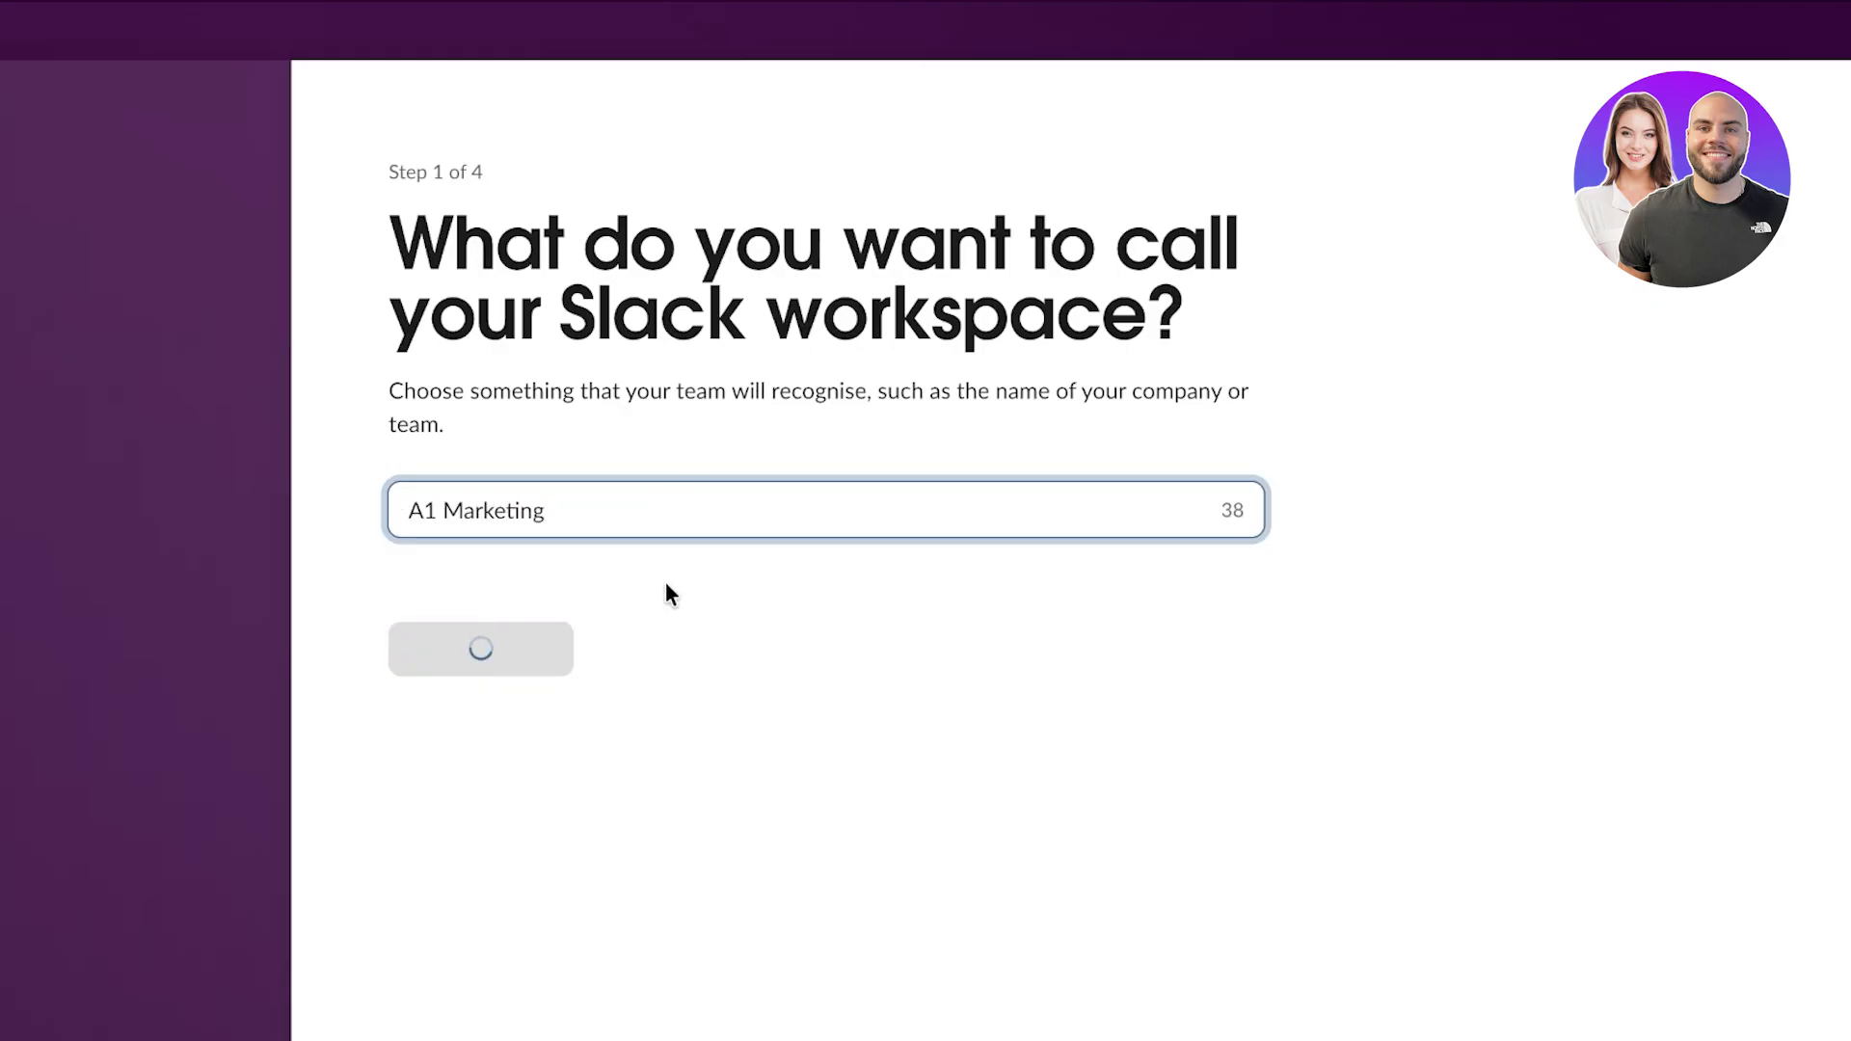
left_click(514, 928)
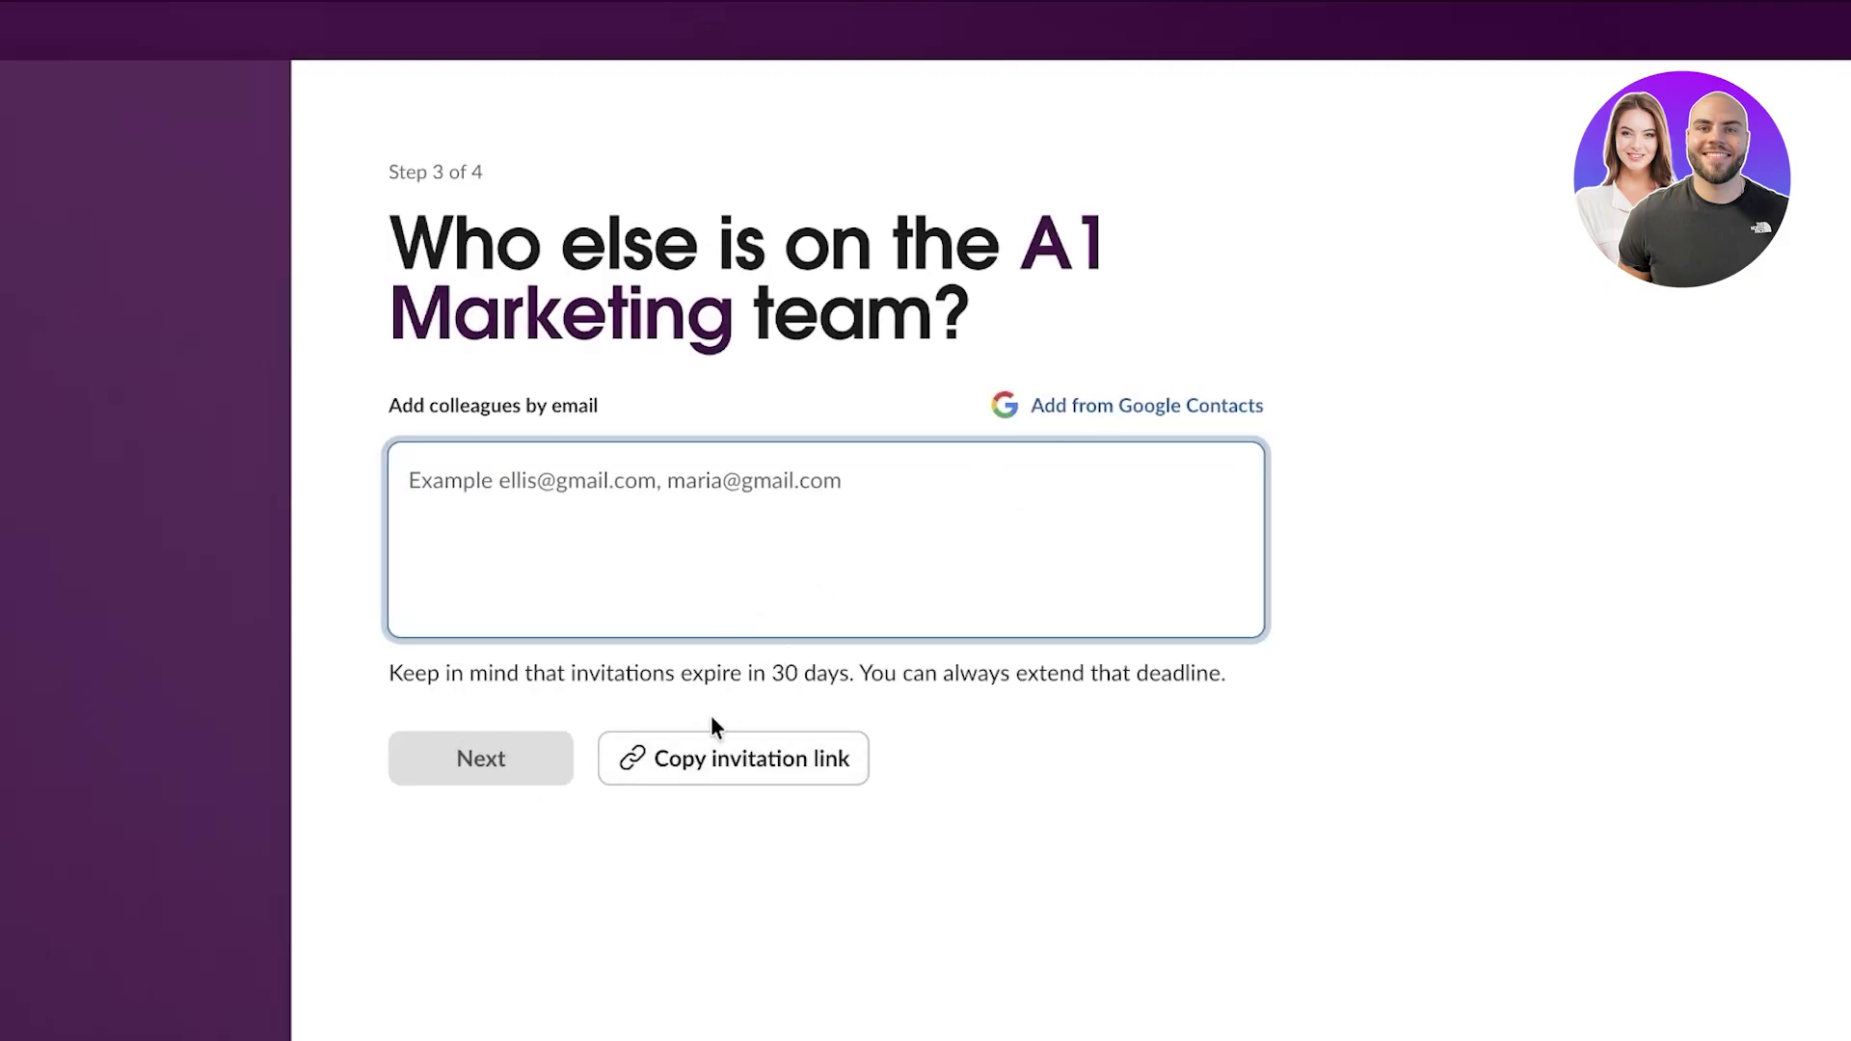
Skip inviting colleagues and proceed to checkout for Slack Pro.
left_click(926, 766)
left_click(1104, 646)
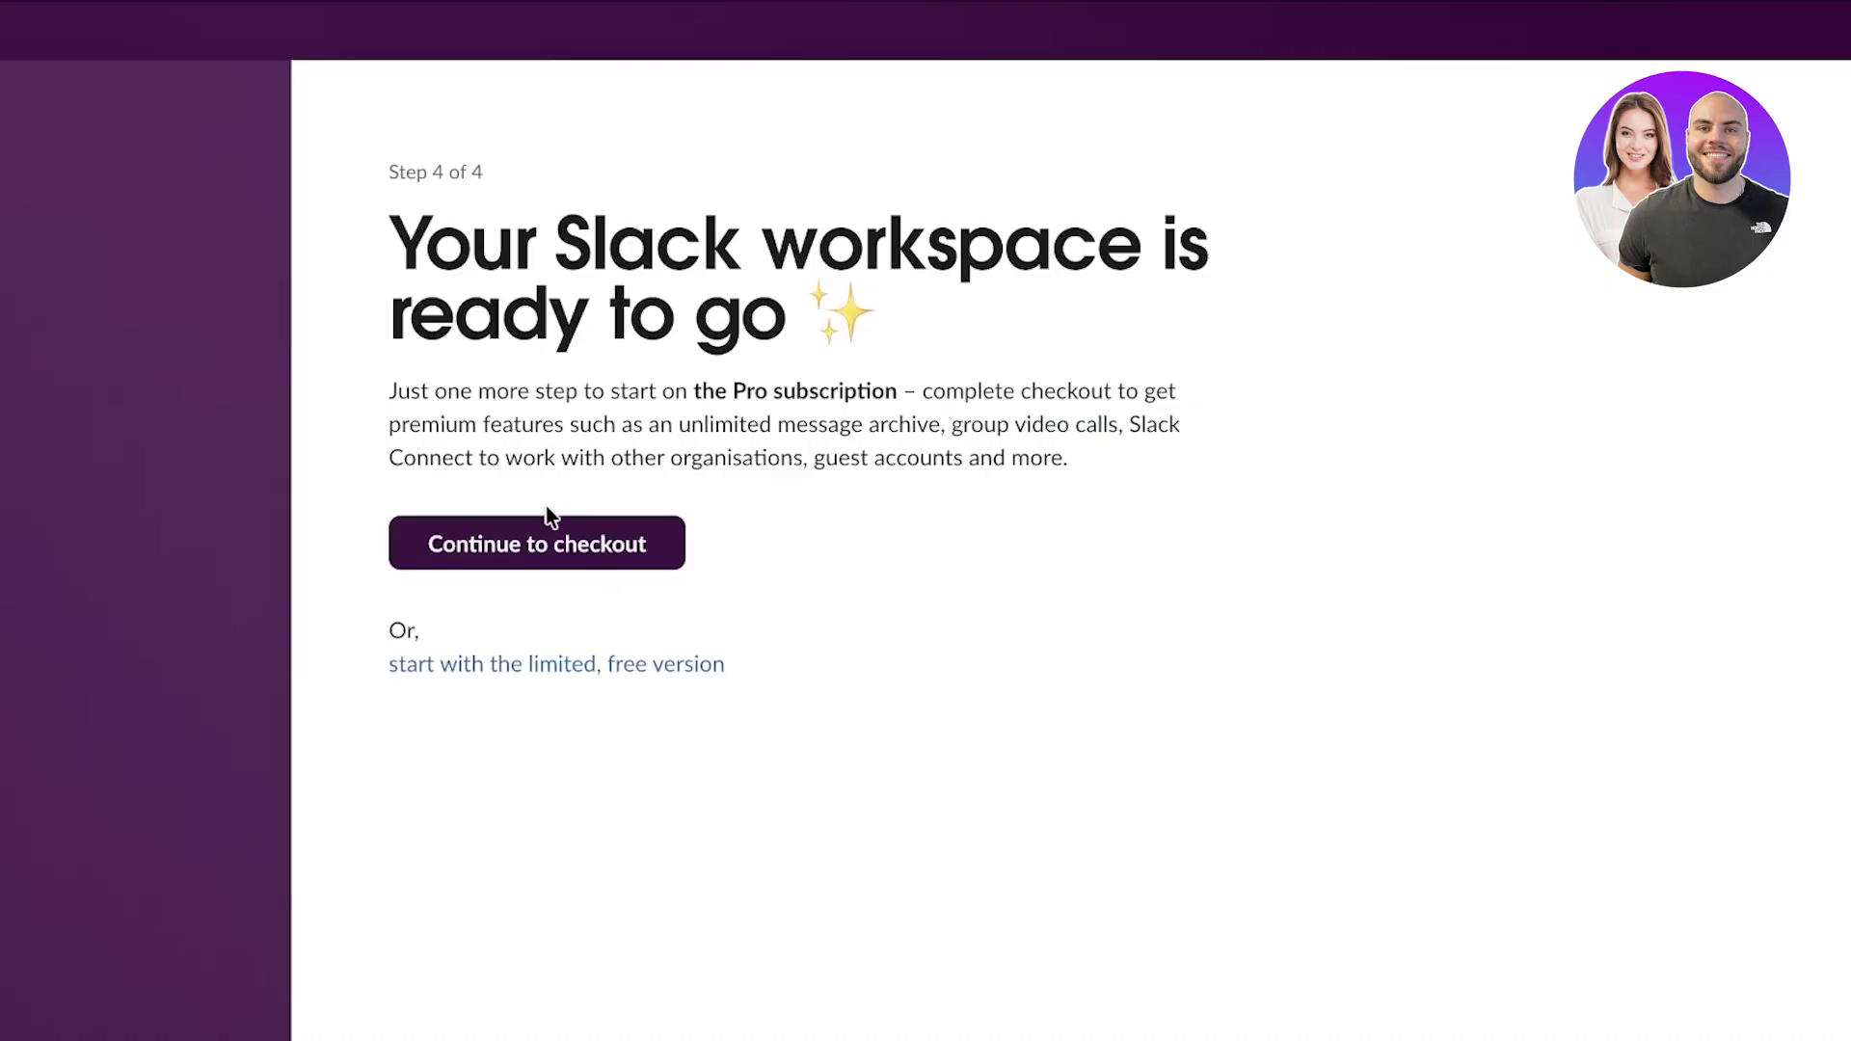
left_click(546, 550)
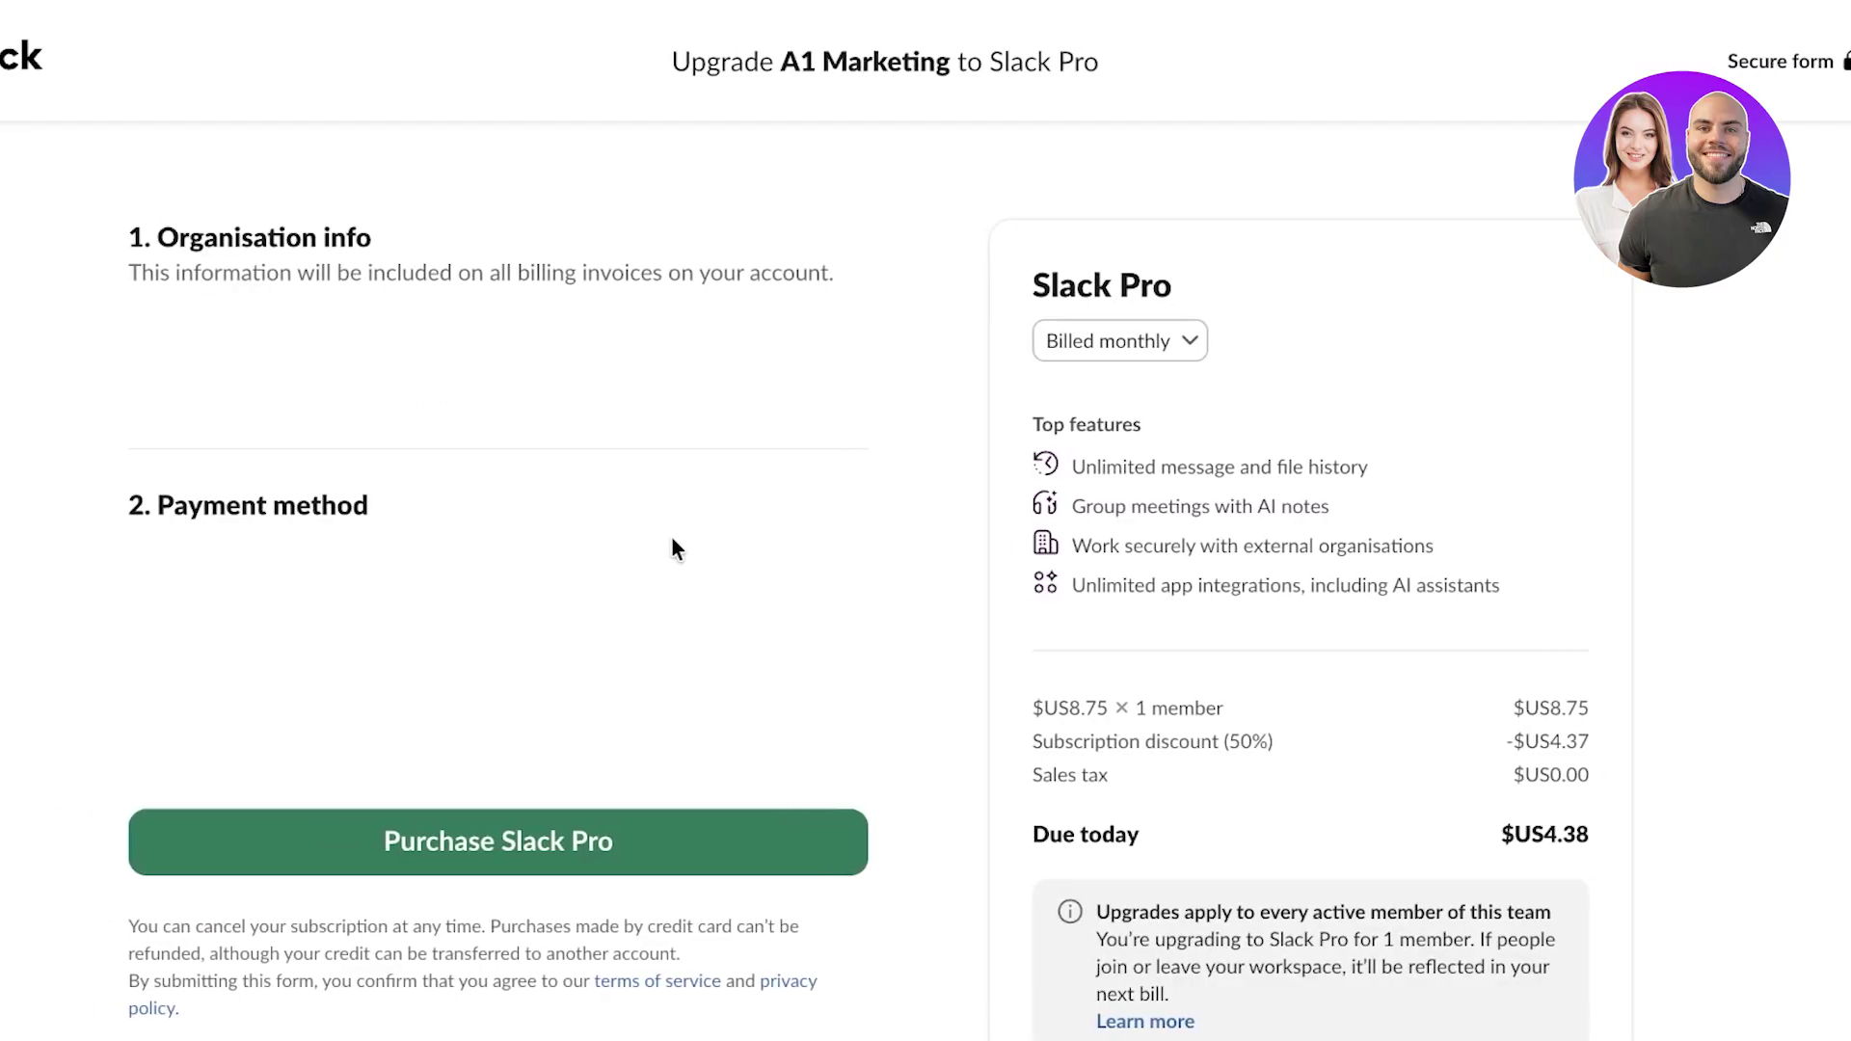
Keep Slack Pro on monthly billing after trying yearly, then return to the A1 Marketing workspace.
left_click(1184, 354)
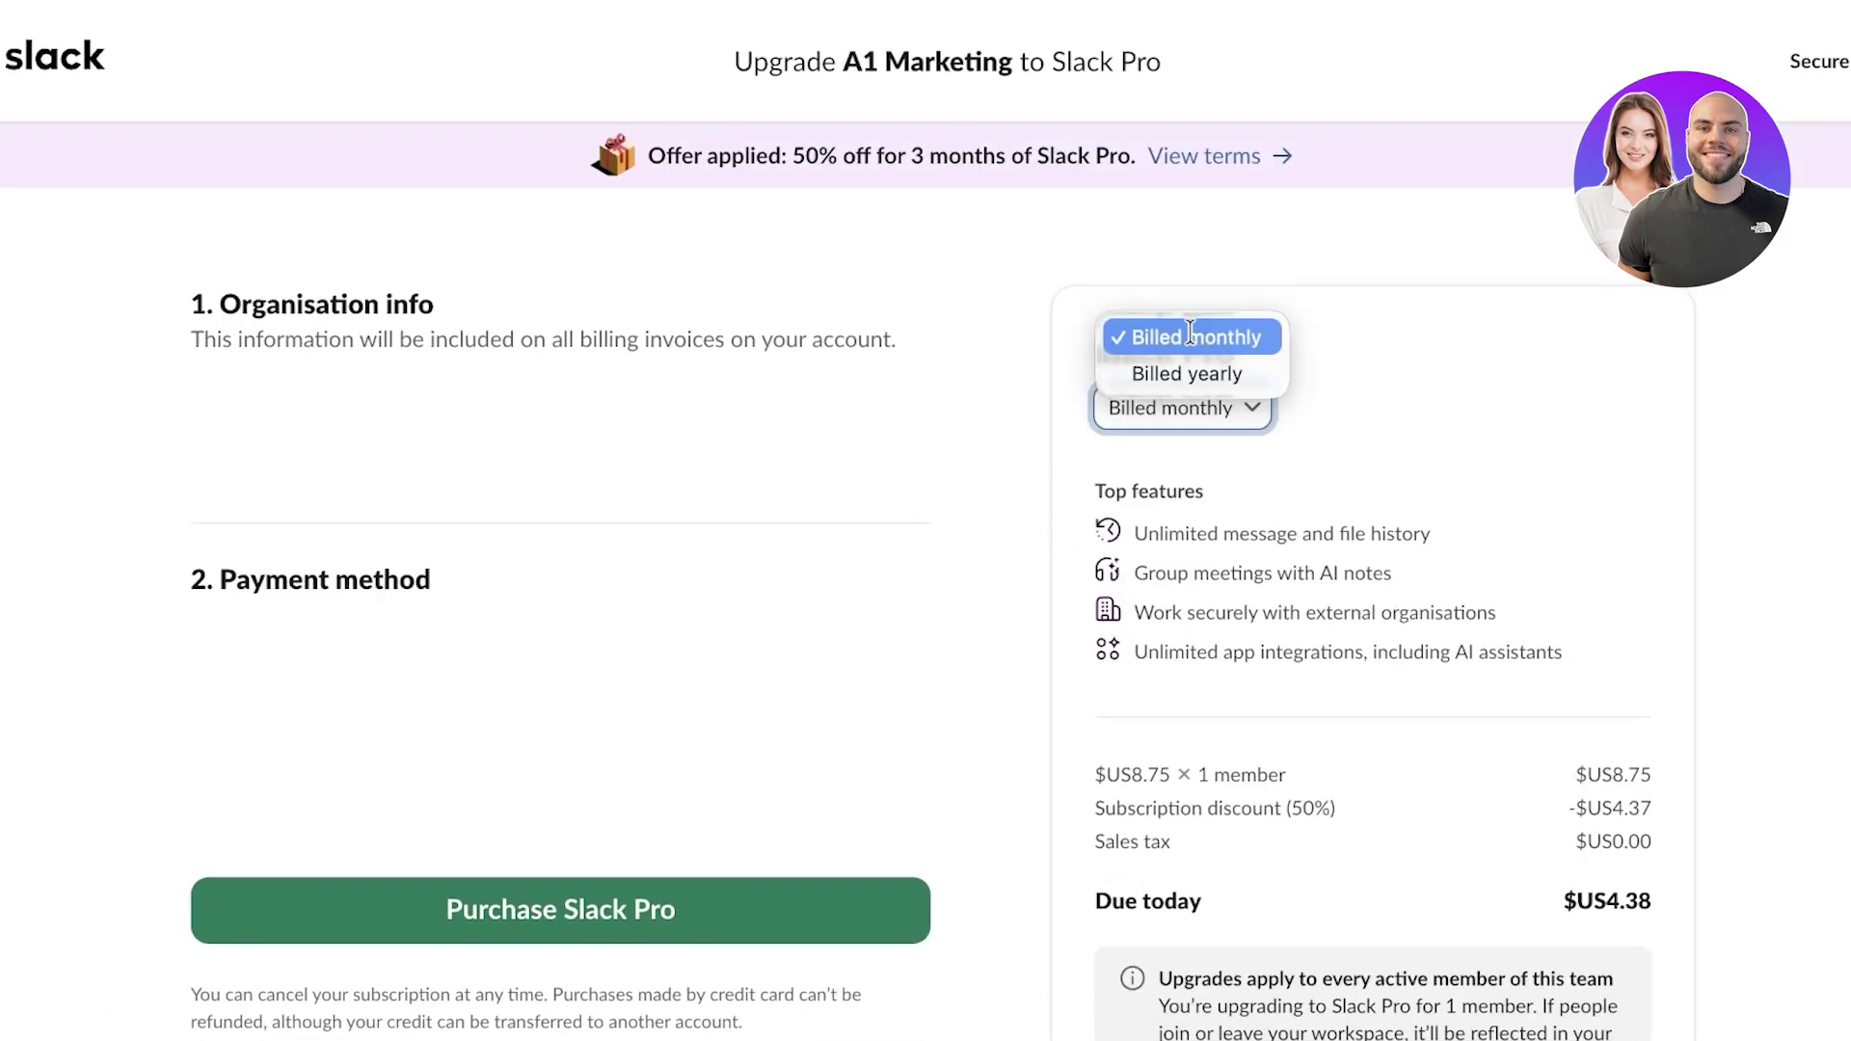
left_click(1220, 374)
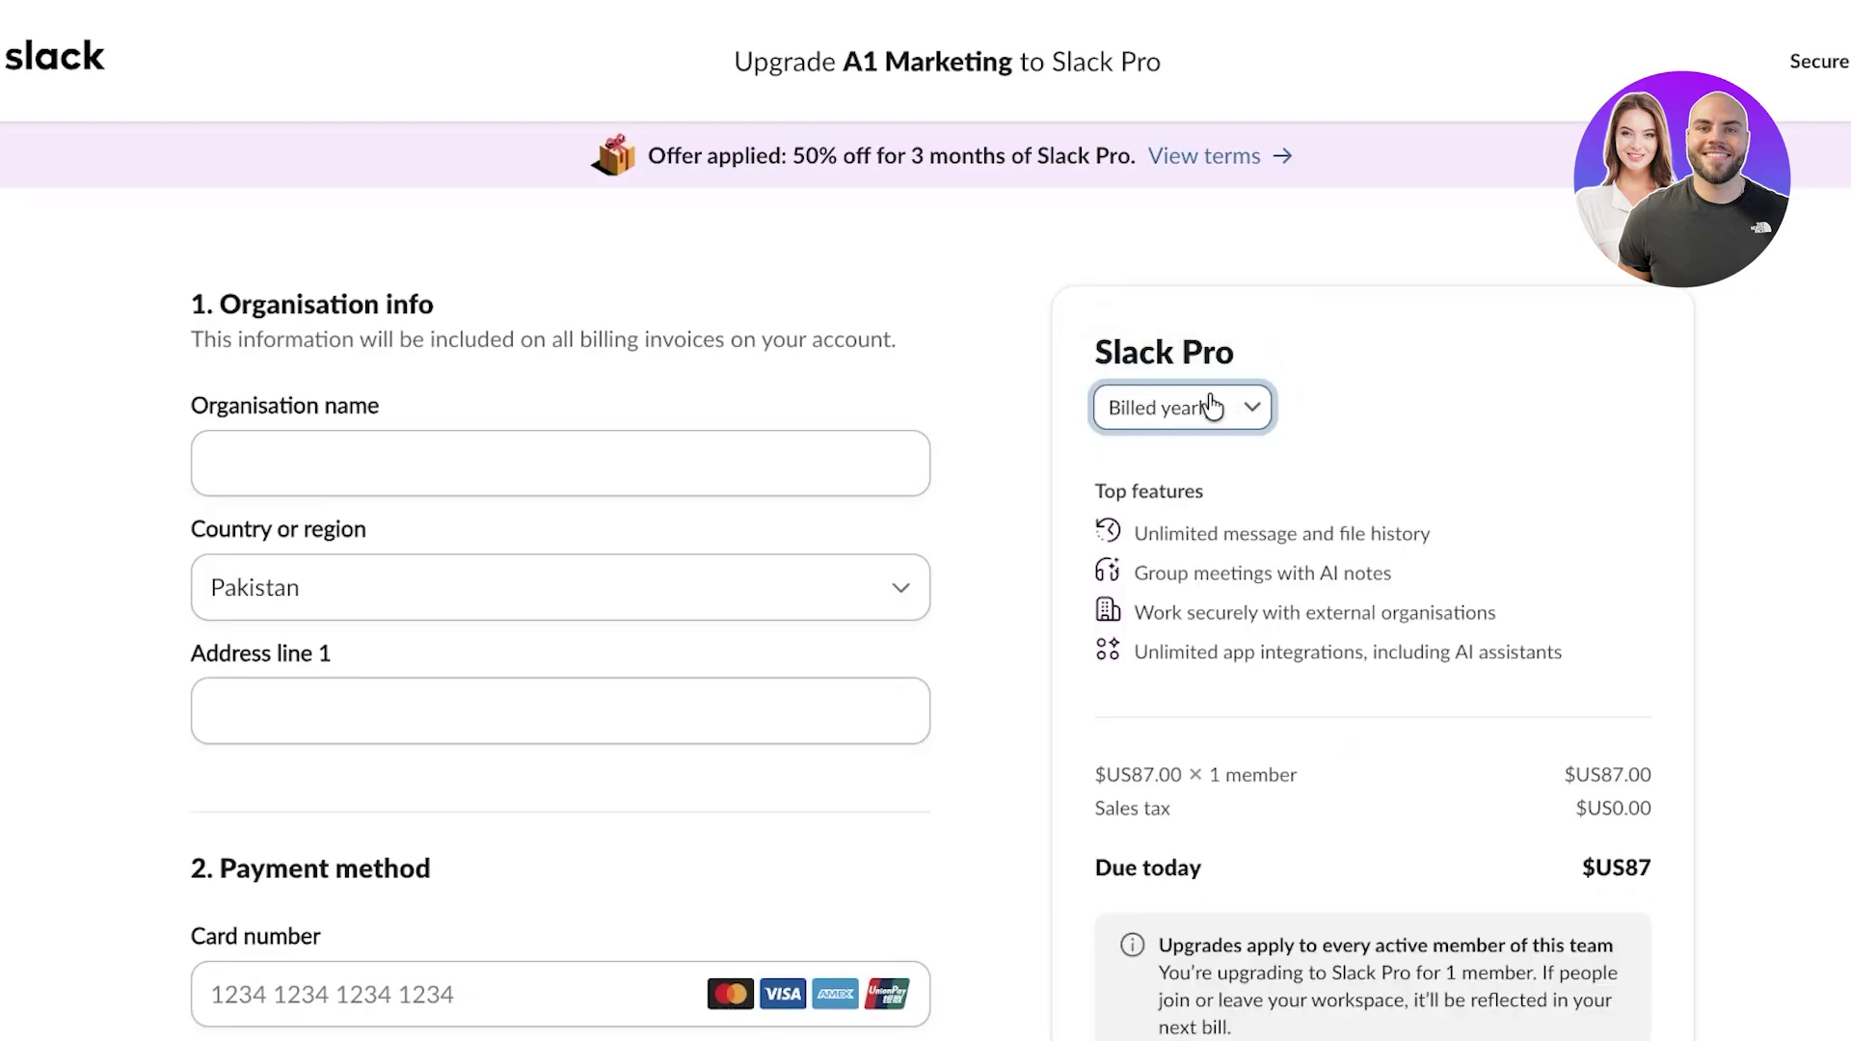
left_click(1199, 353)
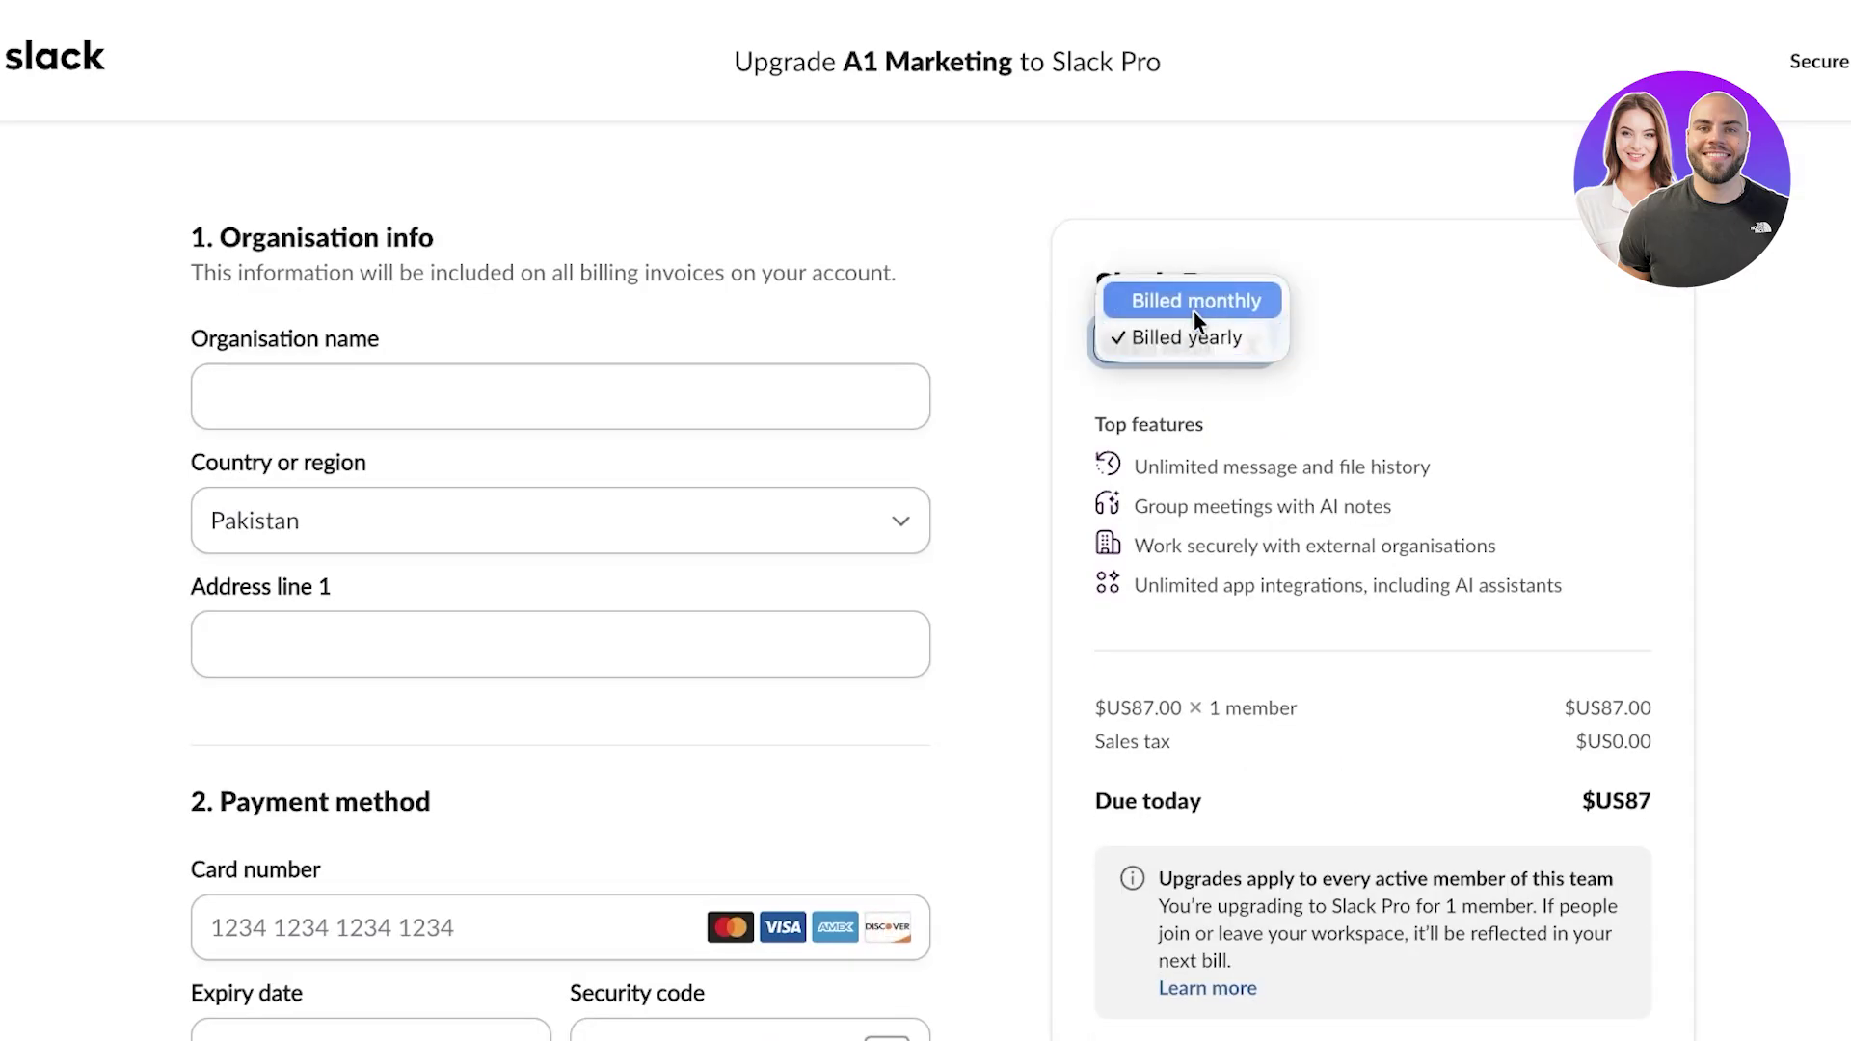
left_click(1194, 305)
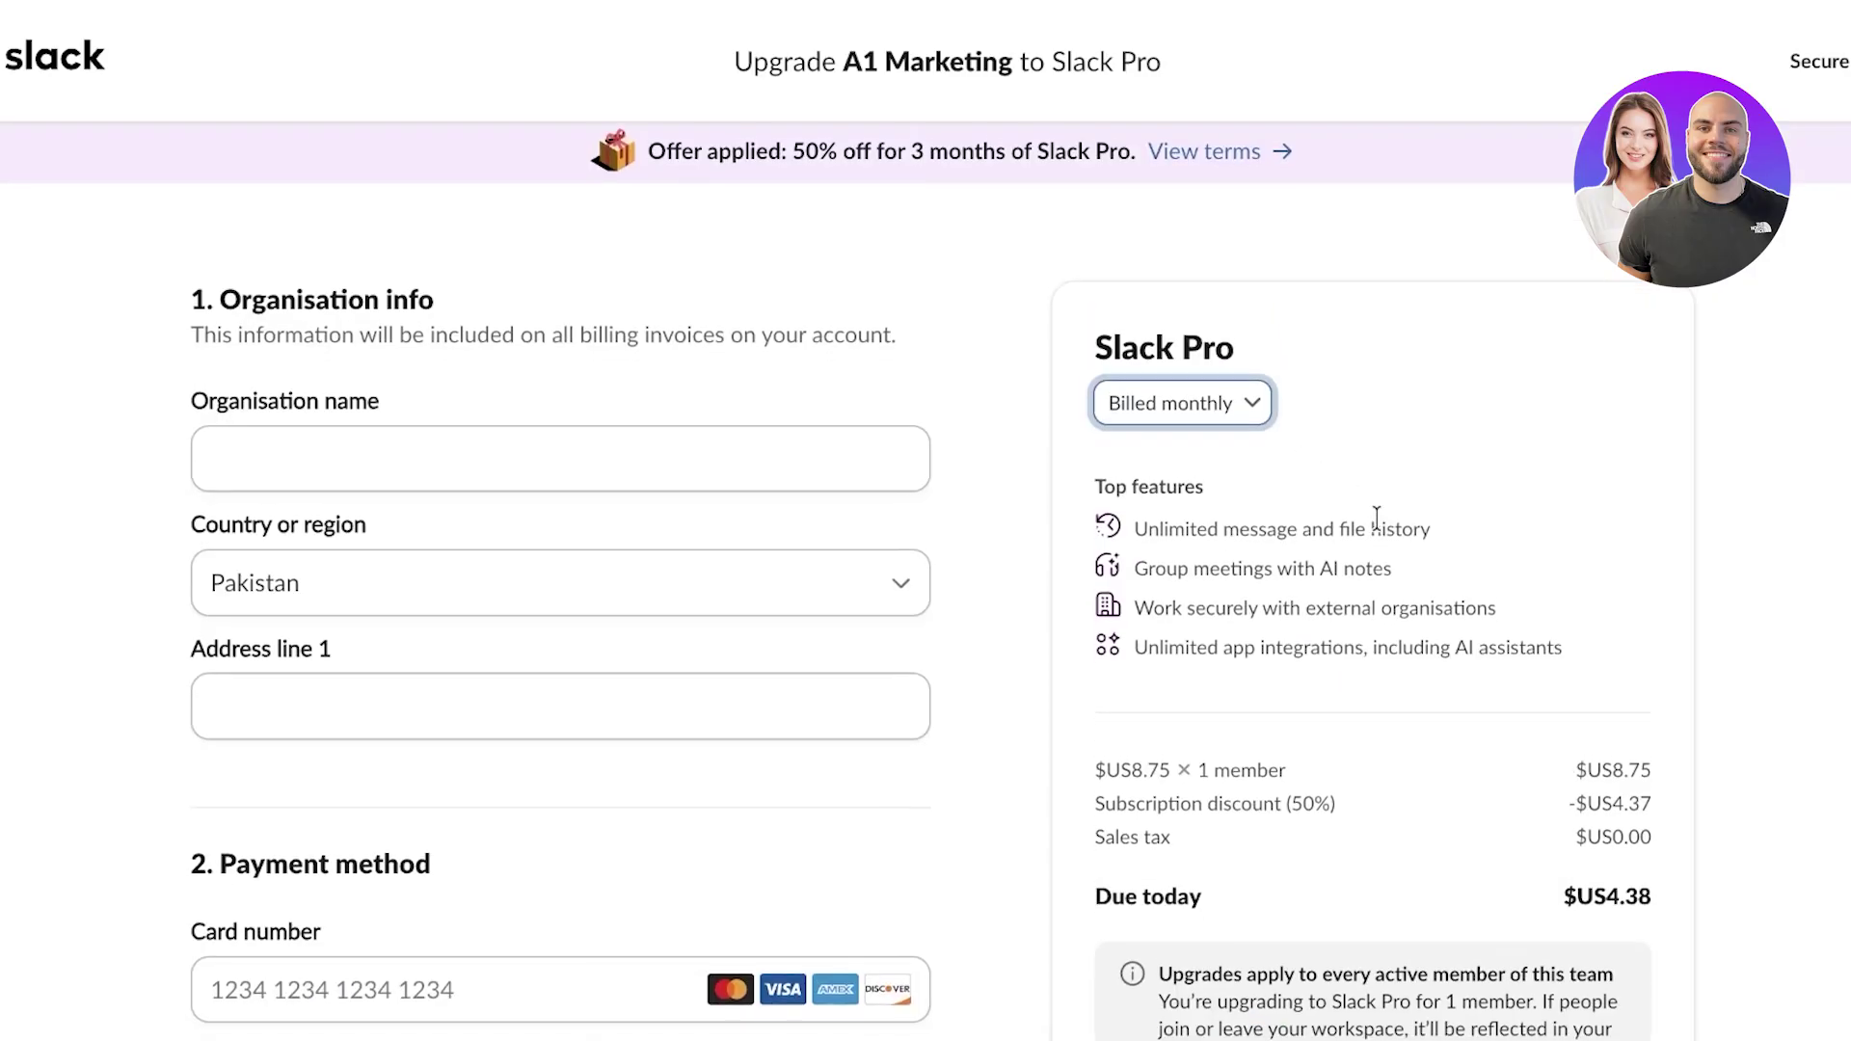
scroll(1377, 709, "down", 1)
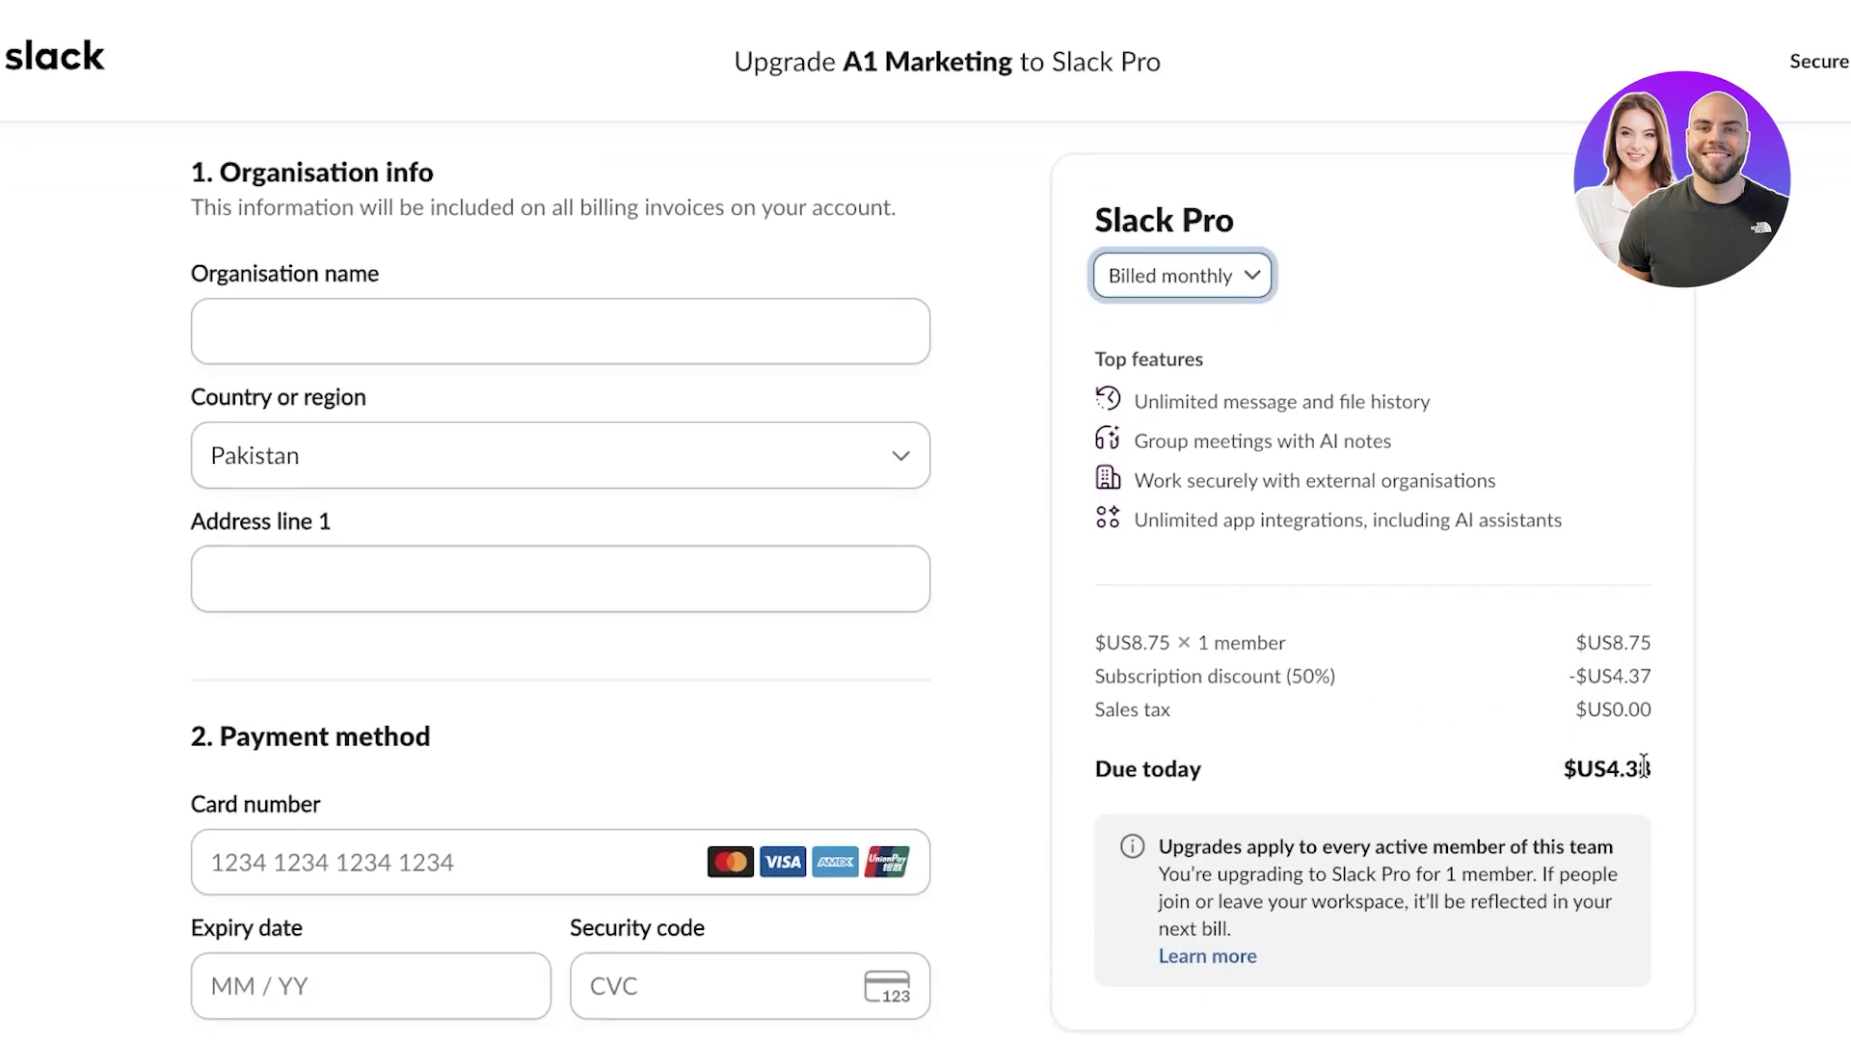
scroll(1643, 769, "up", 2)
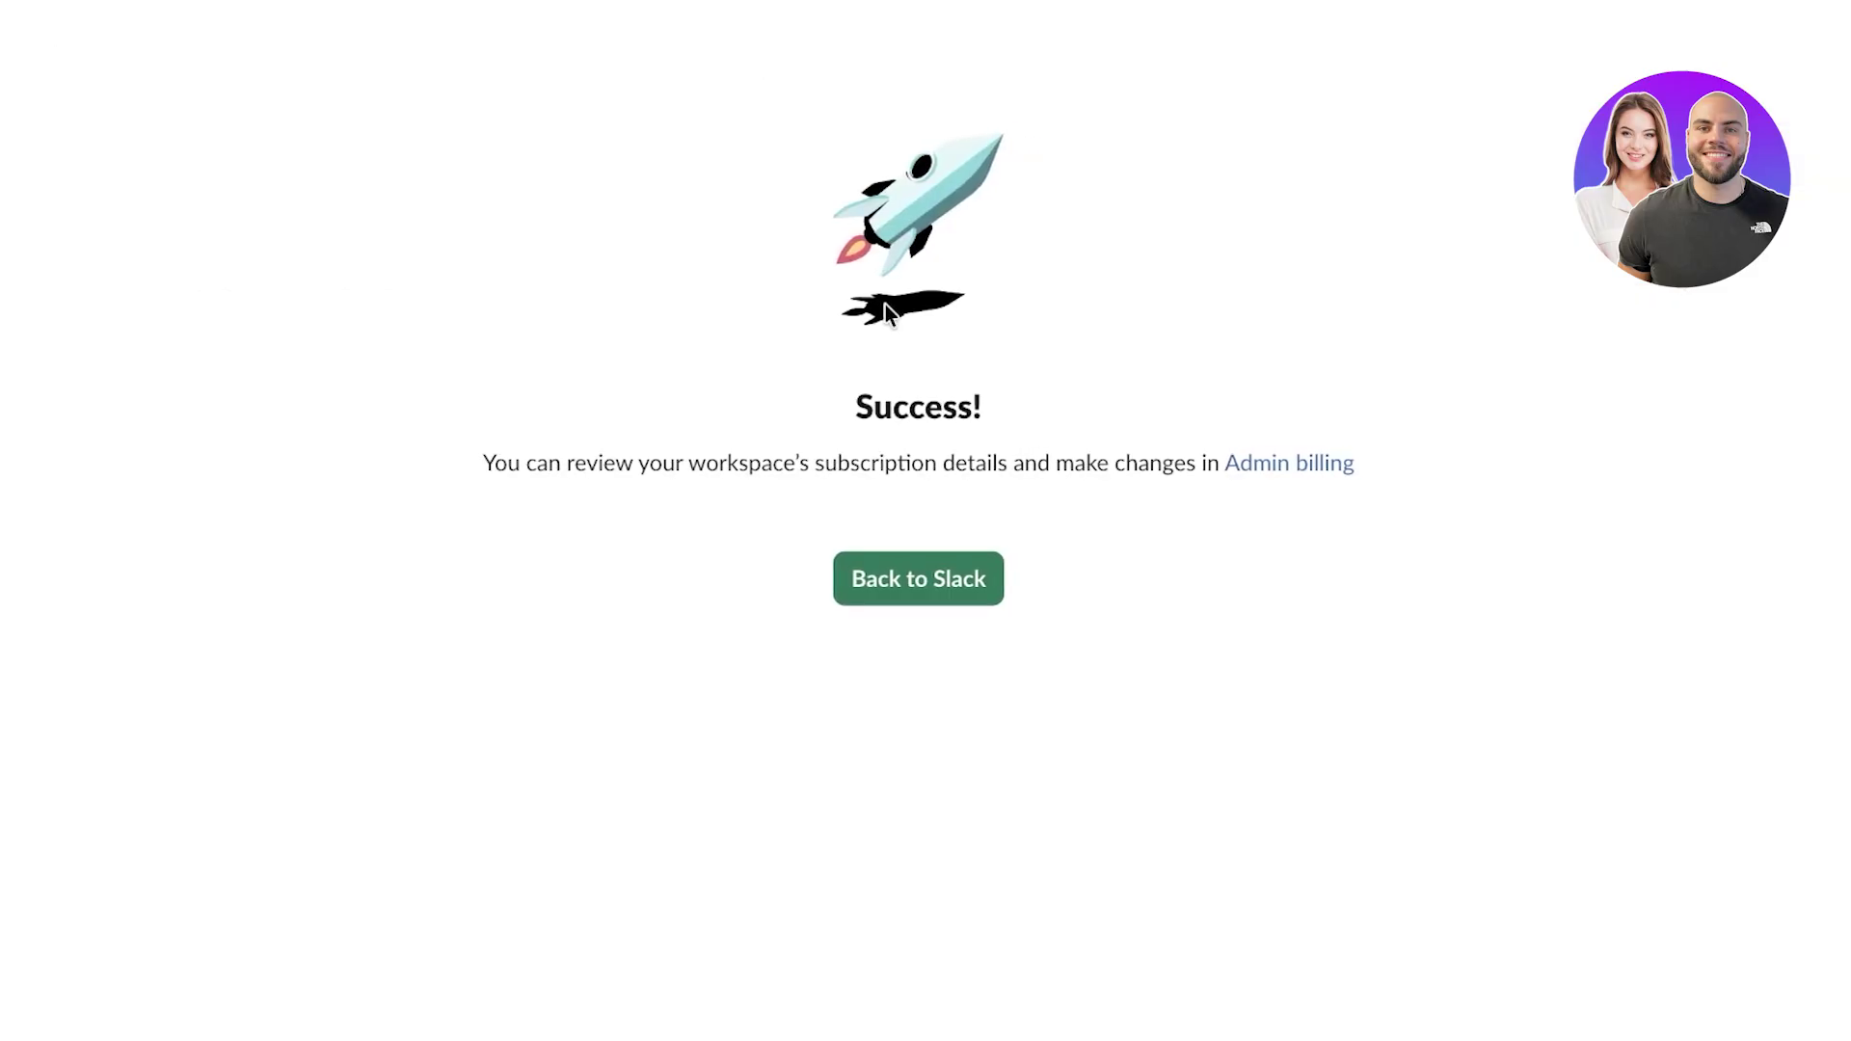
left_click(933, 576)
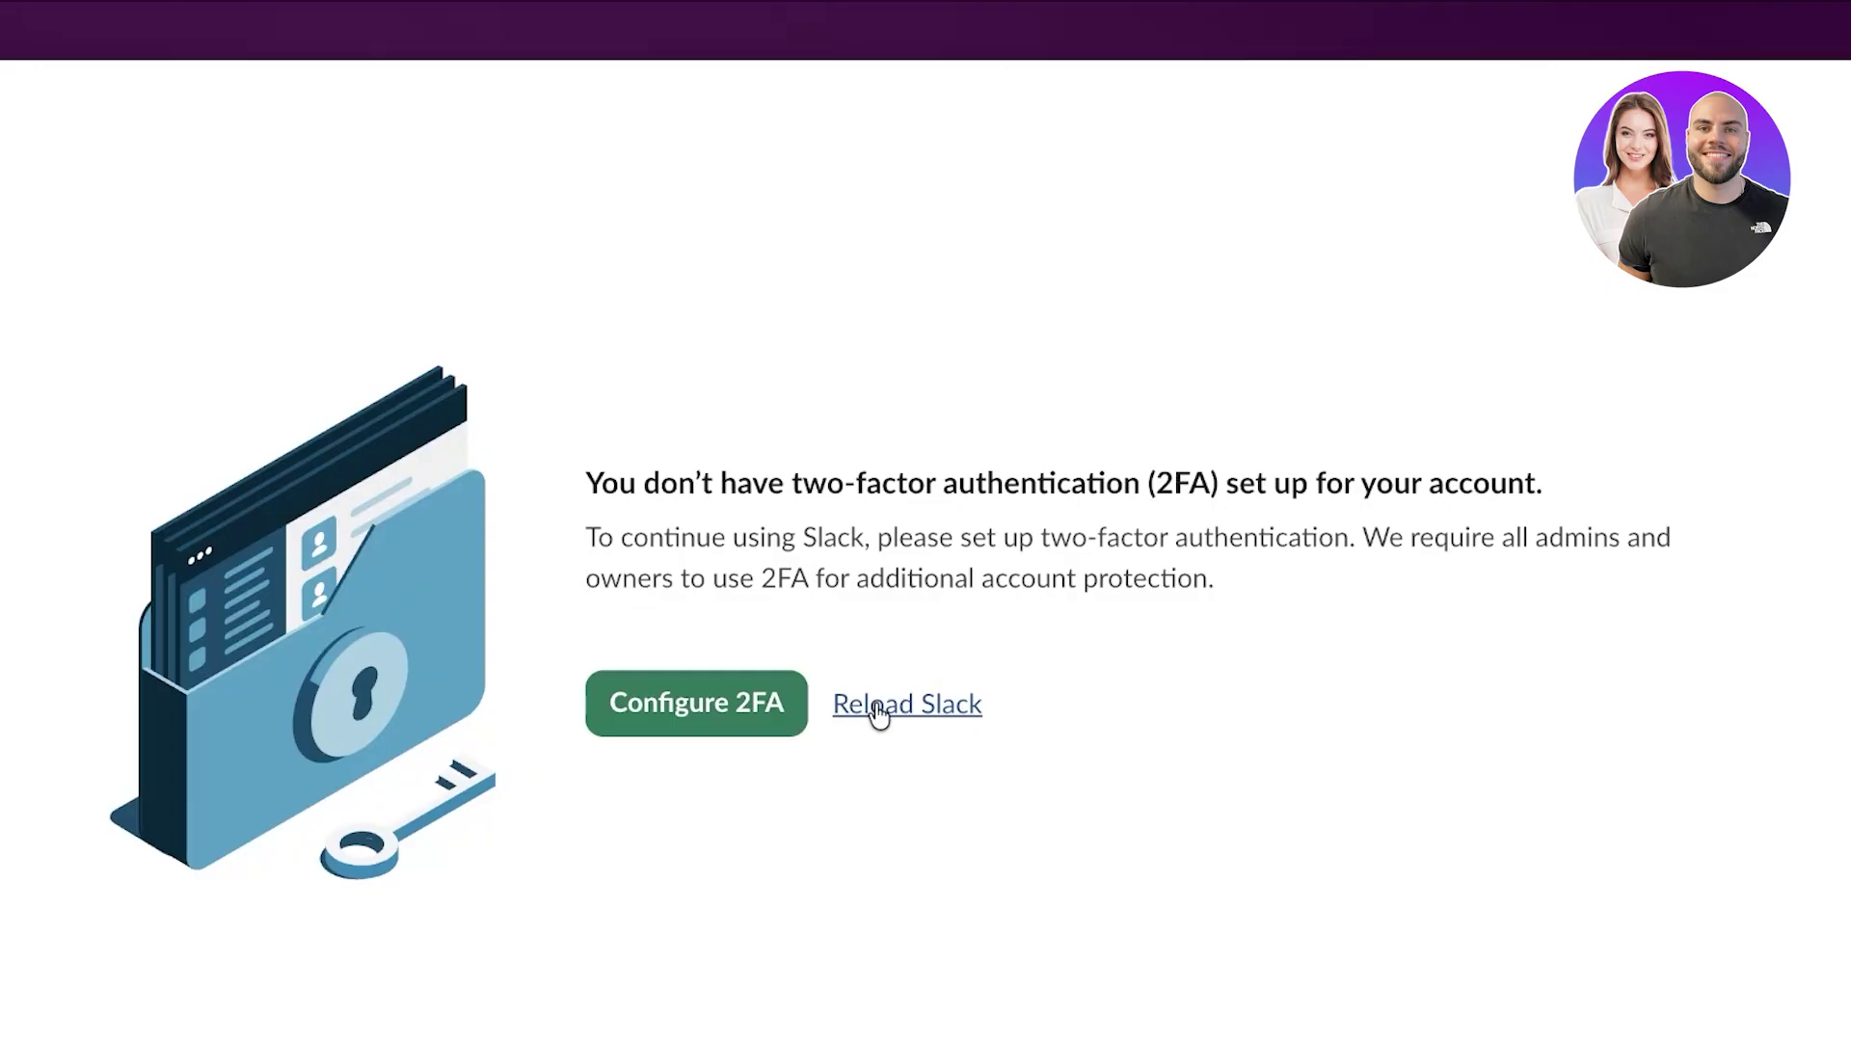
Reload Slack and attempt to start two-factor authentication setup.
left_click(877, 710)
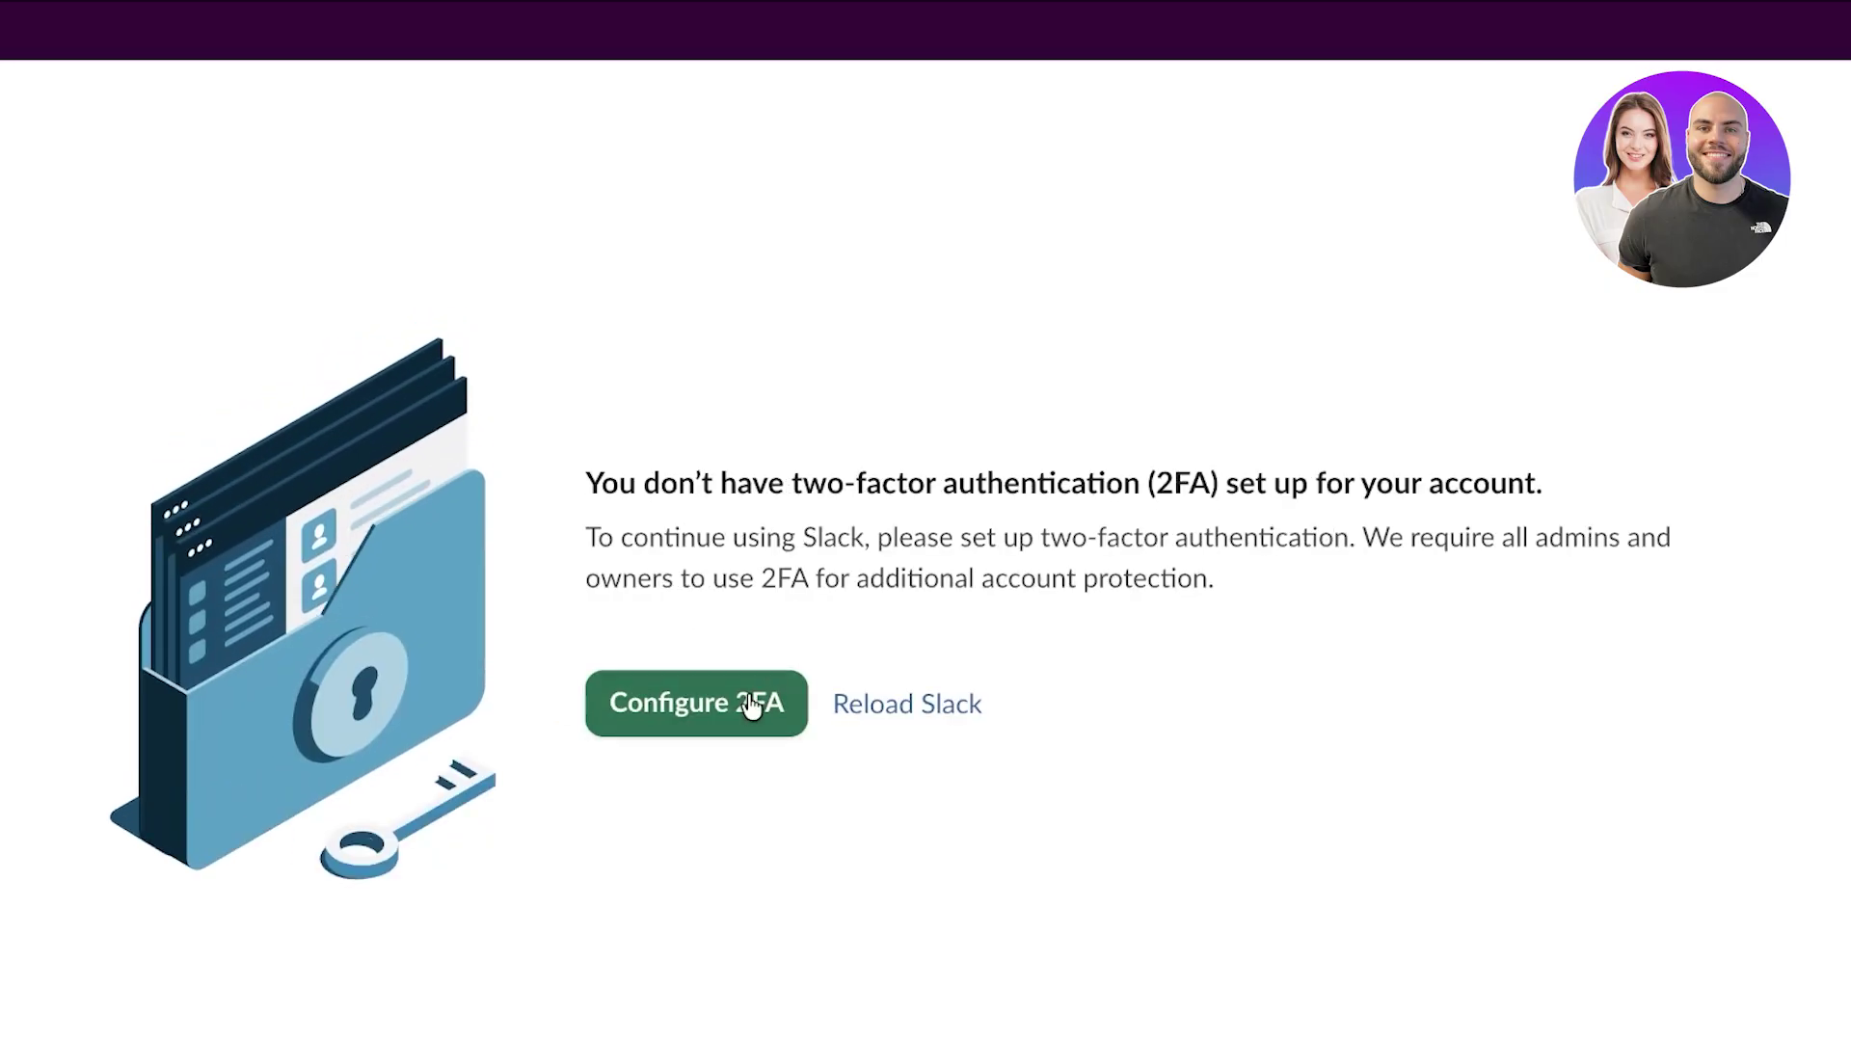
left_click(731, 703)
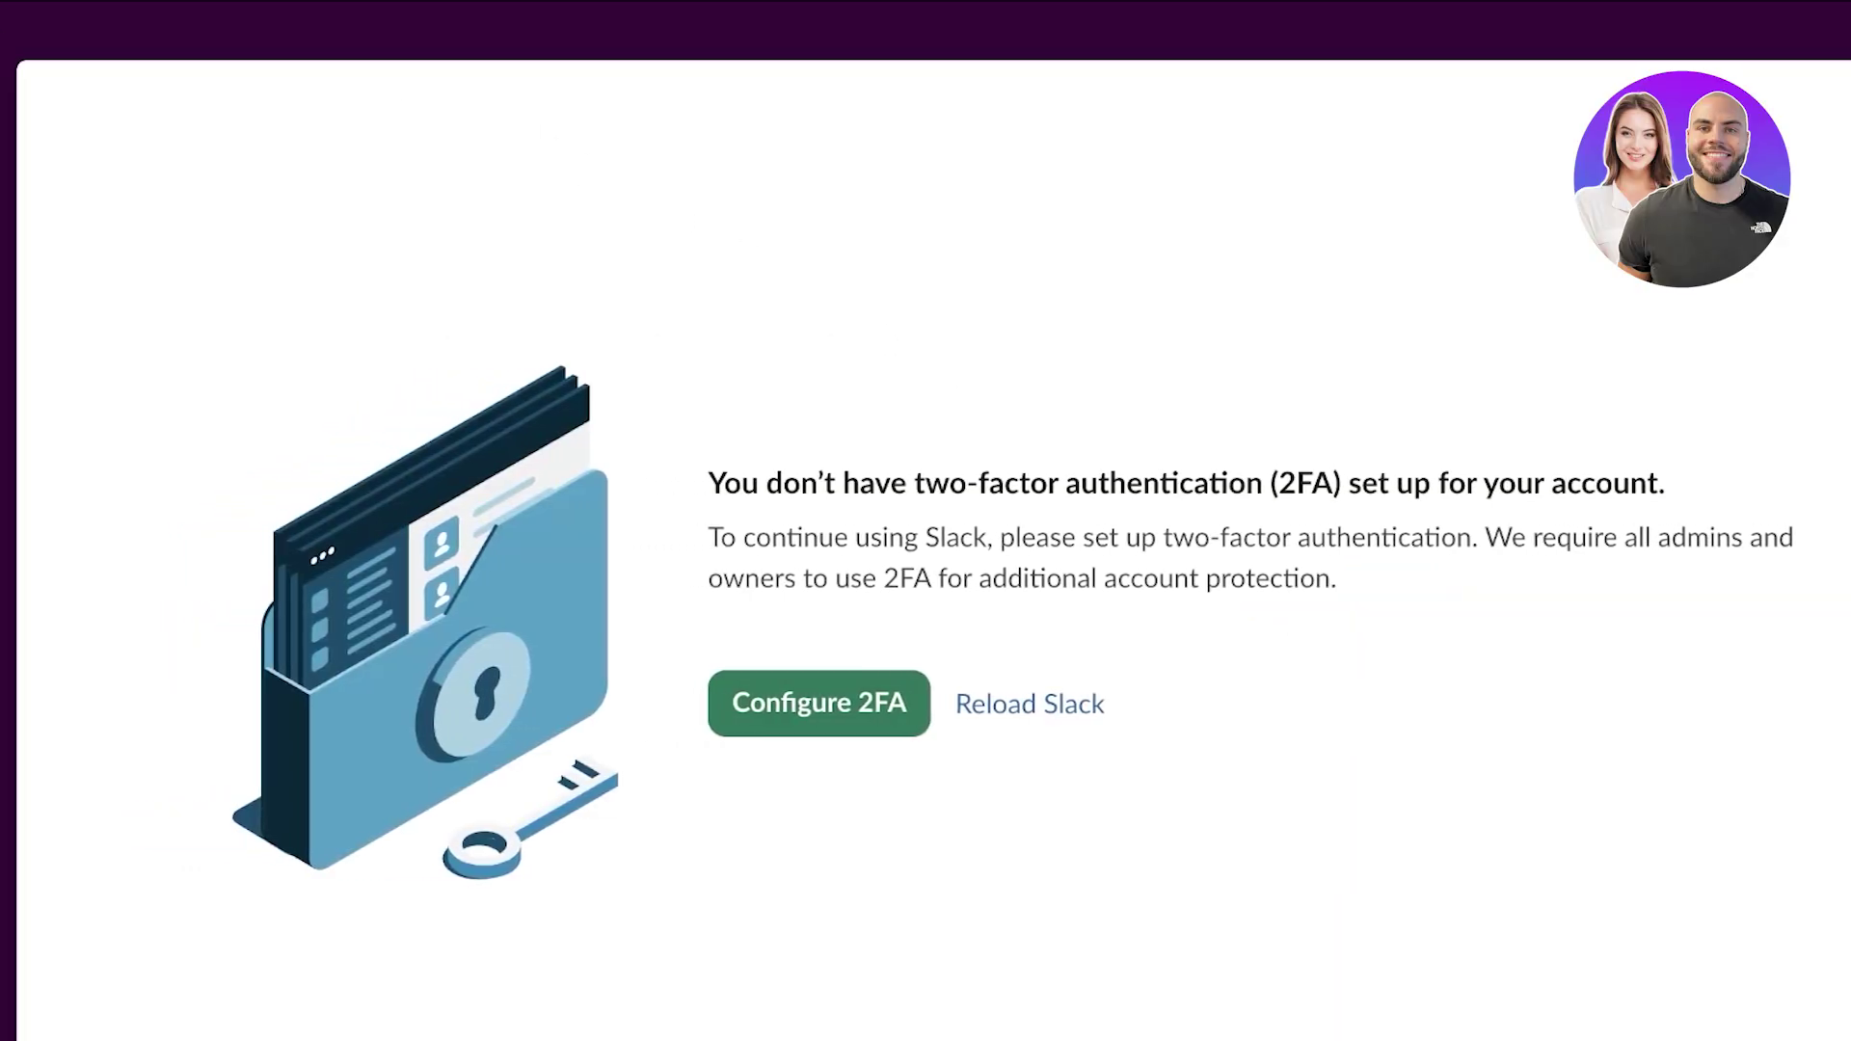
left_click(35, 101)
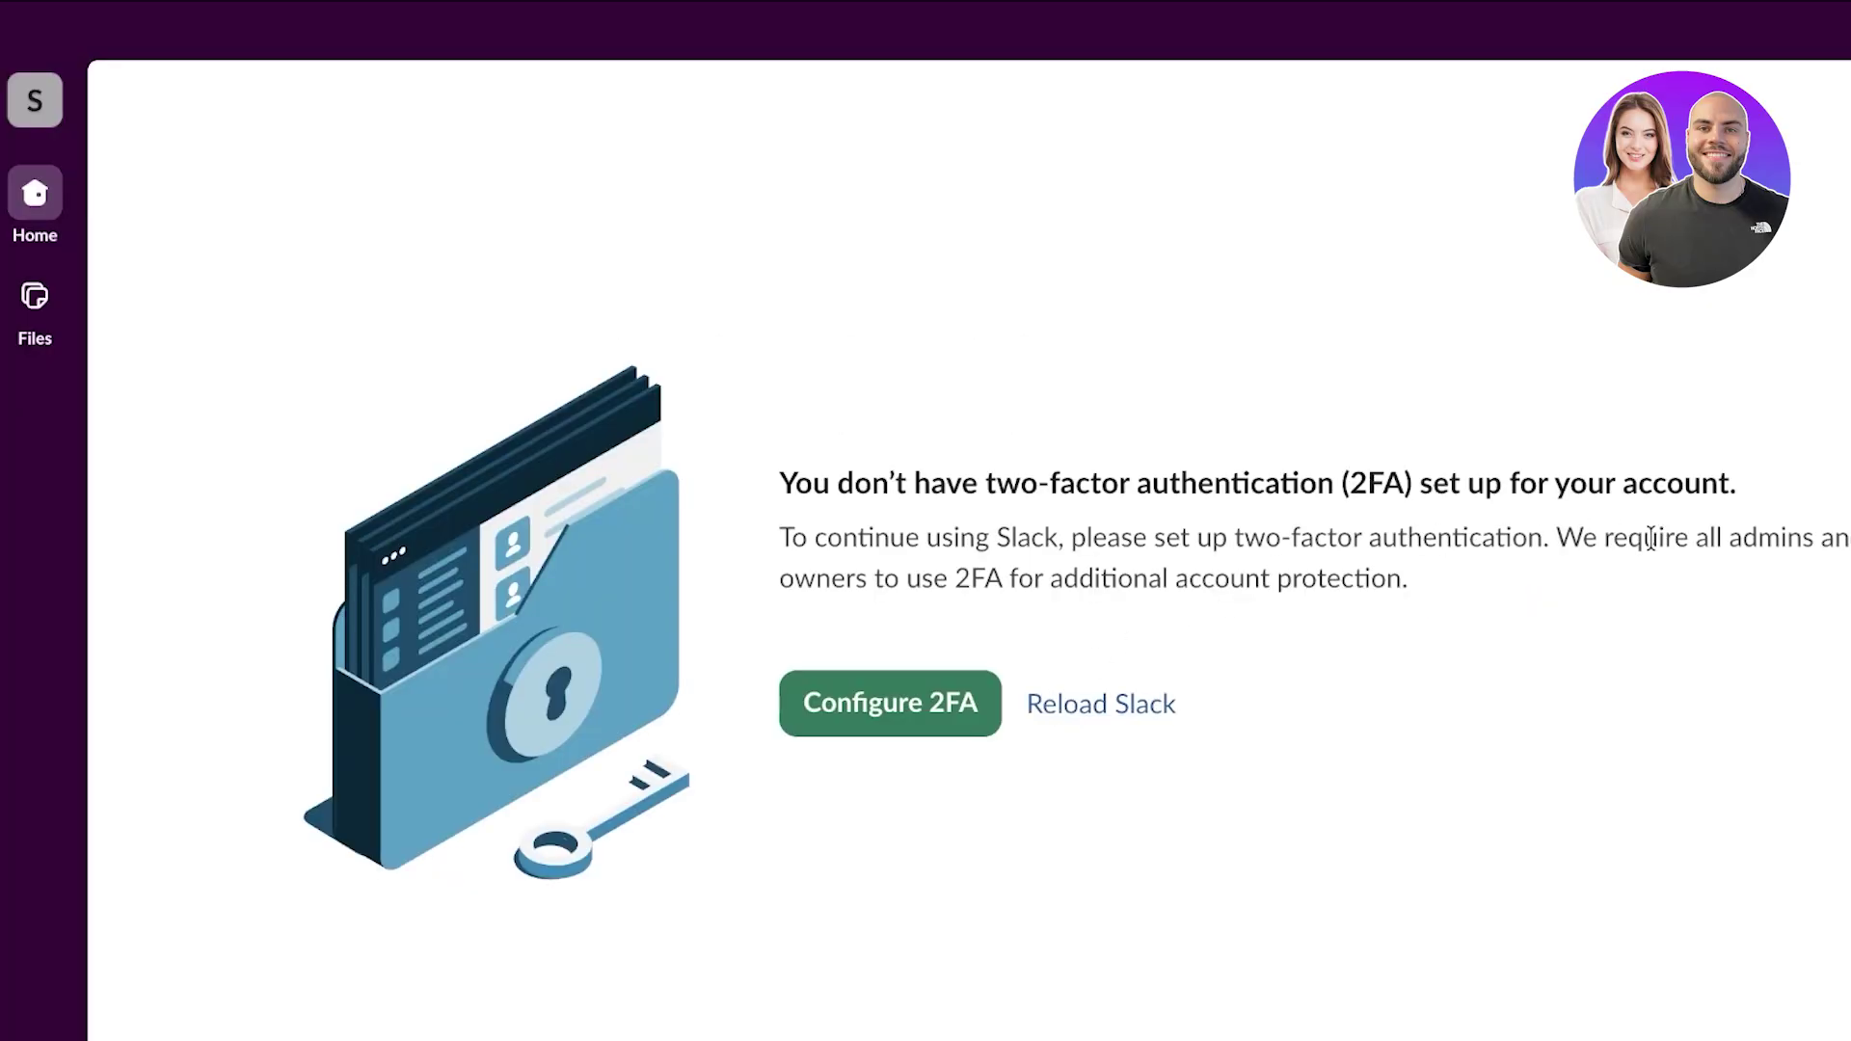
left_click(802, 709)
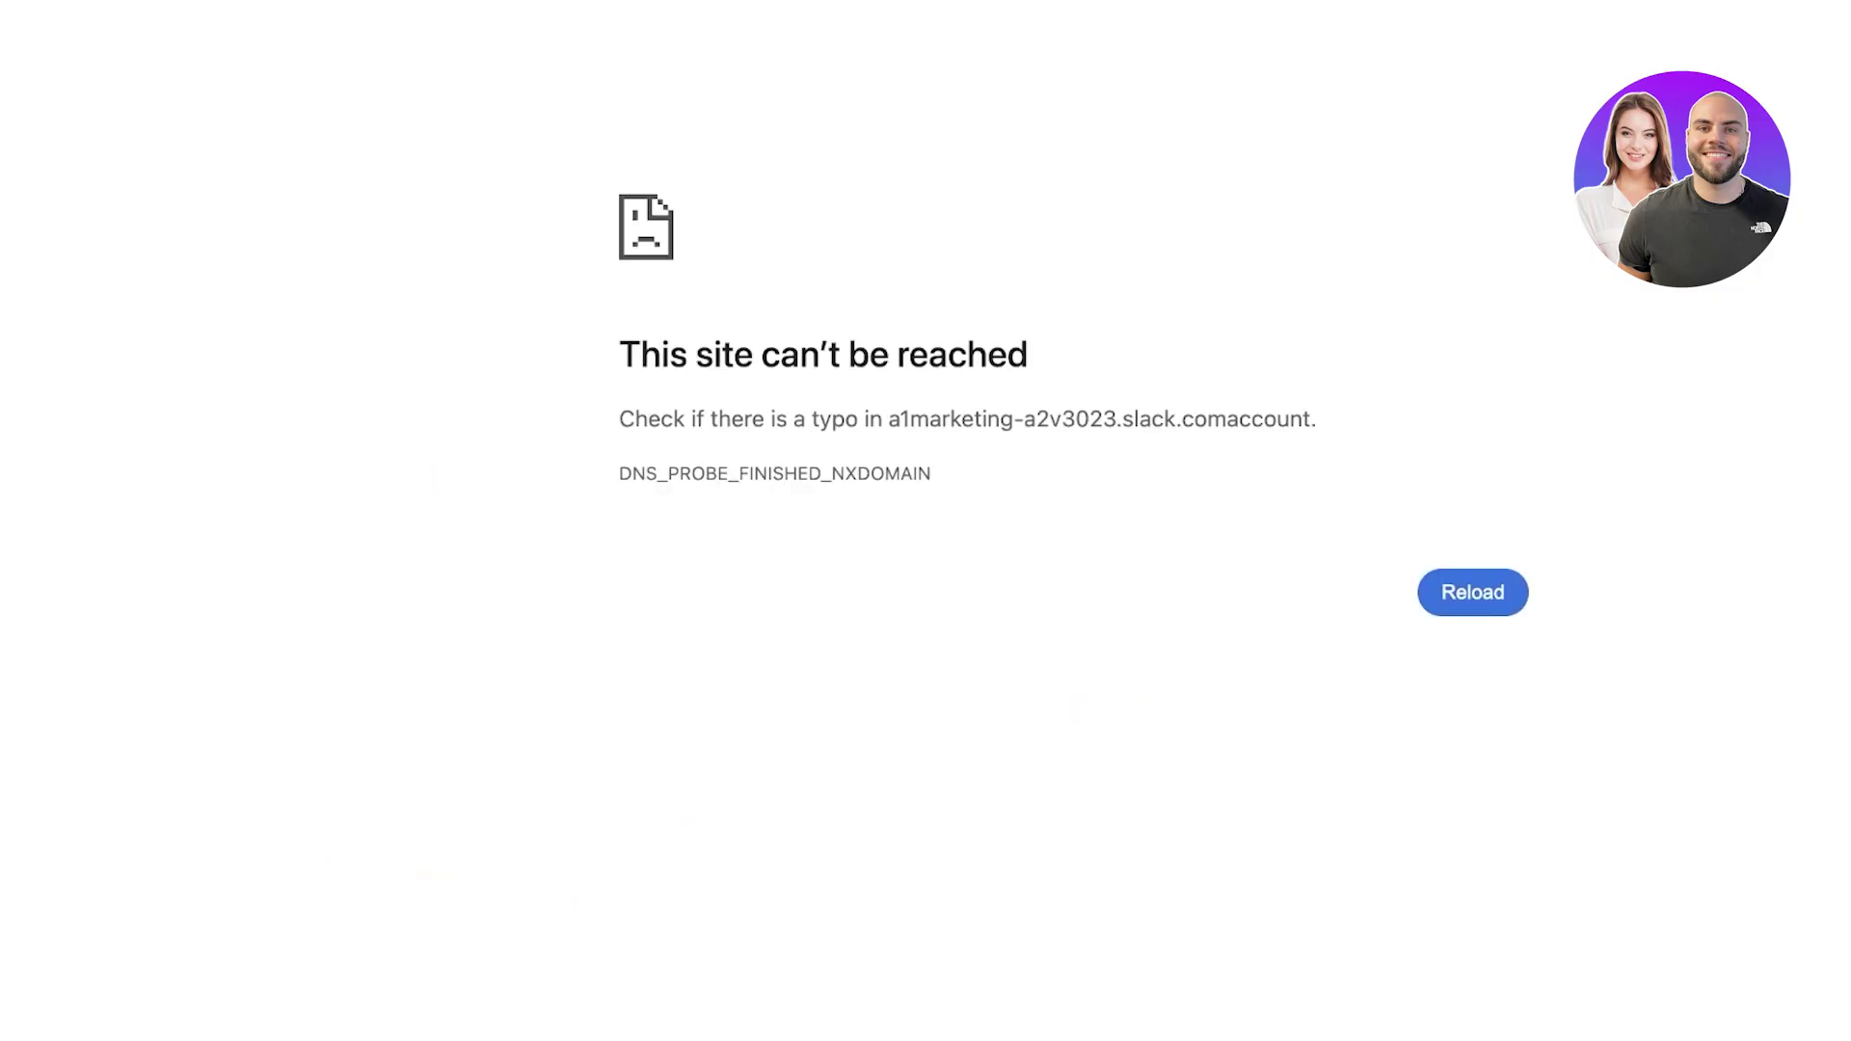
Search 'slack' in the browser and open slack.com to reach the Welcome back page.
left_click(632, 13)
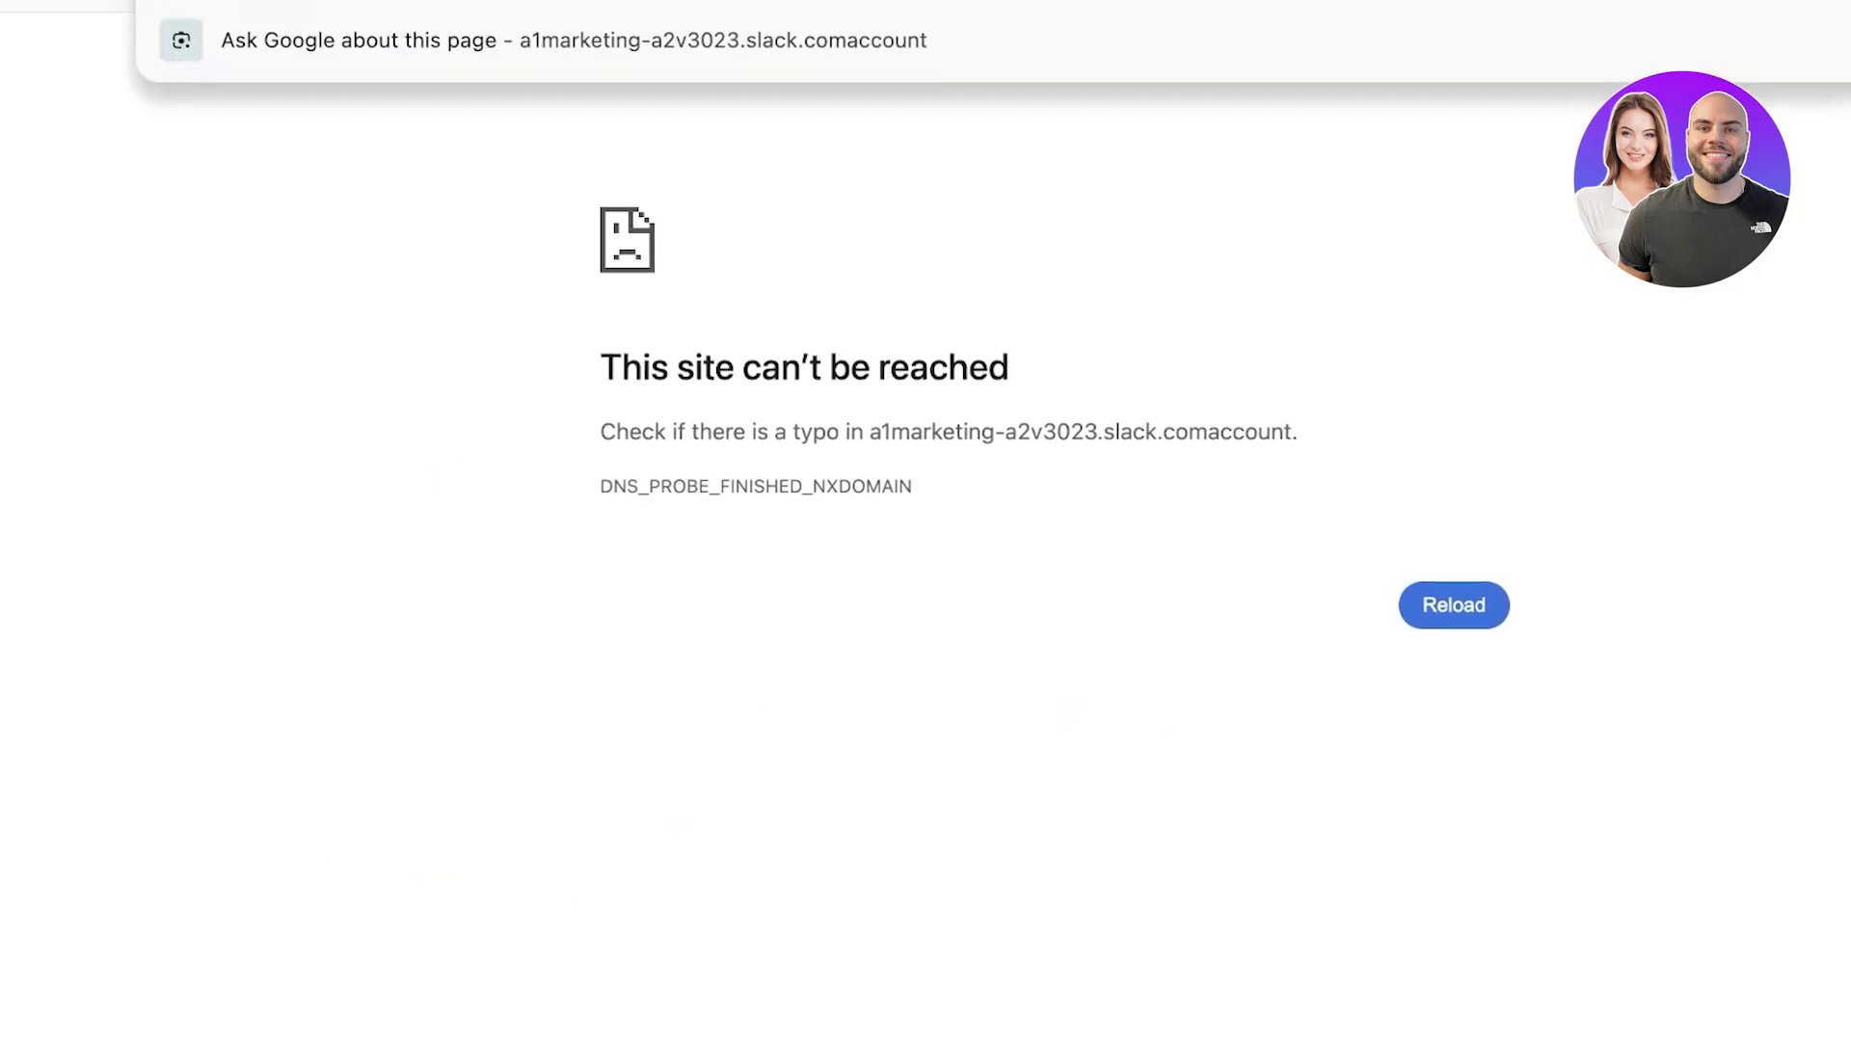
type("slack")
key("Return")
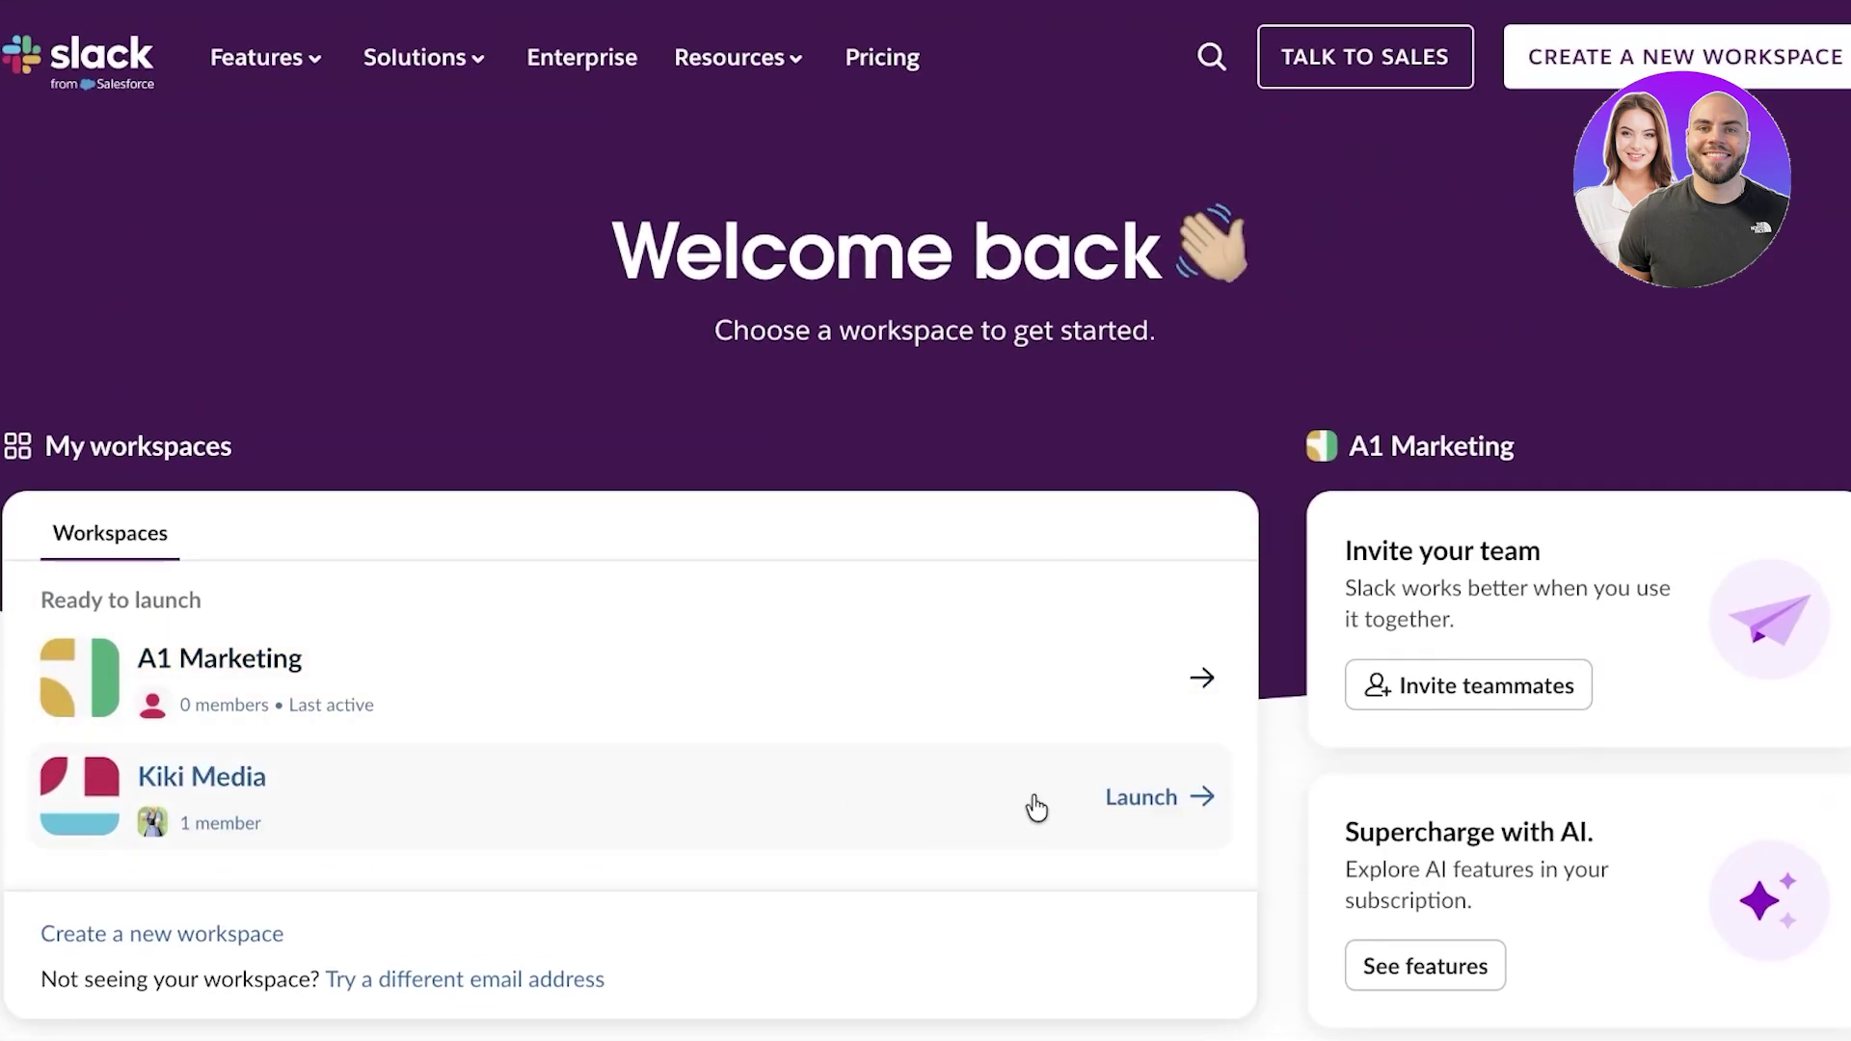
scroll(1161, 575, "down", 7)
scroll(1380, 509, "up", 7)
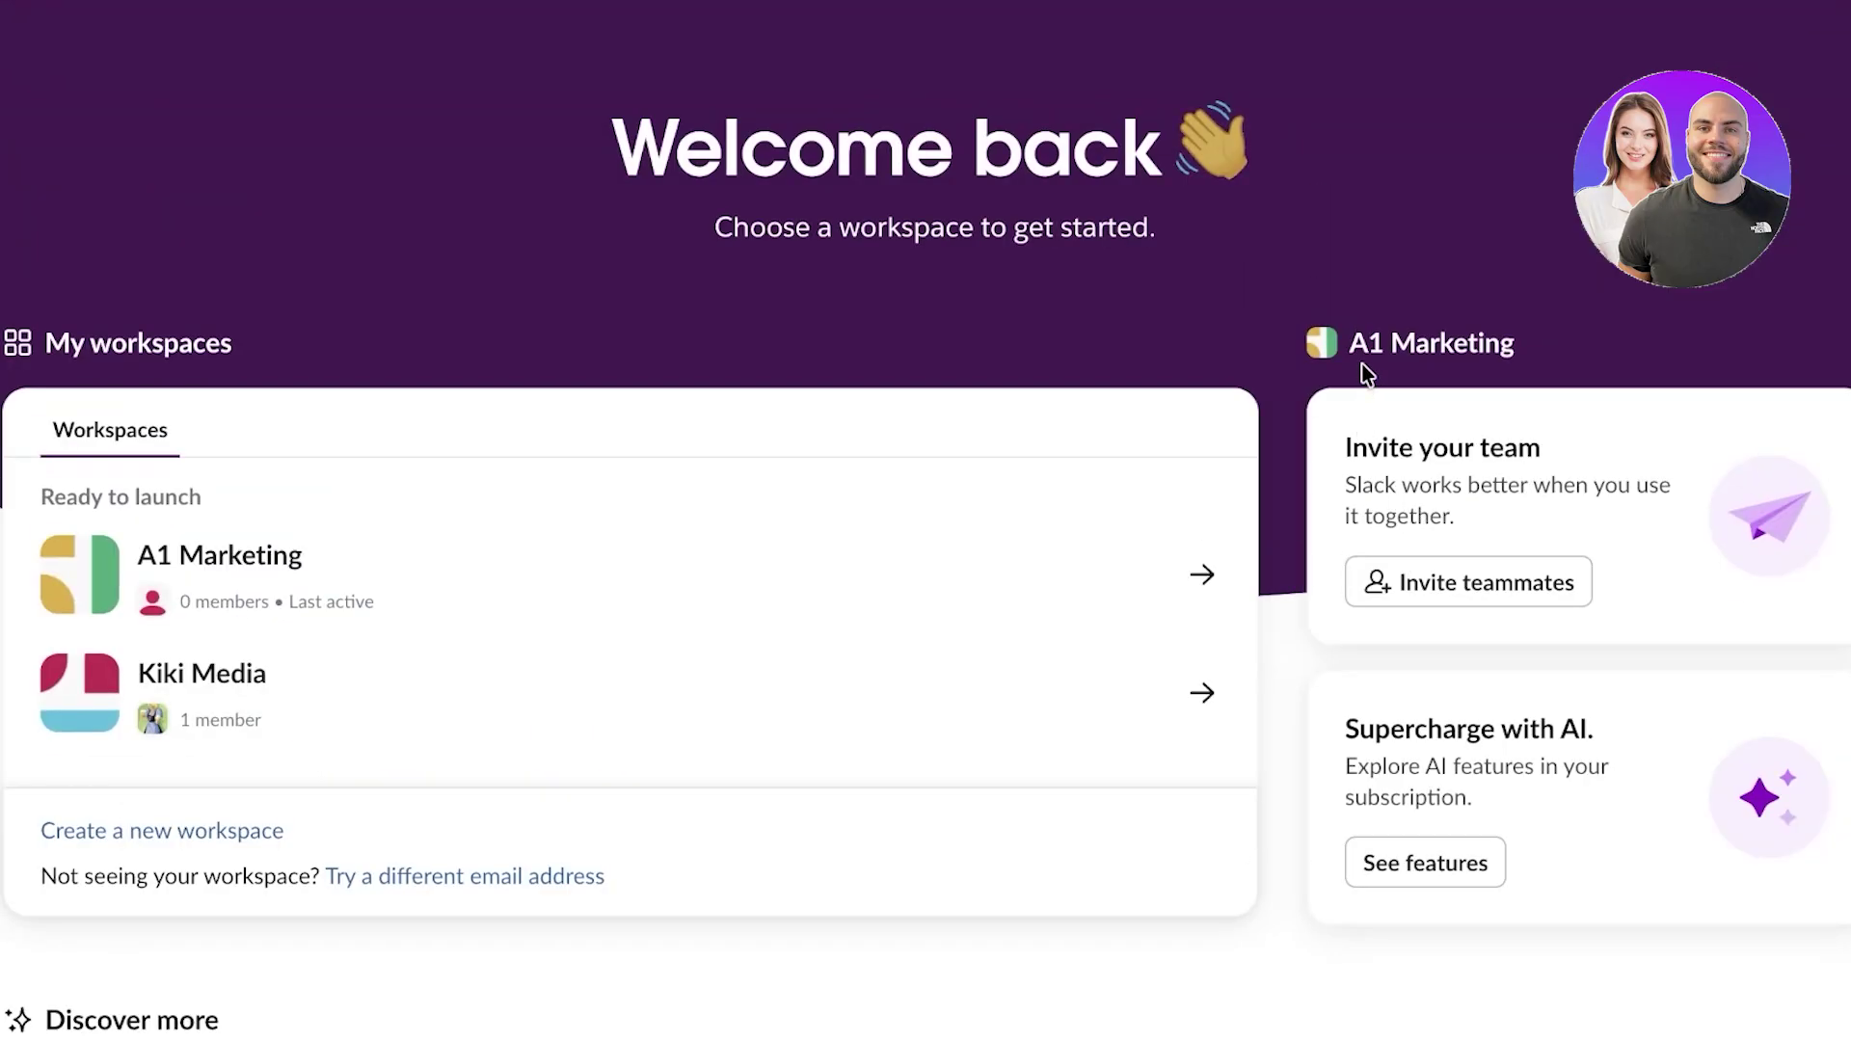
Launch A1 Marketing and start 2FA setup with an authenticator app, showing the barcode.
left_click(909, 620)
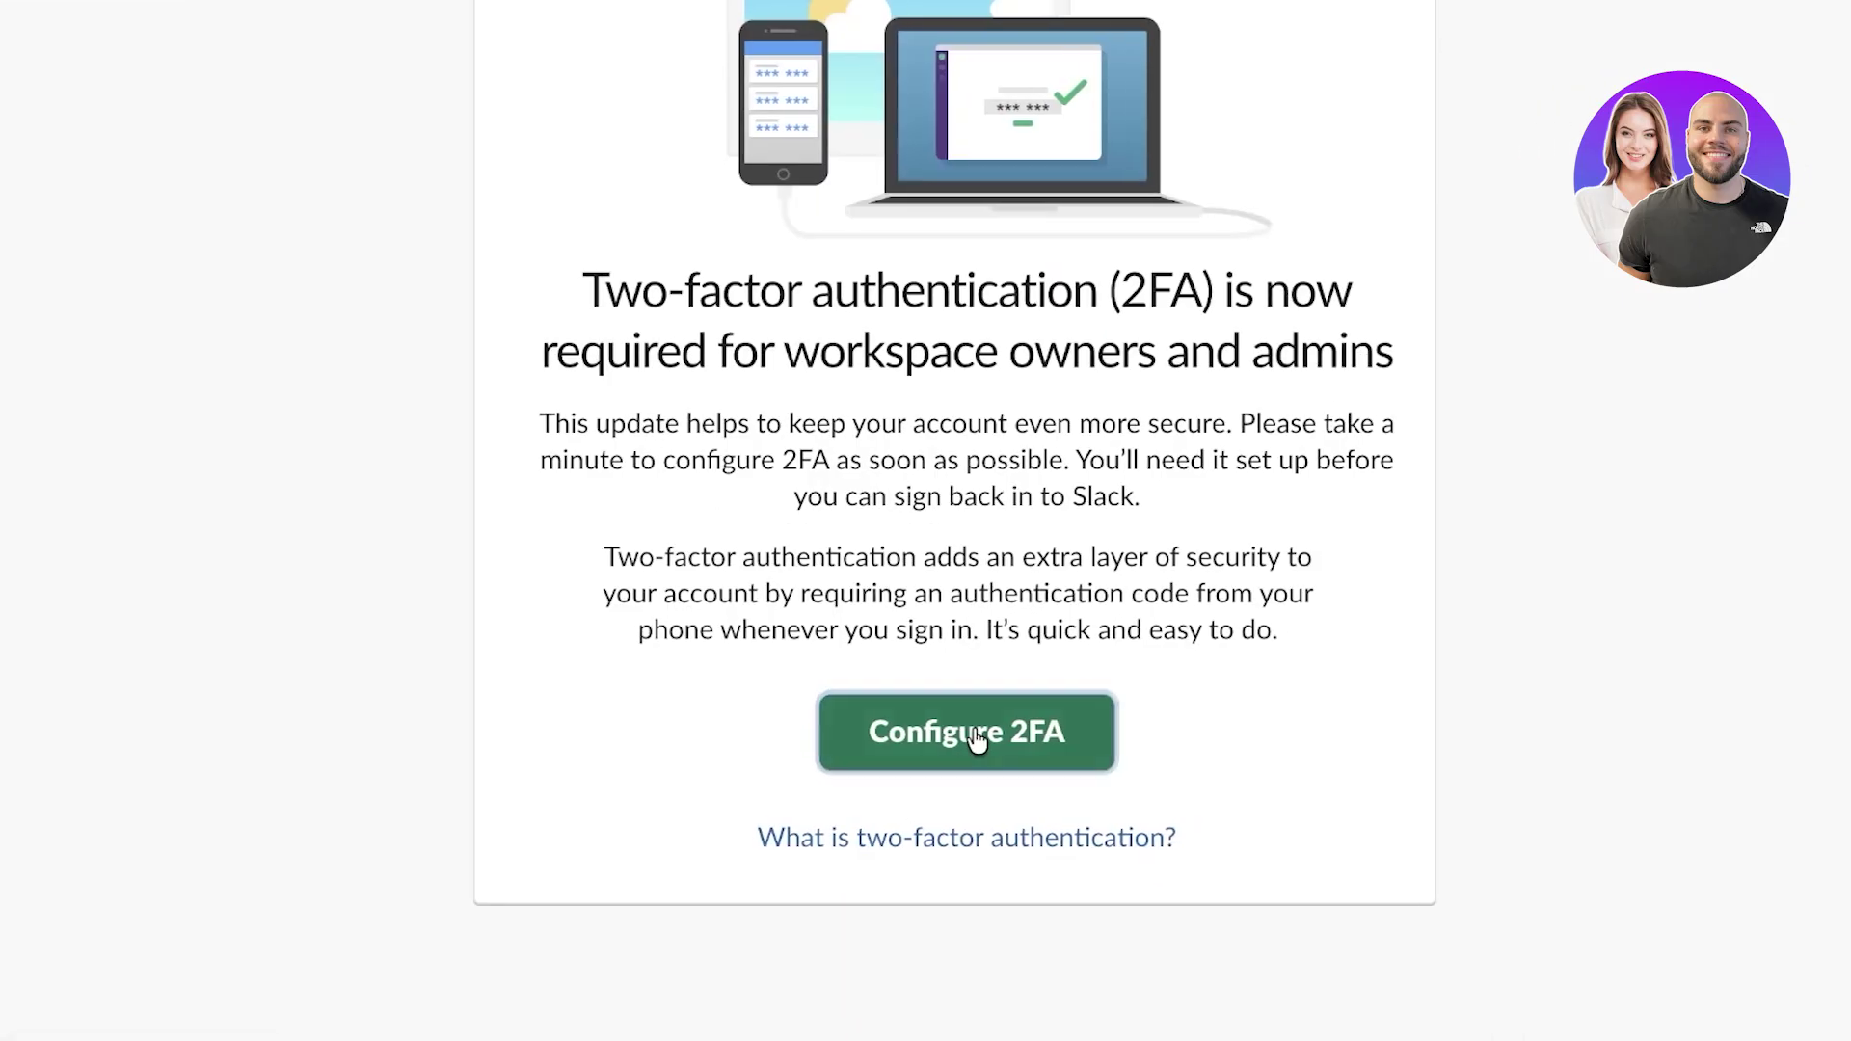
left_click(948, 731)
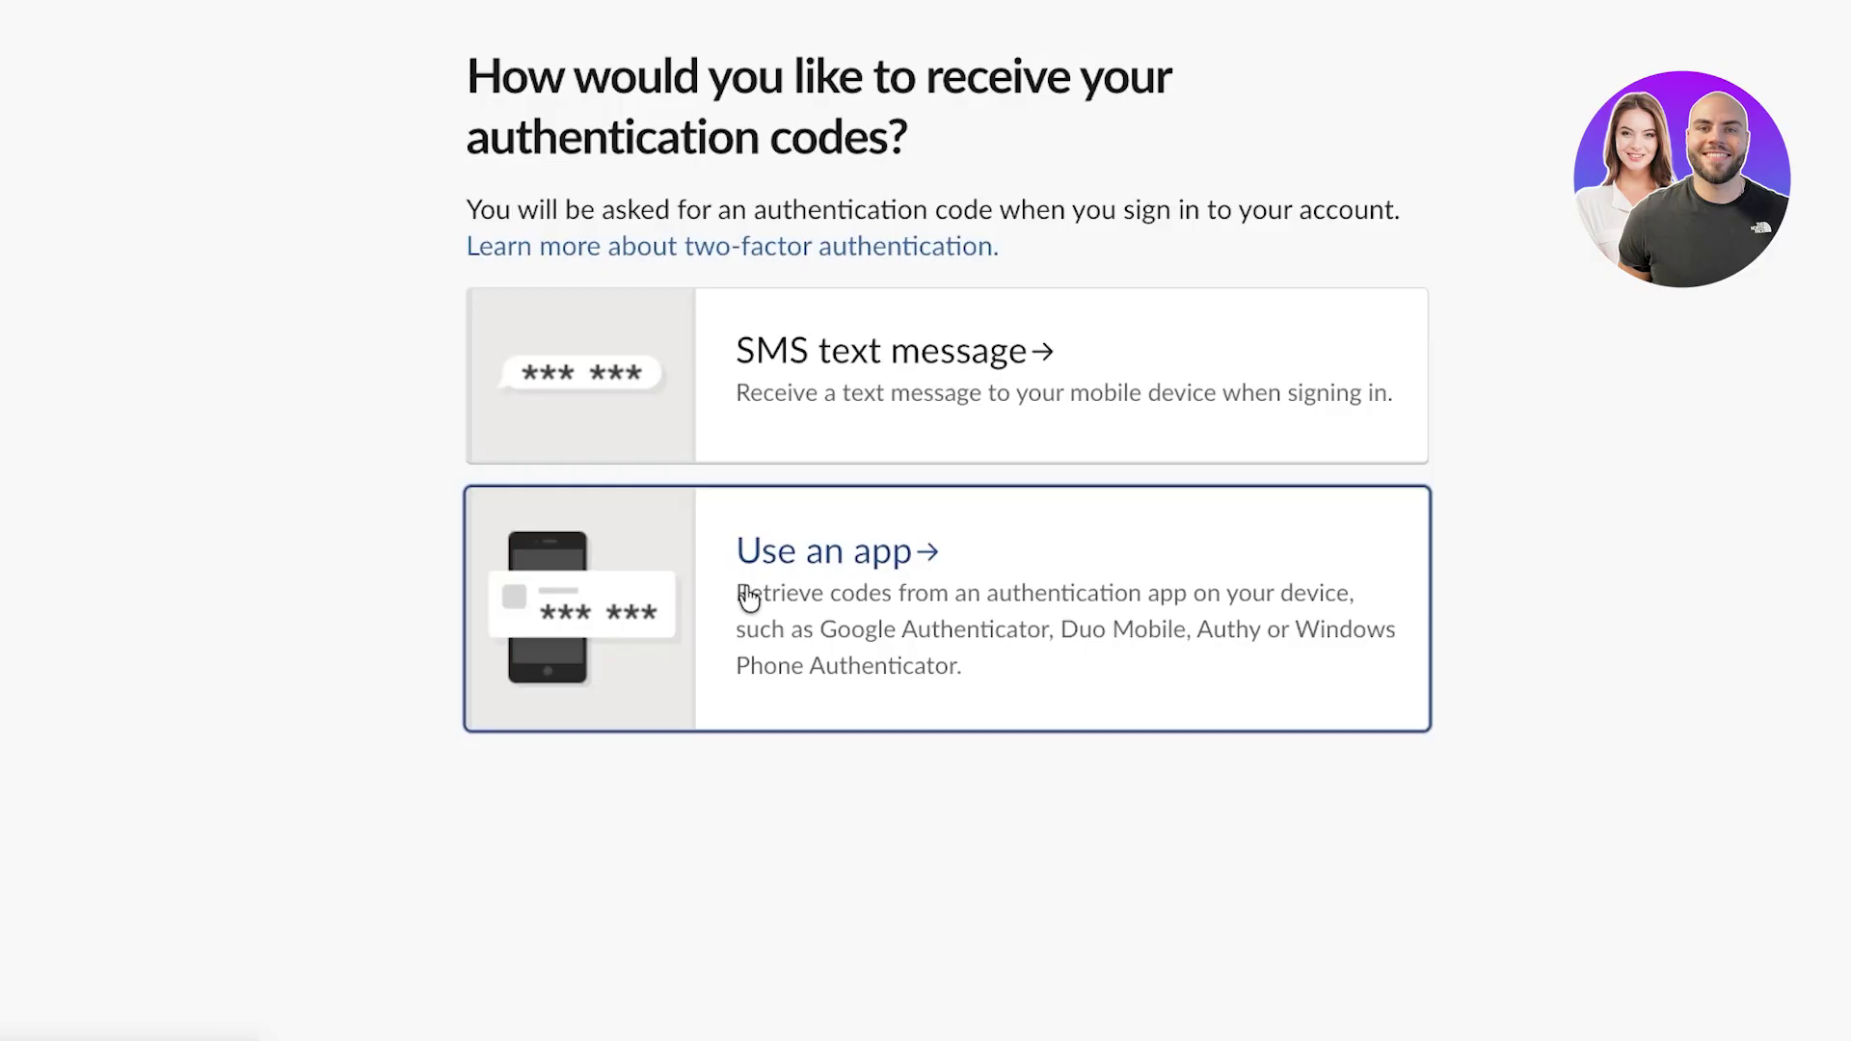
left_click(994, 648)
scroll(821, 598, "down", 2)
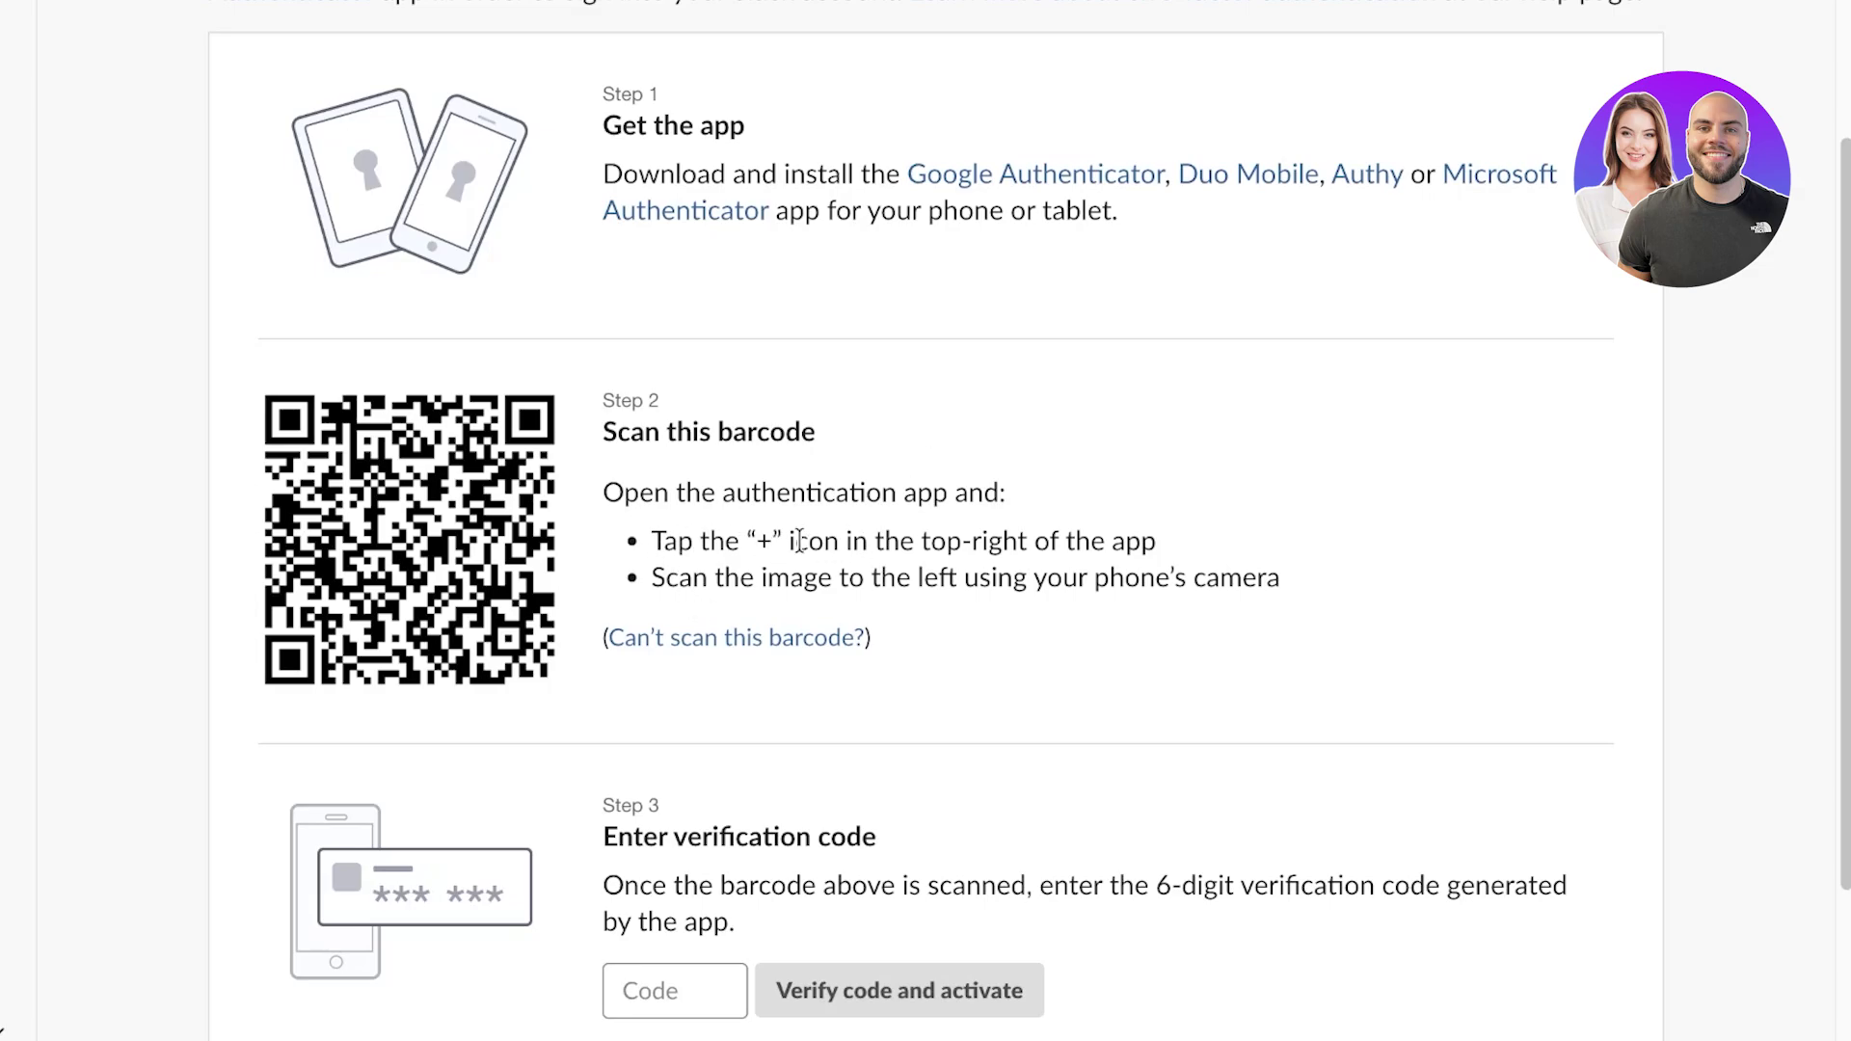
Enter the authenticator app's six-digit verification code and activate two-factor authentication.
scroll(826, 530, "down", 2)
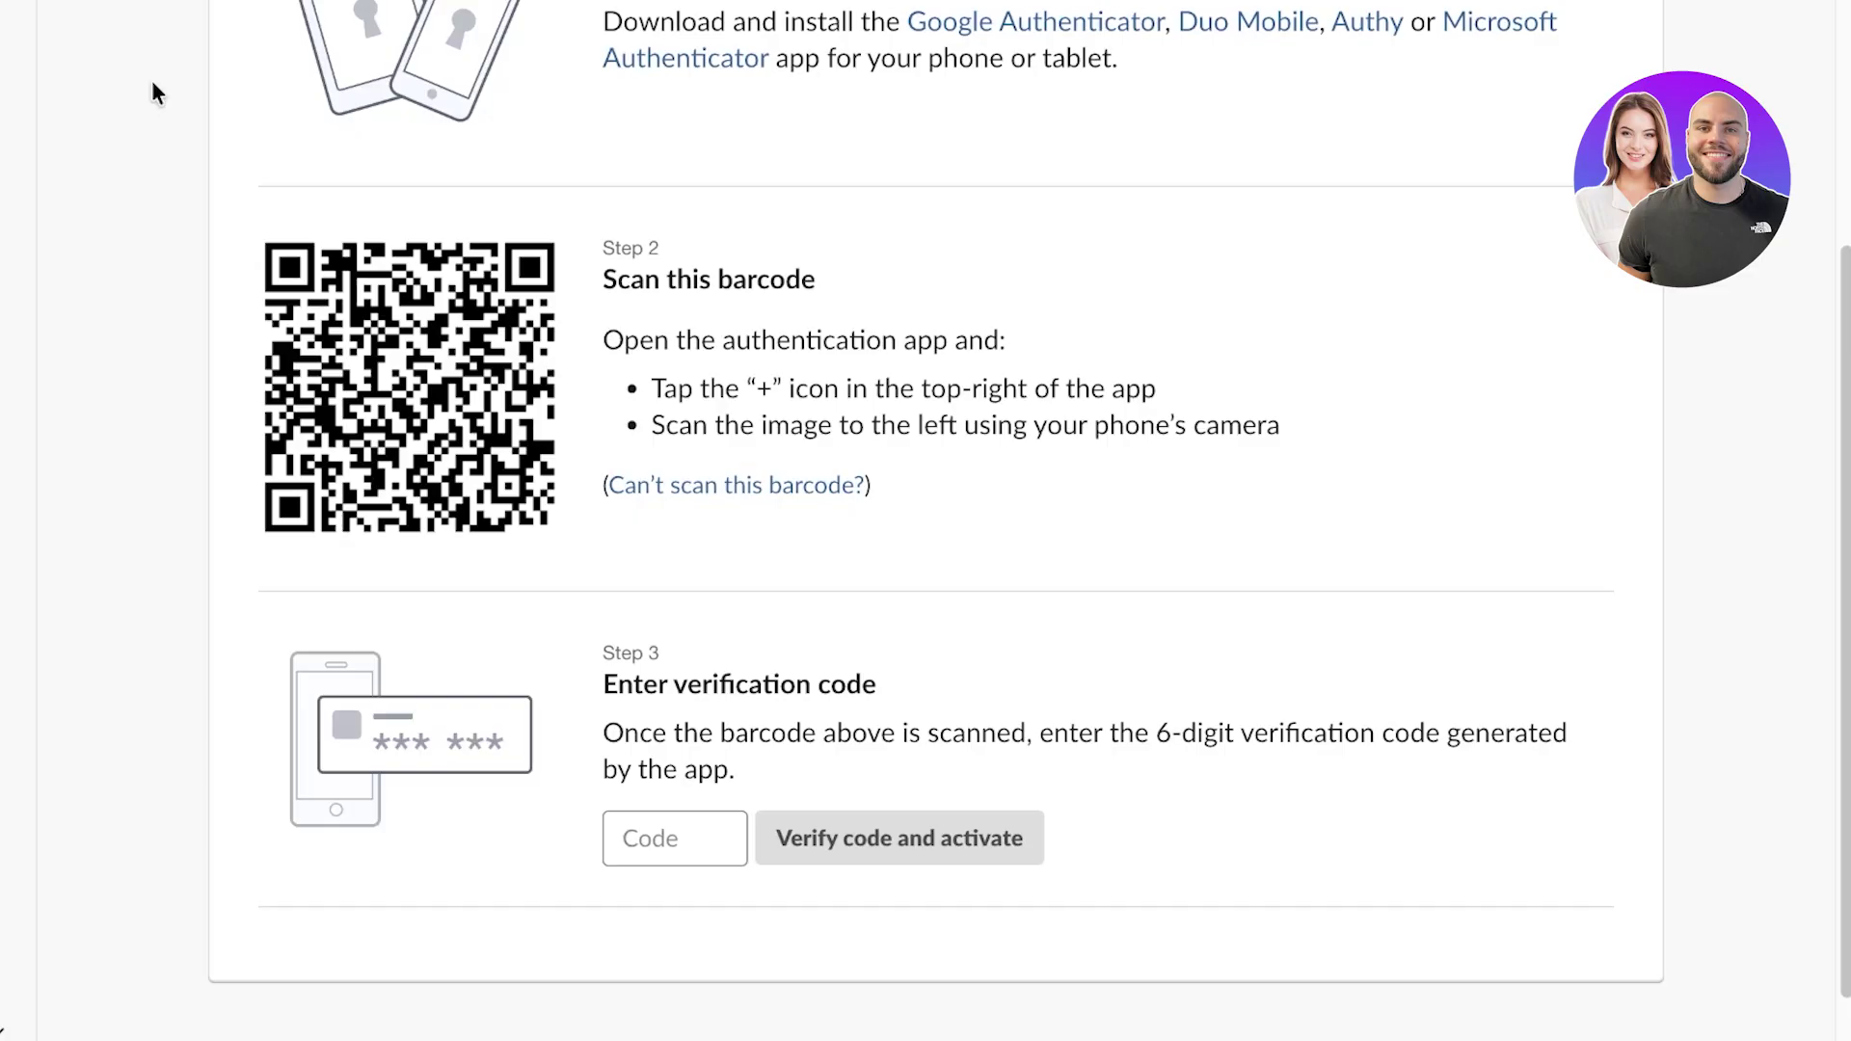
left_click(675, 861)
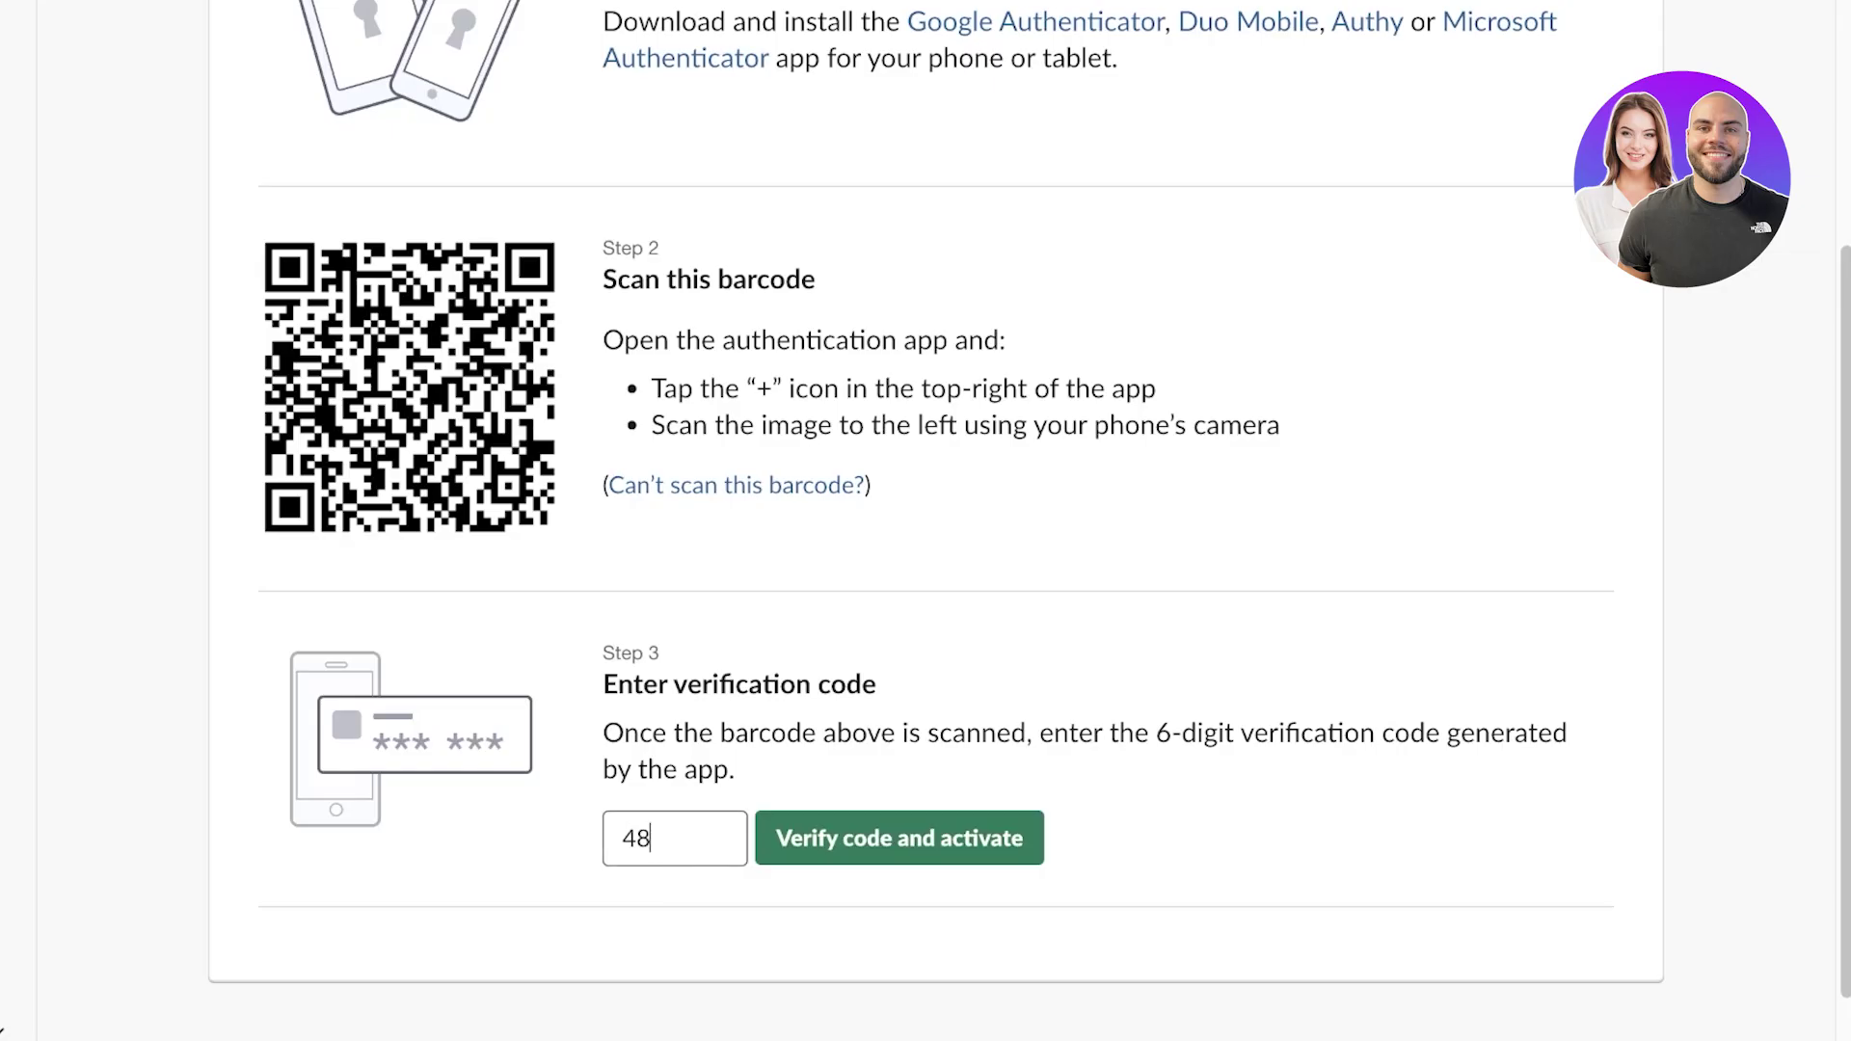
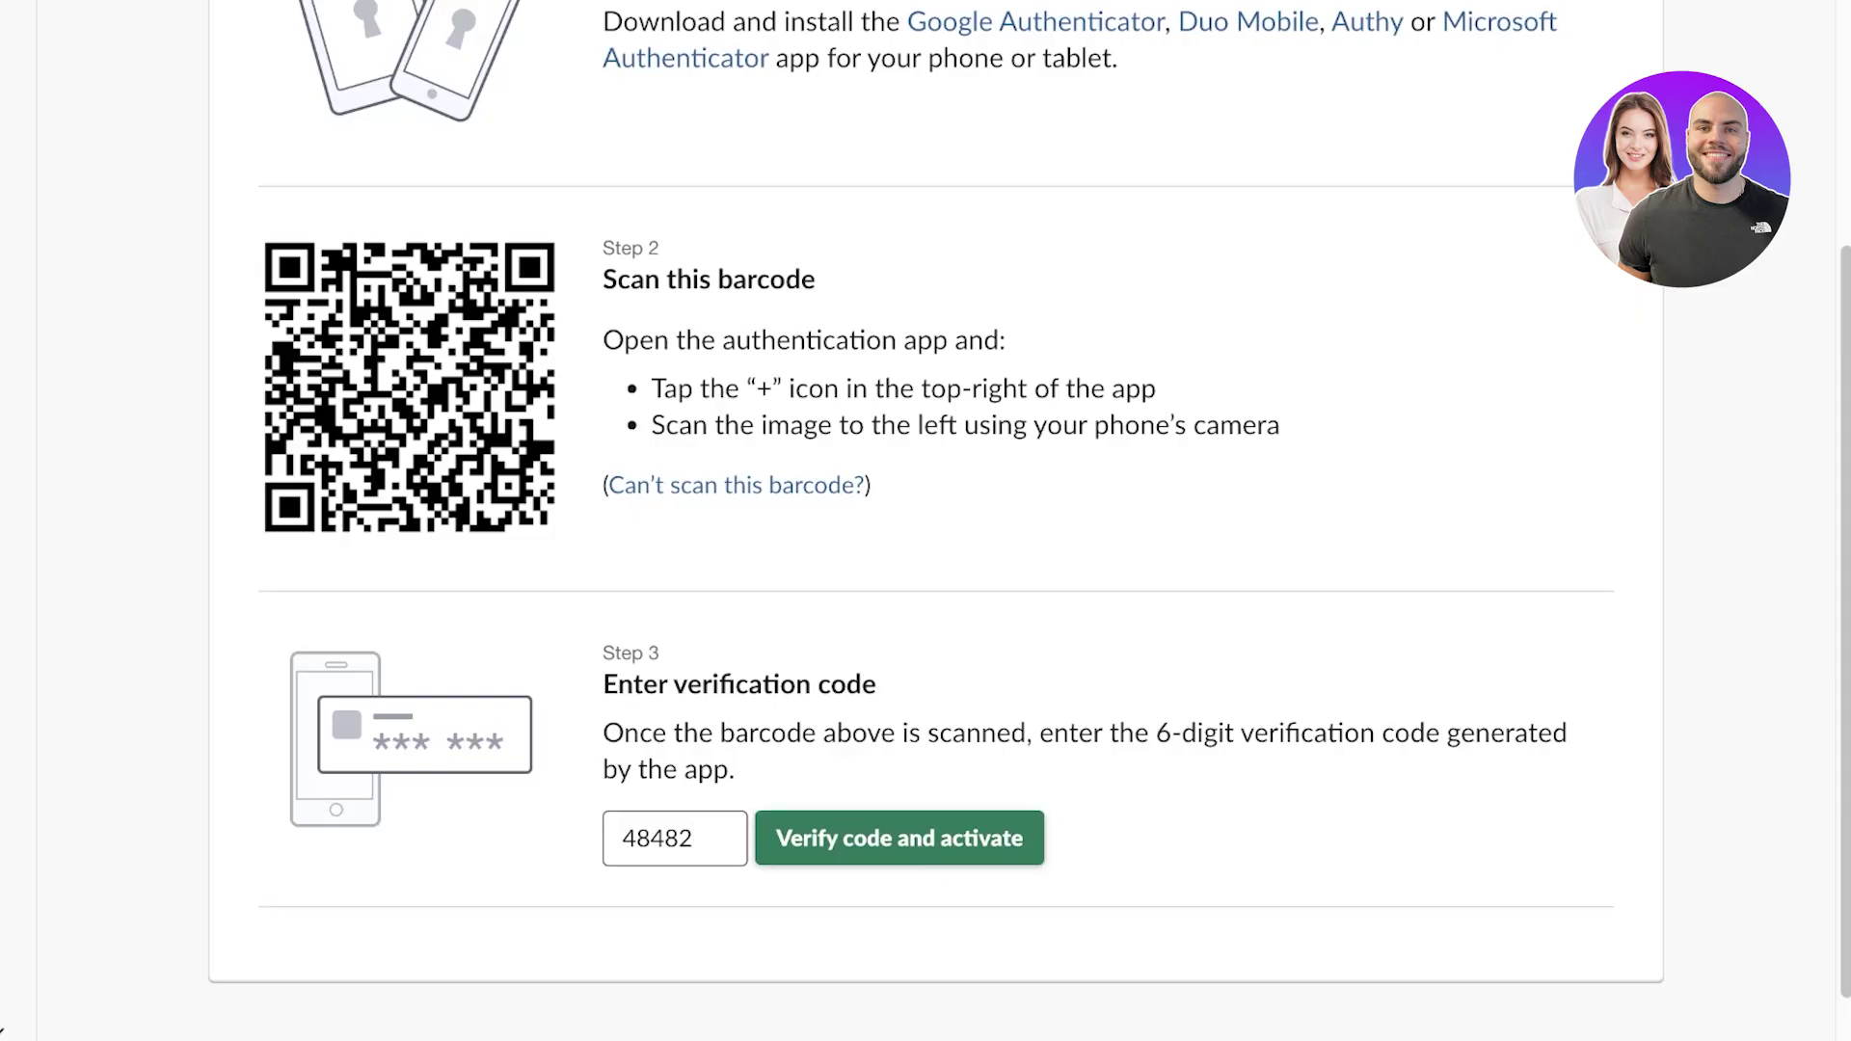
left_click(940, 849)
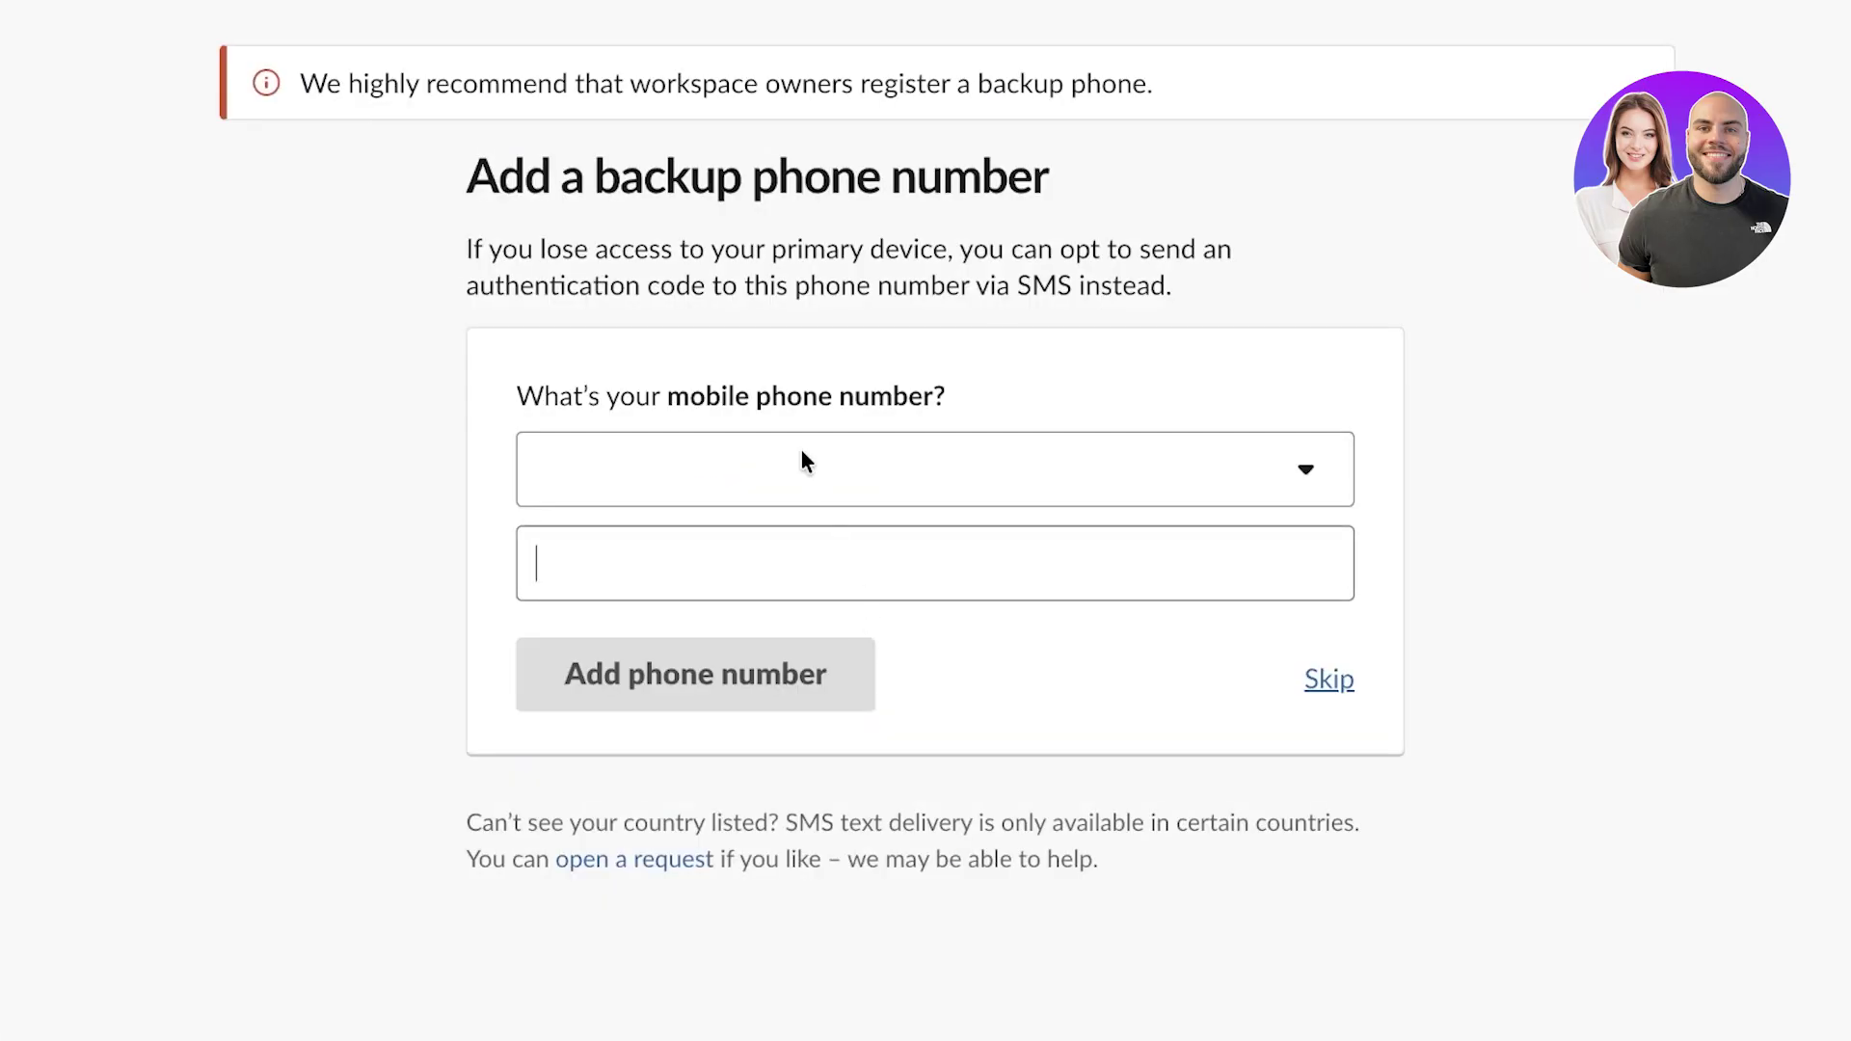
Skip adding a backup phone number and review the account settings.
left_click(1344, 681)
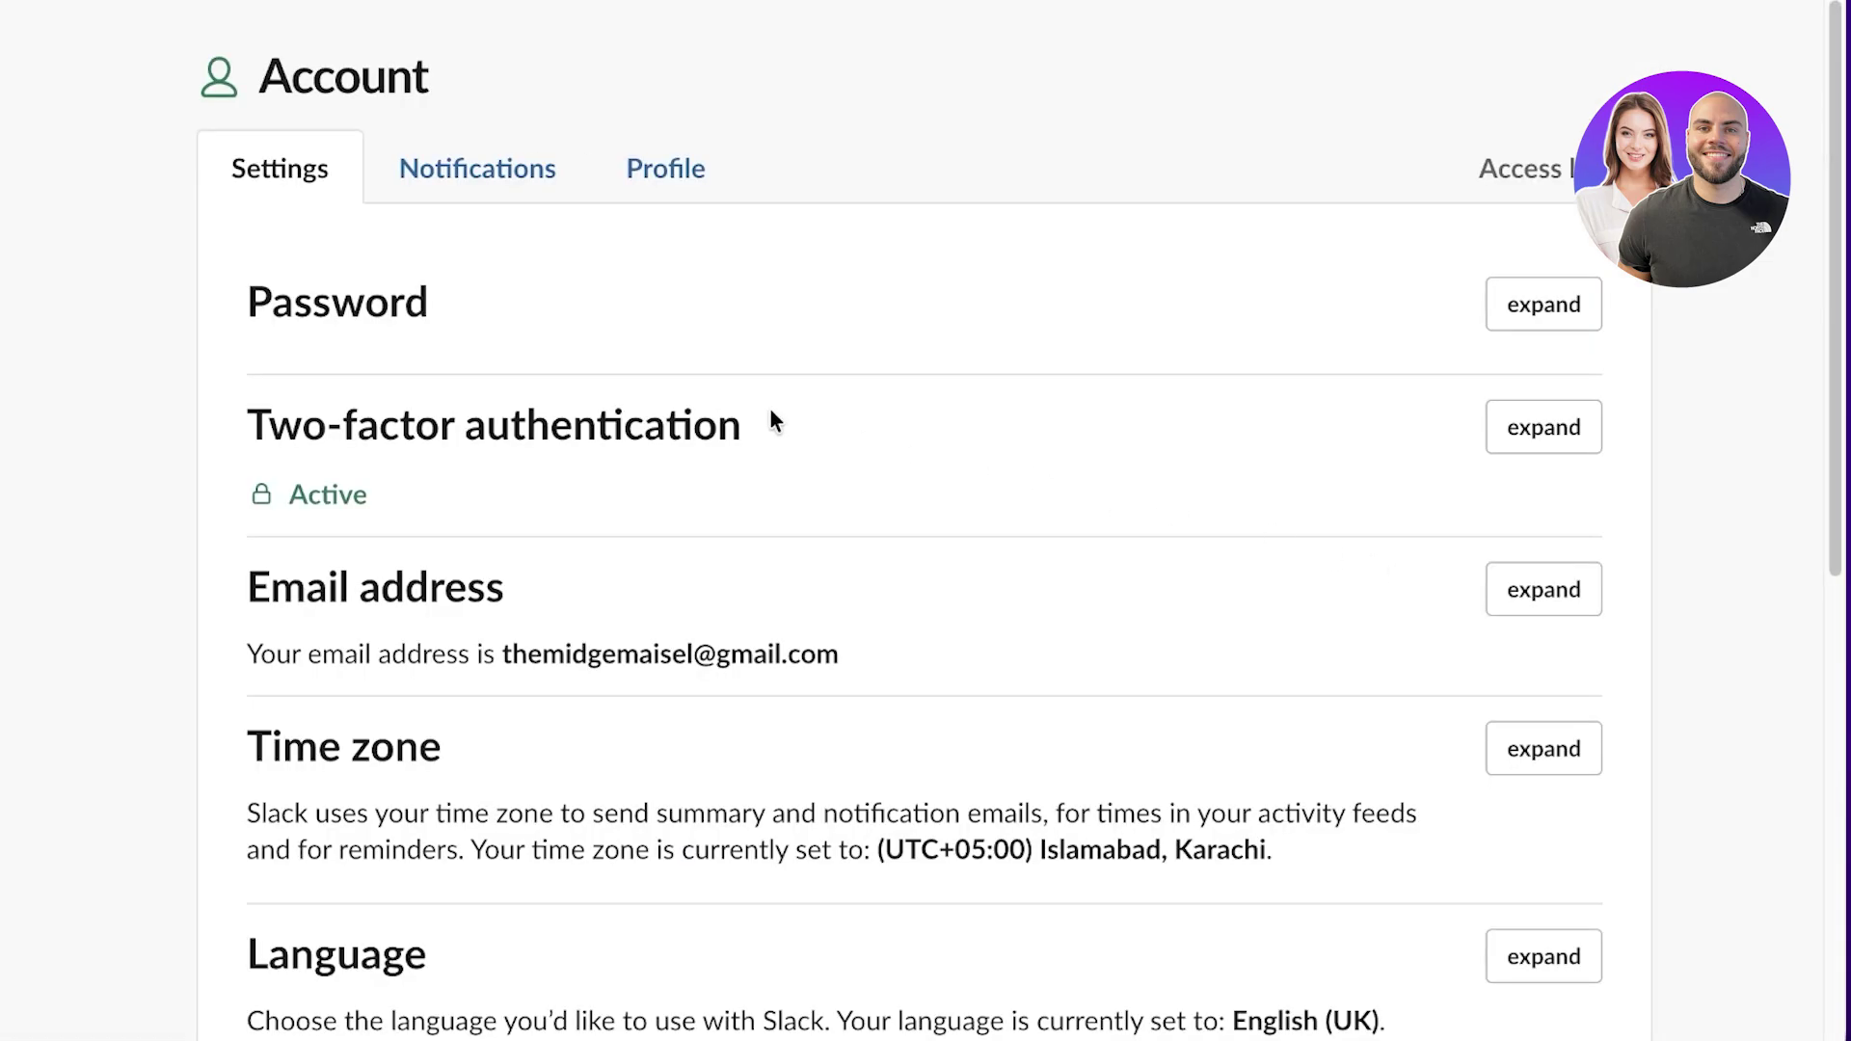
scroll(771, 414, "down", 6)
scroll(547, 817, "up", 5)
scroll(548, 817, "up", 1)
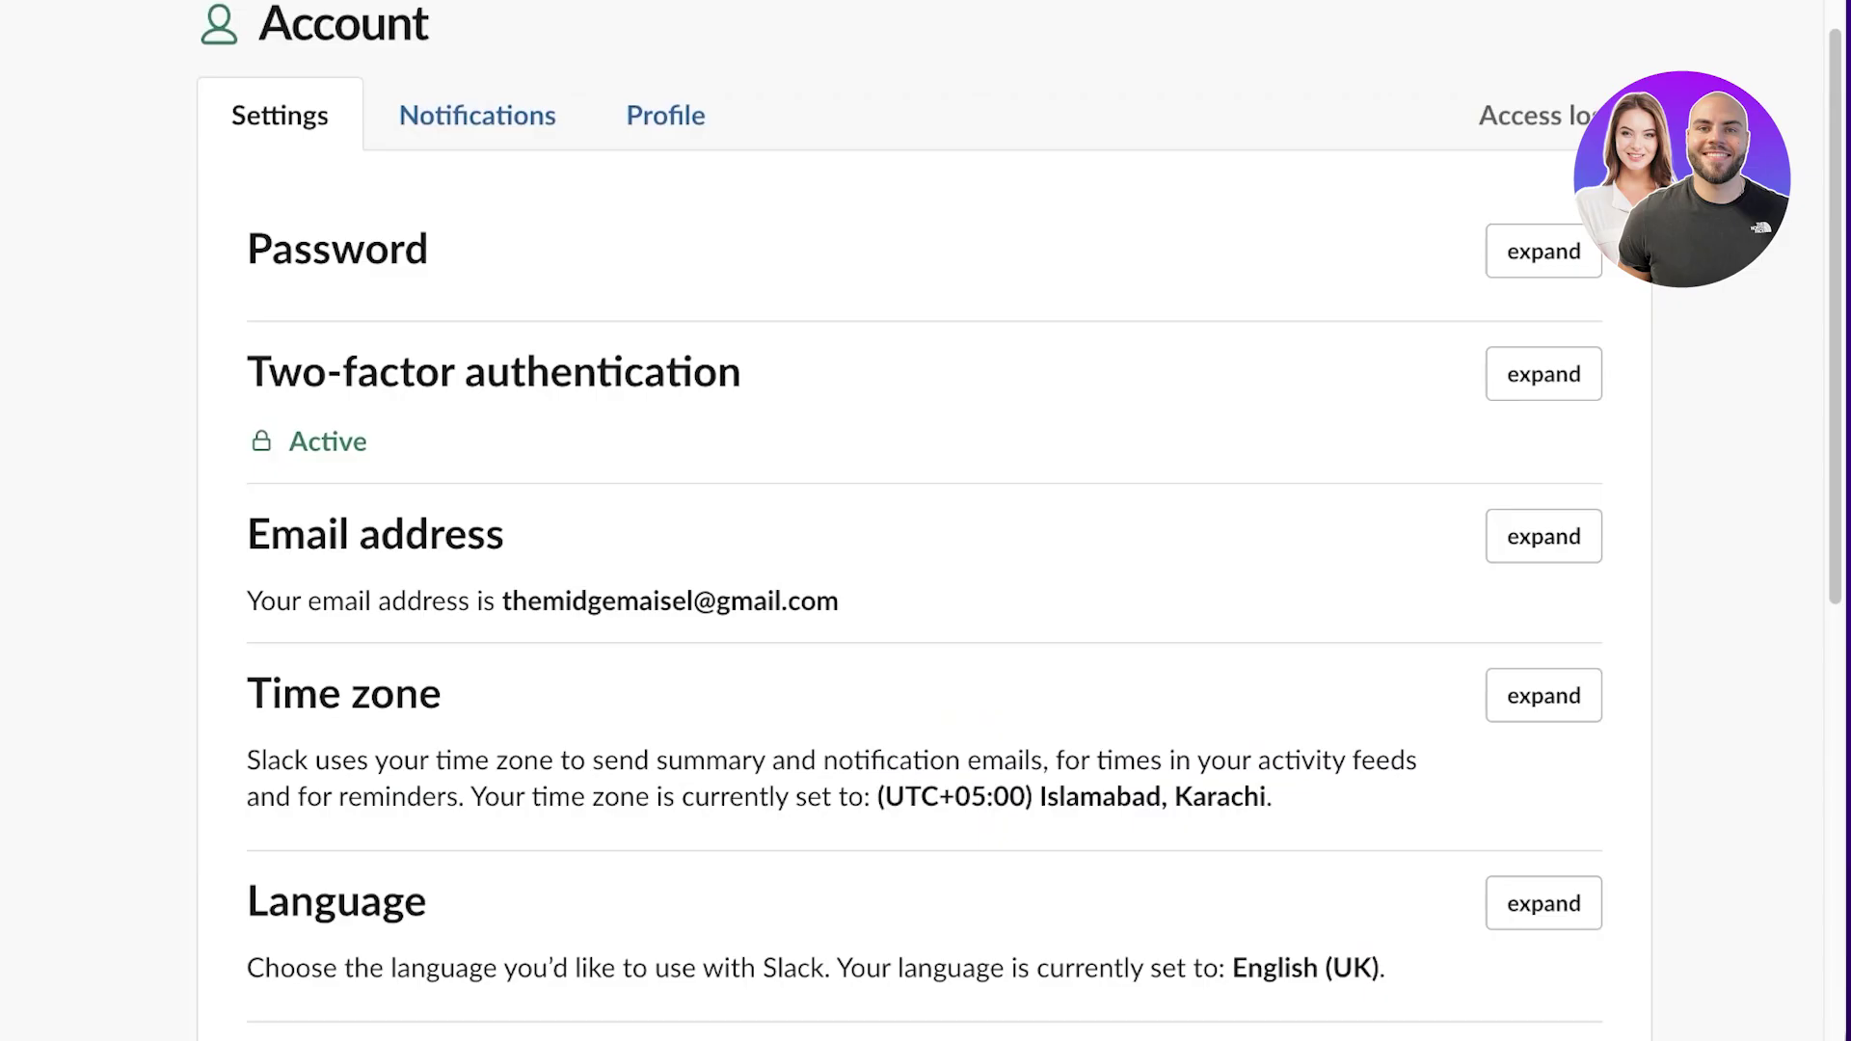
scroll(599, 364, "up", 1)
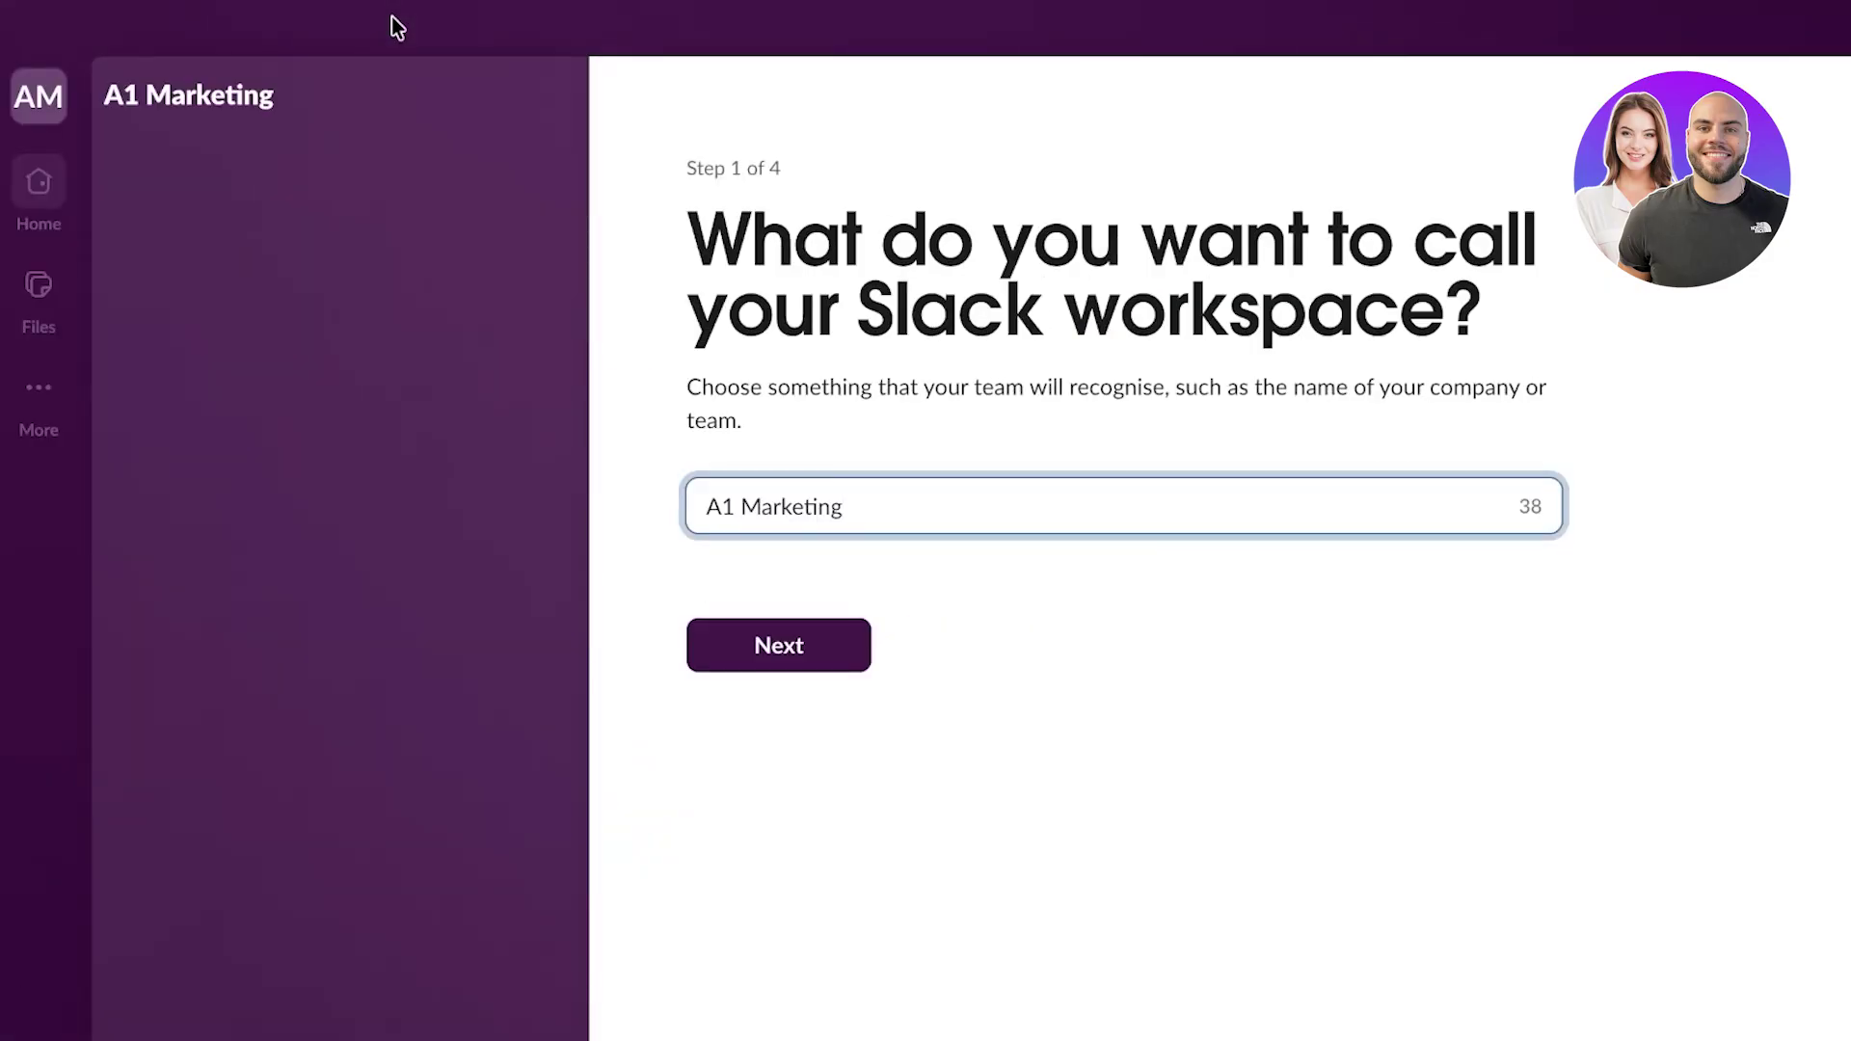
Confirm the A1 Marketing workspace name, skip inviting colleagues, and enter the new workspace.
left_click(804, 644)
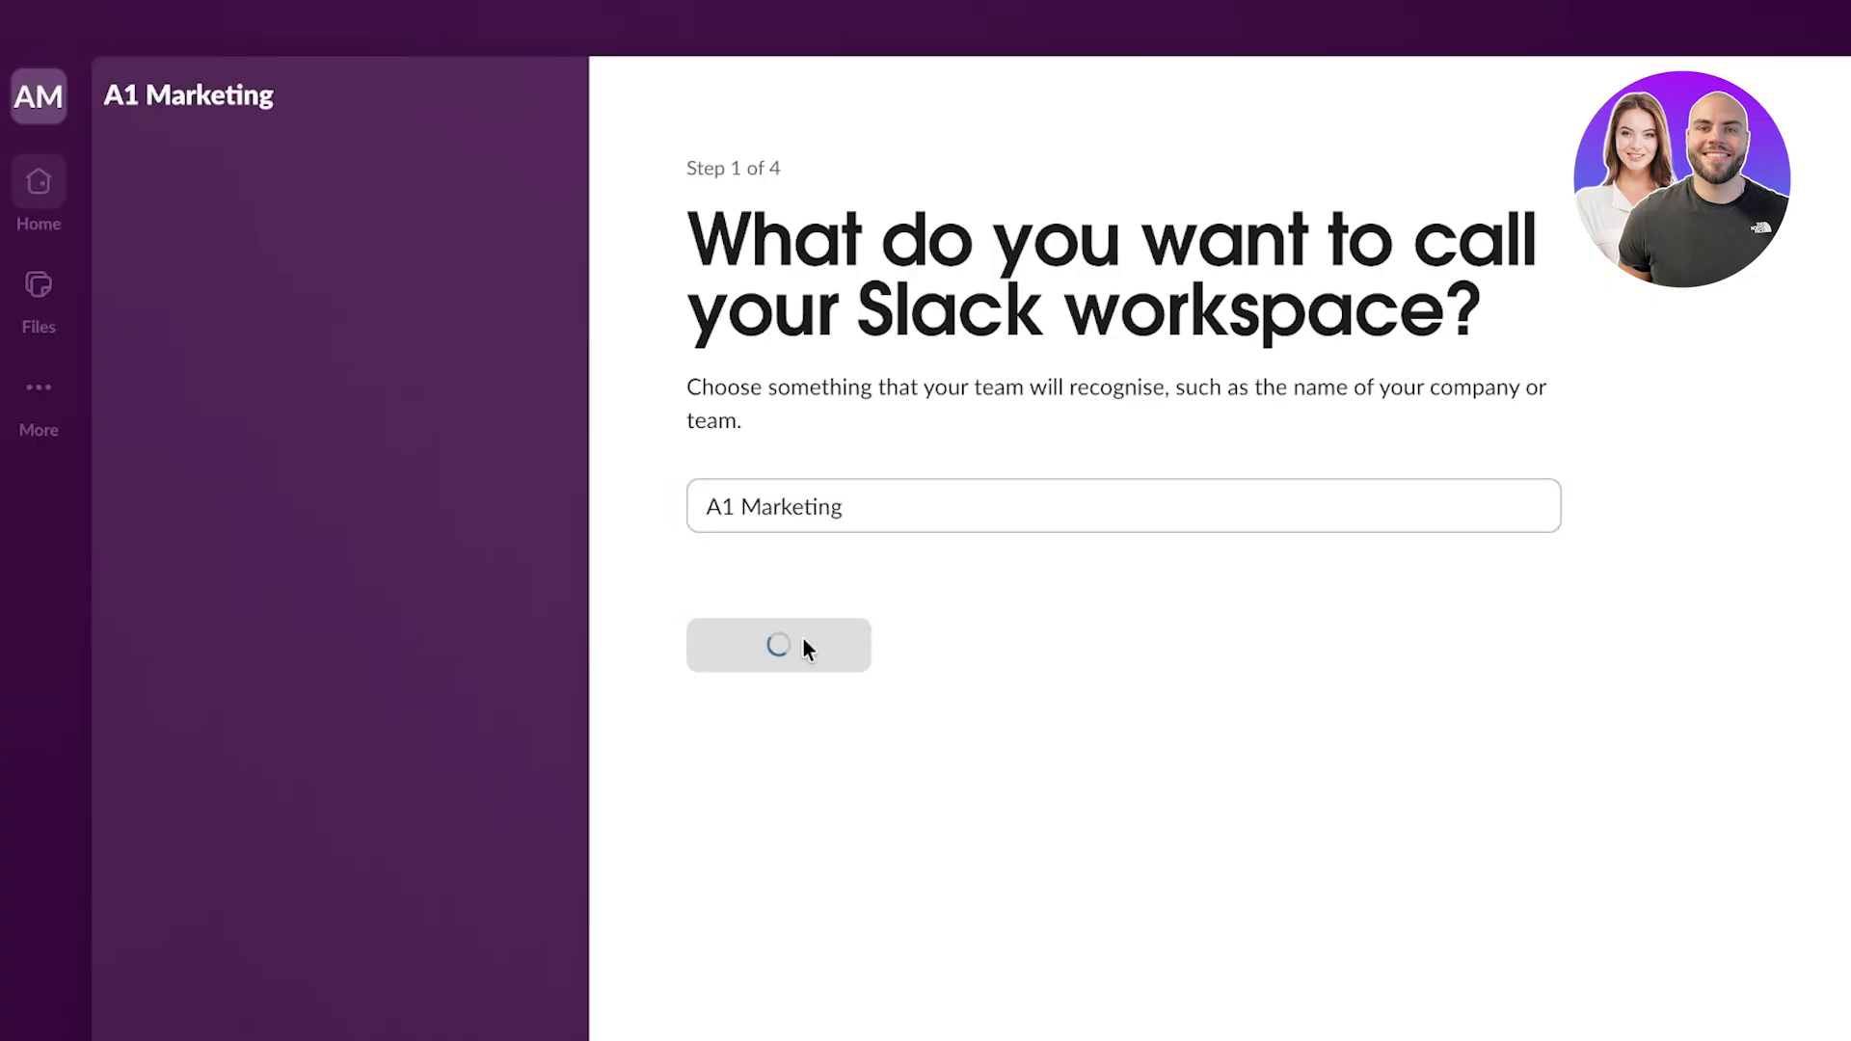
left_click(683, 951)
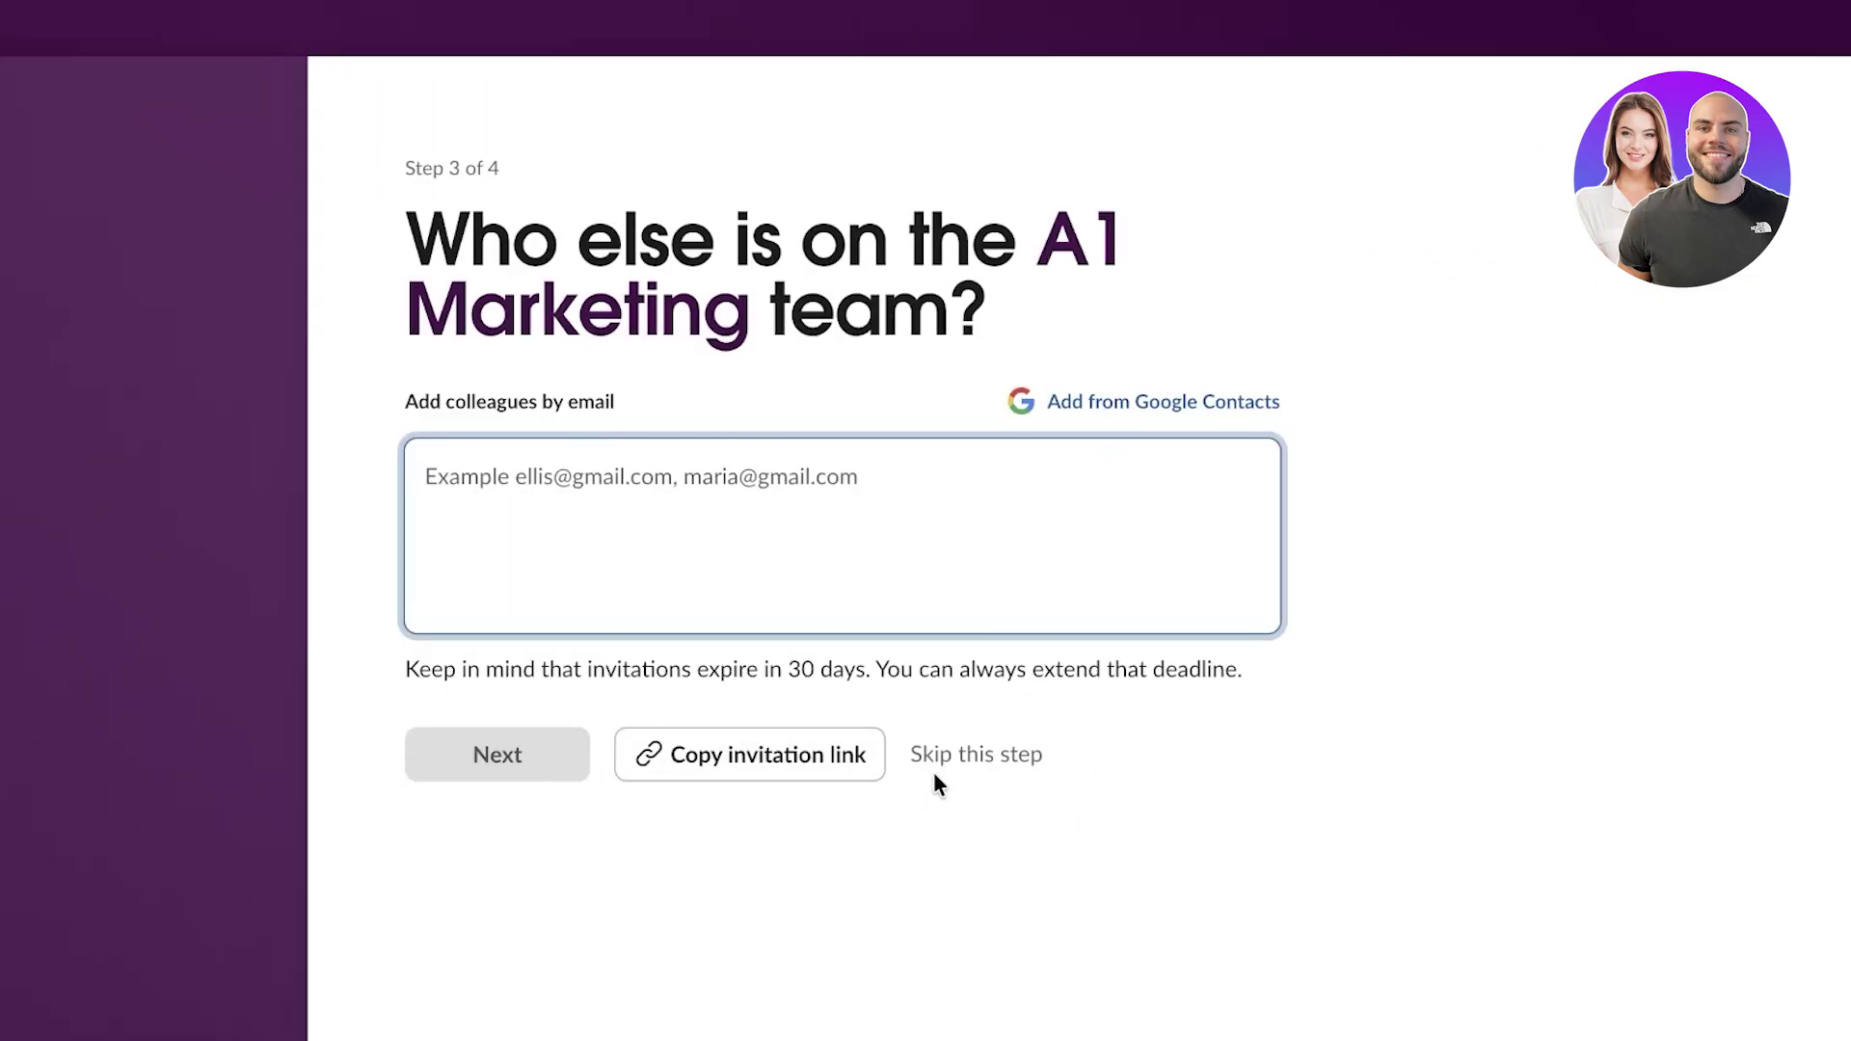
left_click(941, 756)
left_click(1130, 629)
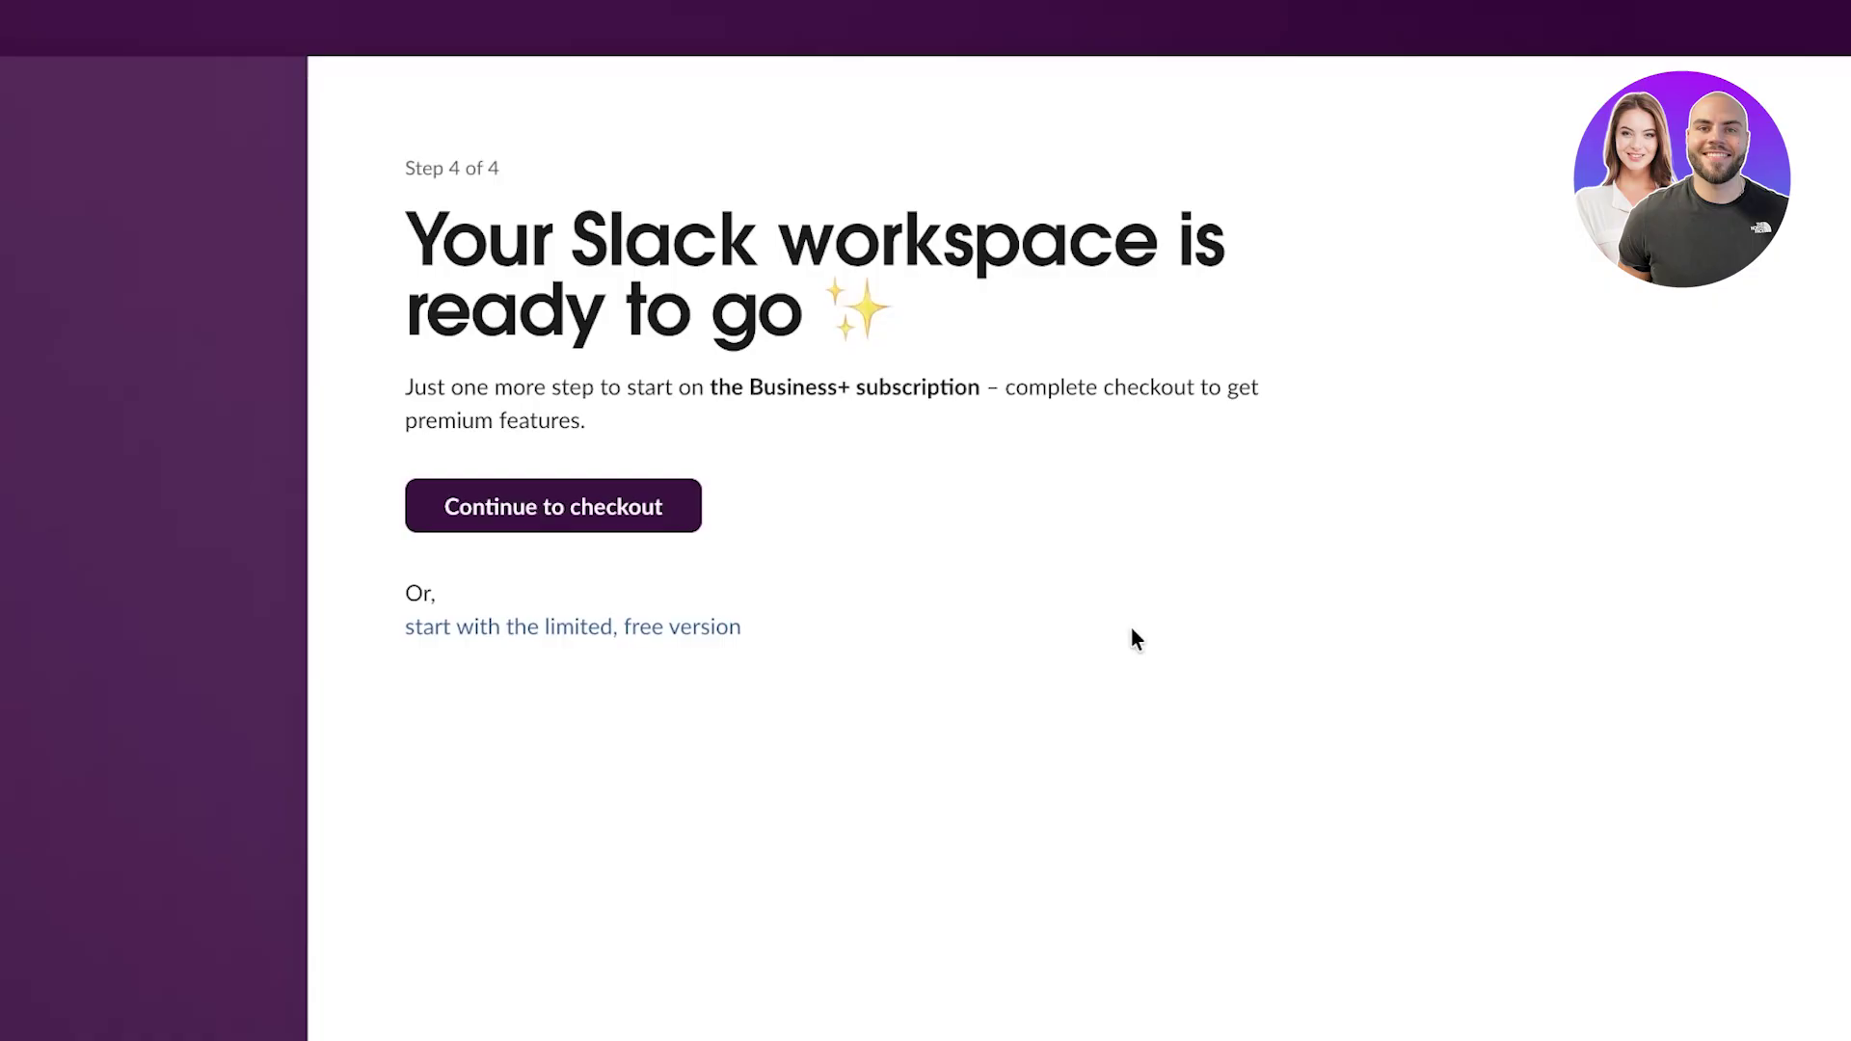
left_click(591, 528)
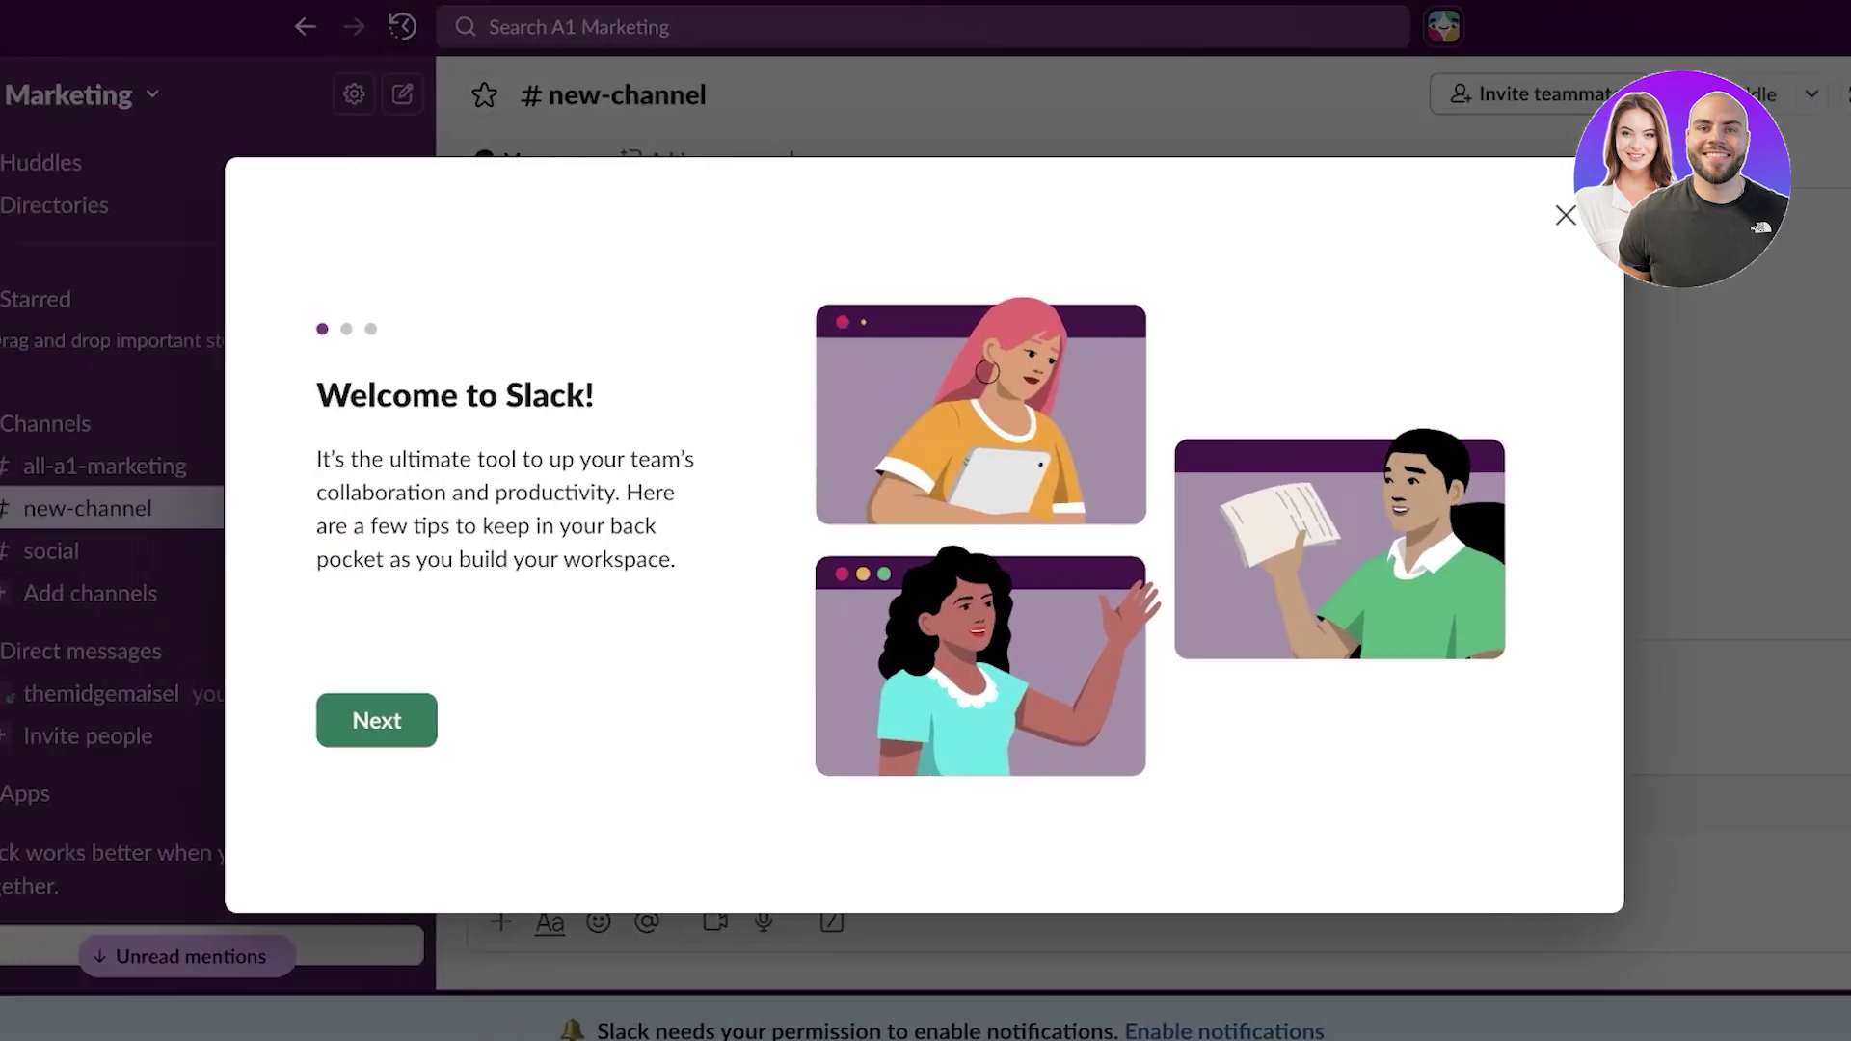
key("Escape")
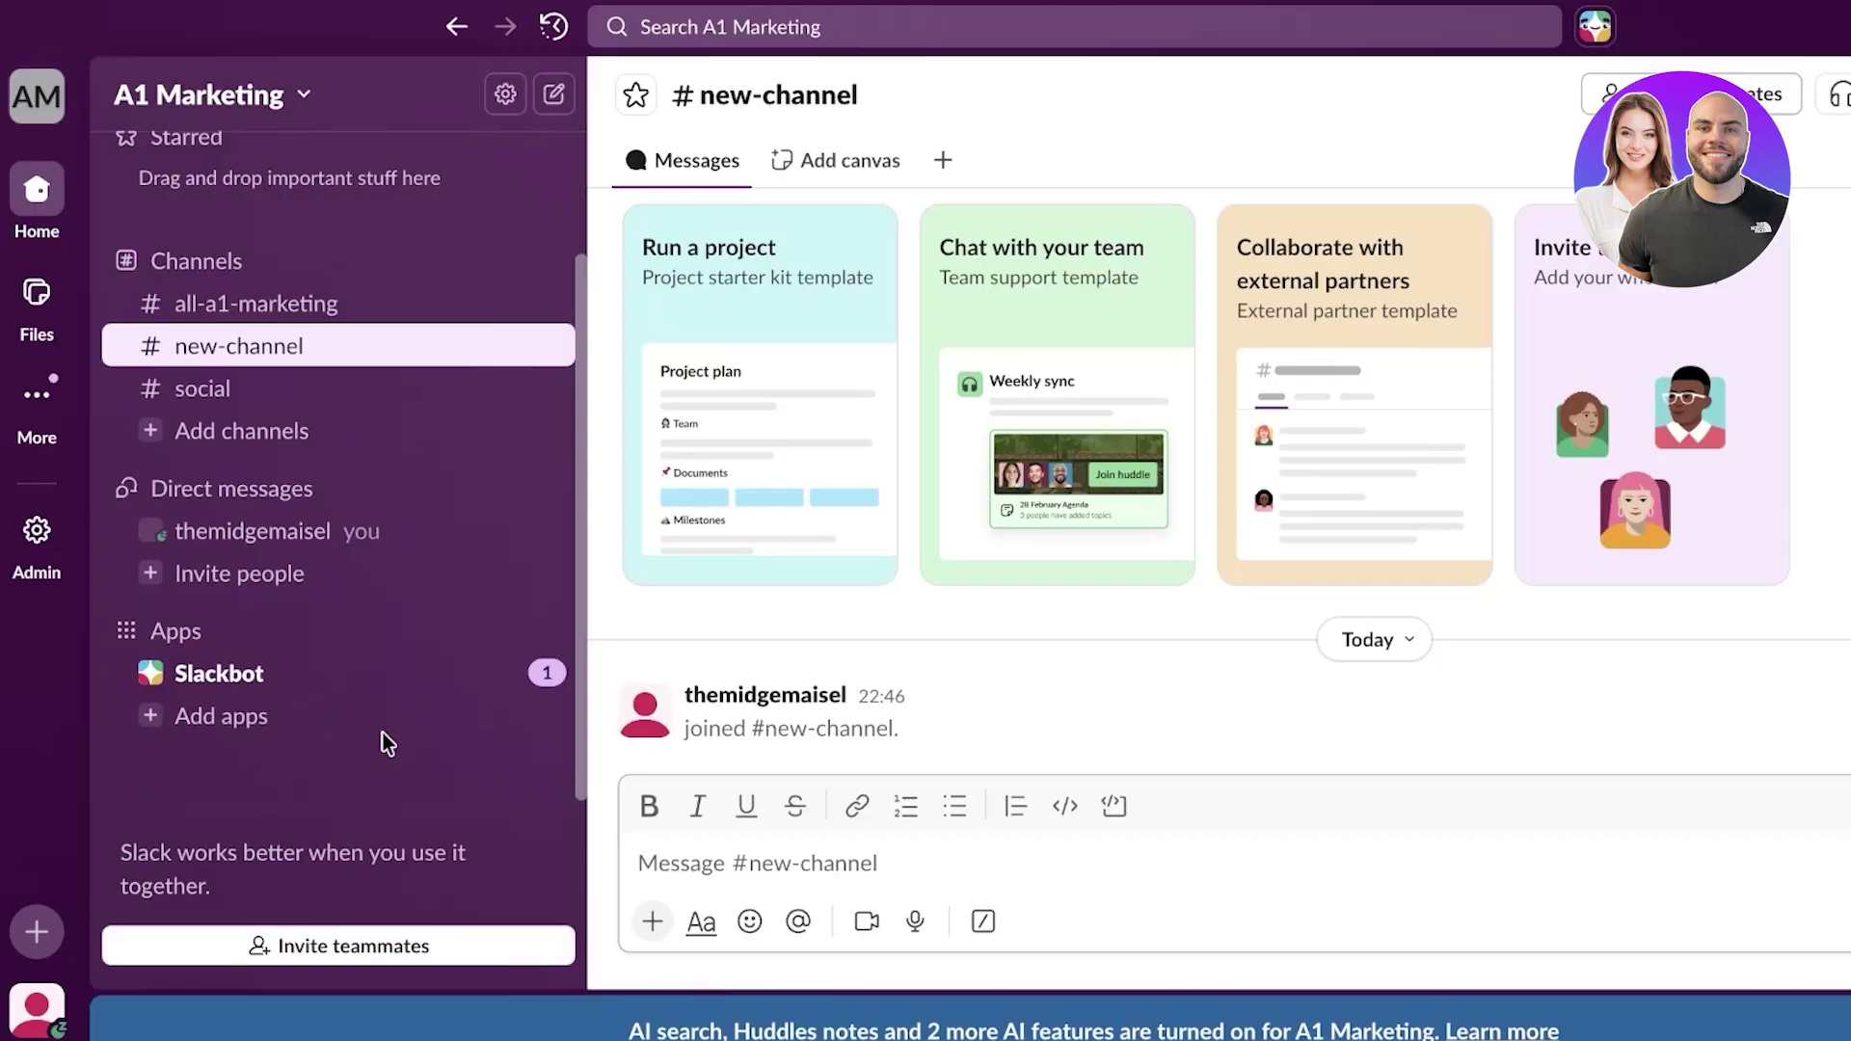
Browse the sidebar channels from all-a1-marketing and new-channel through to #social.
scroll(384, 732, "up", 2)
scroll(273, 736, "down", 2)
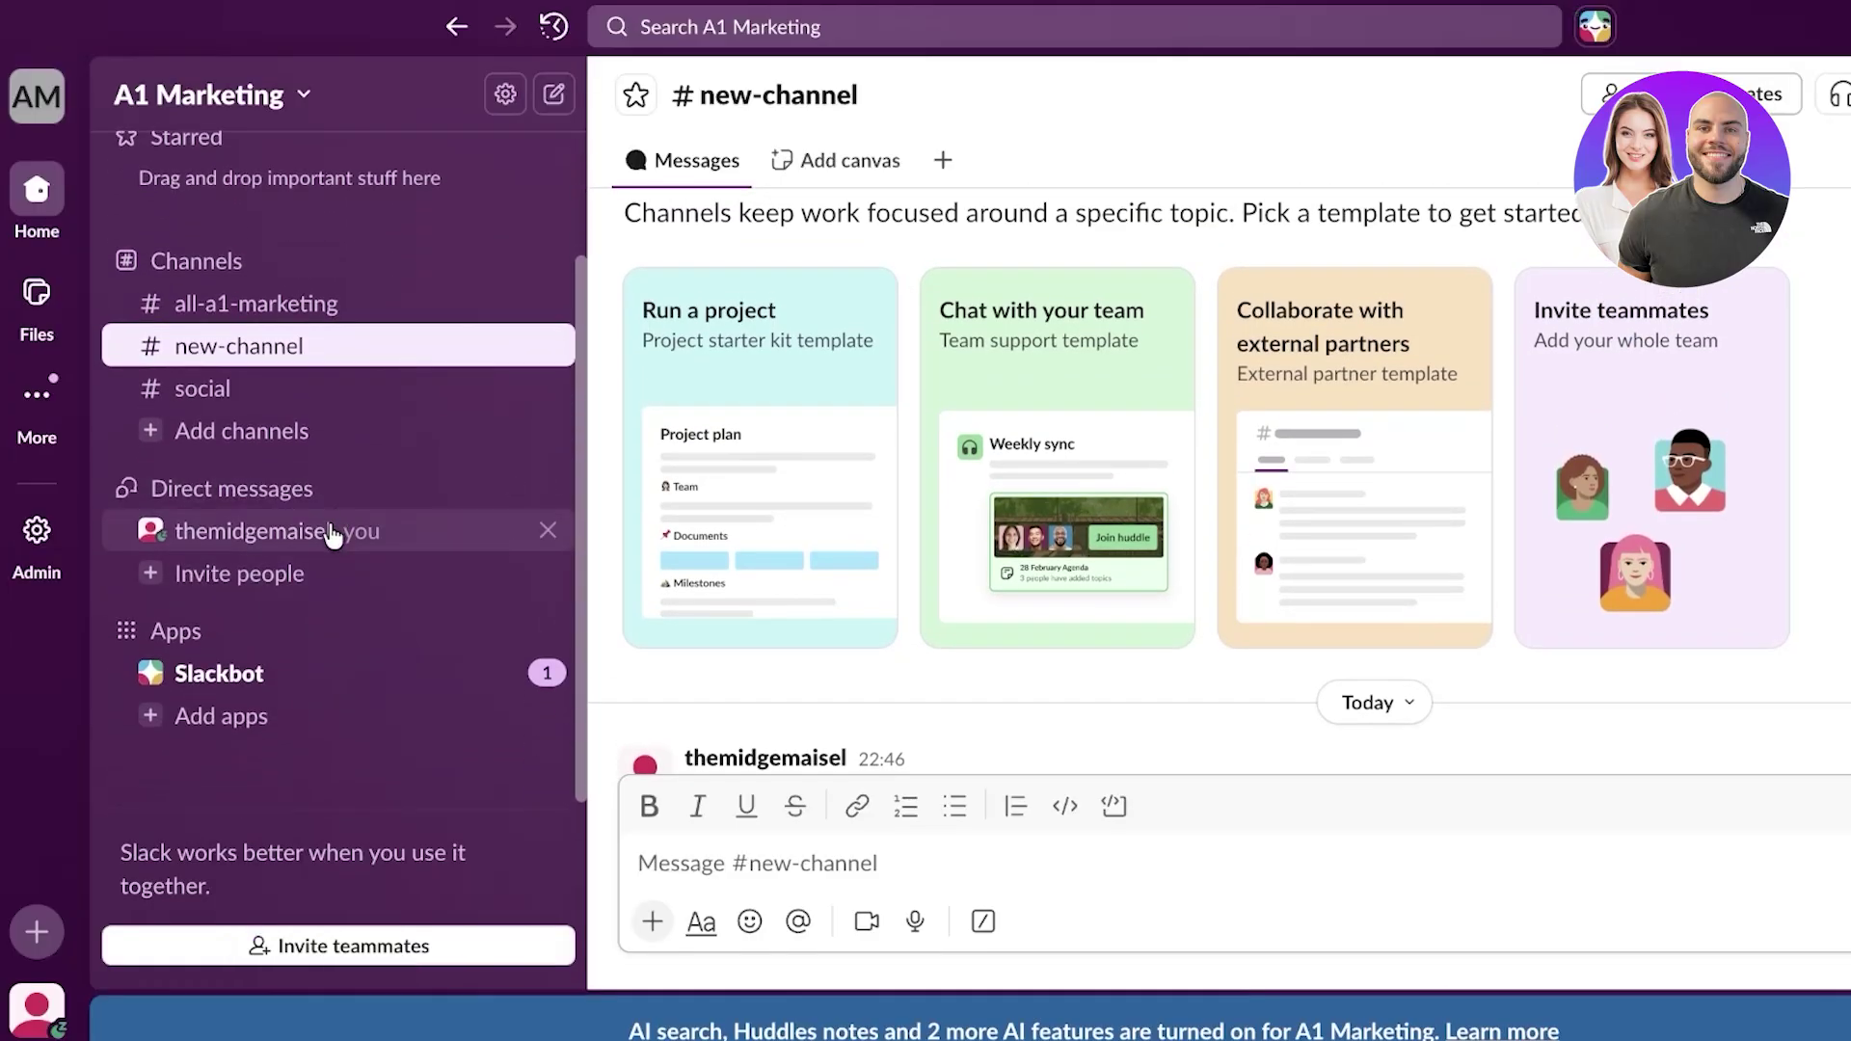
left_click(390, 307)
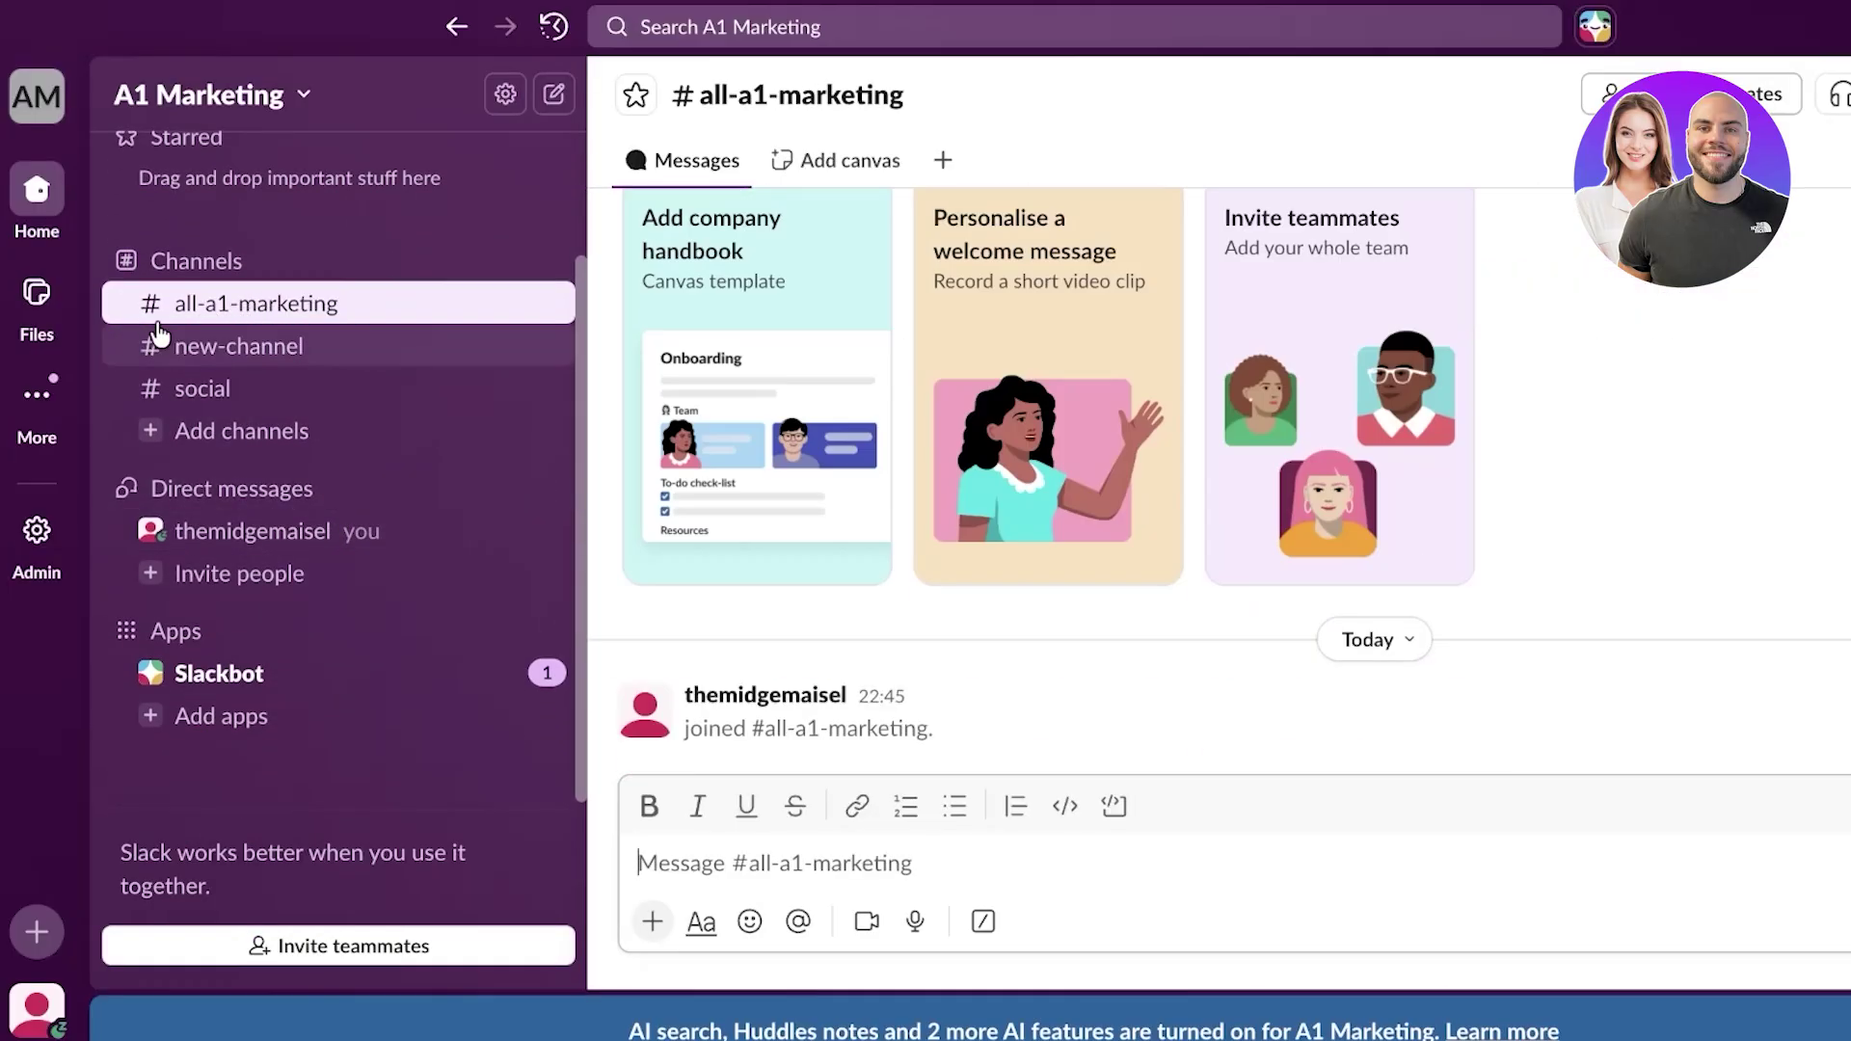
scroll(231, 390, "up", 2)
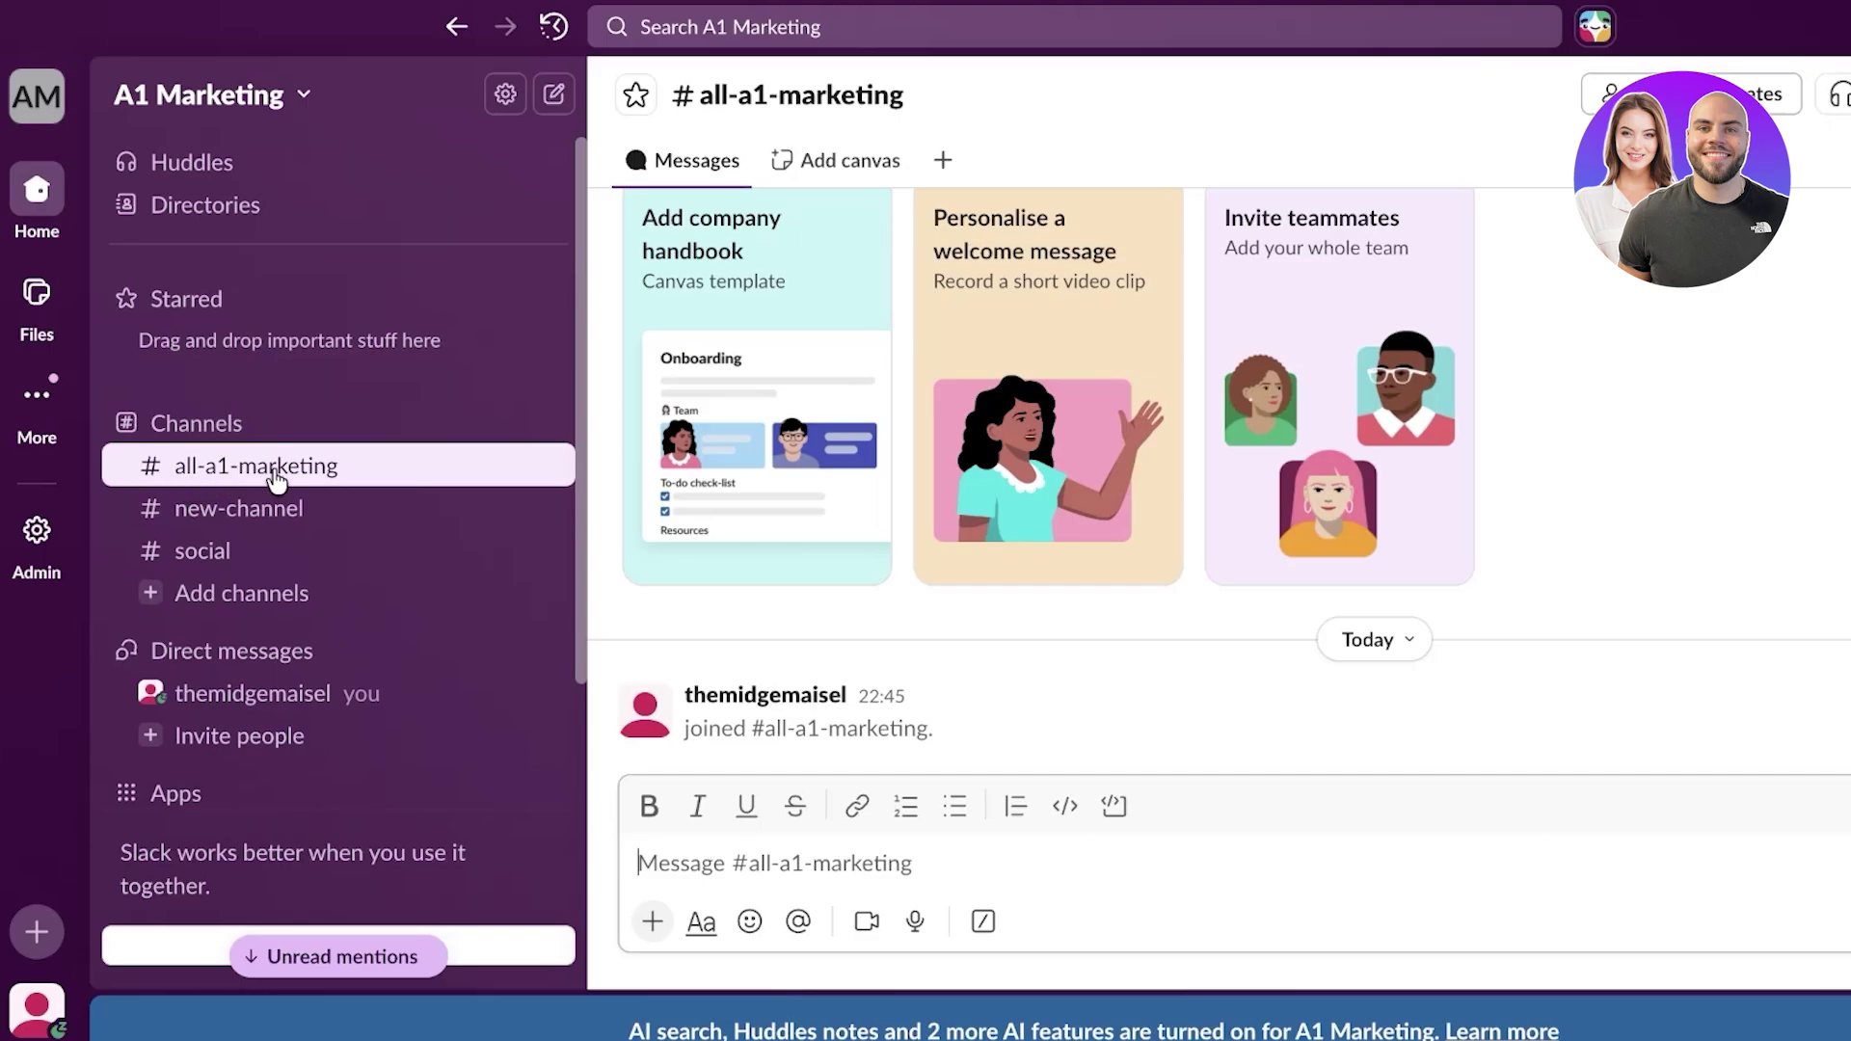
left_click(200, 513)
left_click(221, 553)
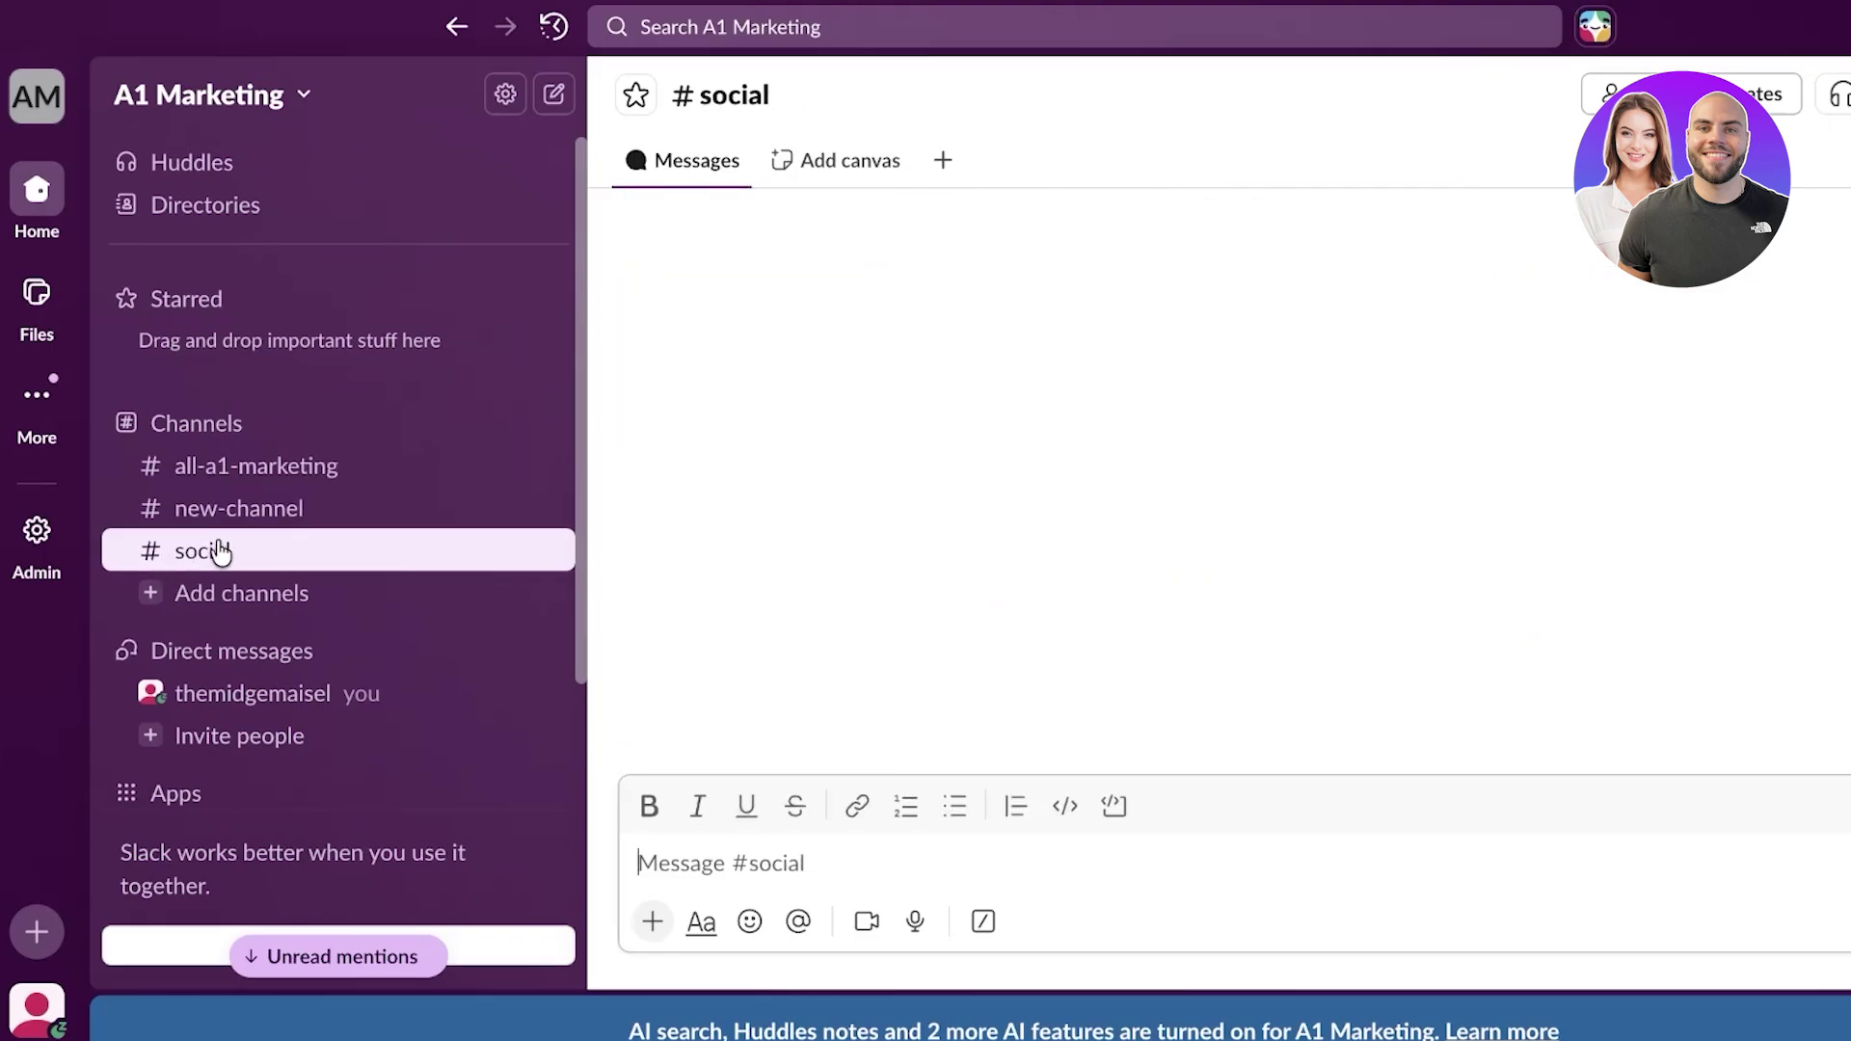
mouse_move(56, 429)
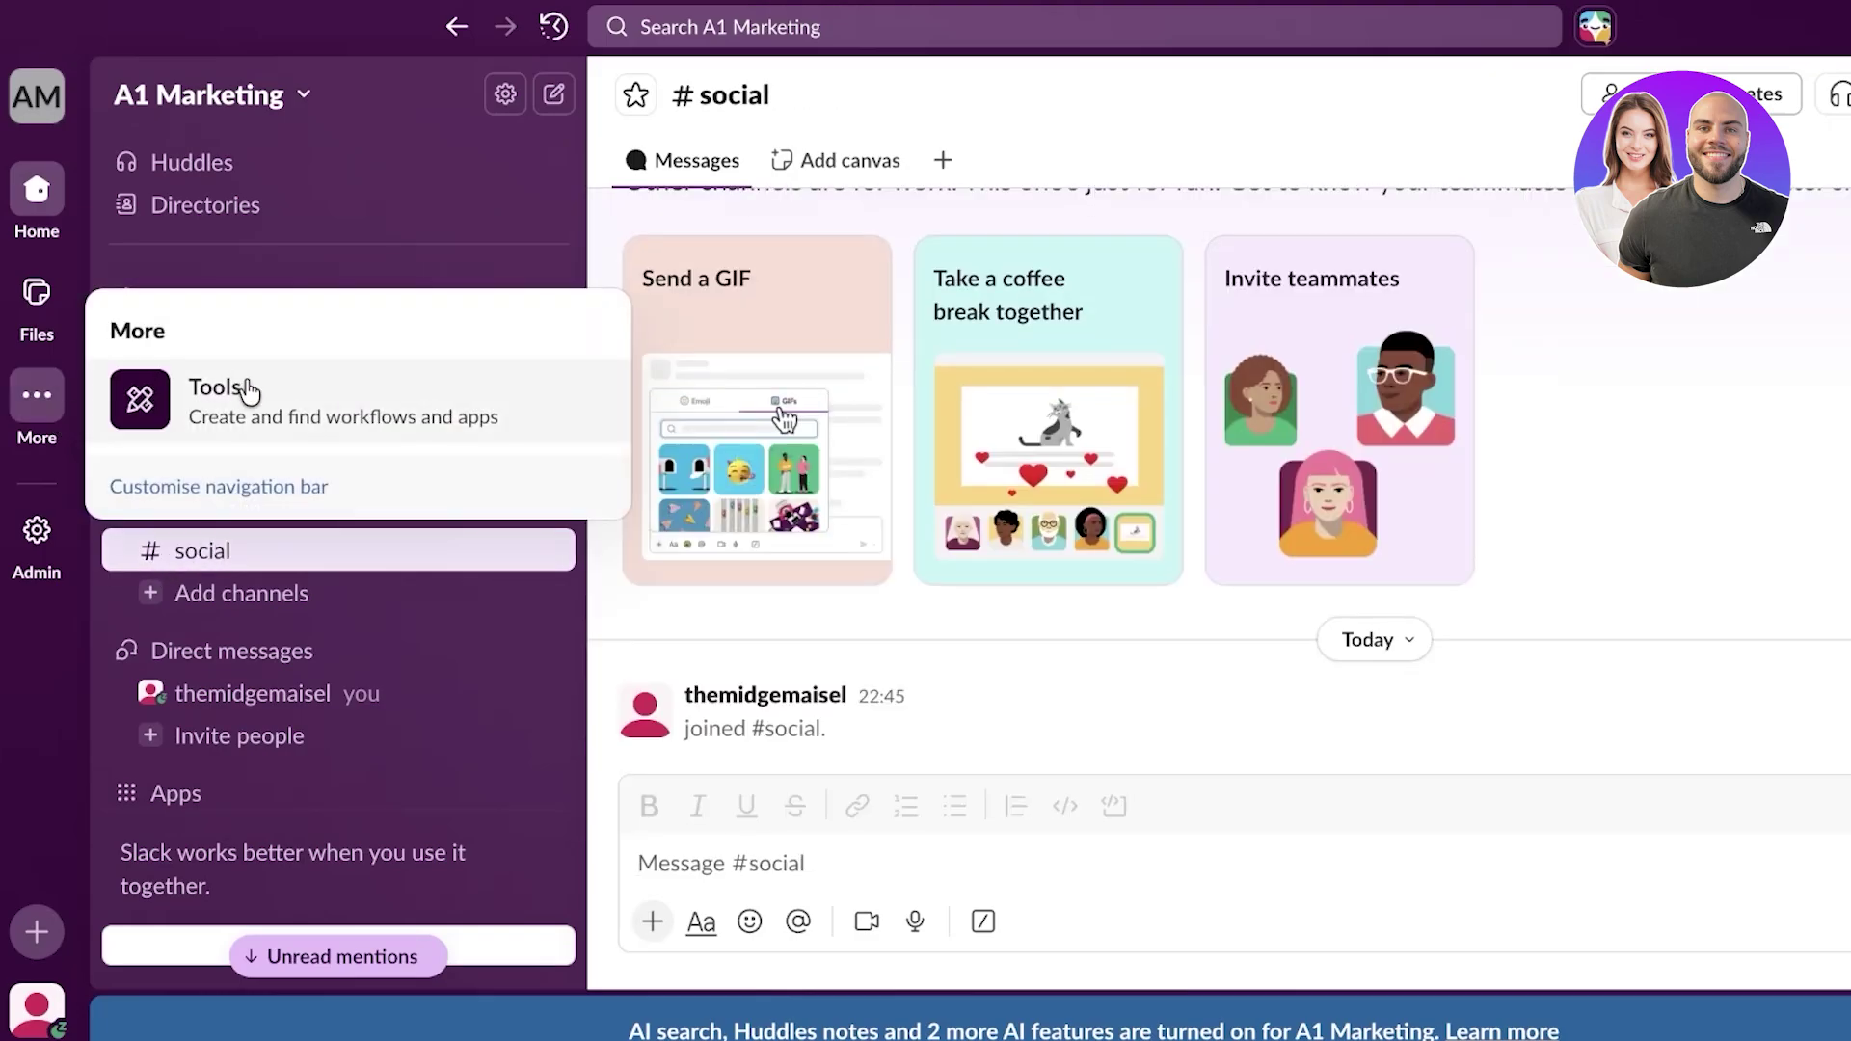
mouse_move(29, 552)
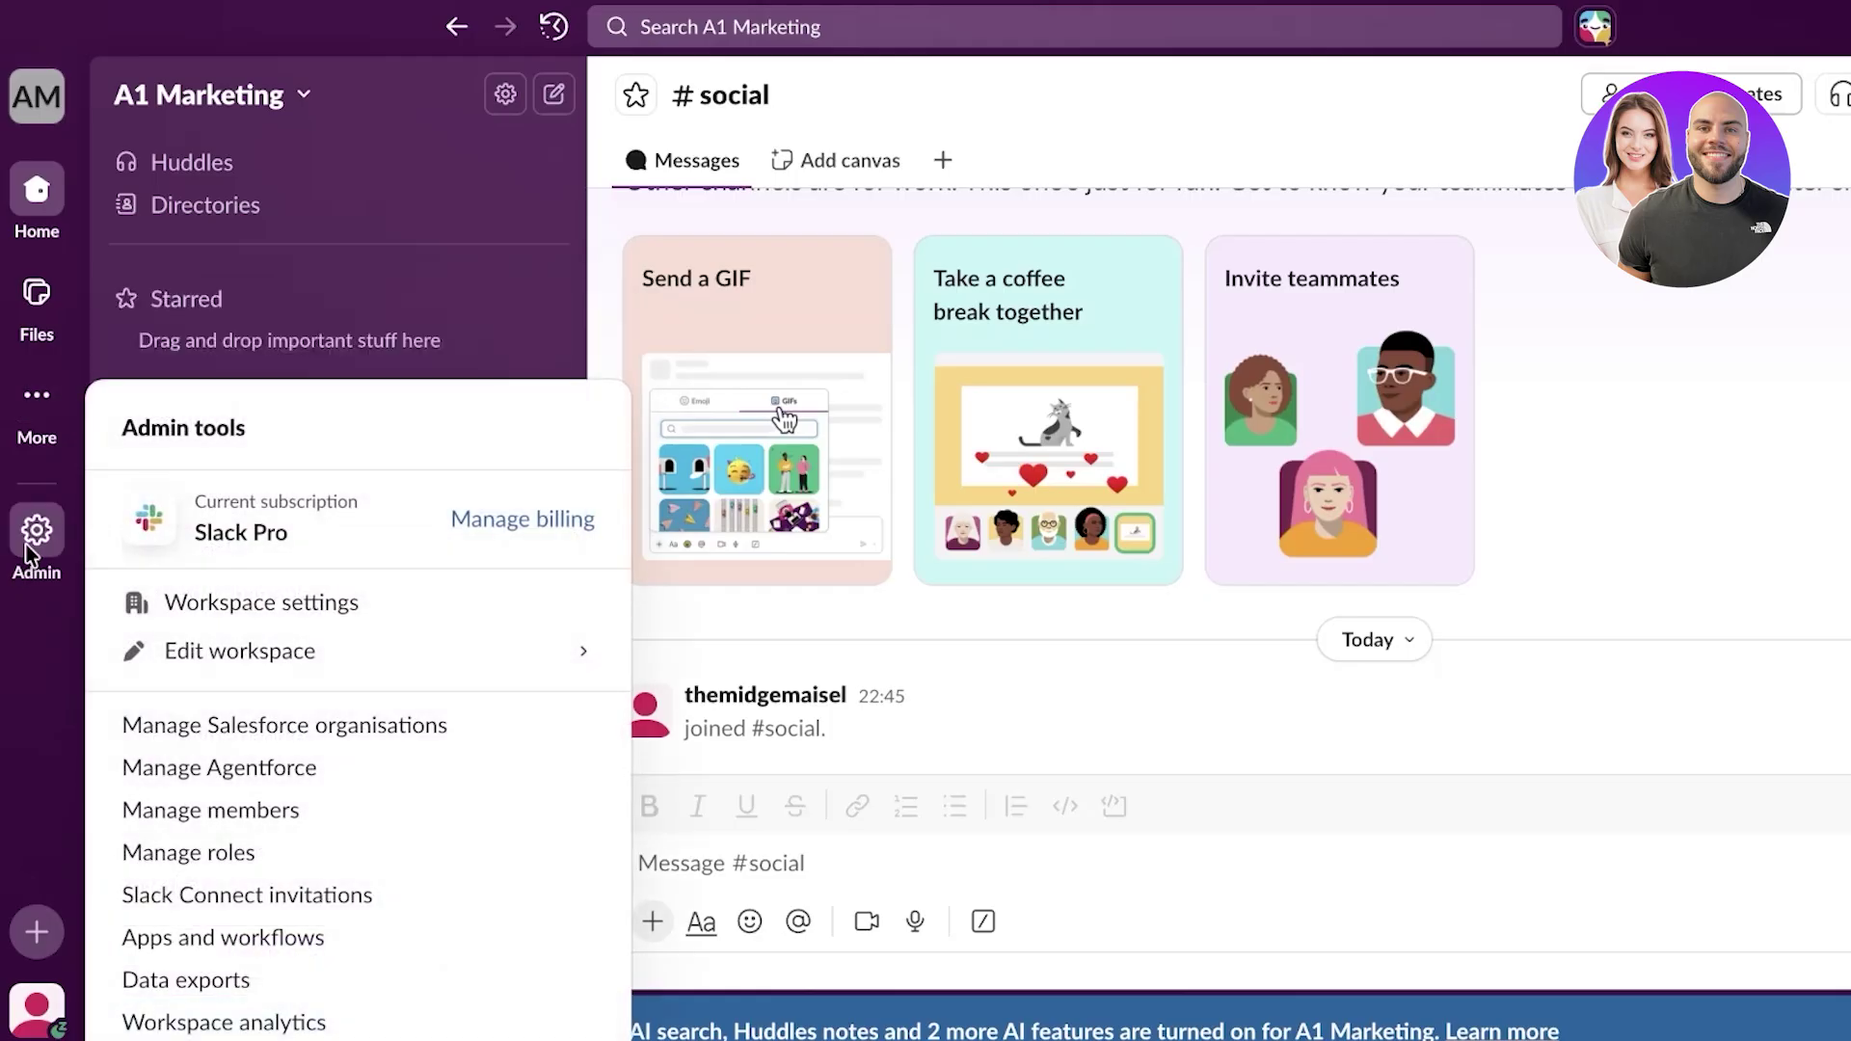
scroll(311, 607, "down", 3)
scroll(289, 608, "up", 3)
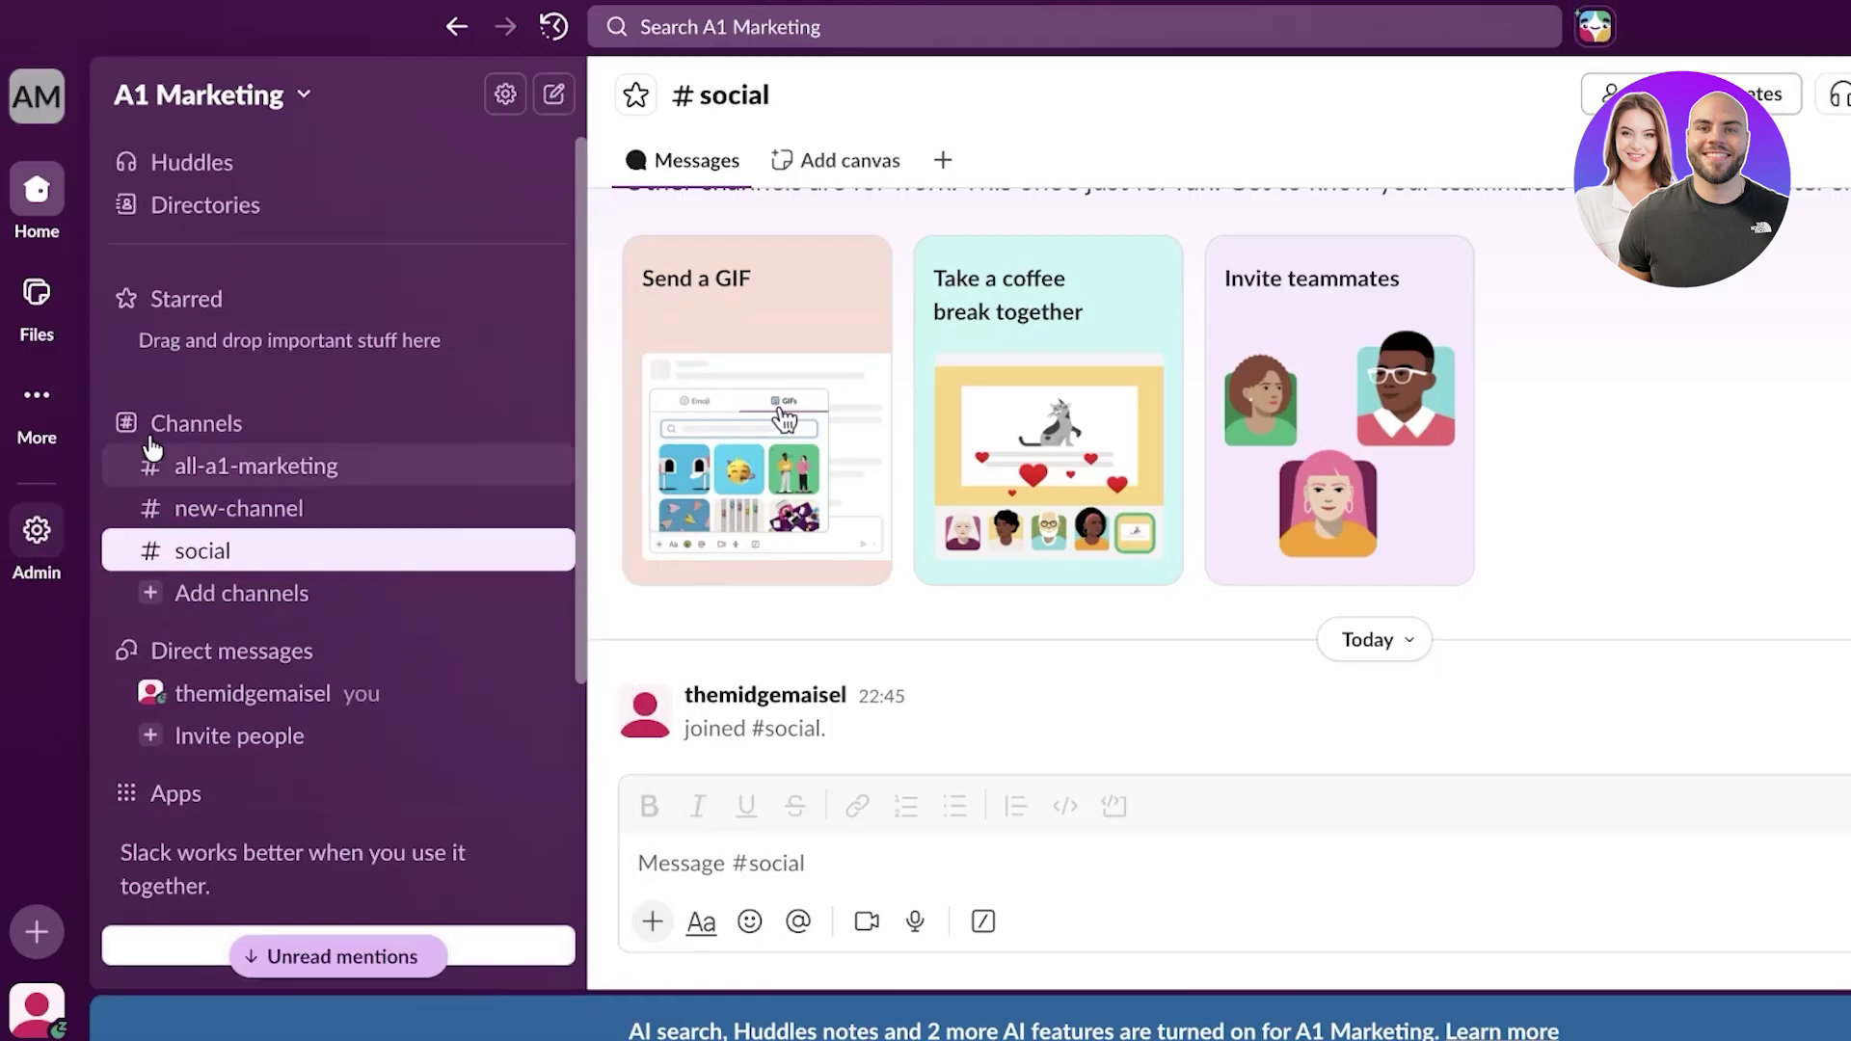
Browse the Workflows templates, then search the Apps page for 'list'.
mouse_move(36, 395)
left_click(172, 403)
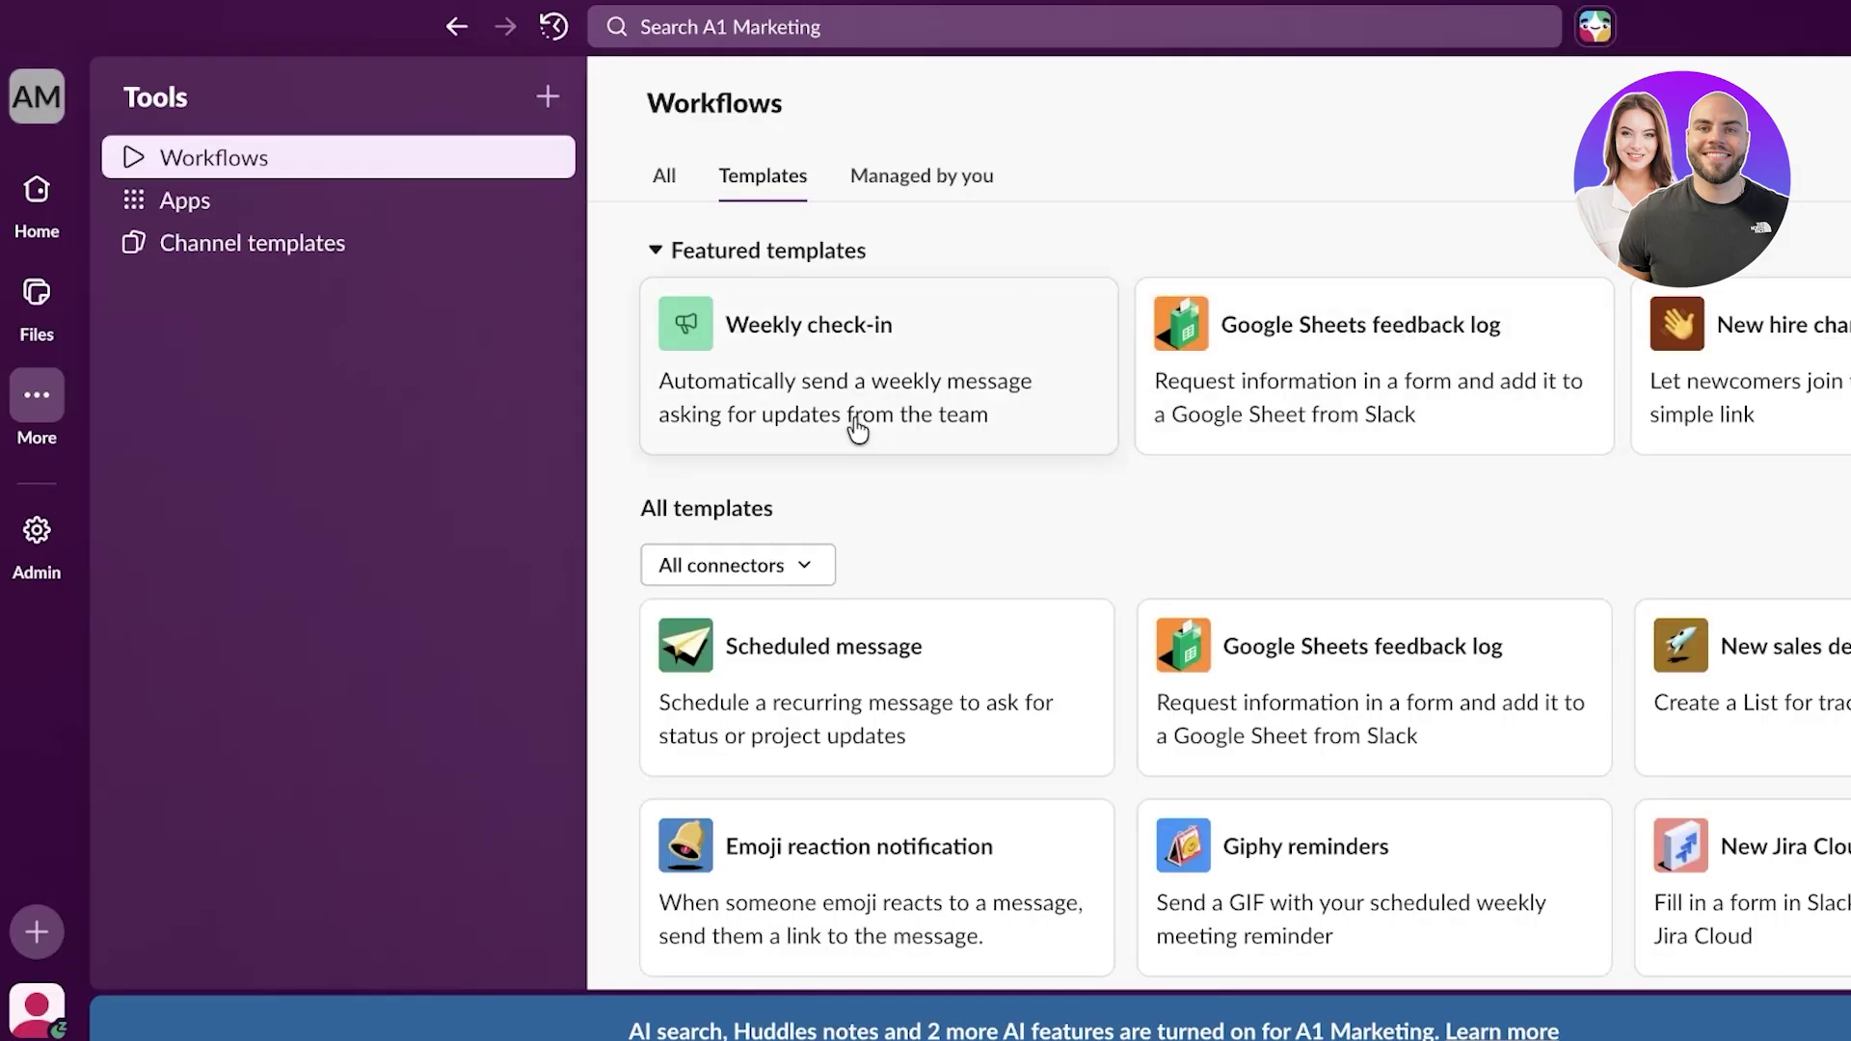
scroll(859, 429, "down", 15)
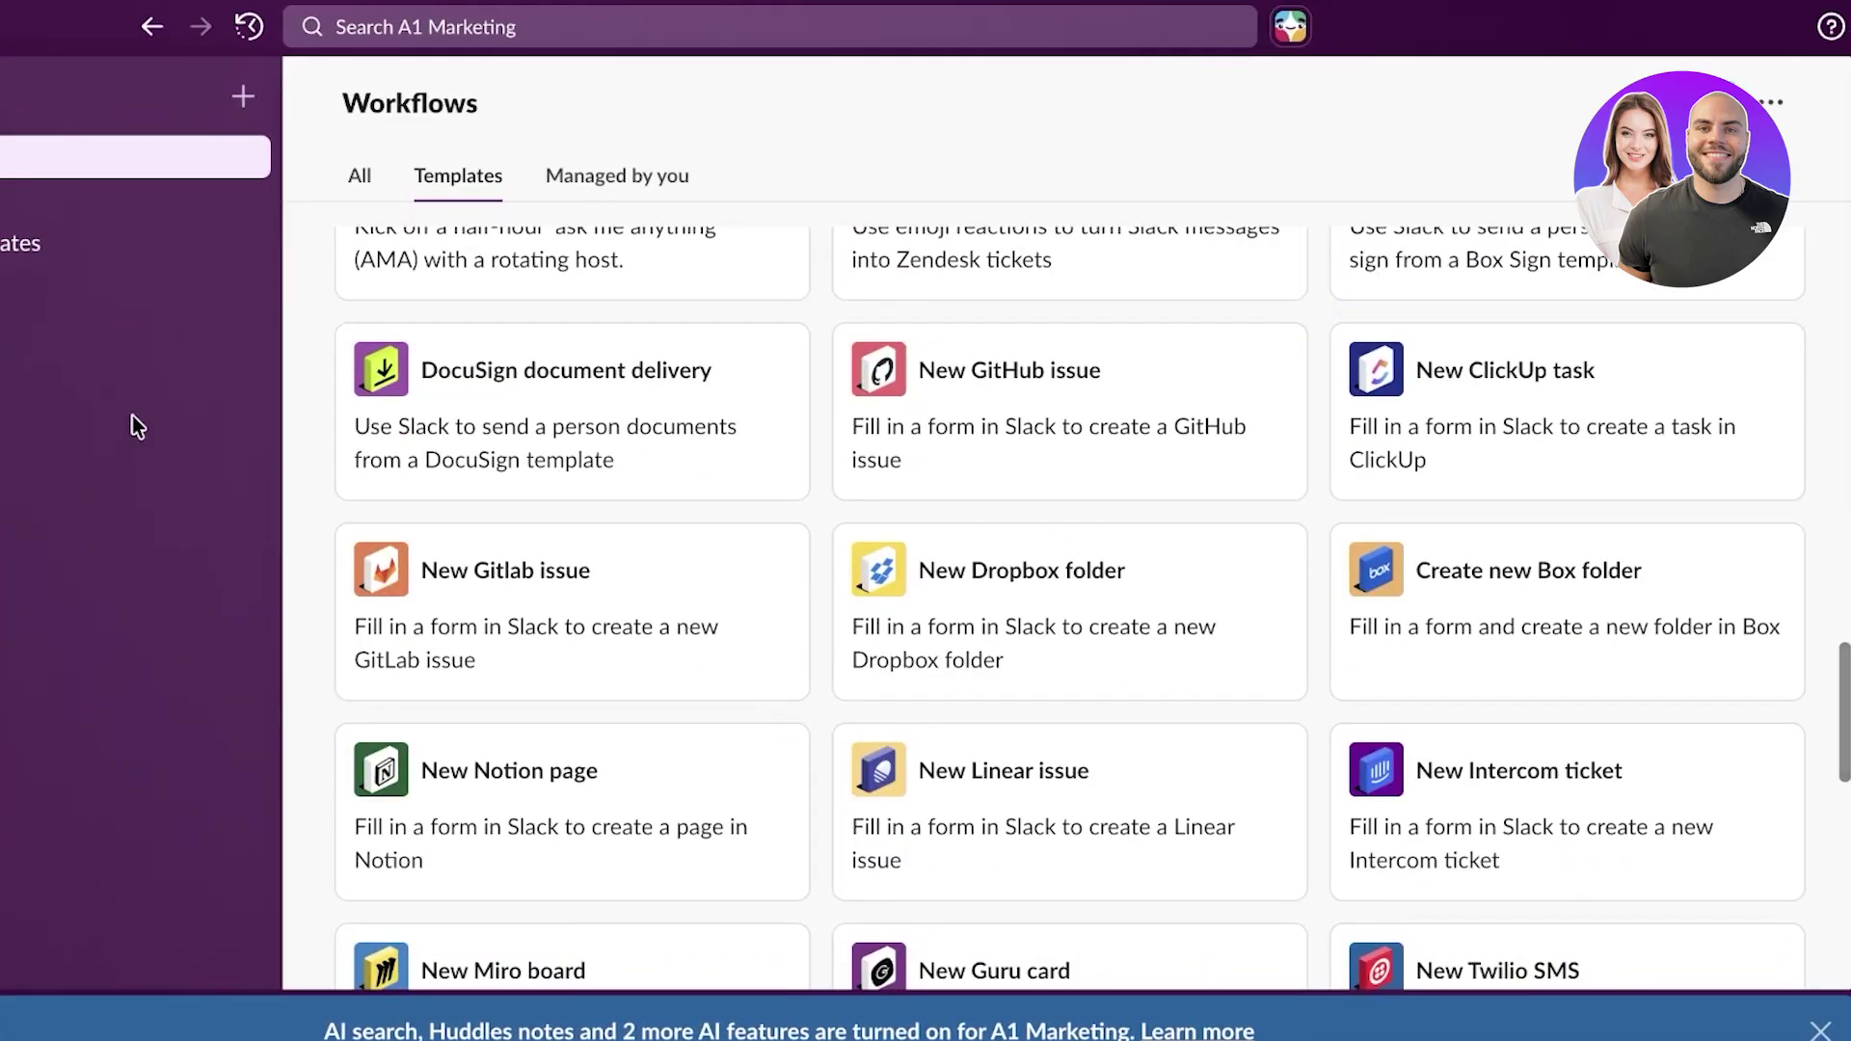
left_click(15, 199)
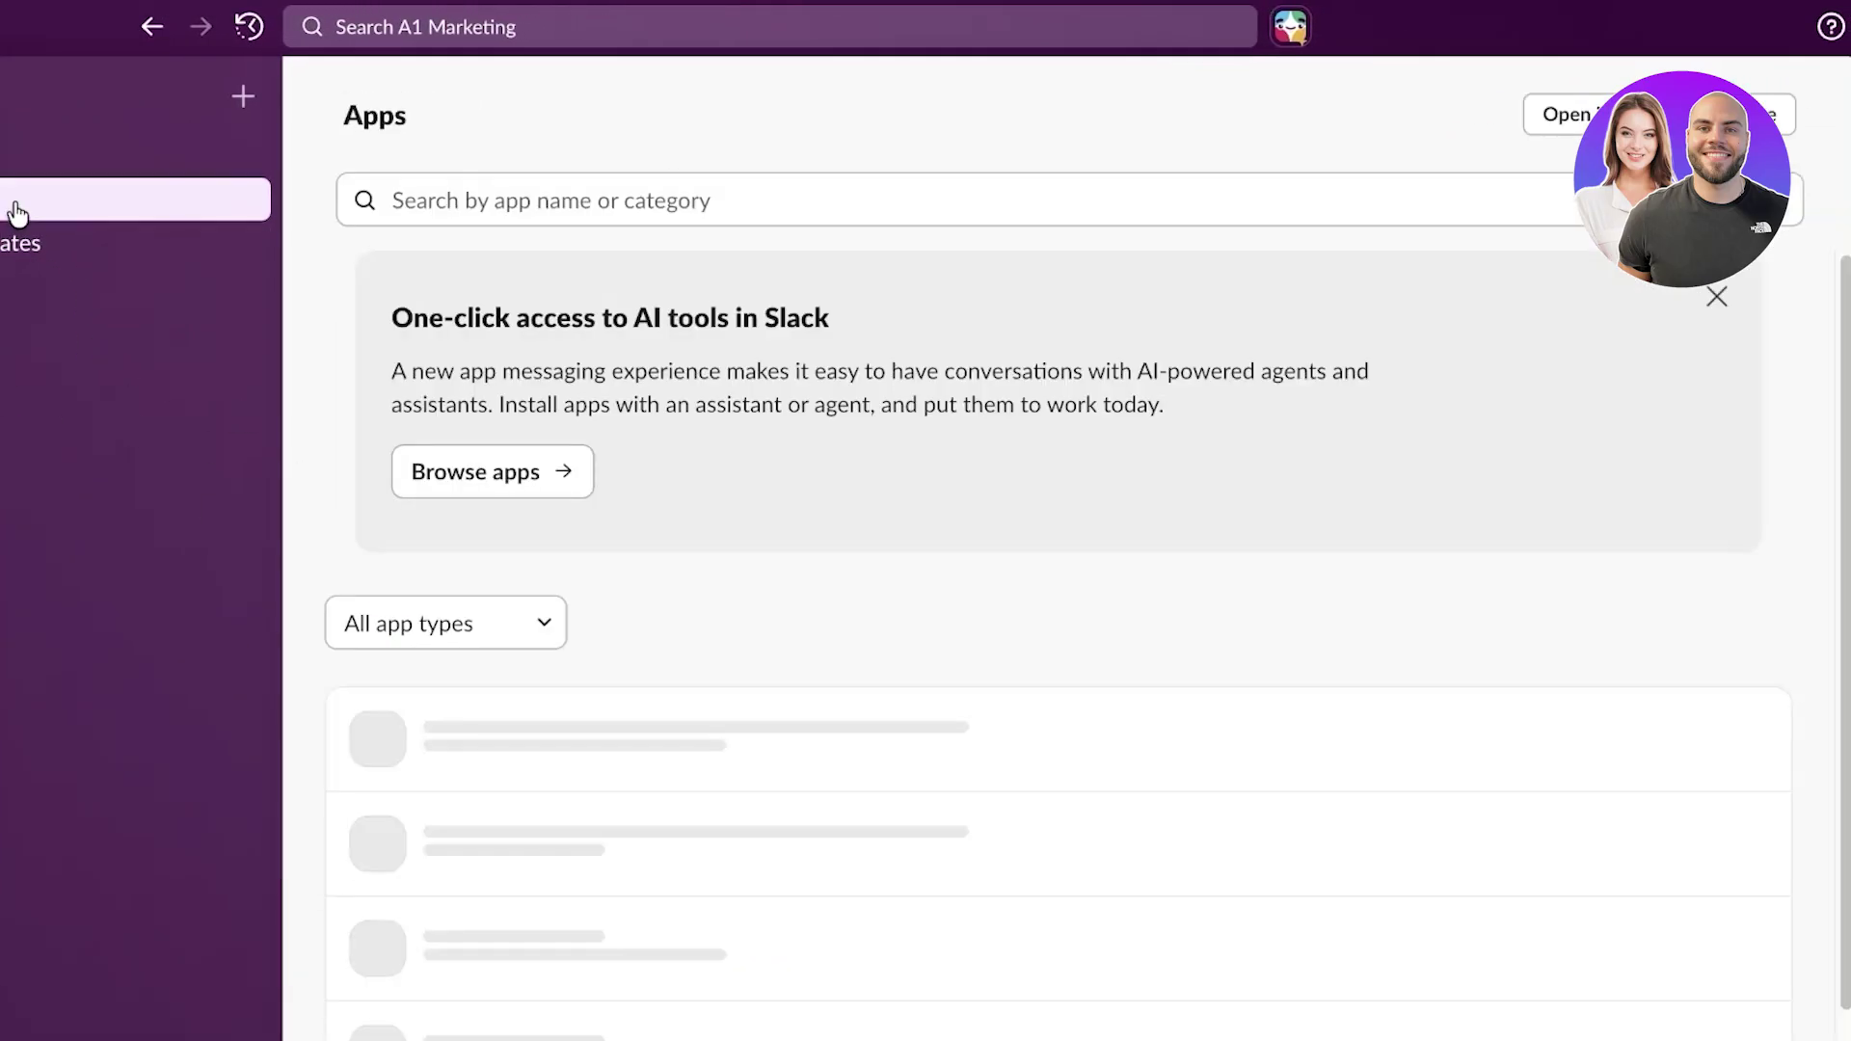
left_click(834, 197)
type("list")
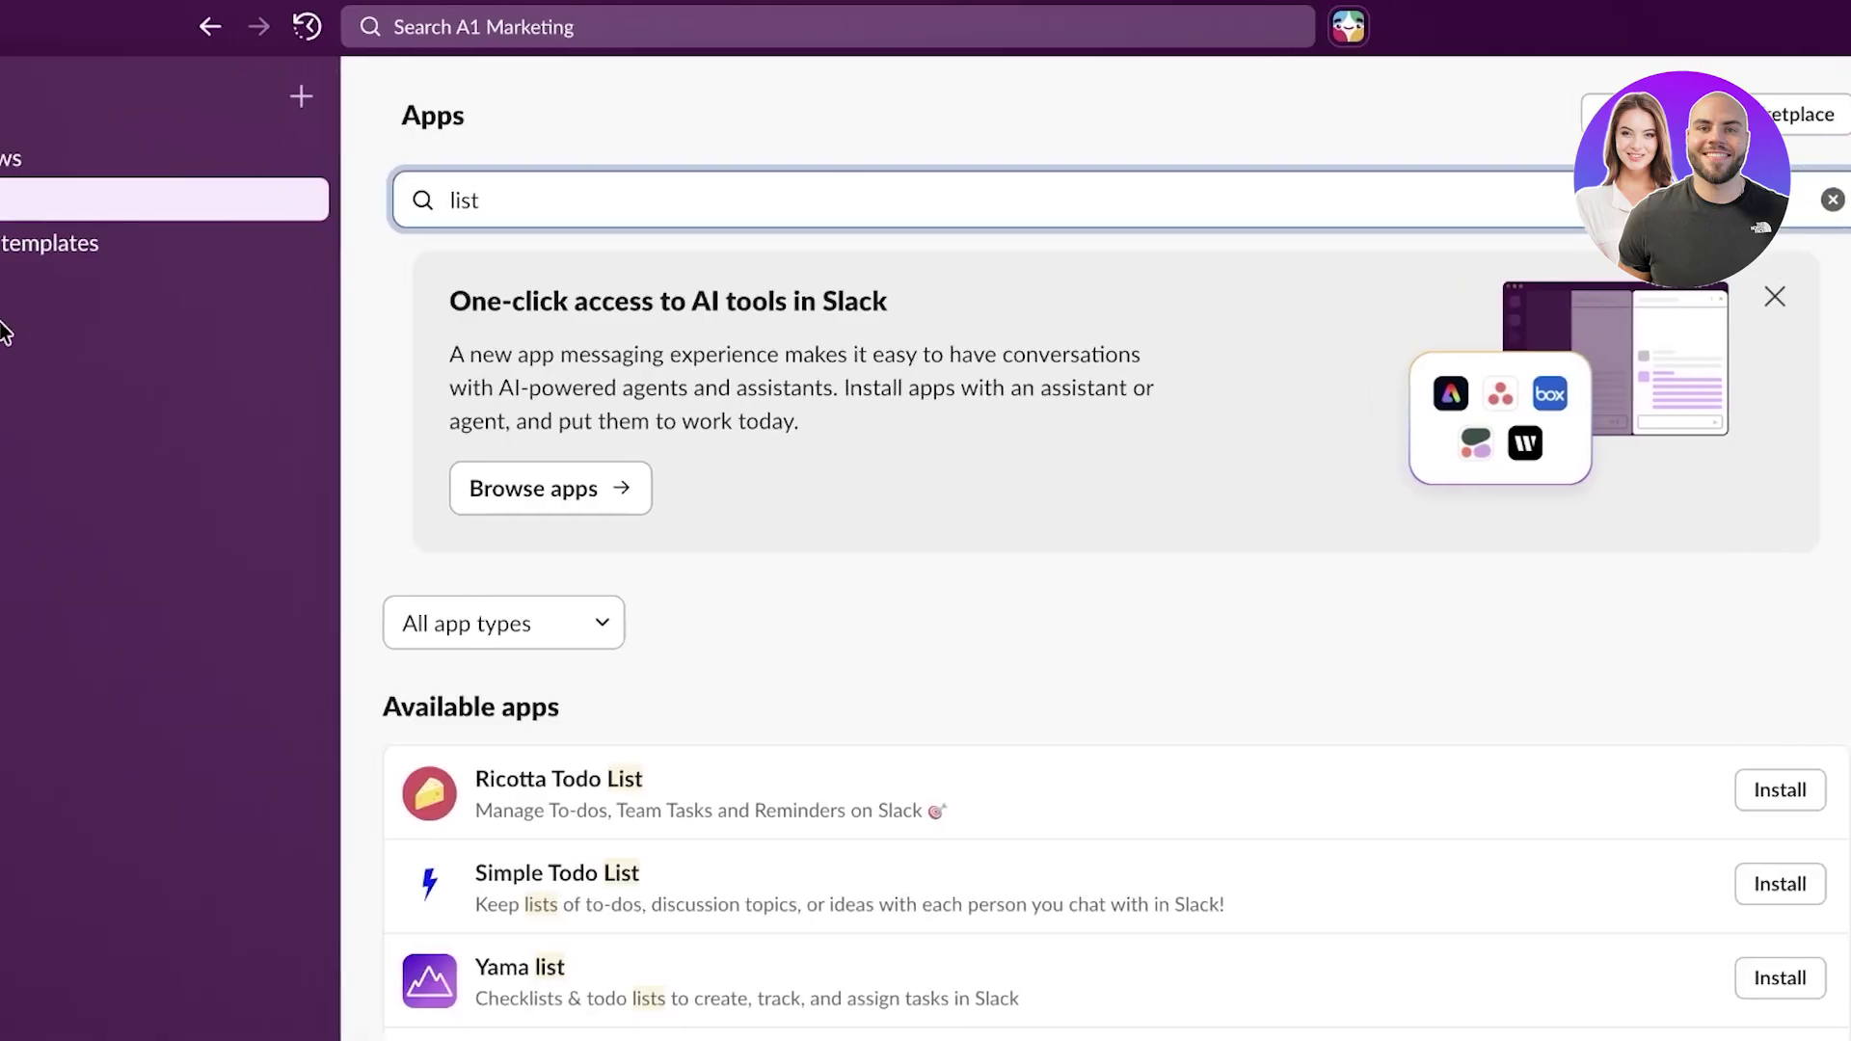
Return home to #social and bring up the sidebar organising options.
left_click(37, 530)
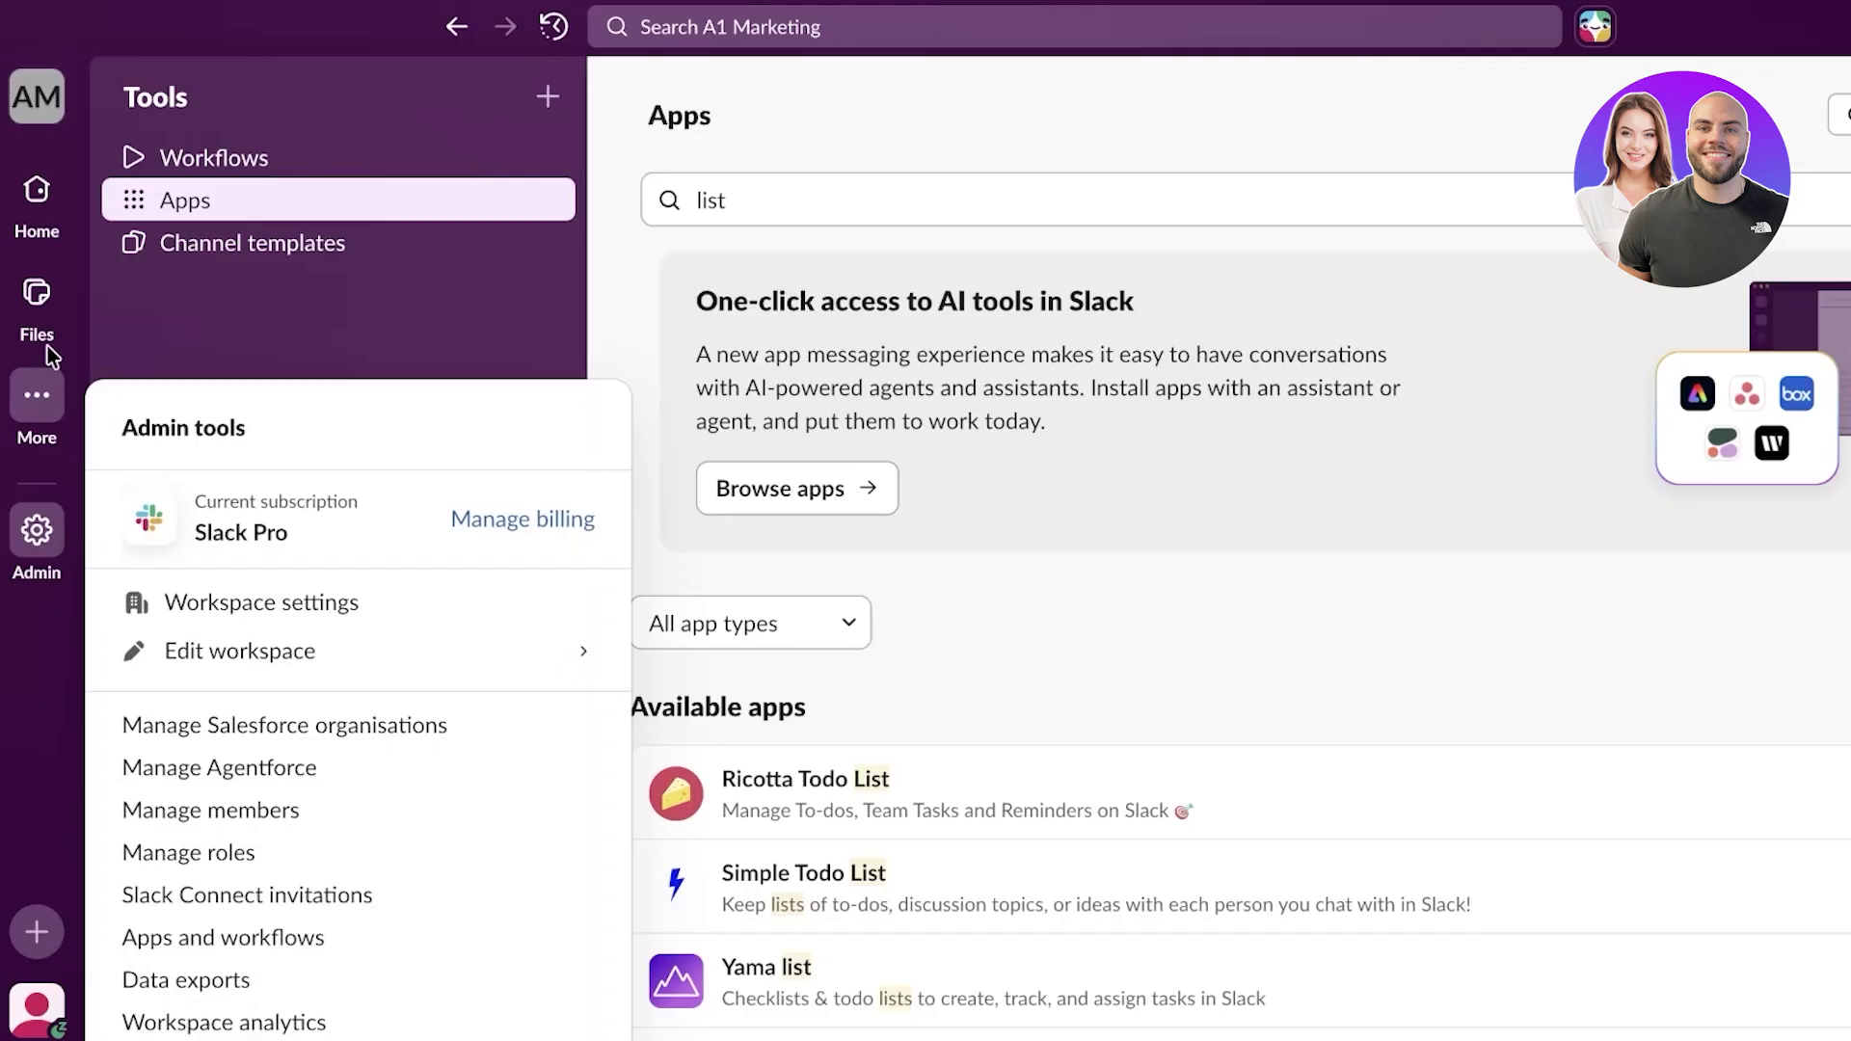
left_click(53, 214)
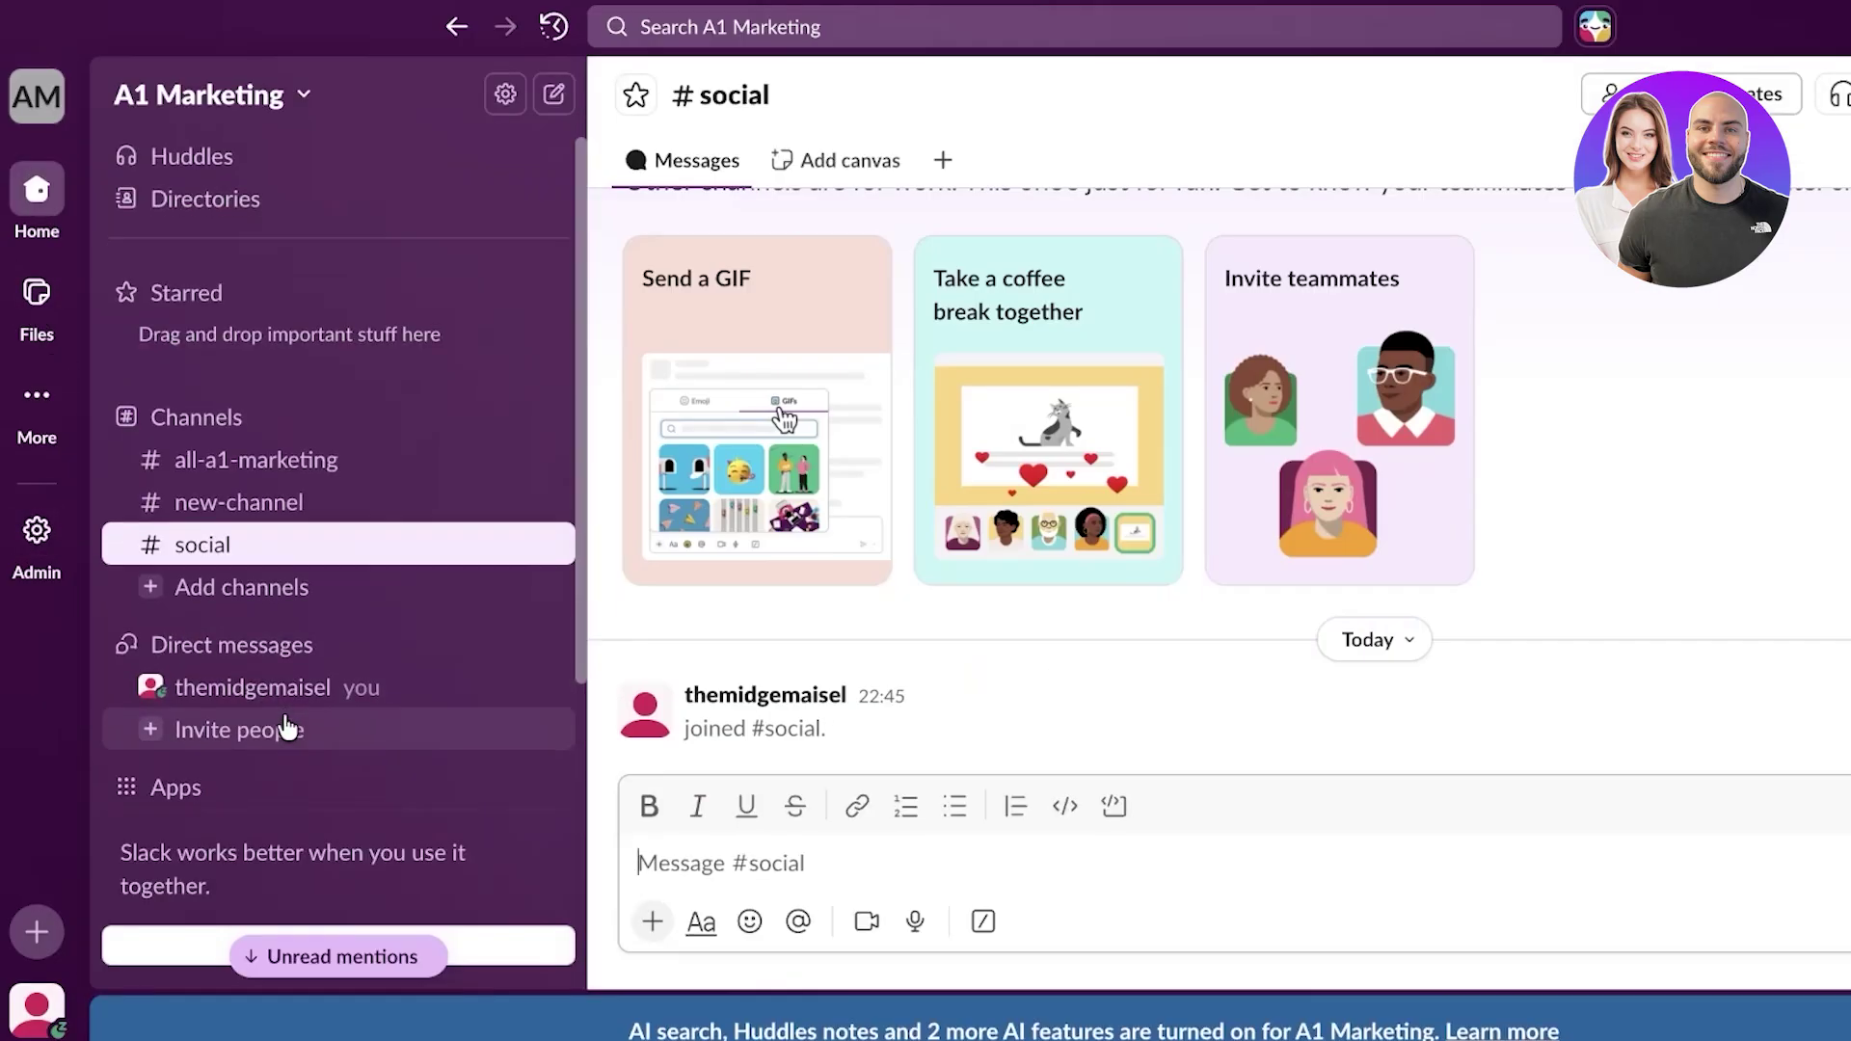
scroll(289, 727, "down", 3)
scroll(428, 318, "up", 3)
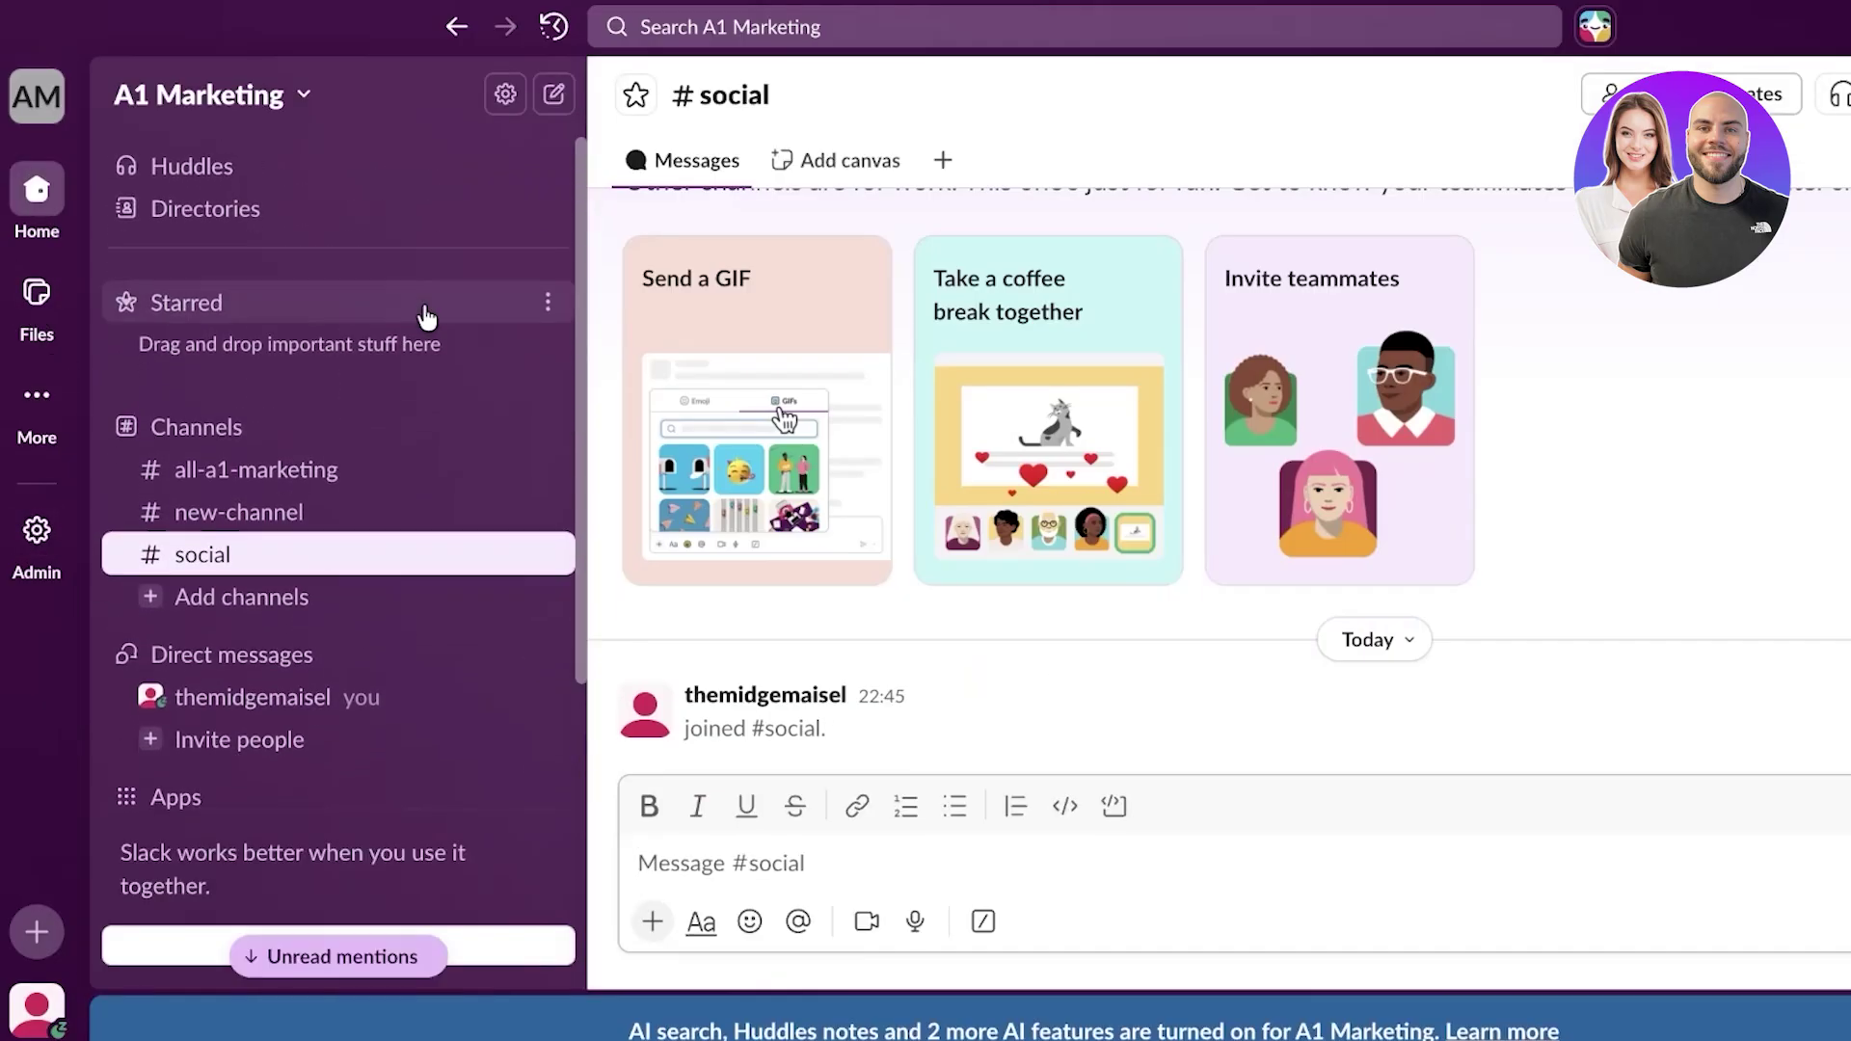
left_click(487, 87)
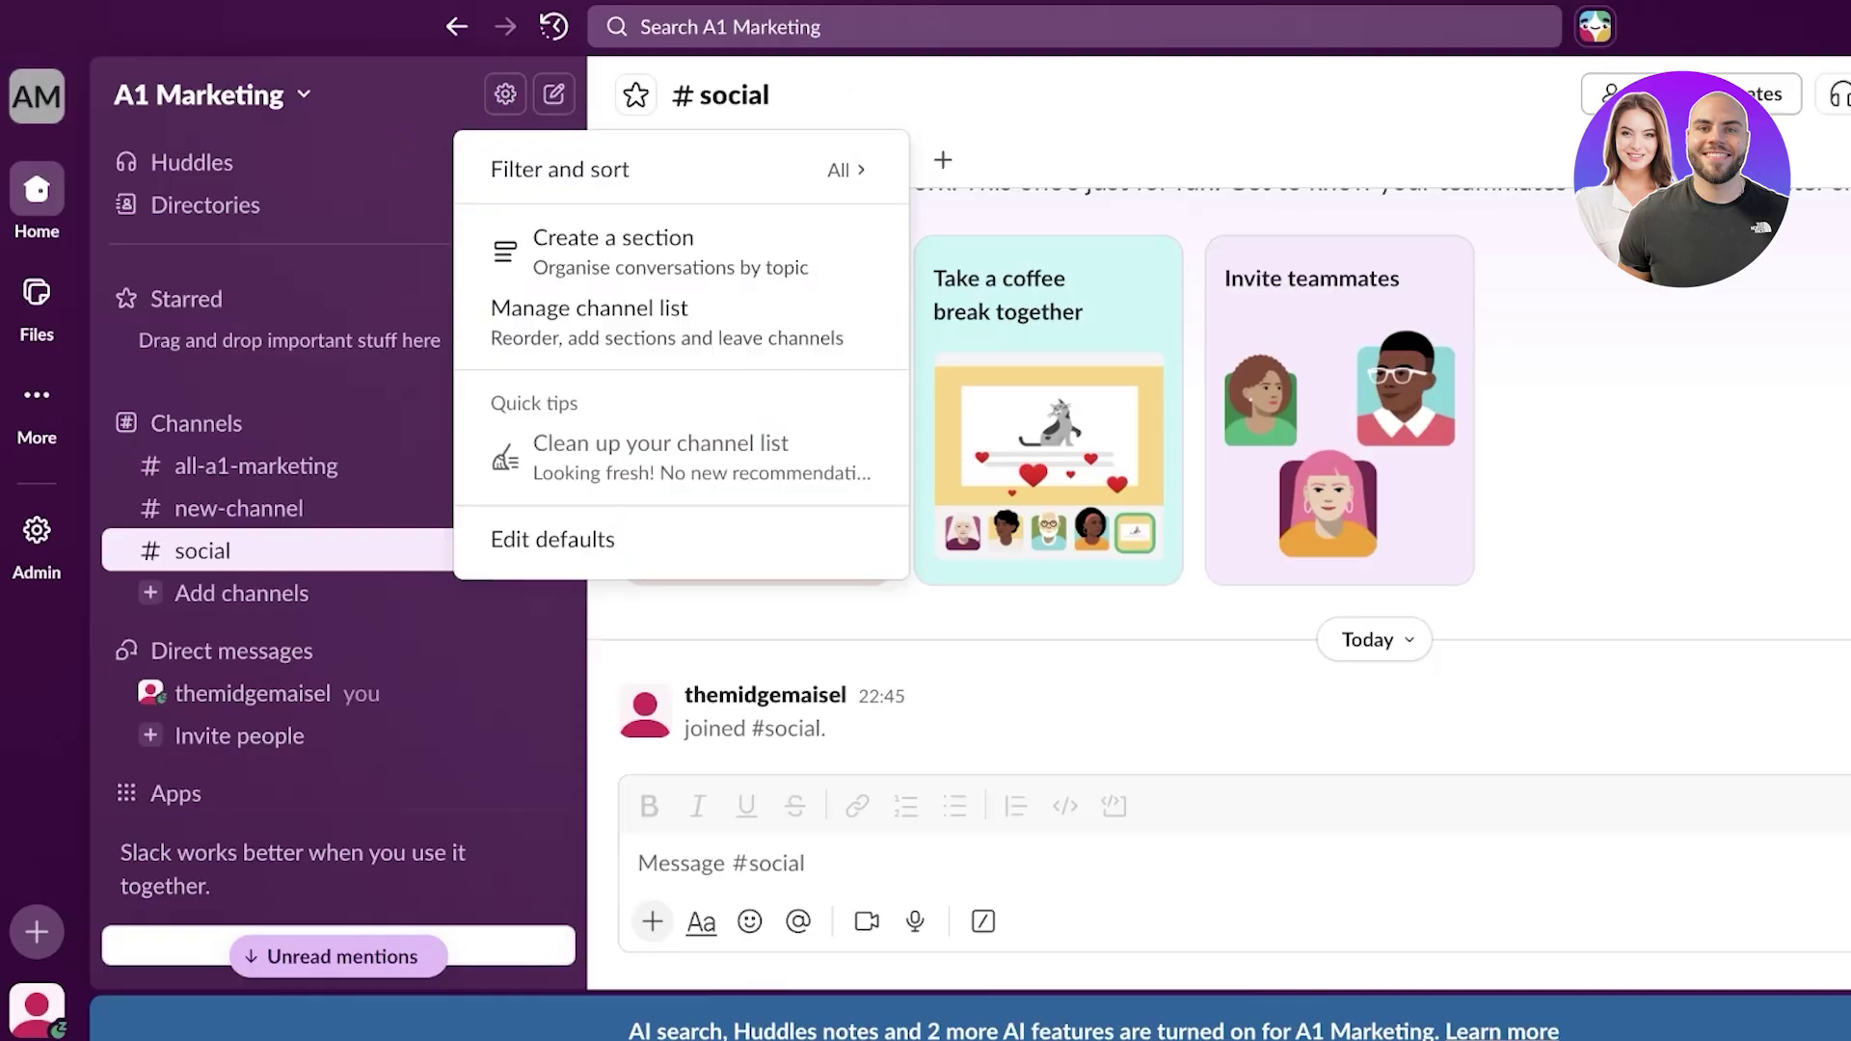
Search the web for 'slack list' in a new browser tab.
key("ctrl+t")
type("slack list")
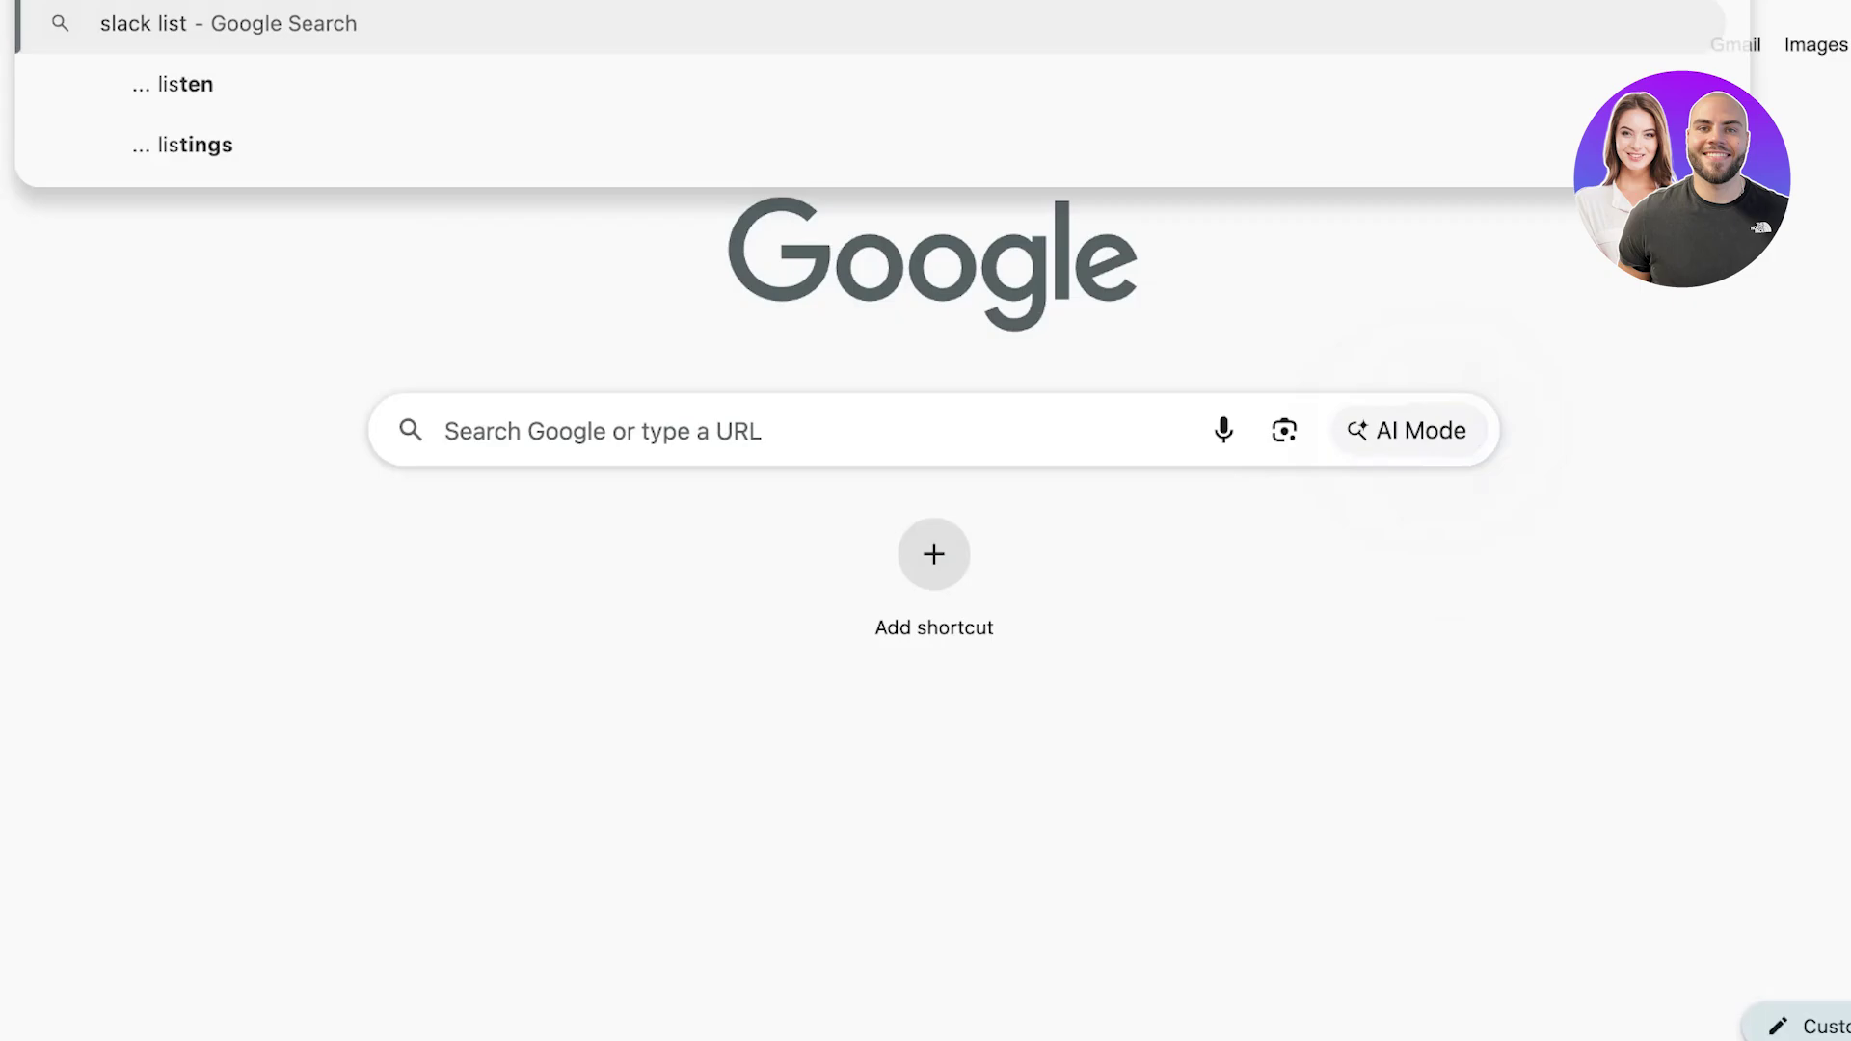
key("Return")
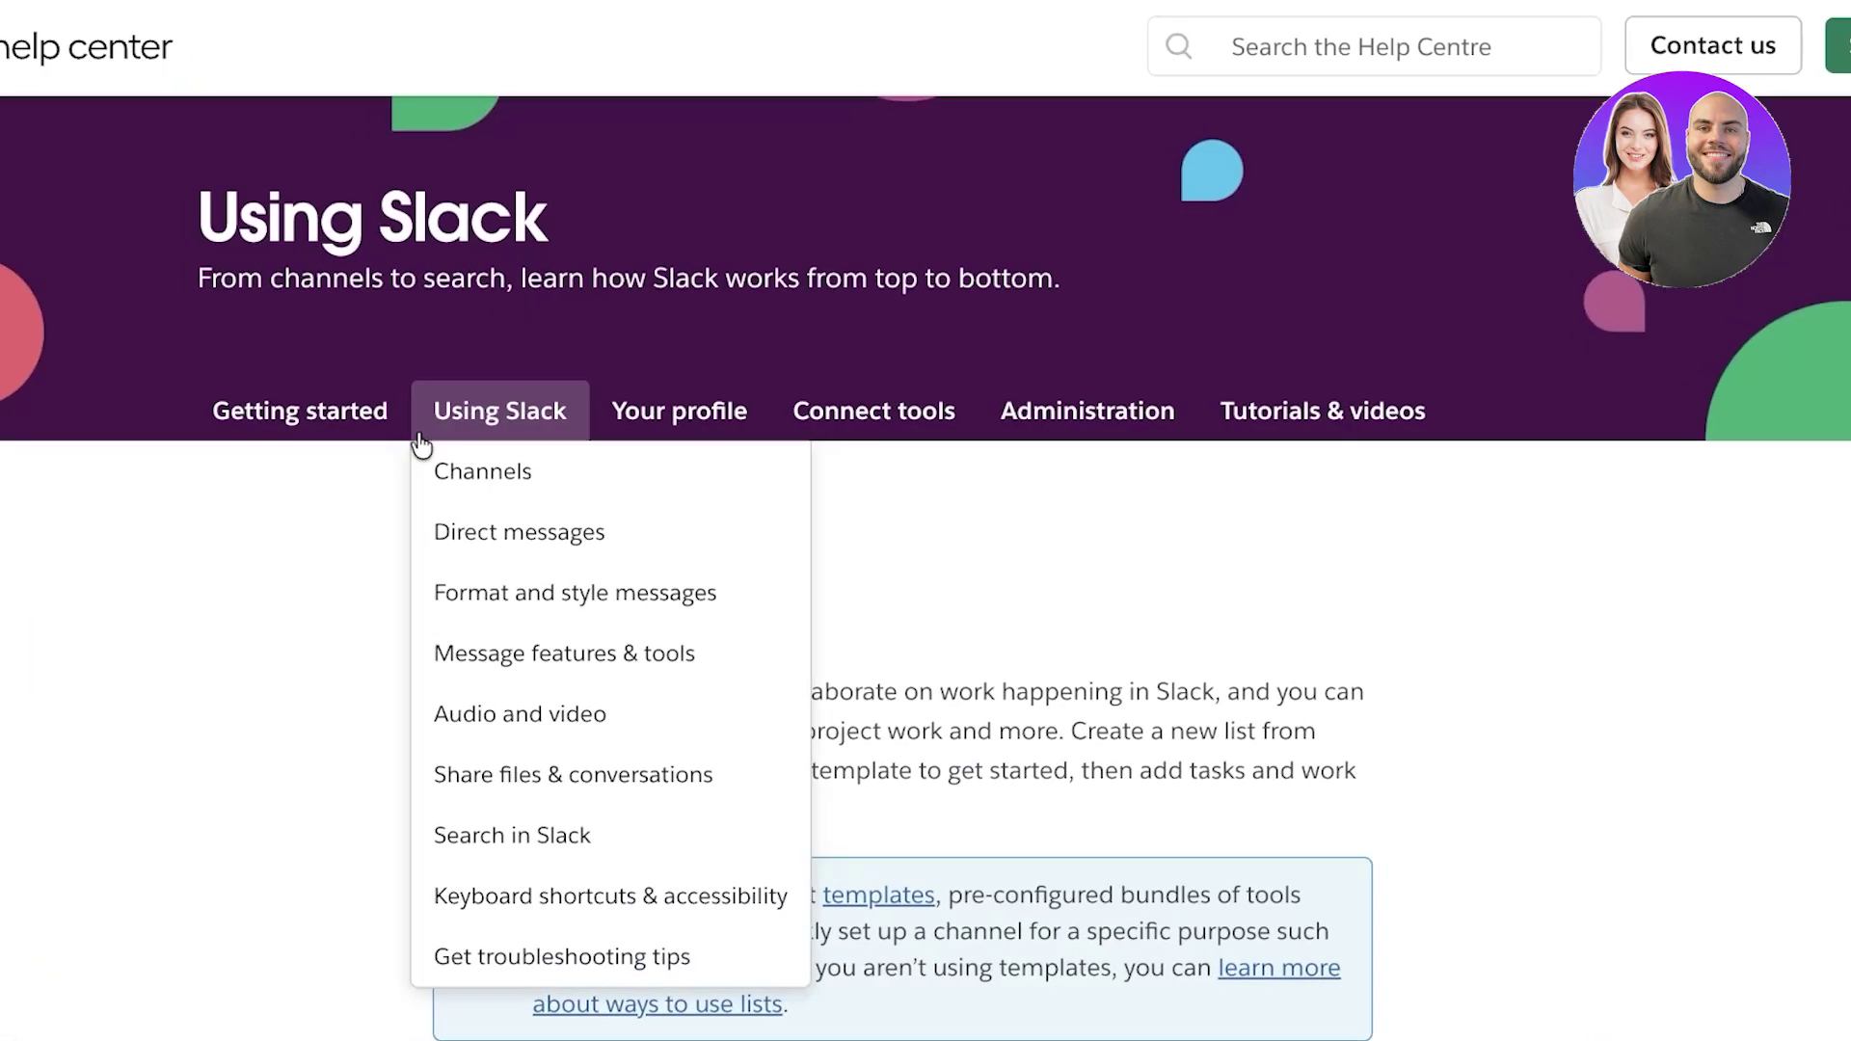
Read the Use lists in Slack article down to Create a list and show its Desktop steps.
scroll(476, 437, "down", 5)
scroll(468, 460, "down", 10)
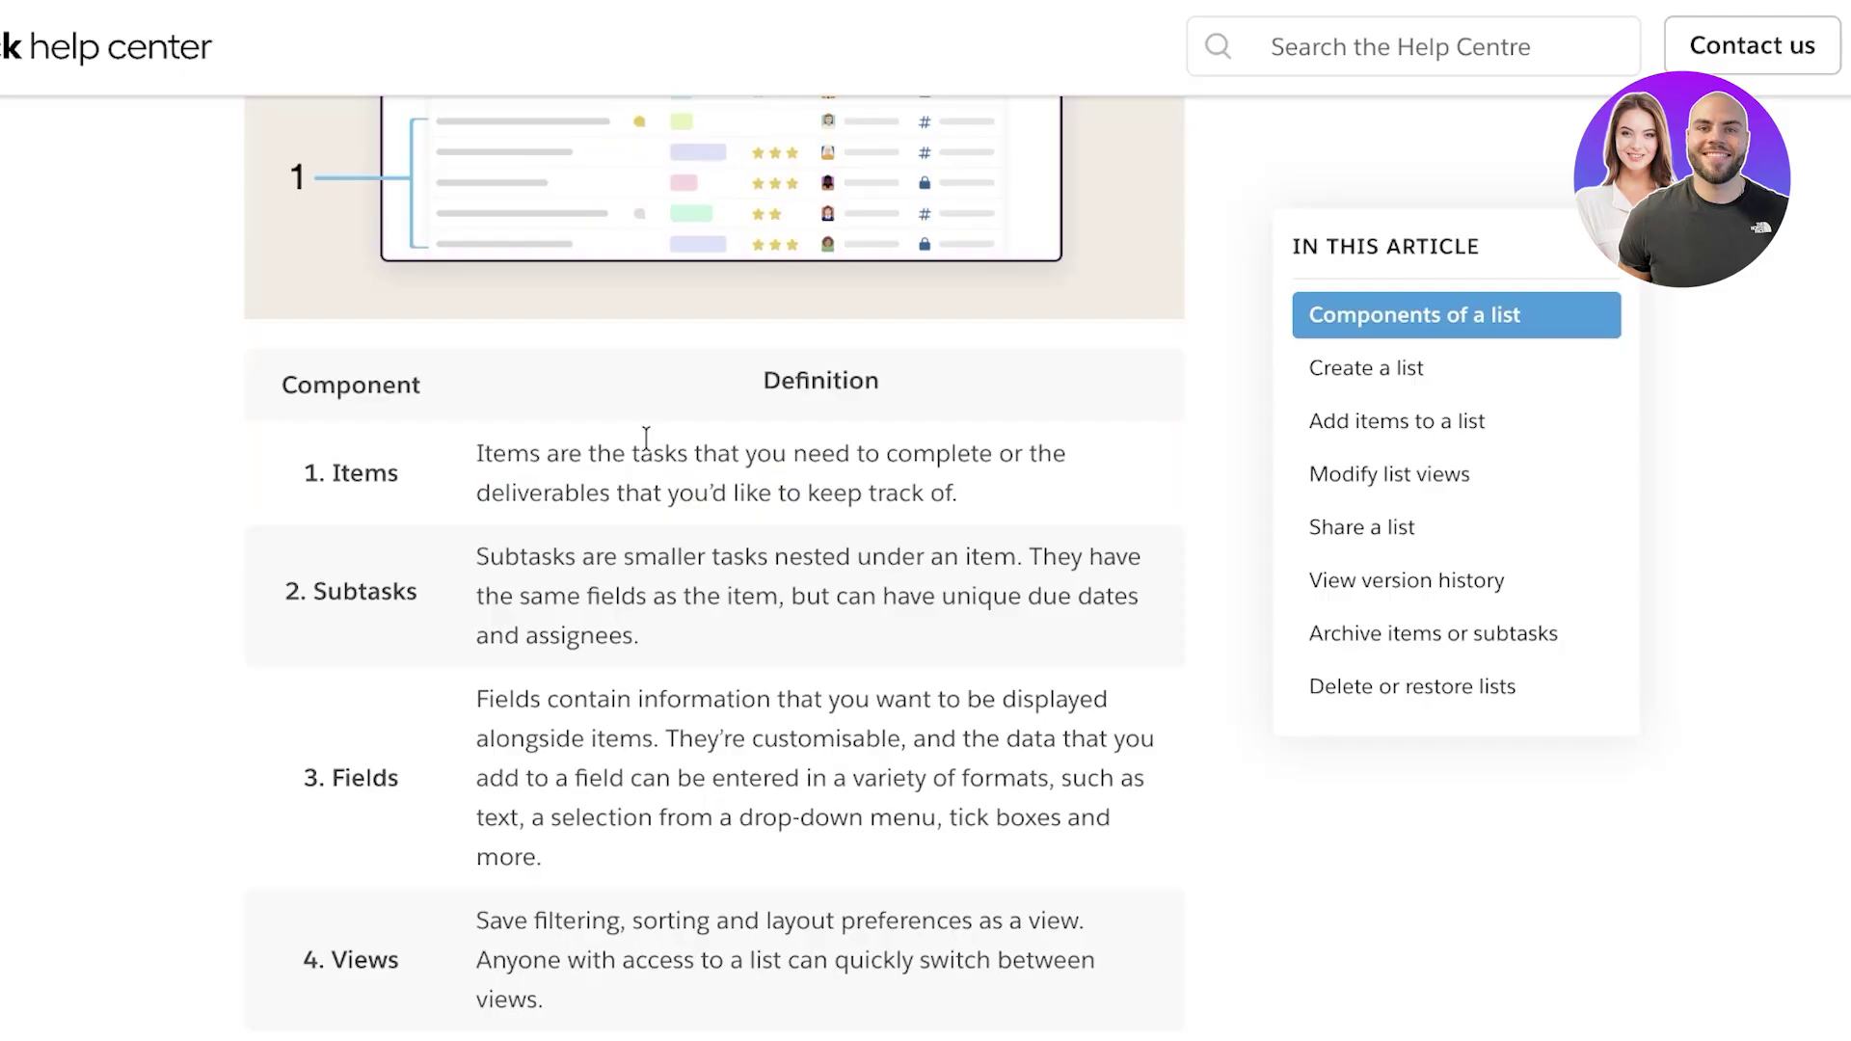
scroll(789, 444, "down", 3)
scroll(789, 444, "up", 6)
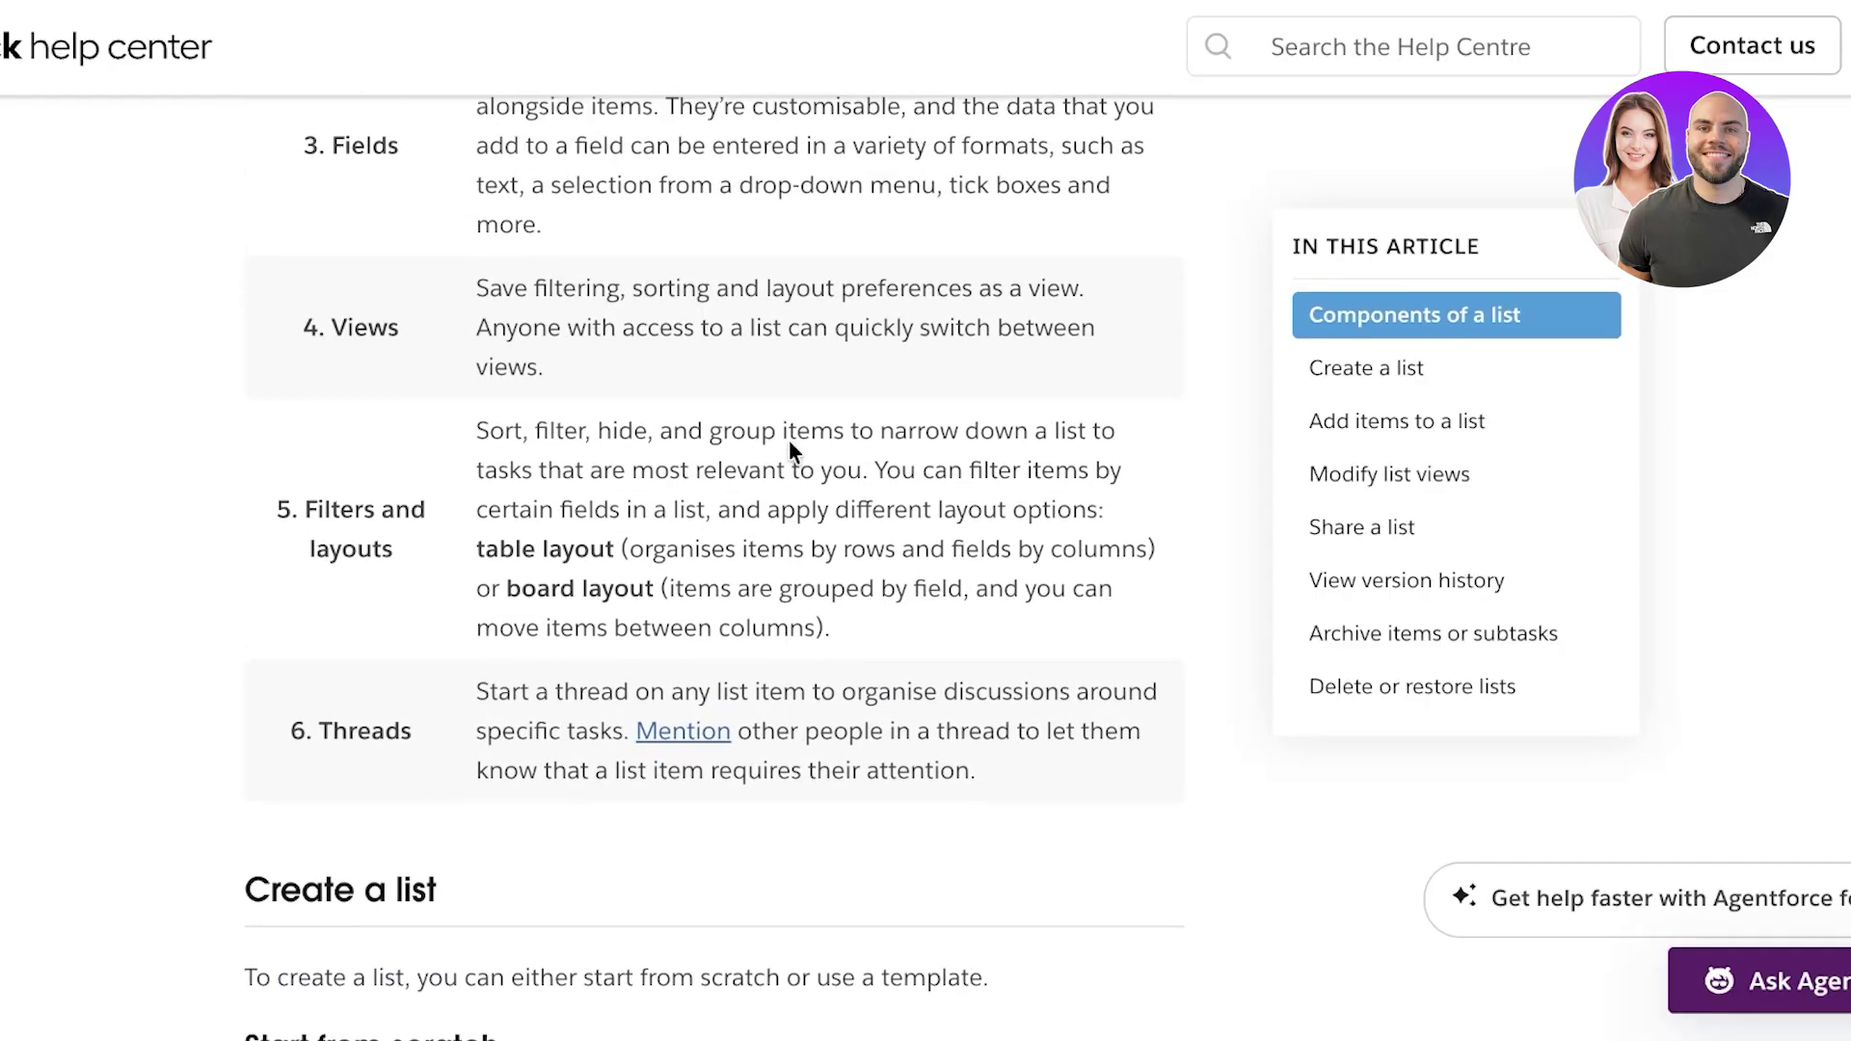
scroll(788, 444, "up", 5)
scroll(789, 443, "down", 12)
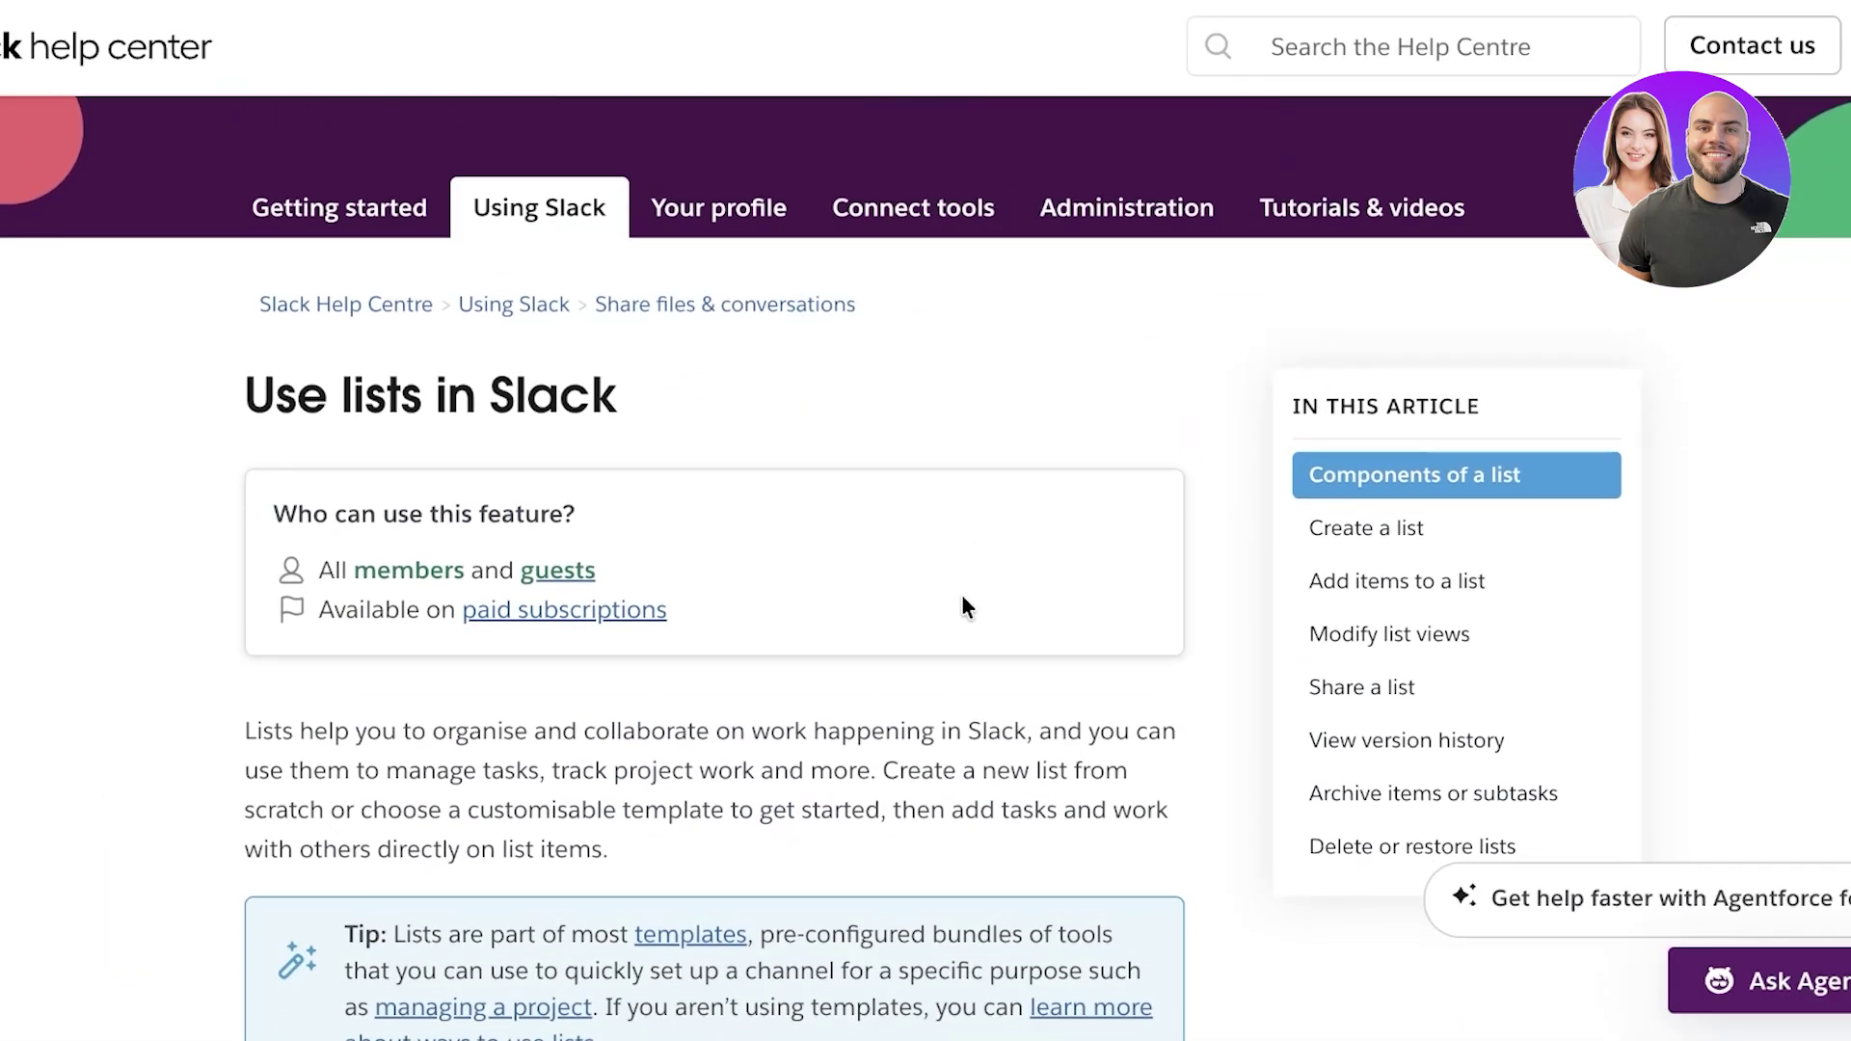
scroll(687, 590, "down", 10)
scroll(750, 571, "down", 1)
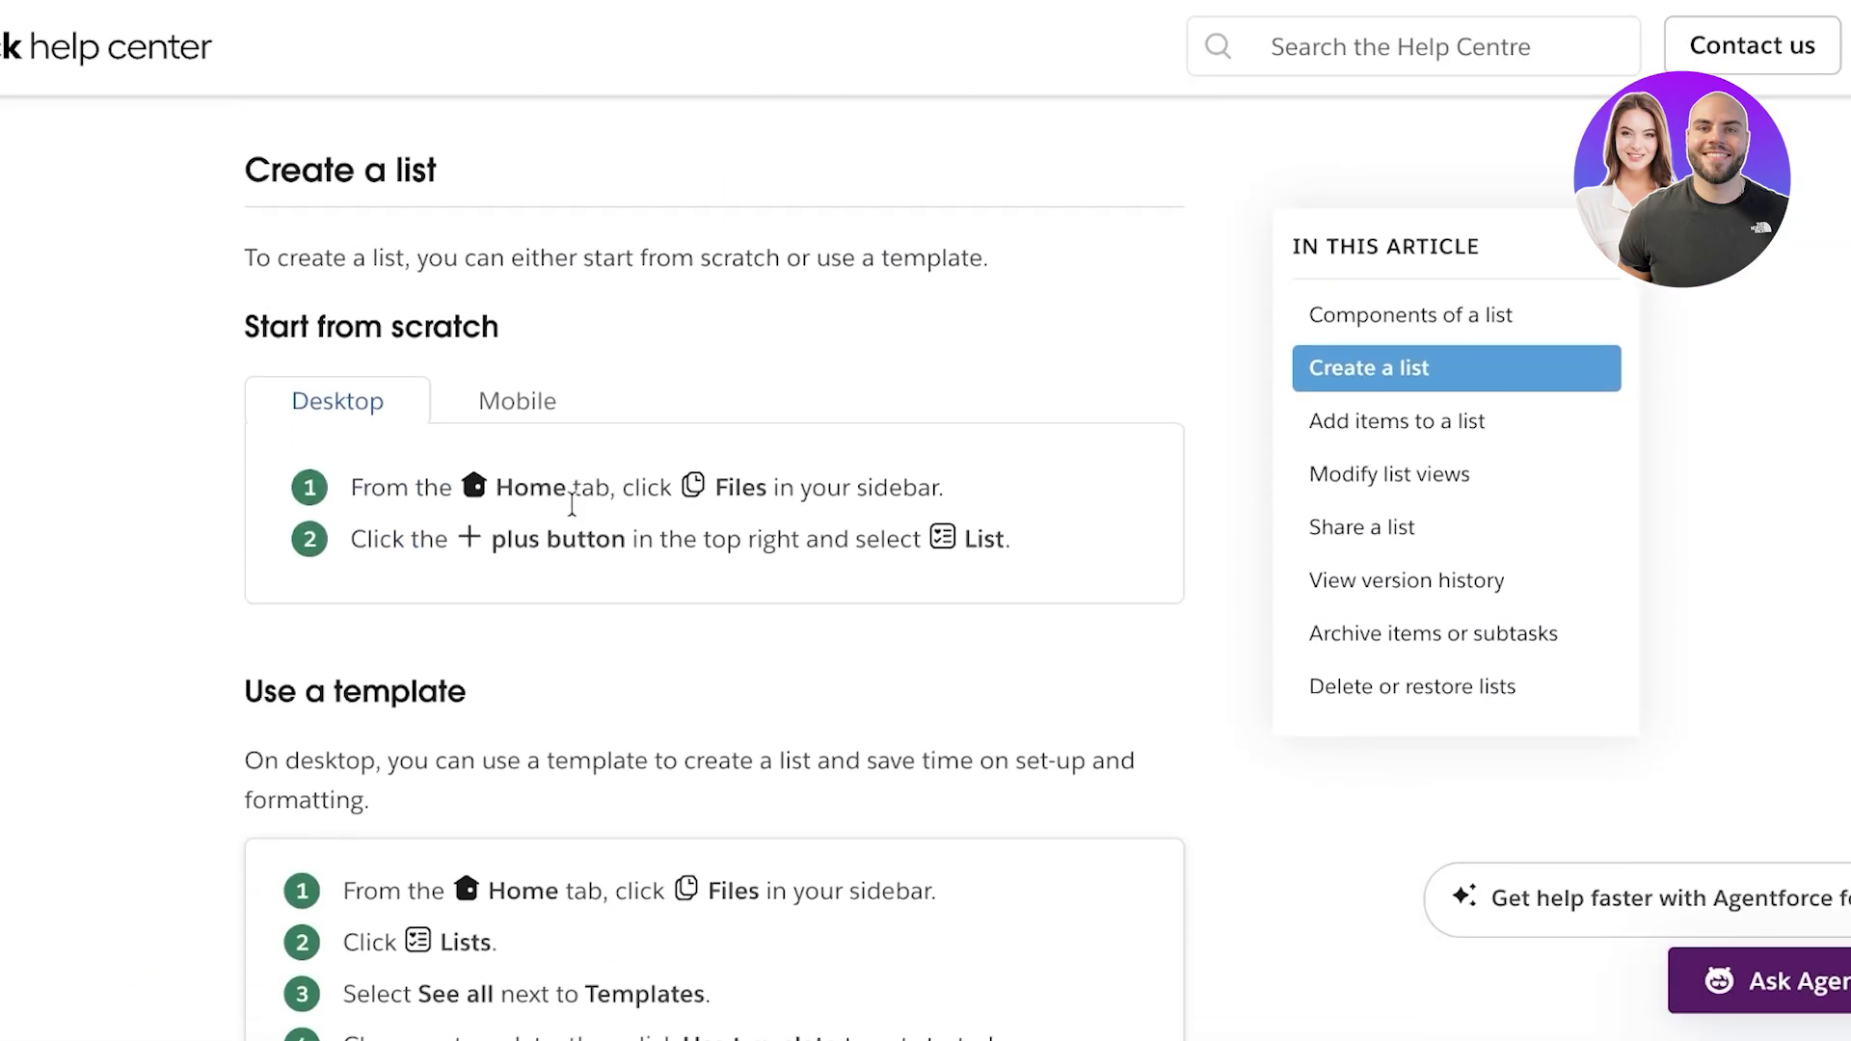
left_click(347, 397)
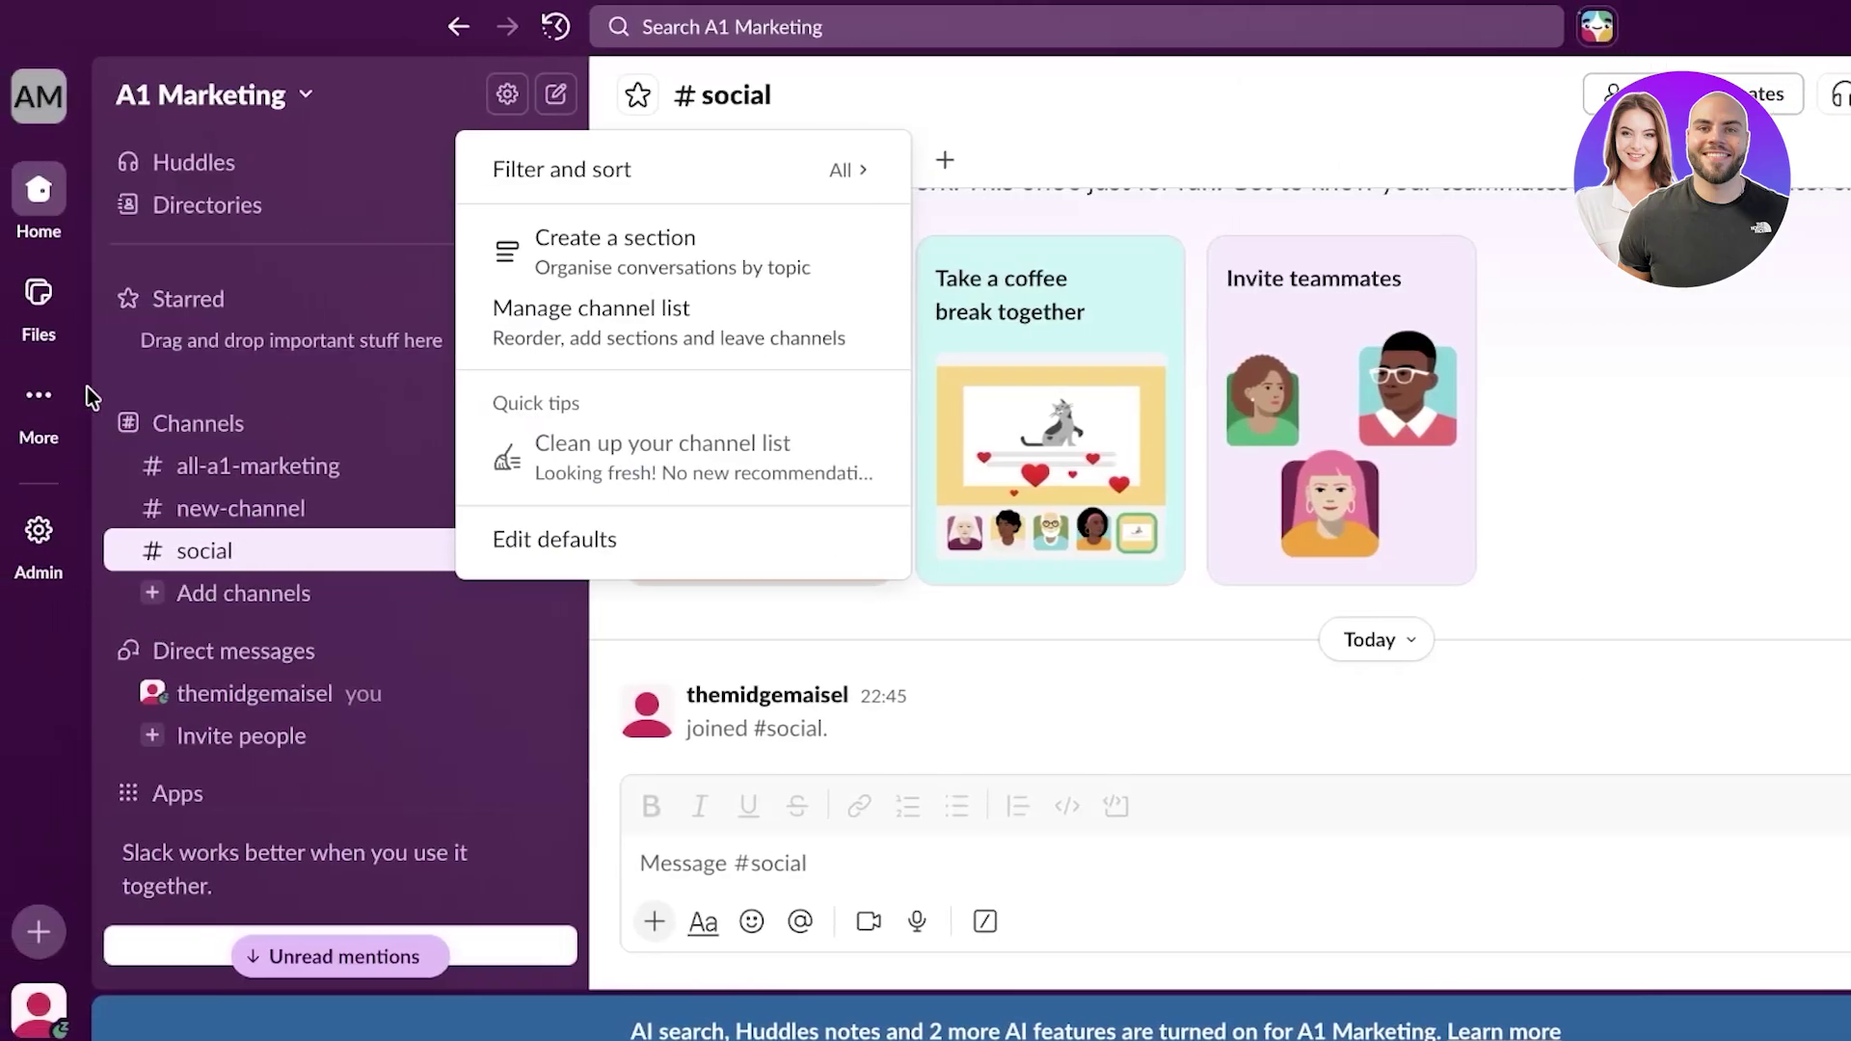
Glance at the sidebar management options, then show the Lists page under Files.
left_click(86, 401)
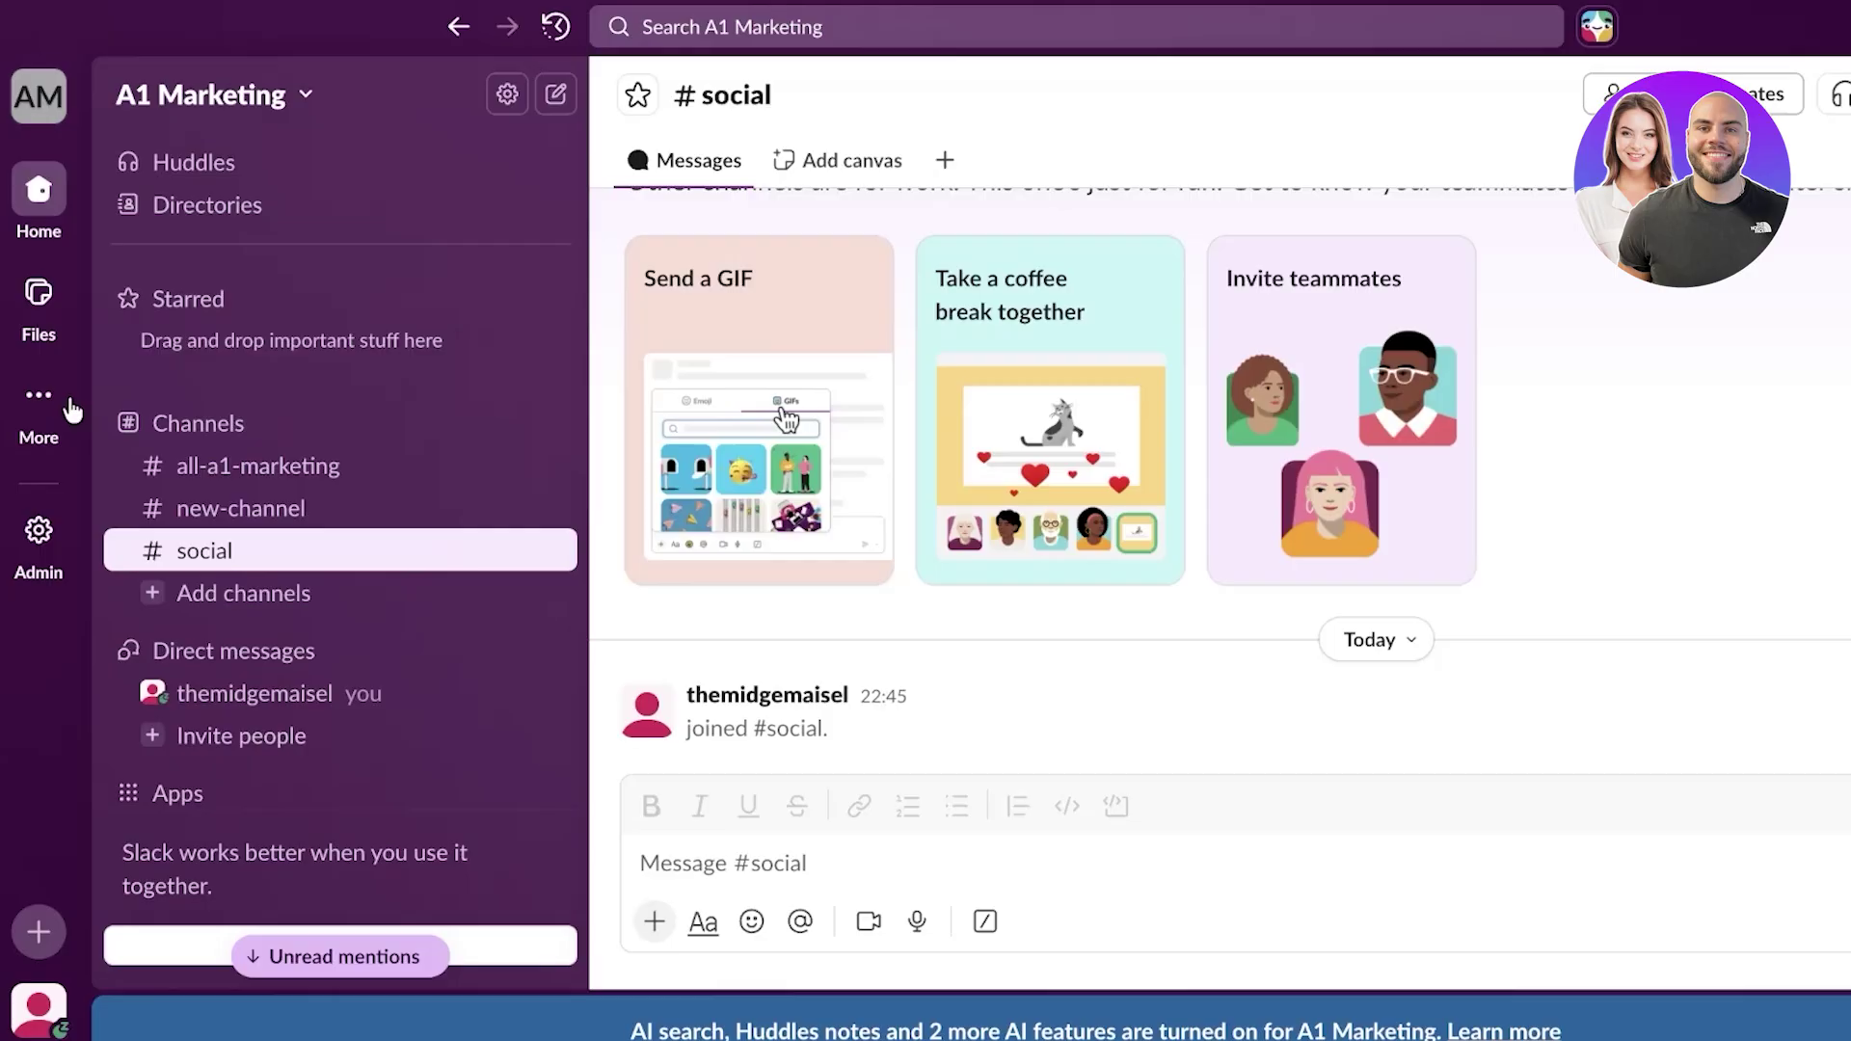
mouse_move(68, 417)
scroll(198, 559, "down", 3)
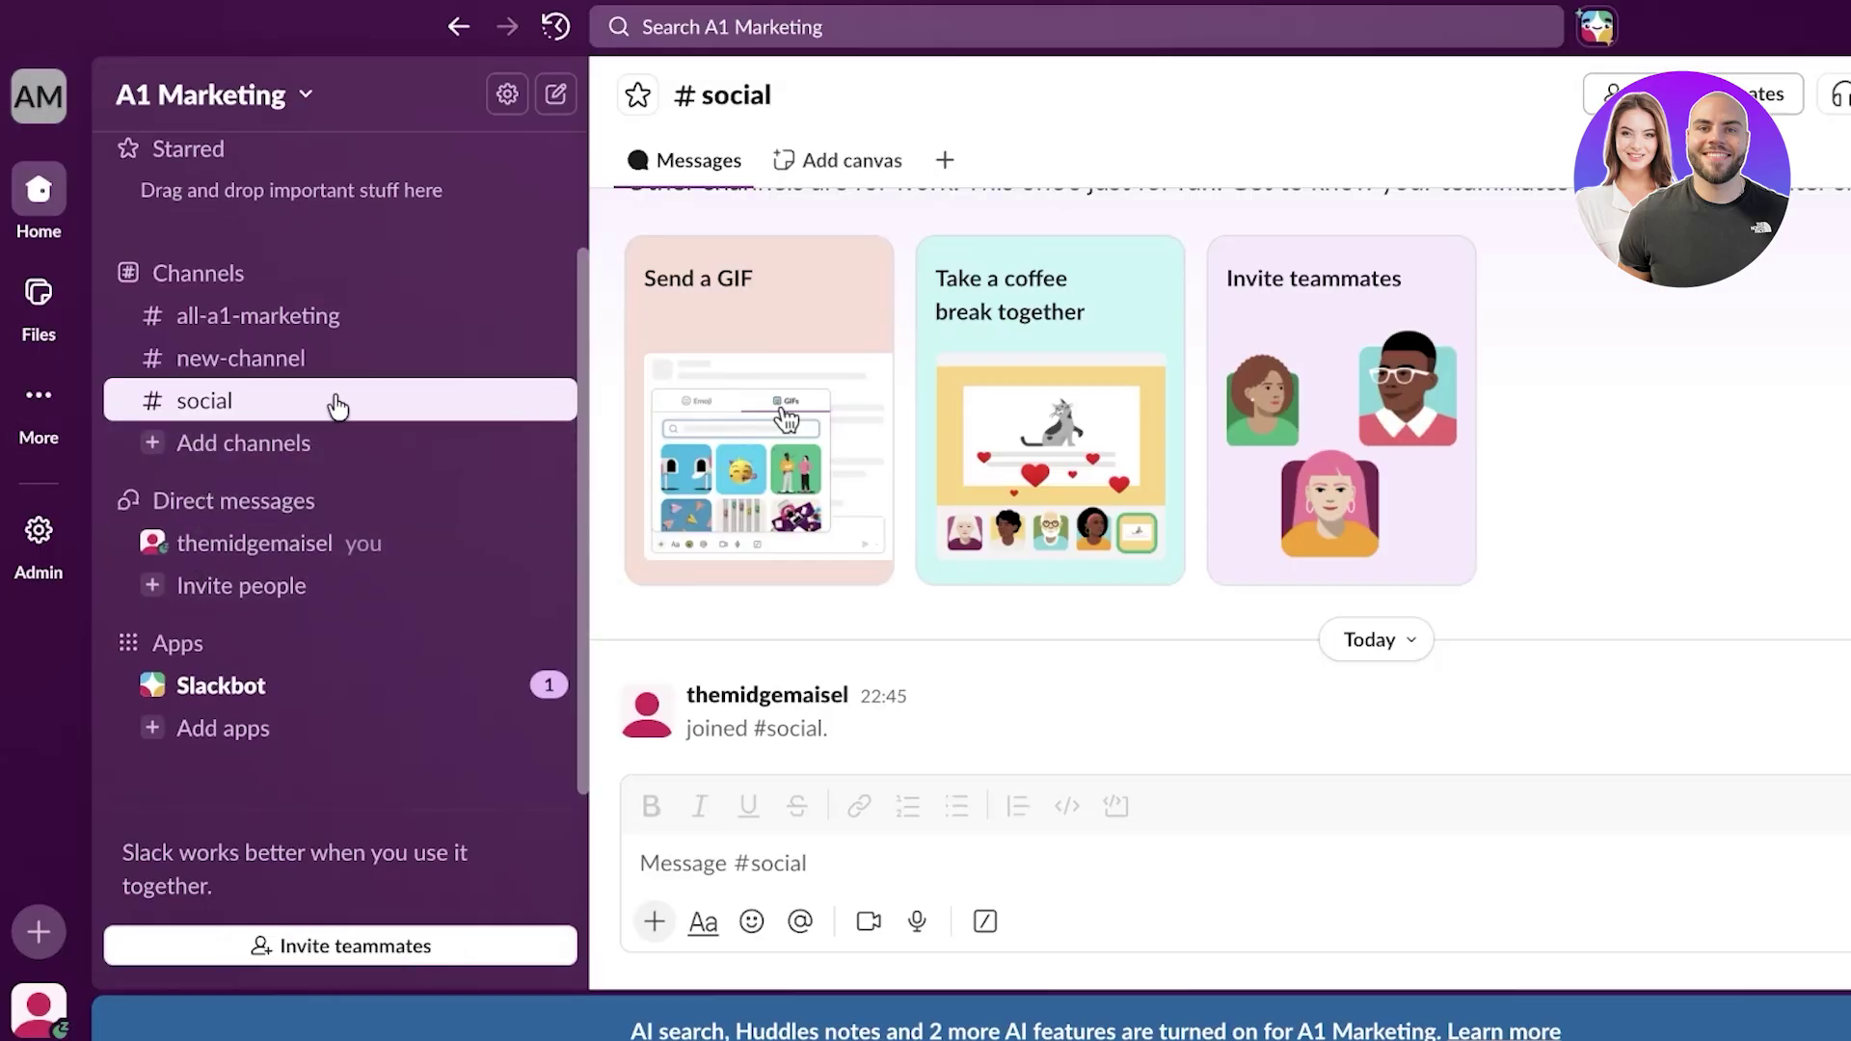
scroll(337, 405, "up", 3)
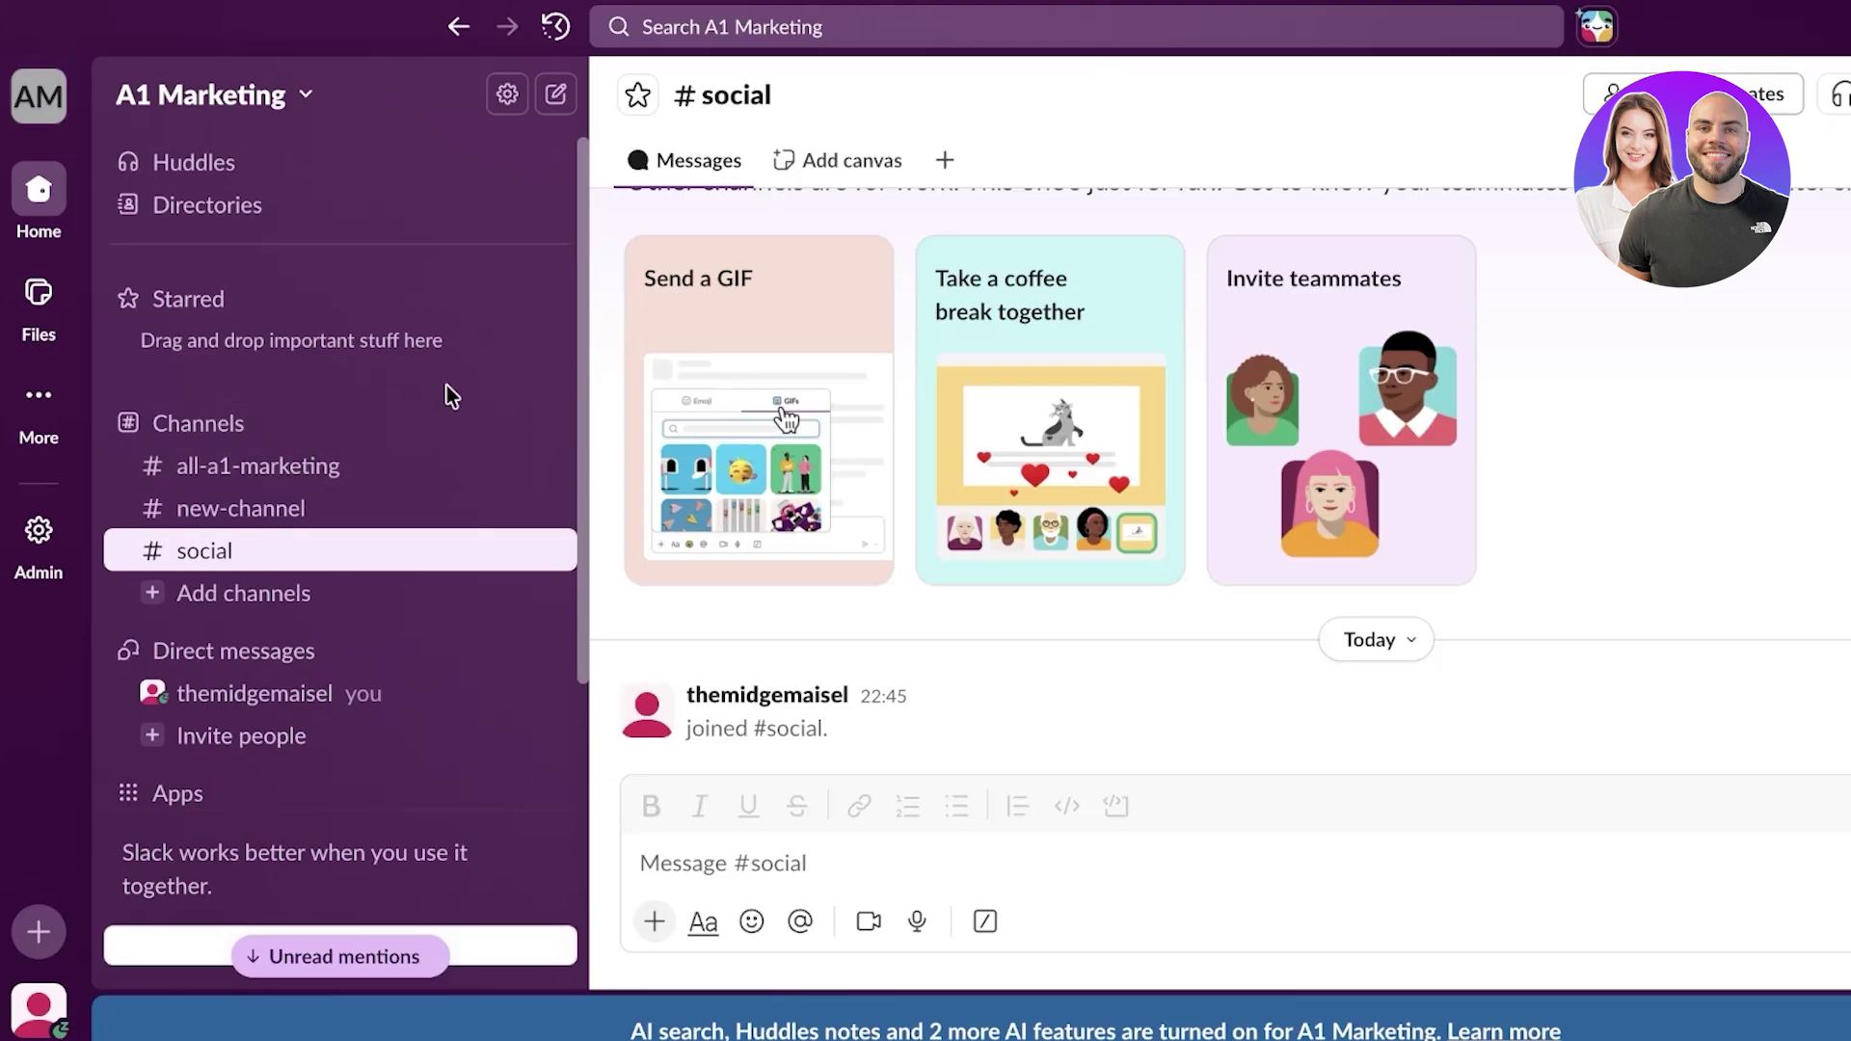
left_click(516, 91)
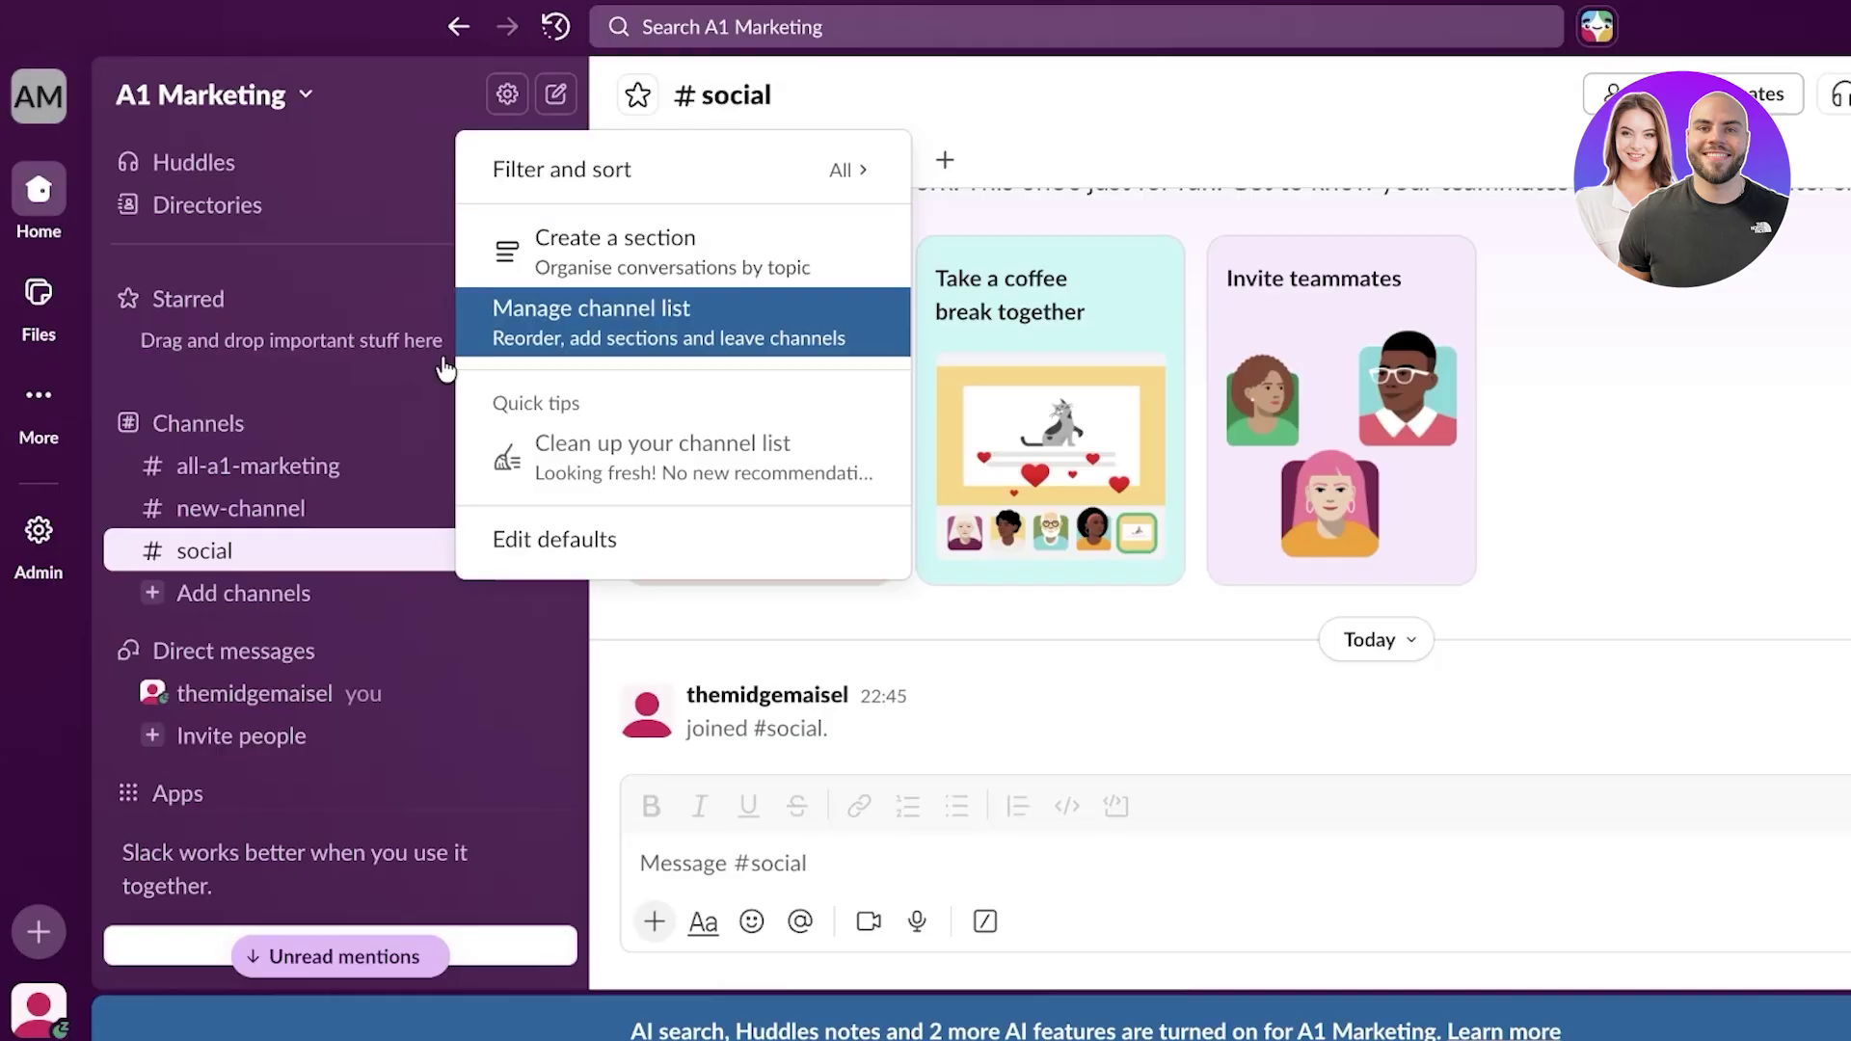
key("Escape")
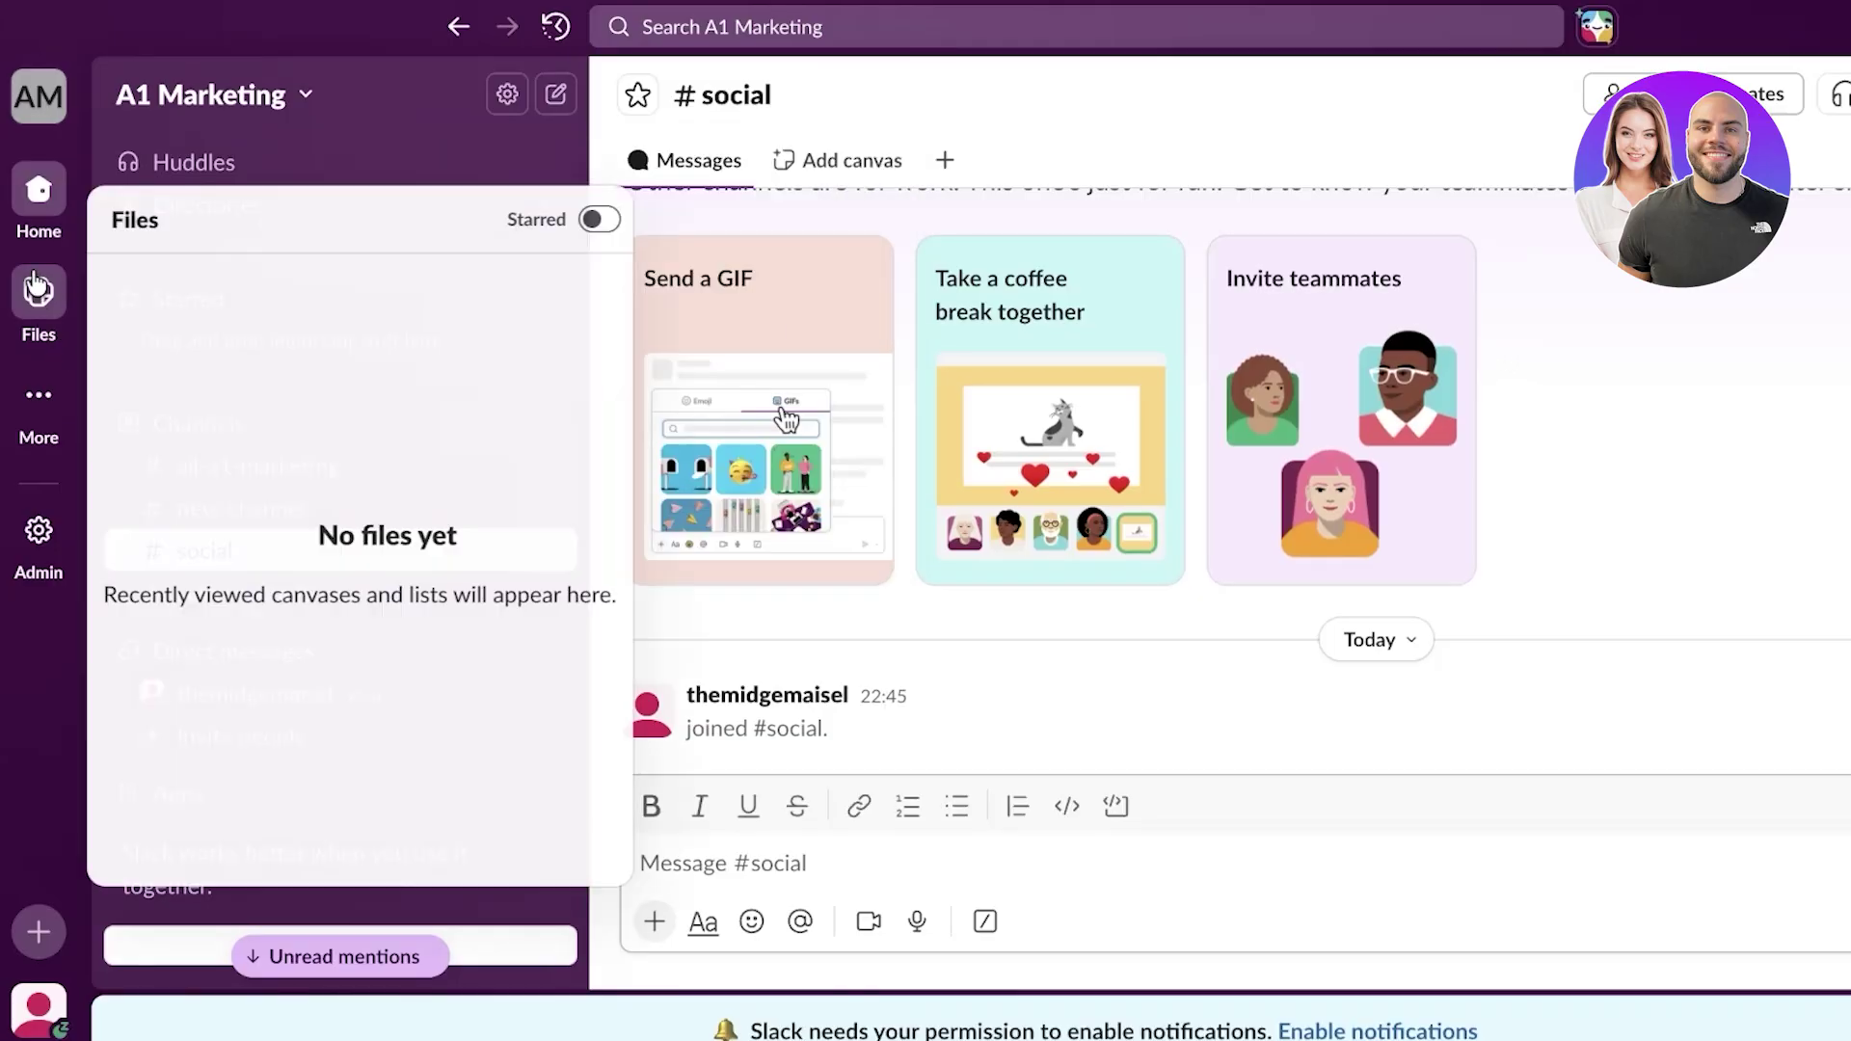
left_click(38, 292)
left_click(172, 242)
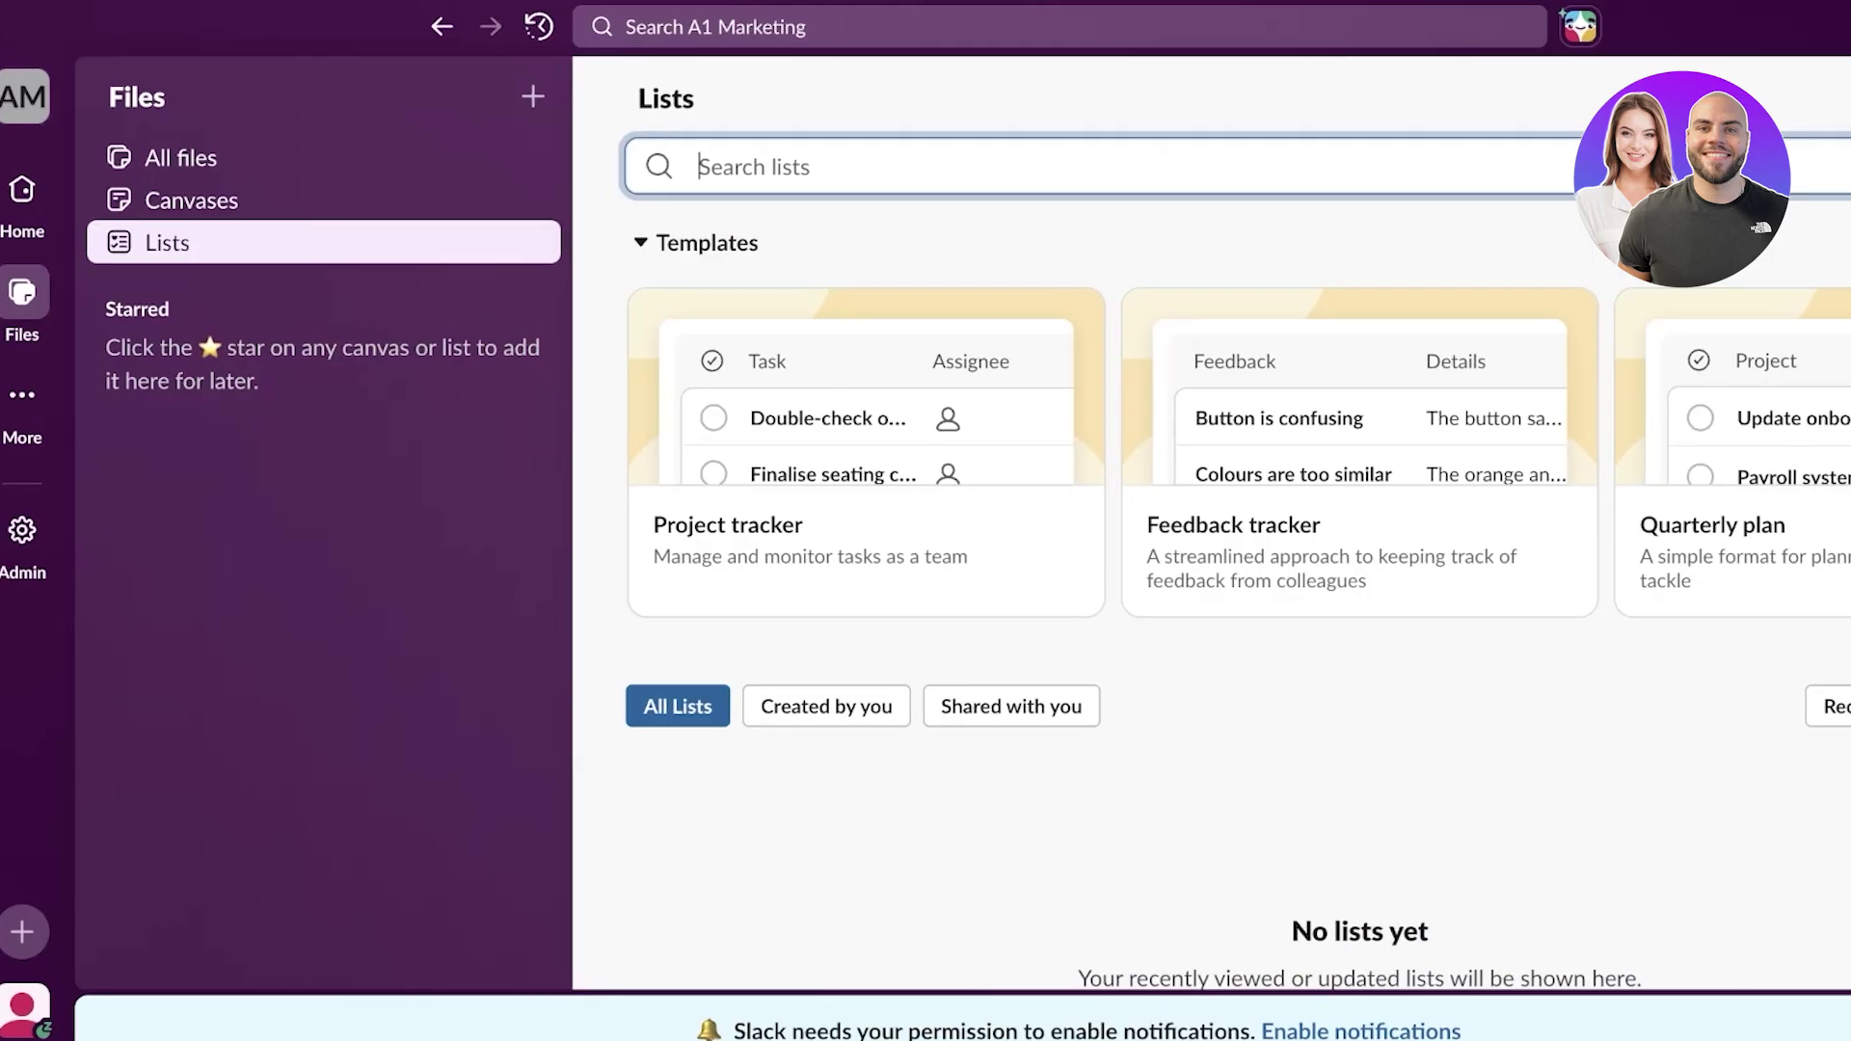
Create a list from the Project tracker template after previewing templates in the gallery.
left_click(1716, 491)
scroll(362, 374, "down", 3)
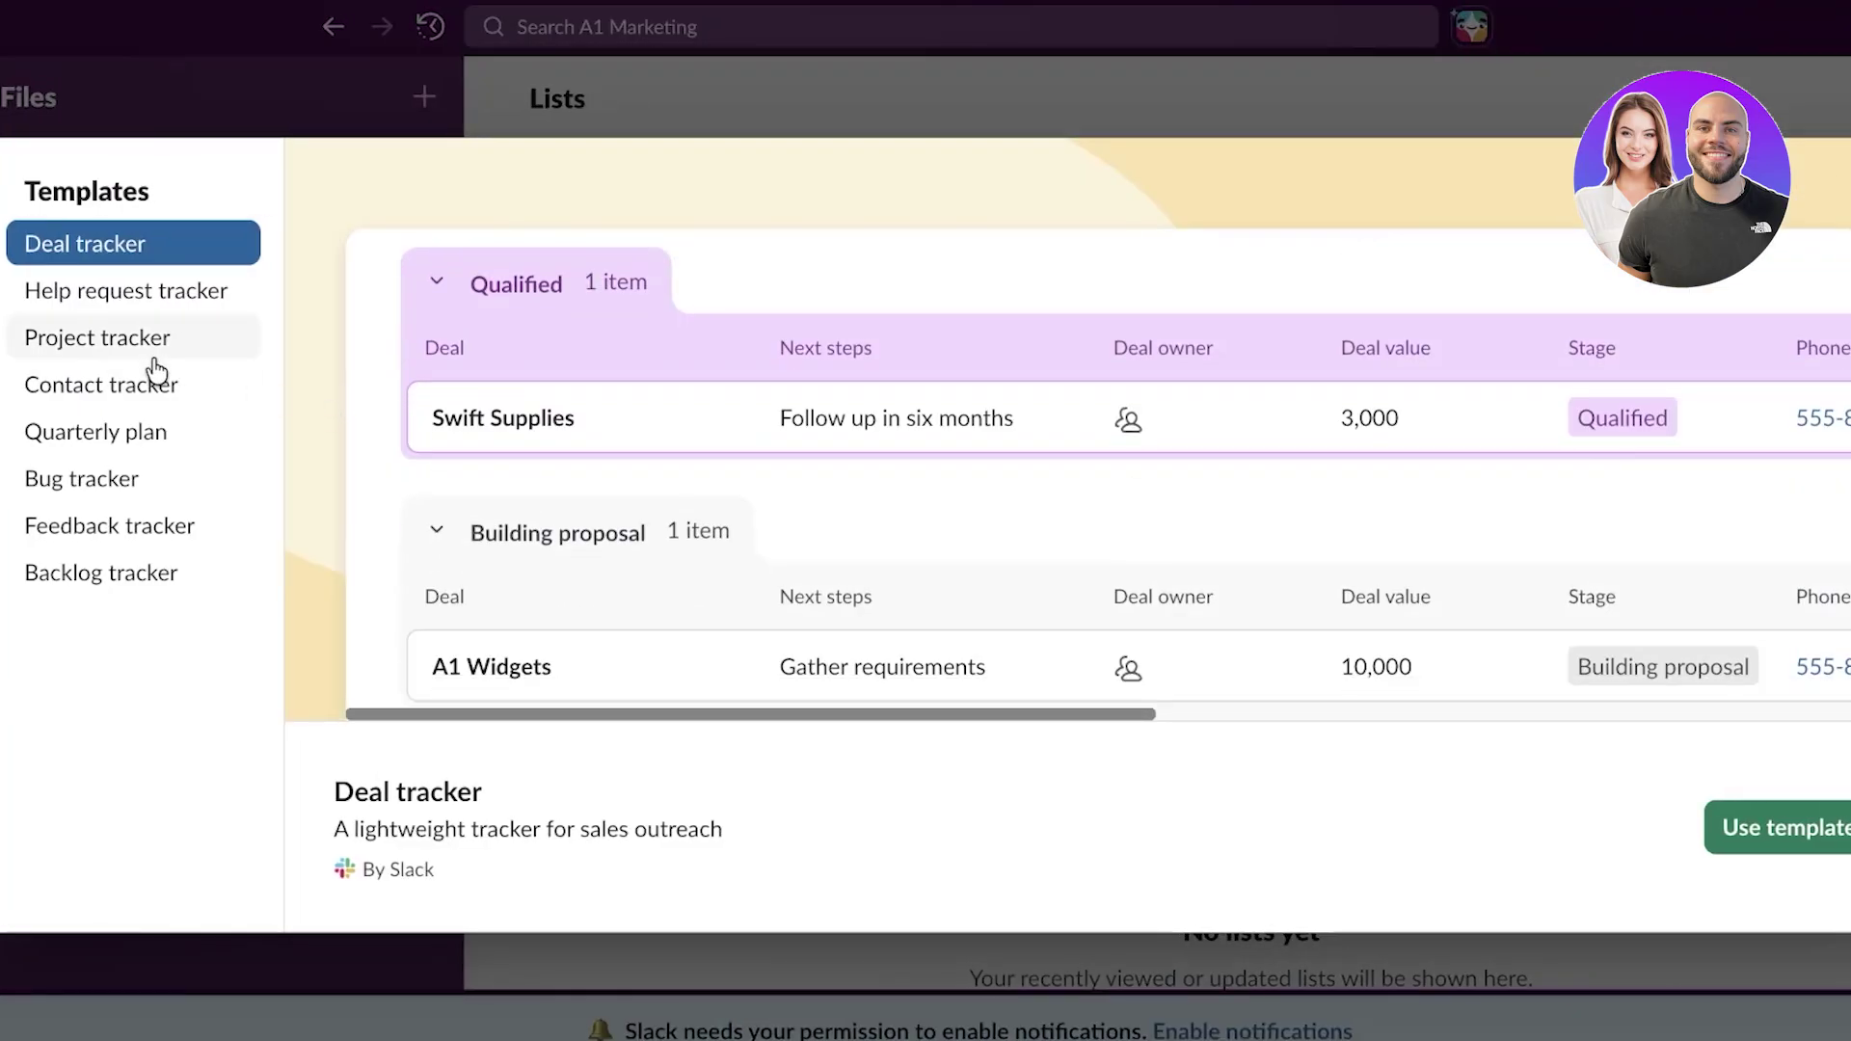
left_click(147, 290)
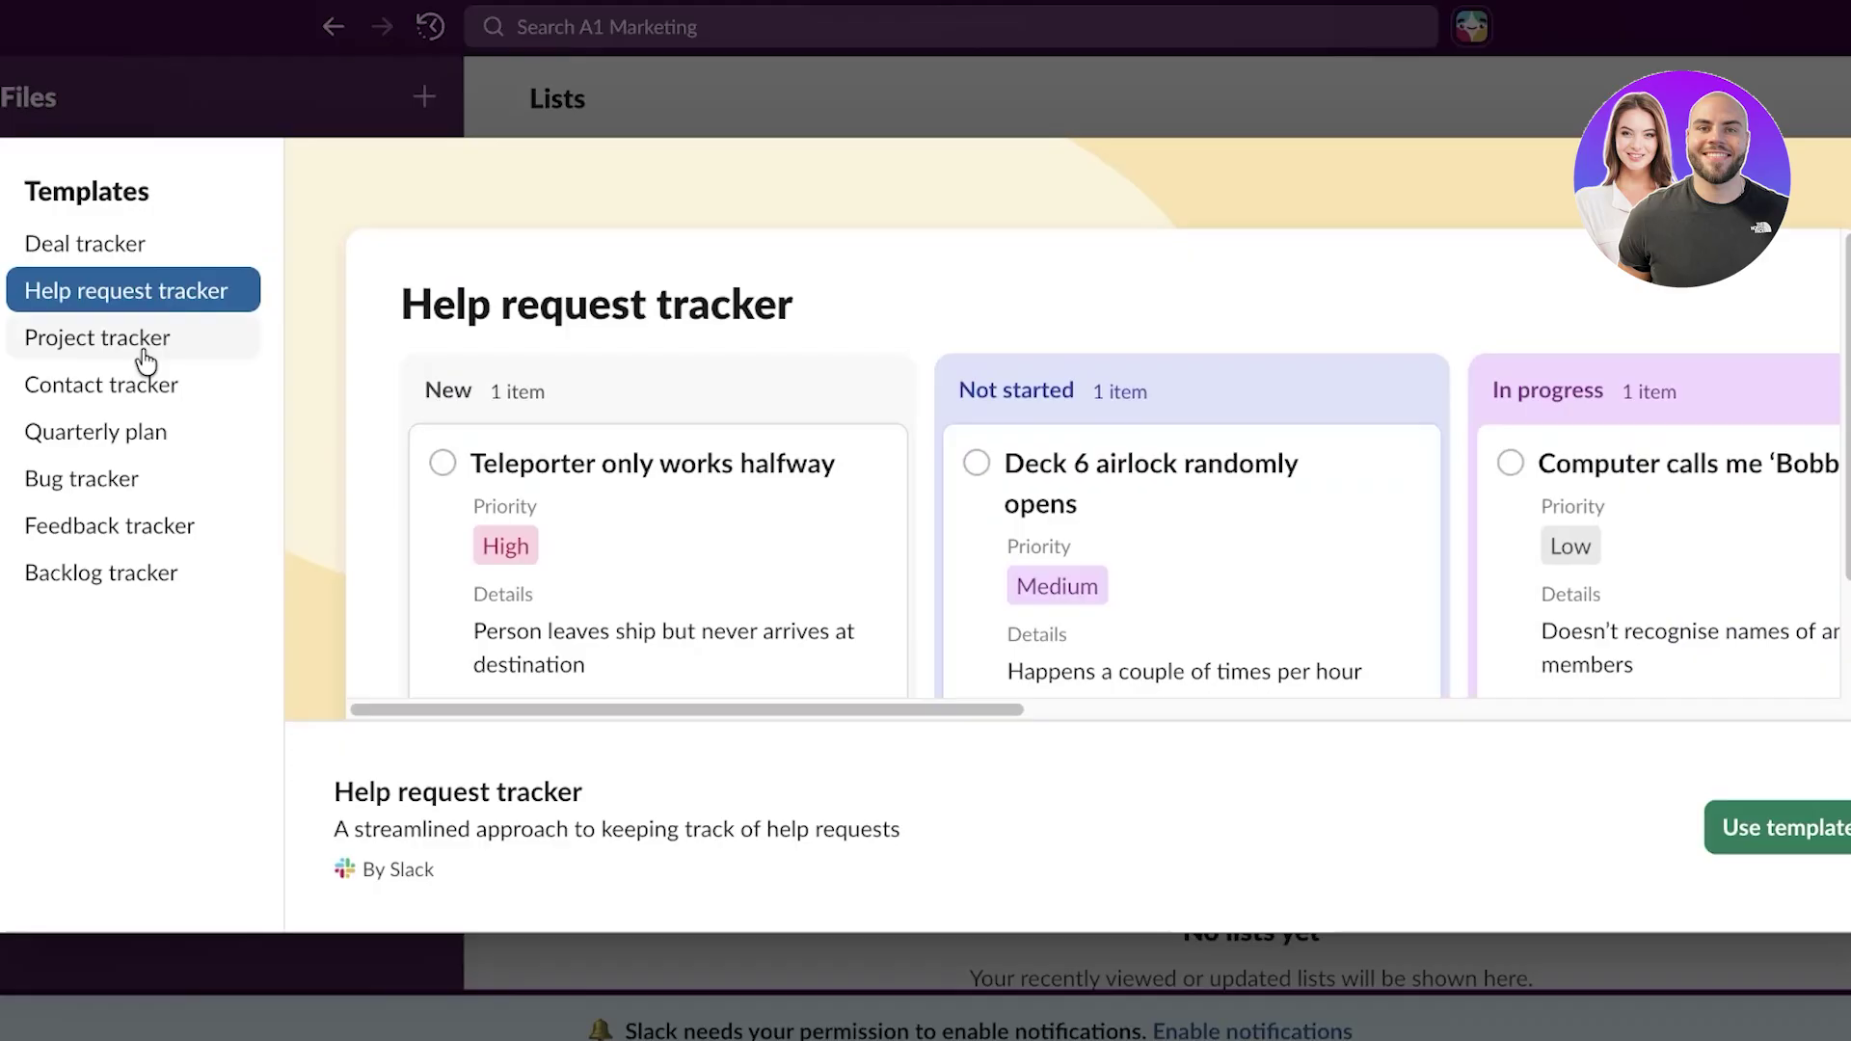
left_click(150, 355)
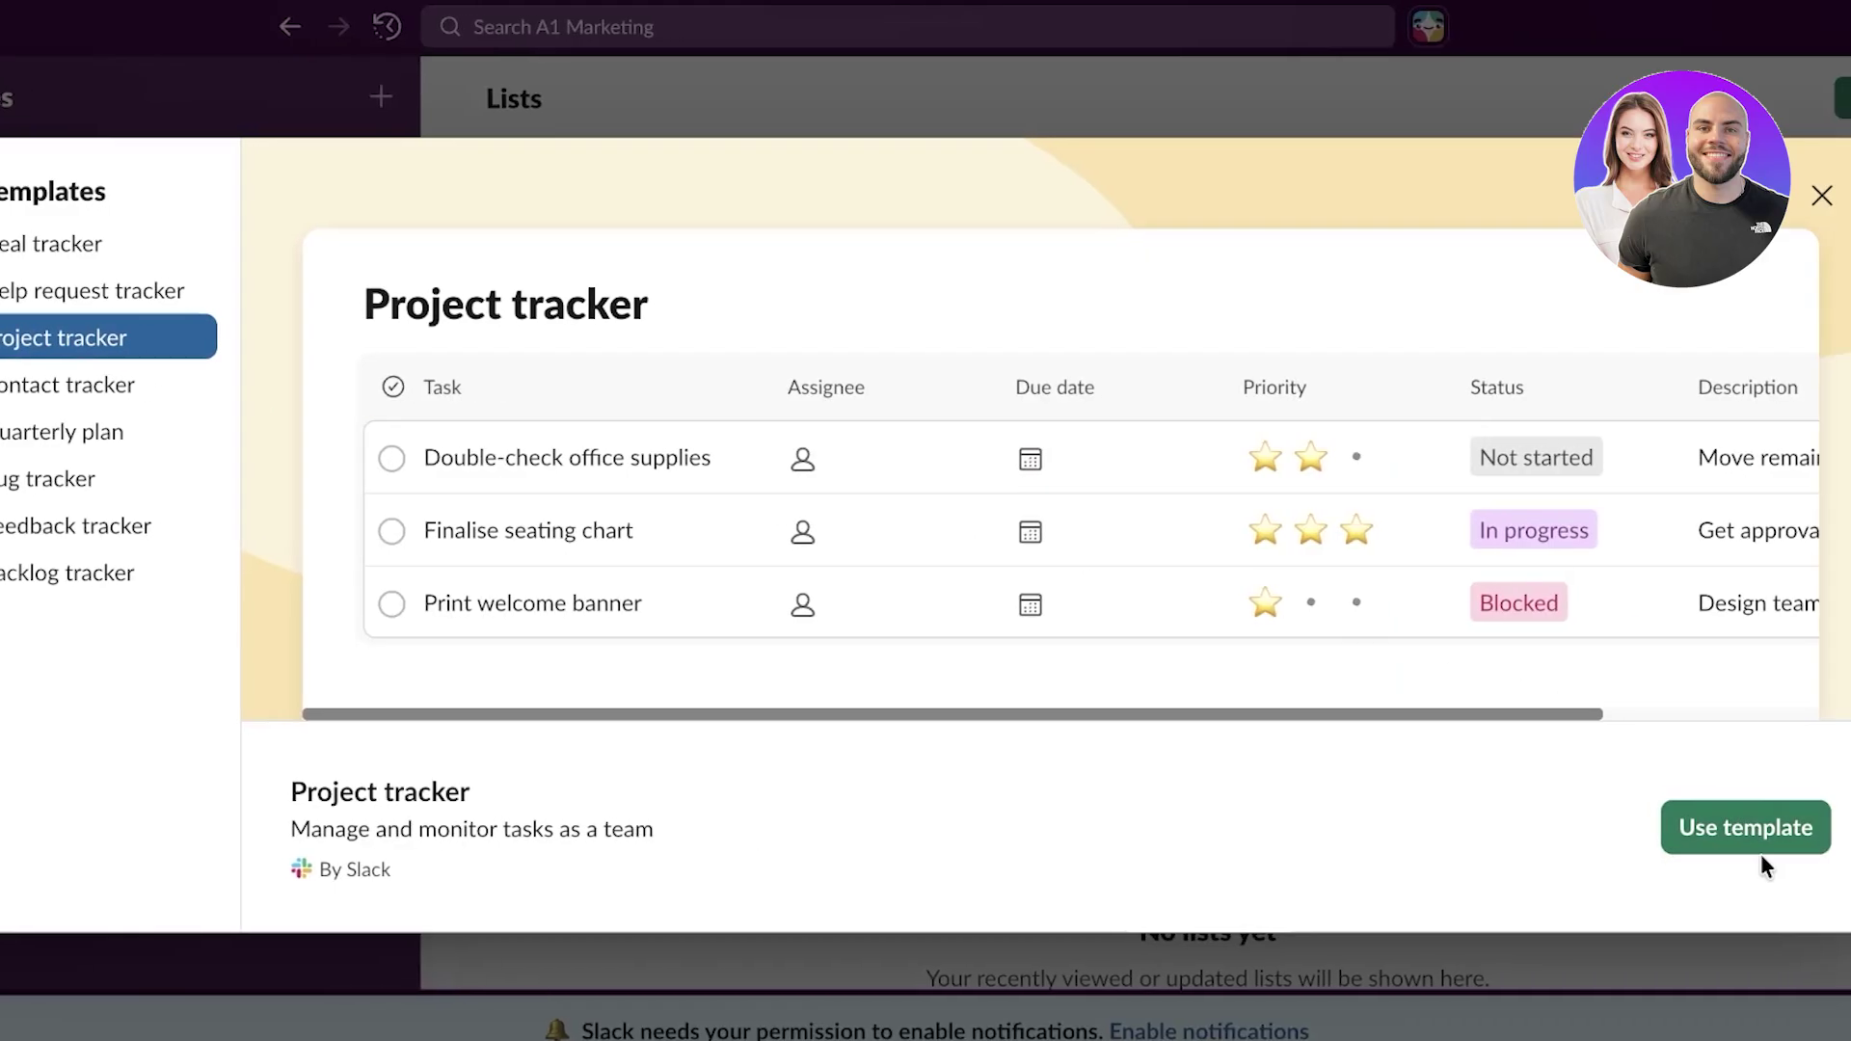
left_click(1758, 847)
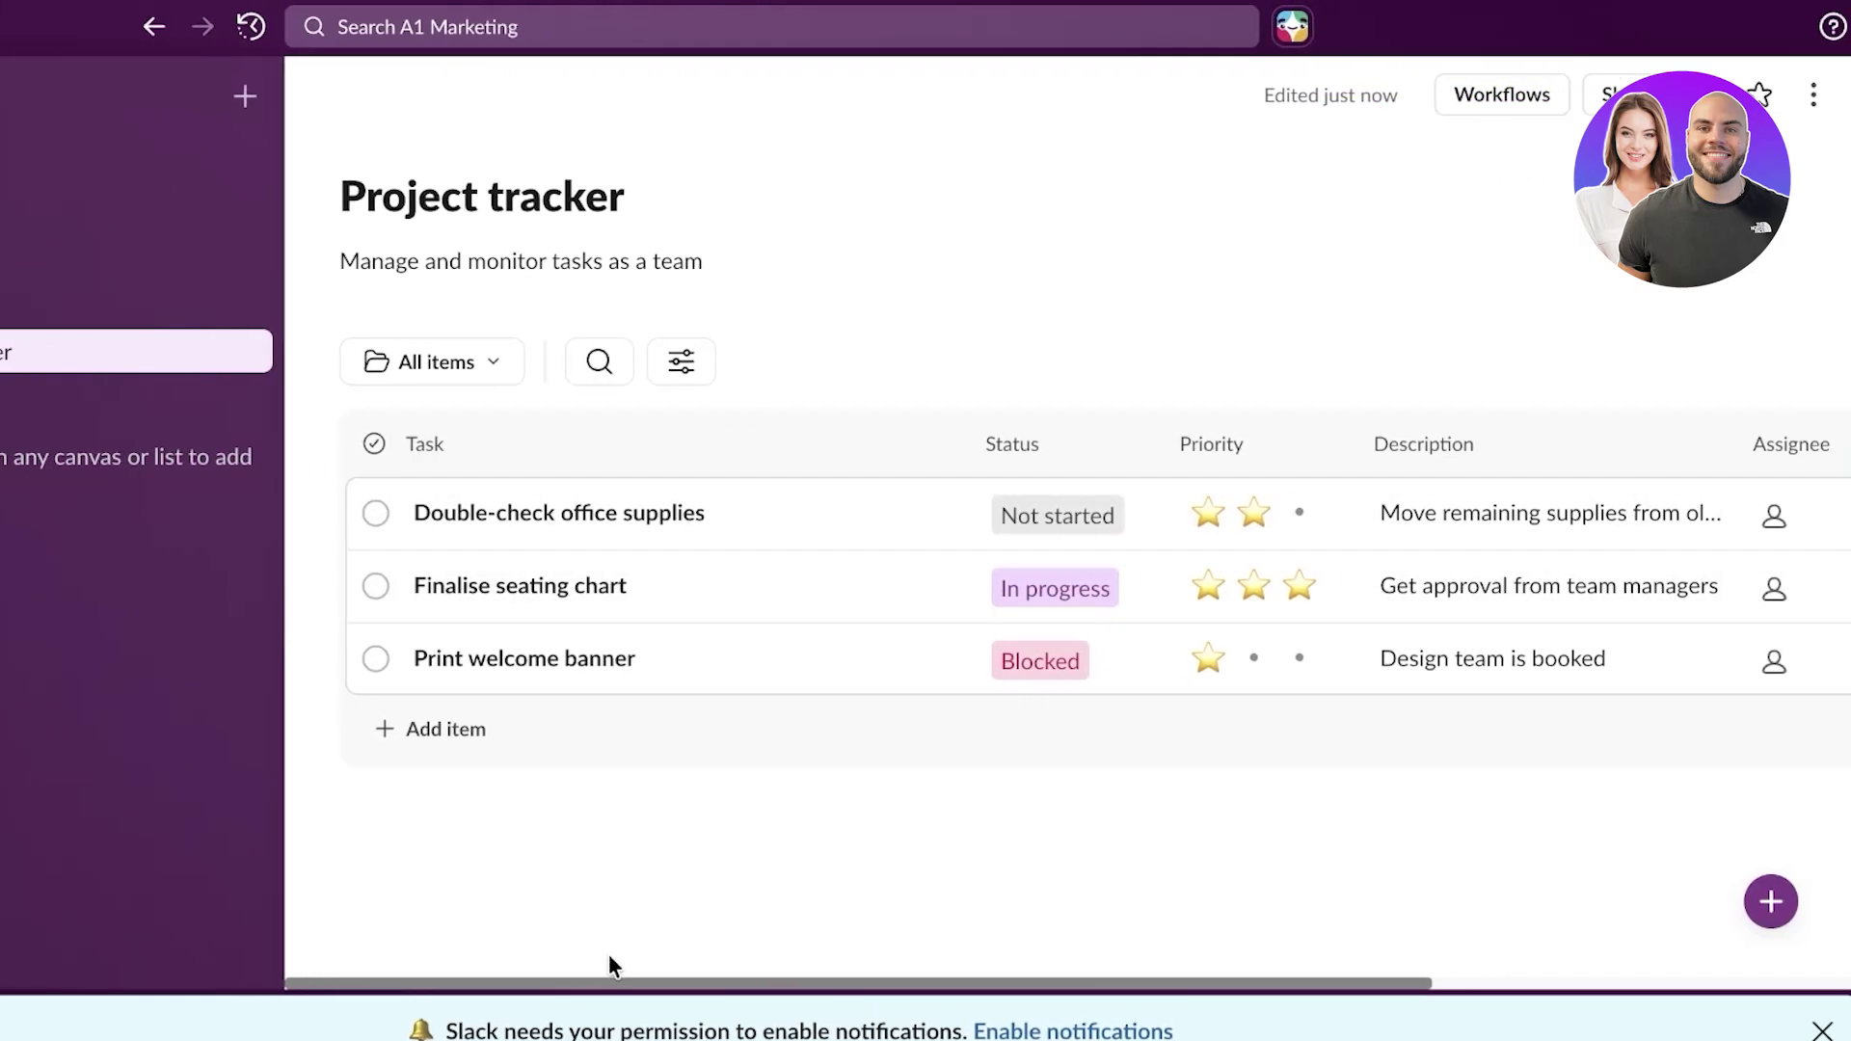
Dismiss the notification prompt and scroll across the Project tracker table's columns.
left_click(1822, 1031)
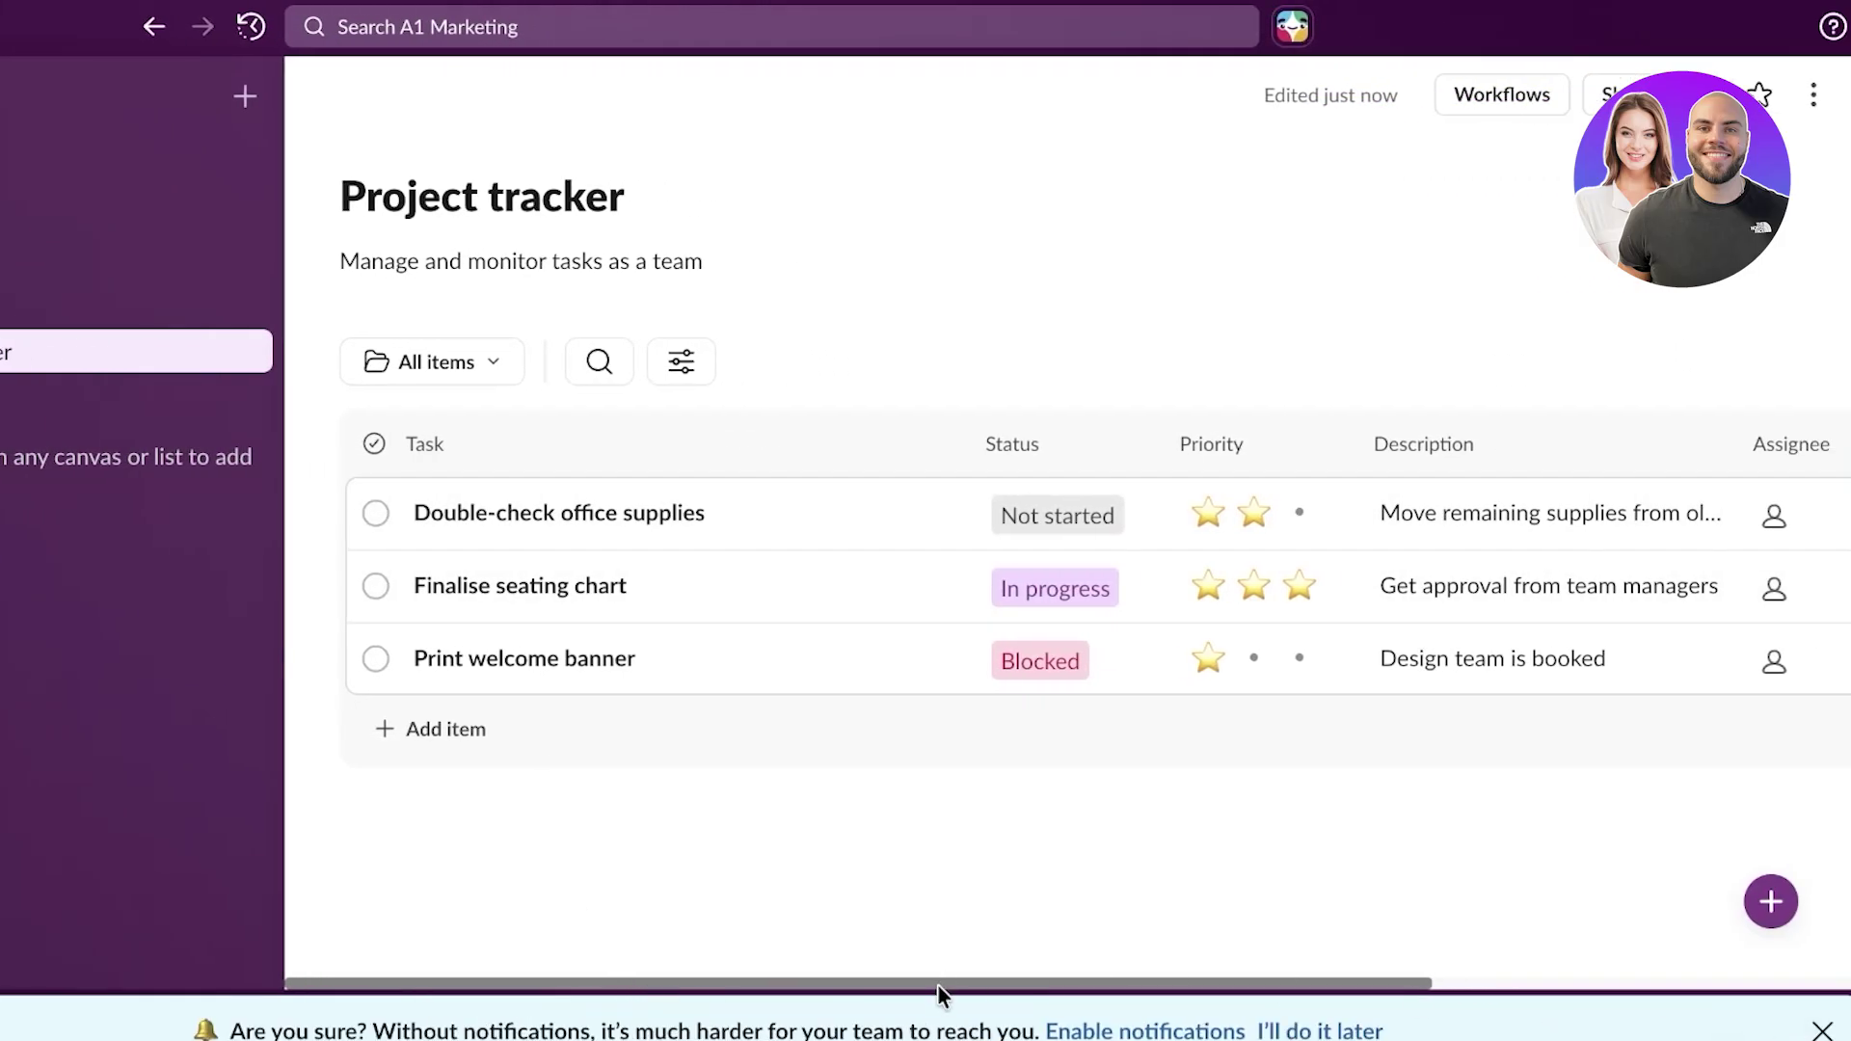
left_click_drag(938, 985, 854, 927)
left_click_drag(1022, 995, 1229, 989)
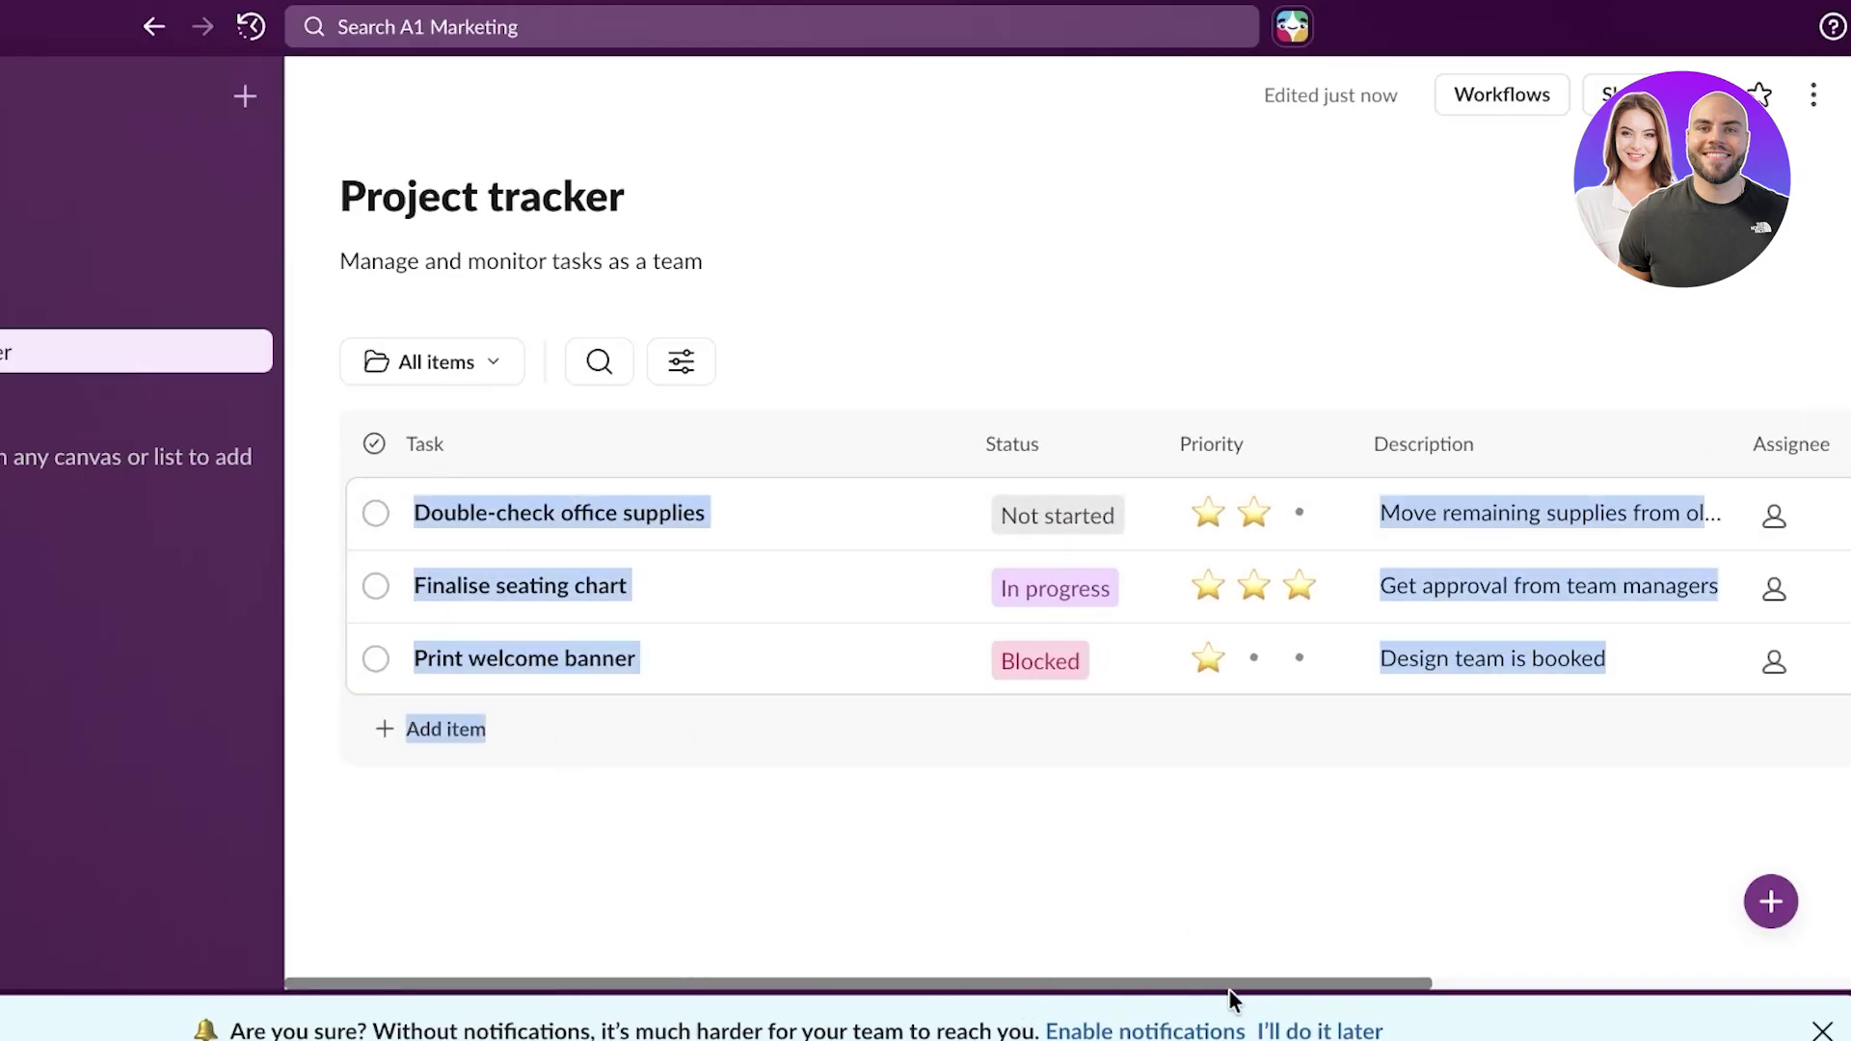
left_click(1120, 893)
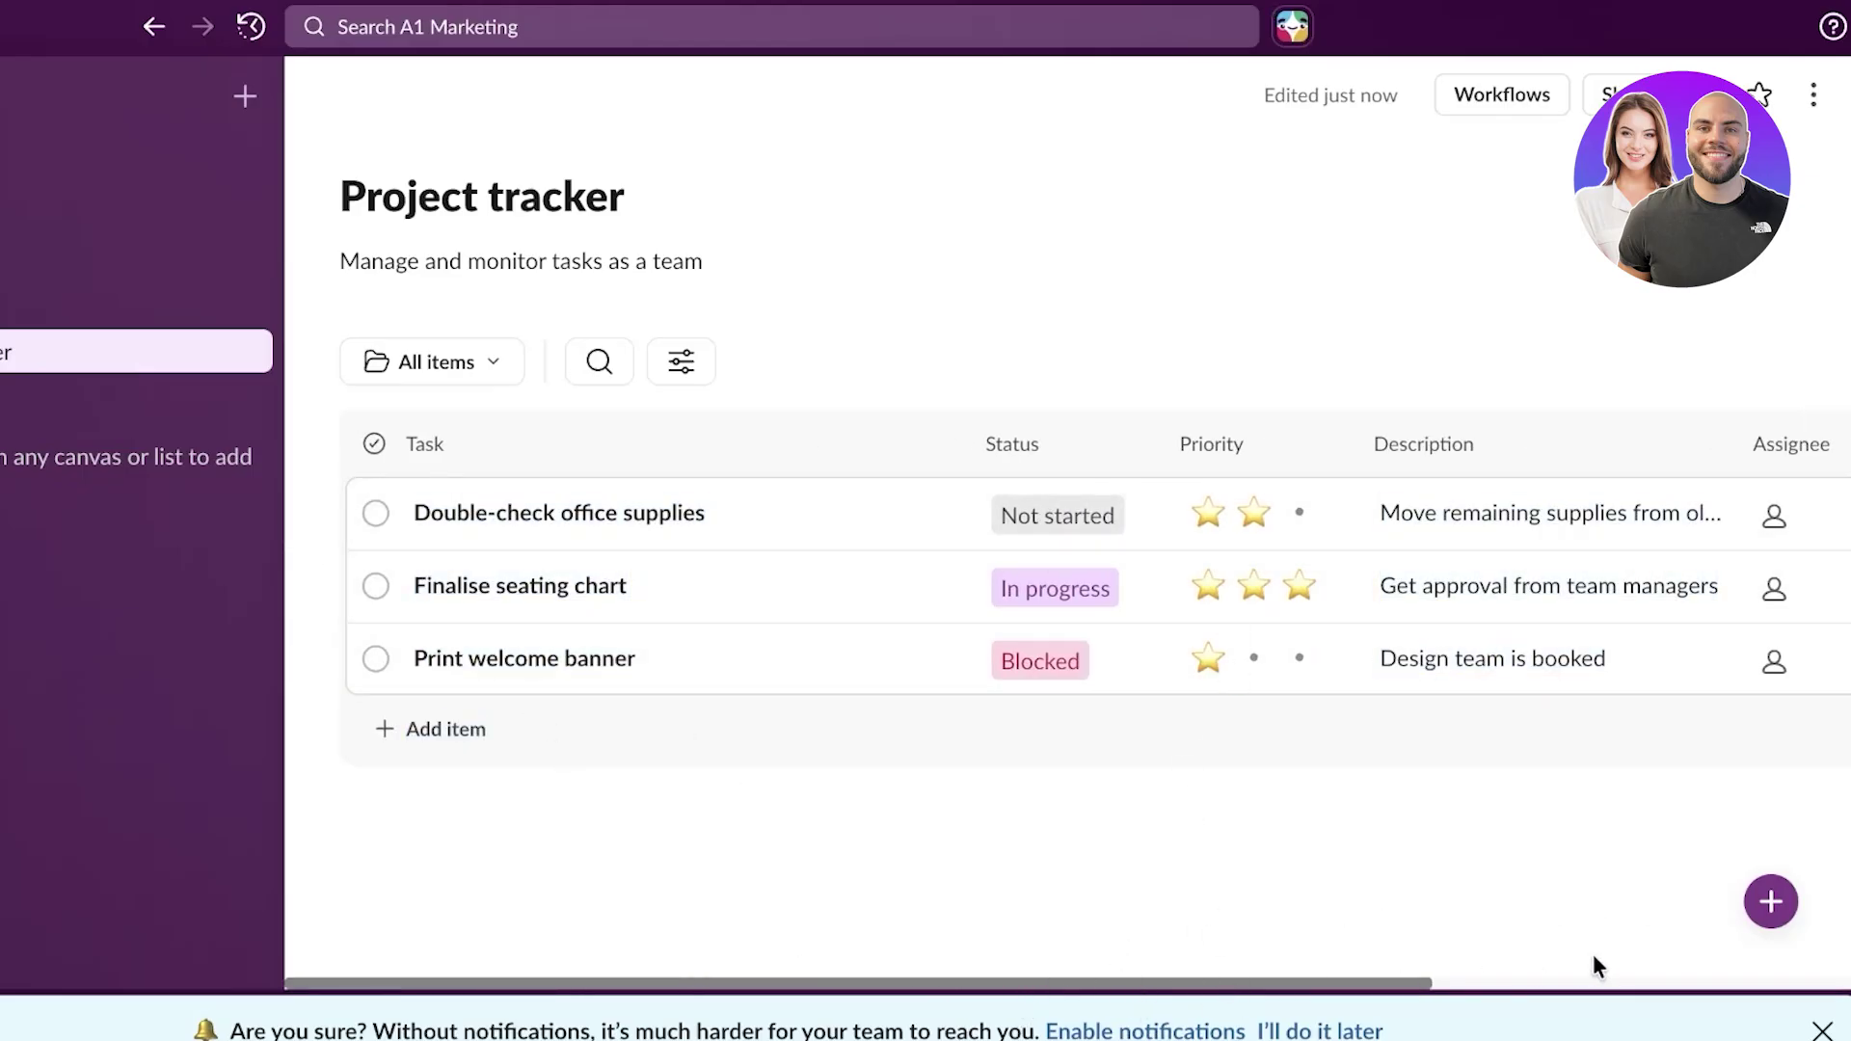
left_click_drag(1351, 982, 1745, 976)
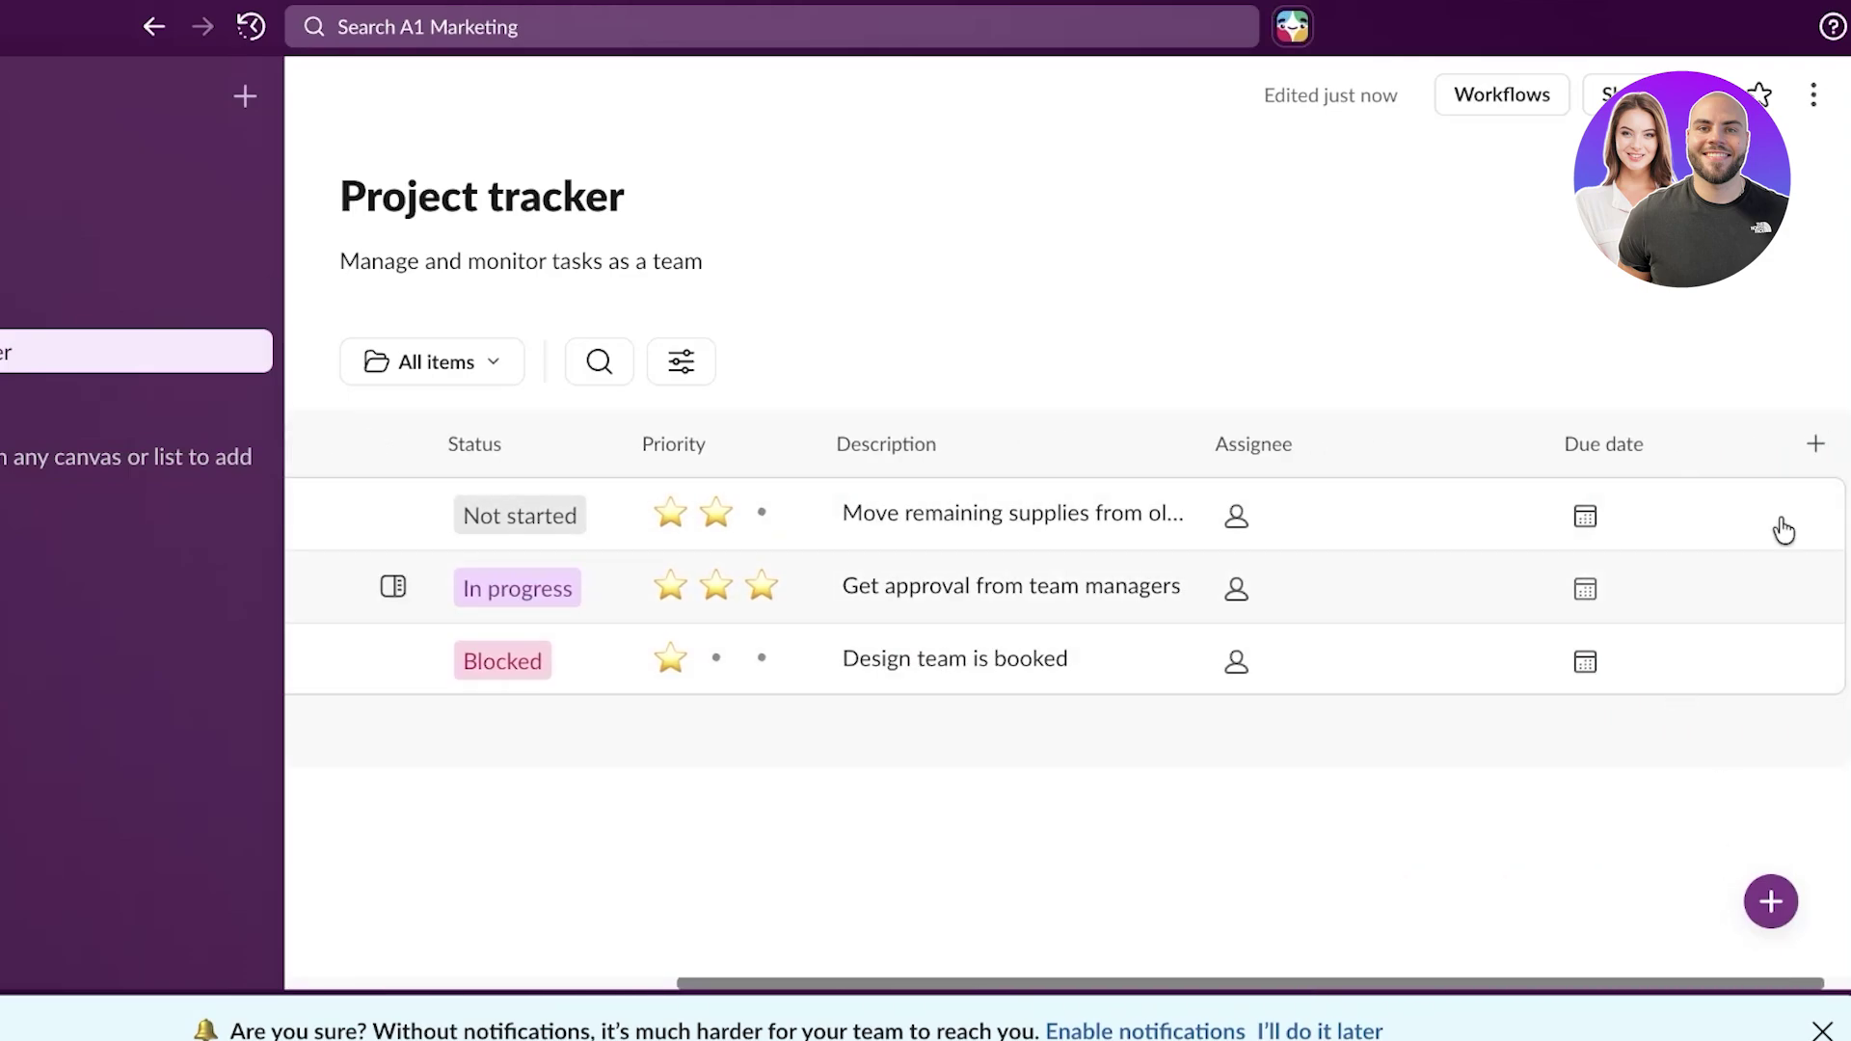
Look through the available field types for a new column, then cancel without adding one.
left_click(1816, 444)
left_click(1693, 560)
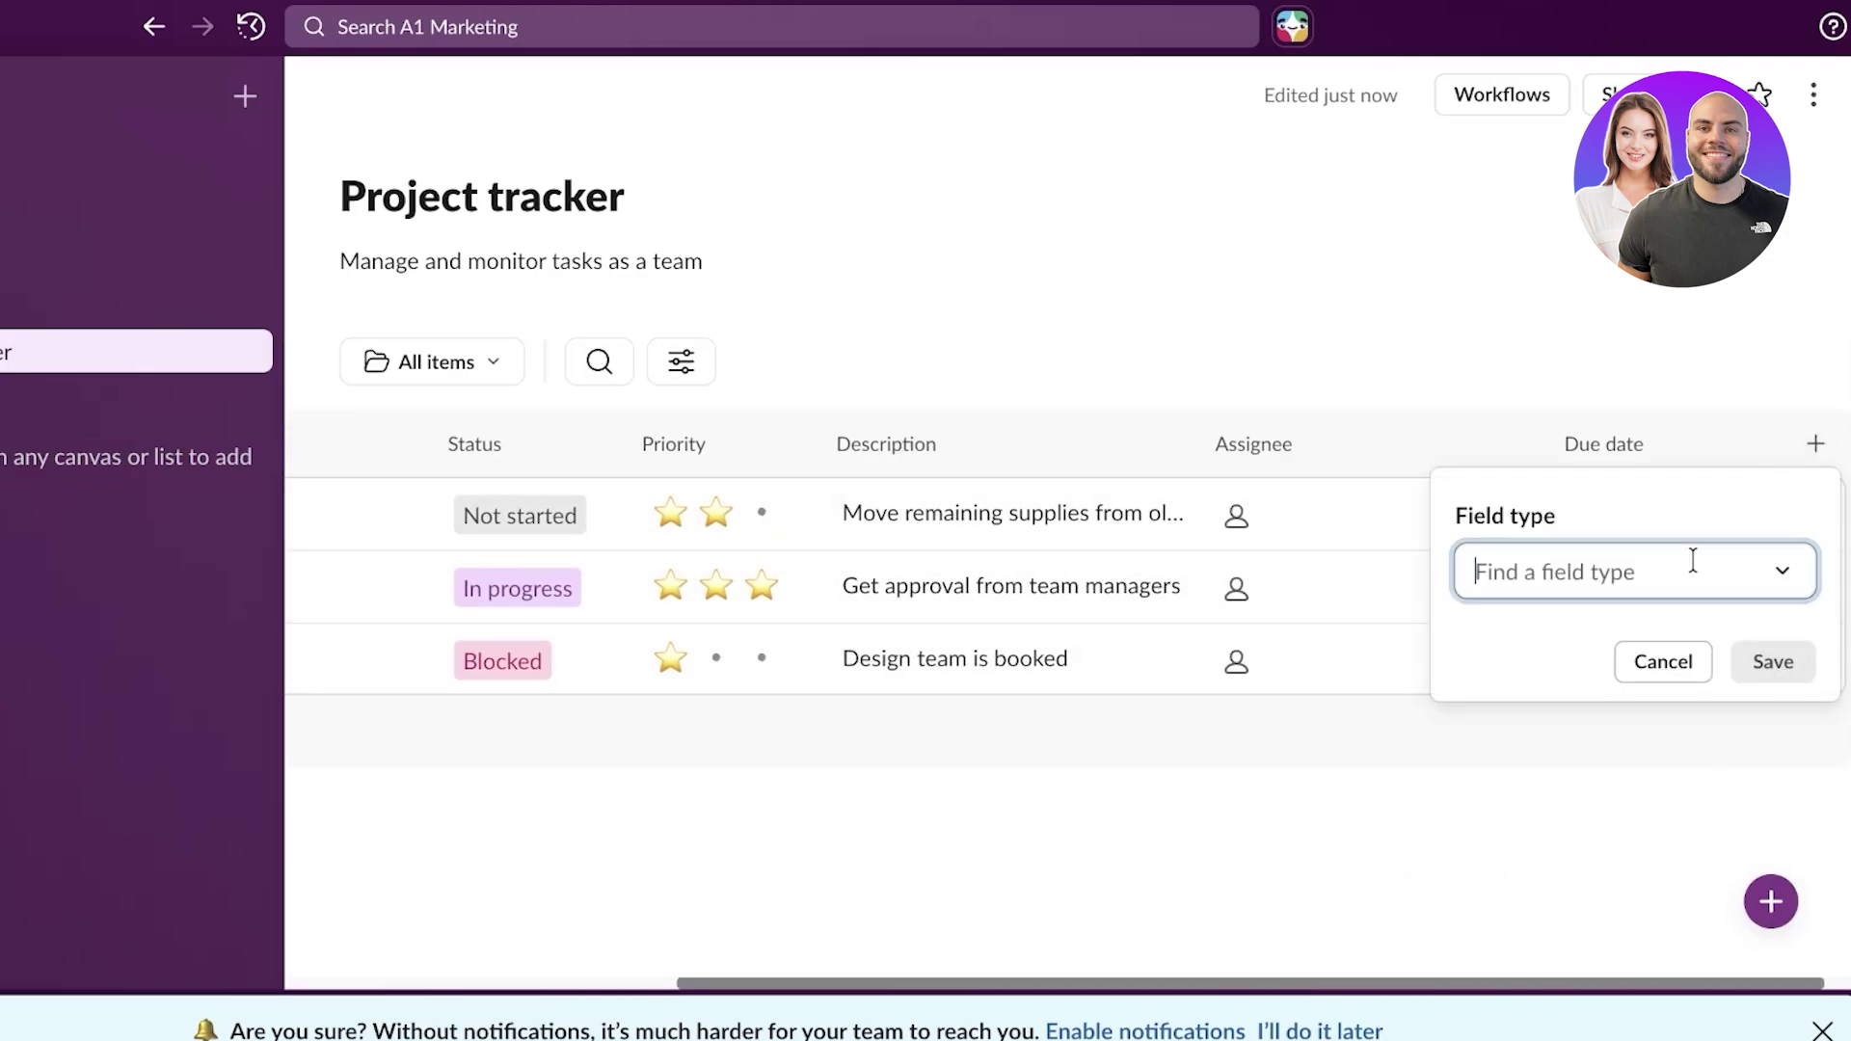
scroll(1652, 733, "down", 5)
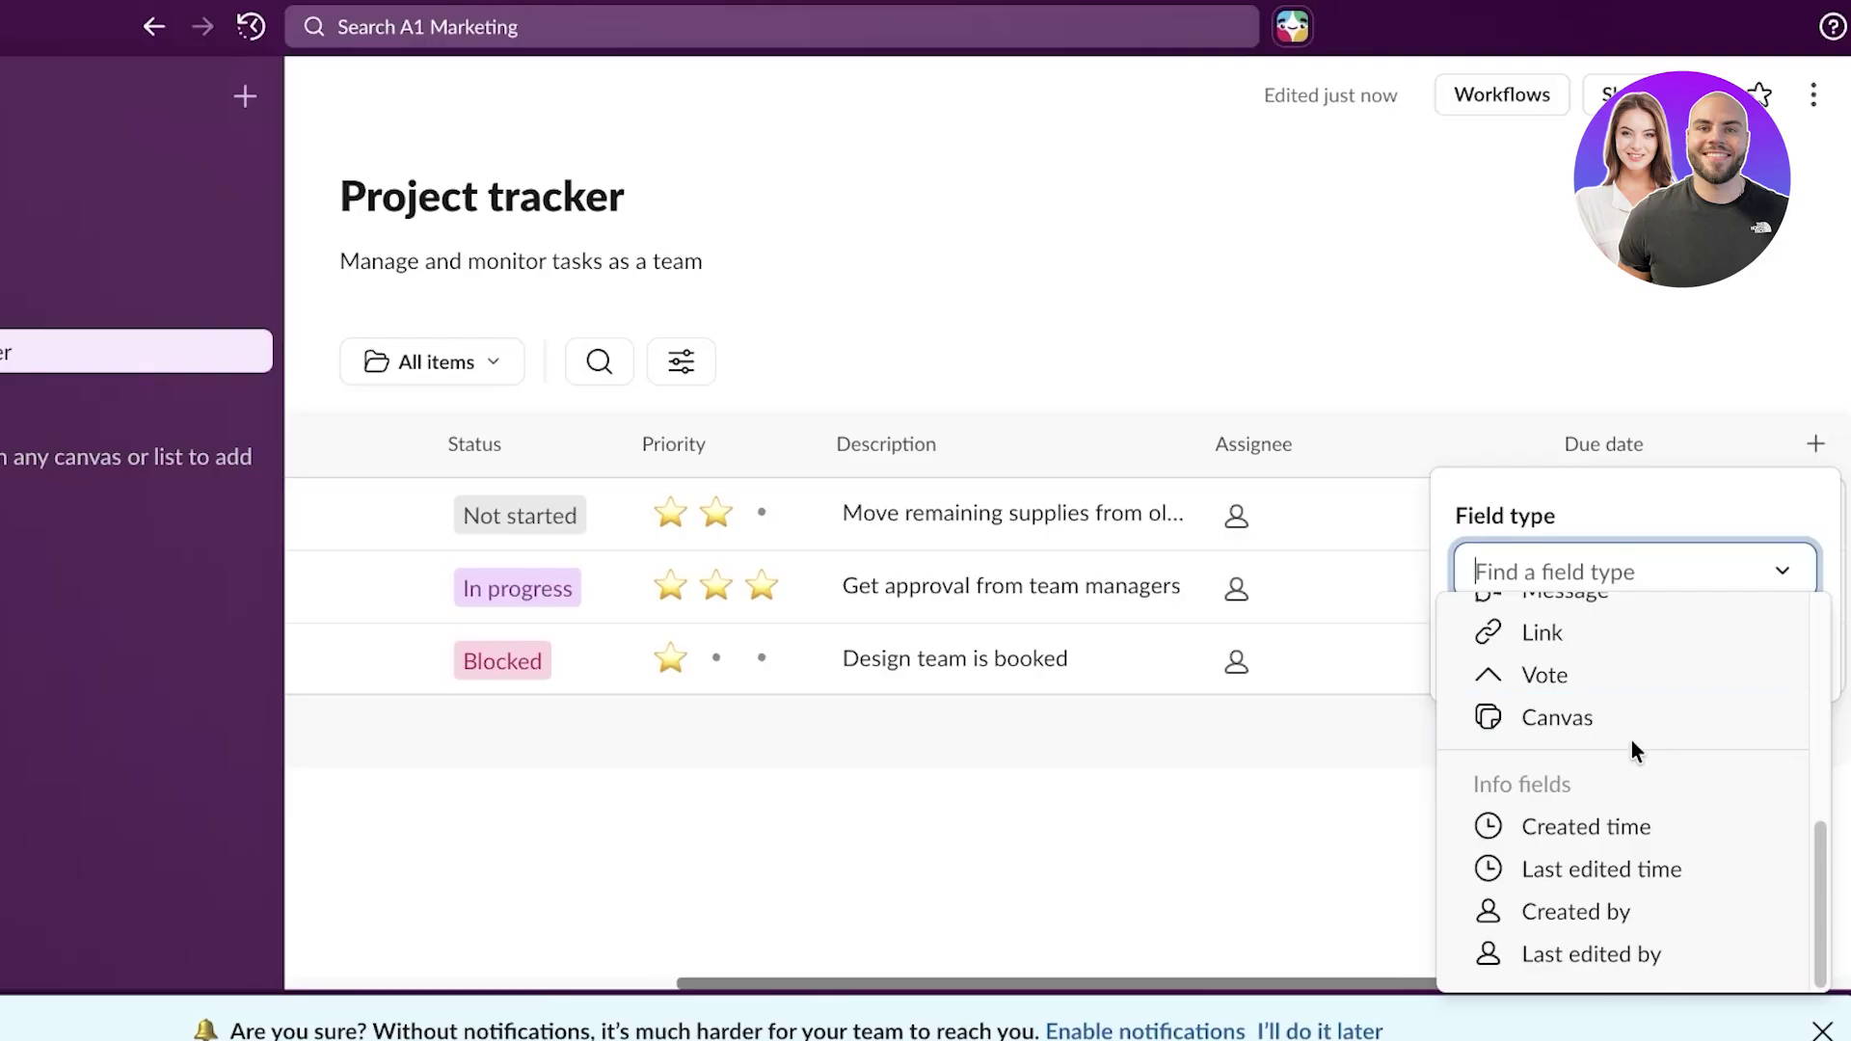
scroll(1543, 665, "up", 5)
scroll(1593, 768, "down", 5)
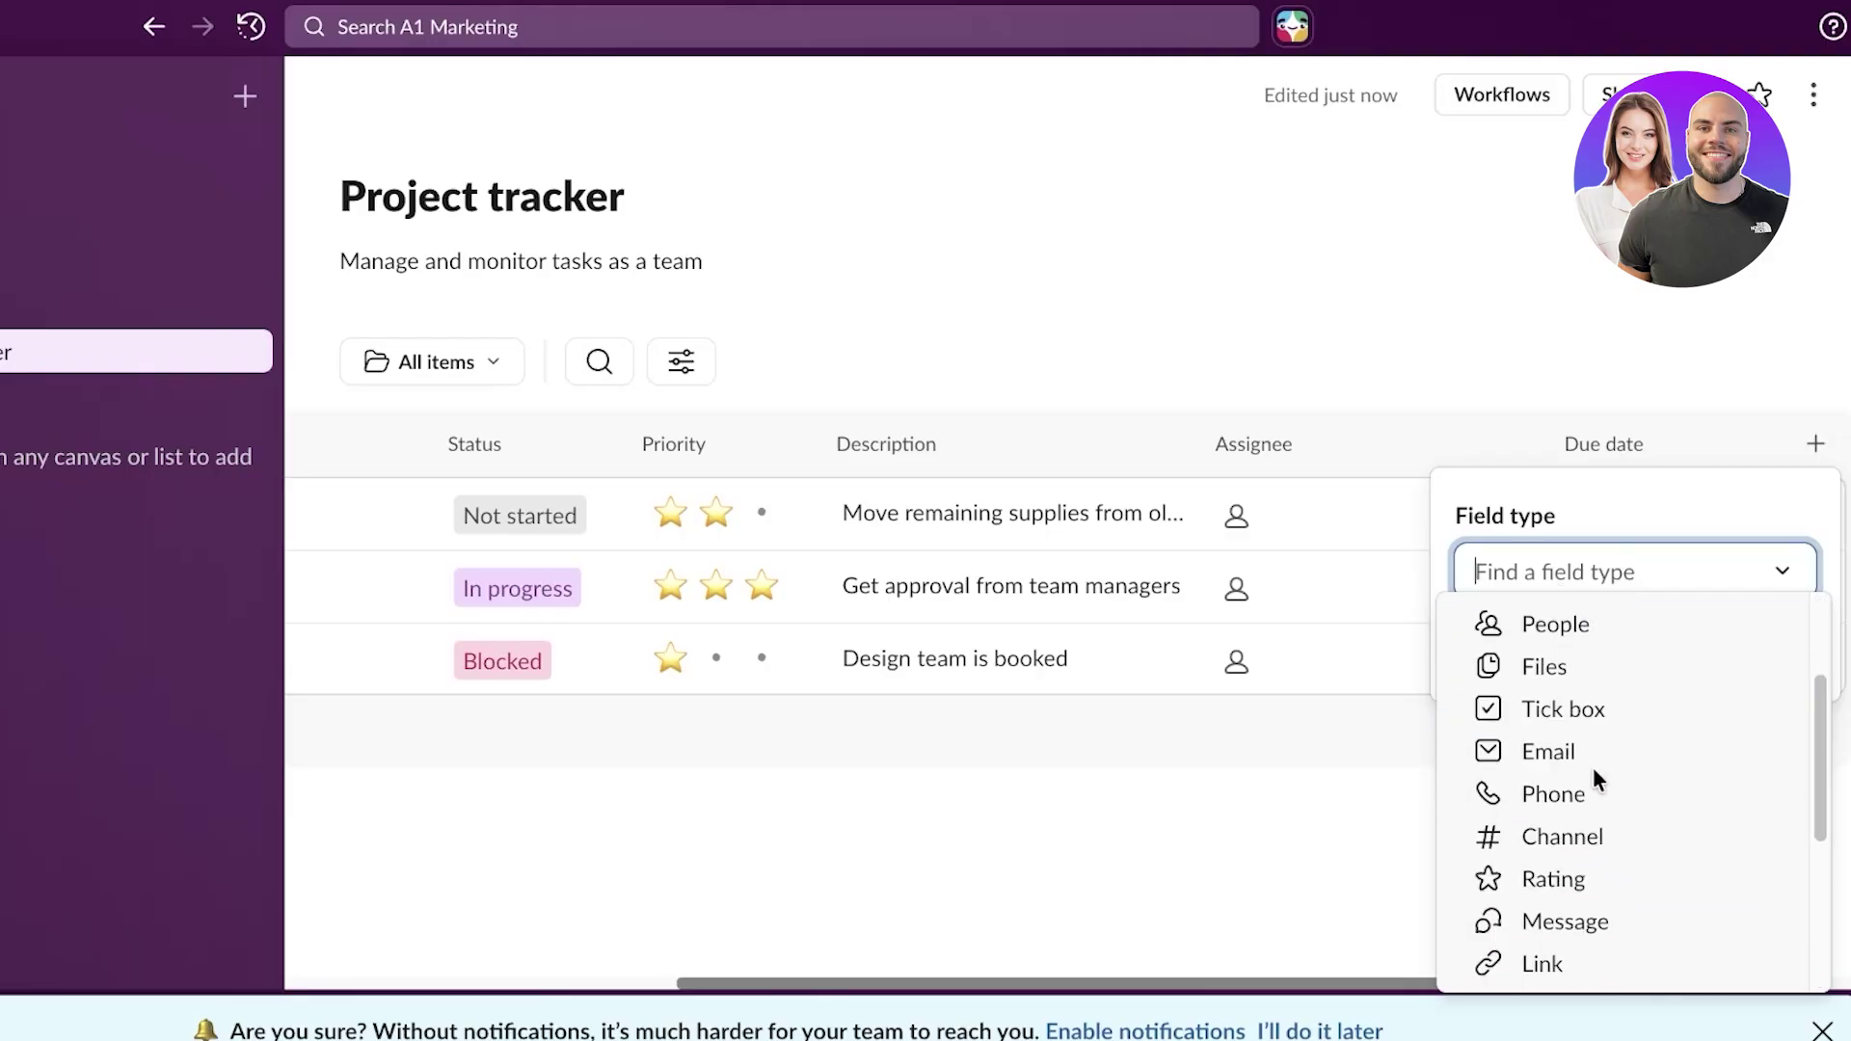
left_click(1640, 415)
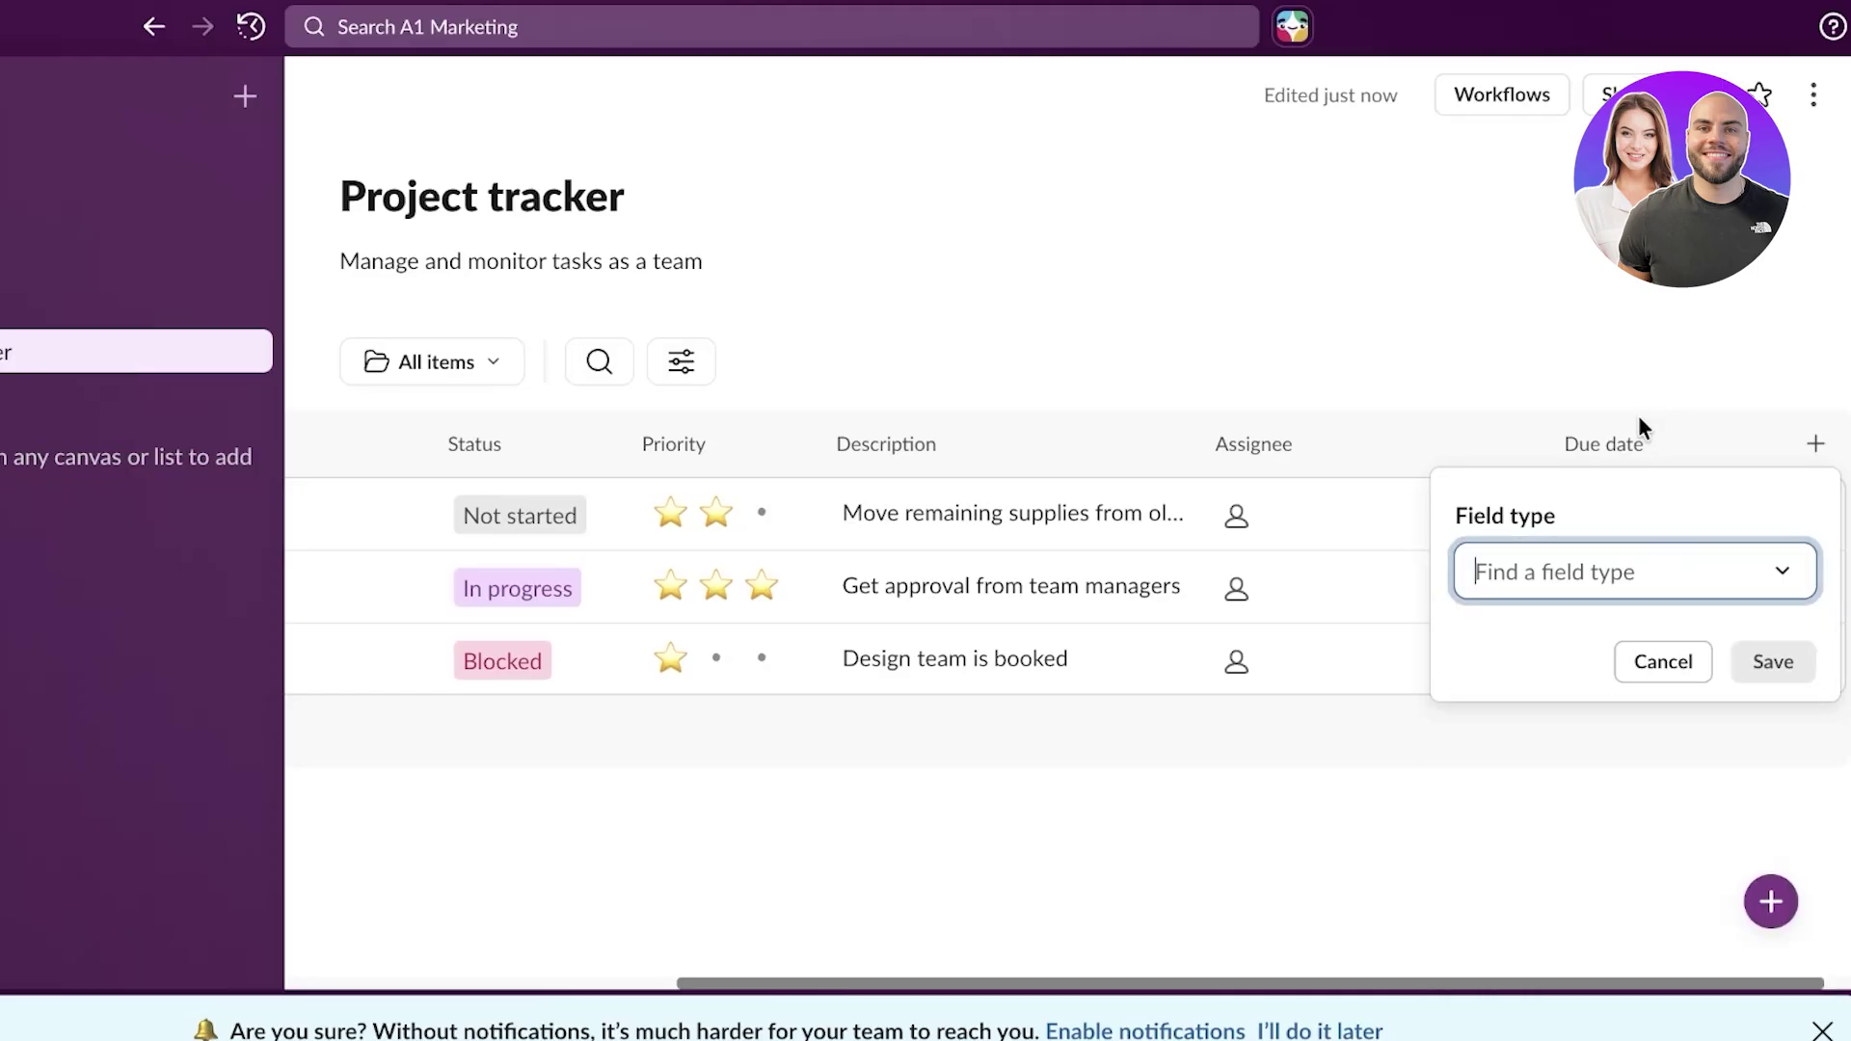
left_click(1695, 666)
left_click(245, 96)
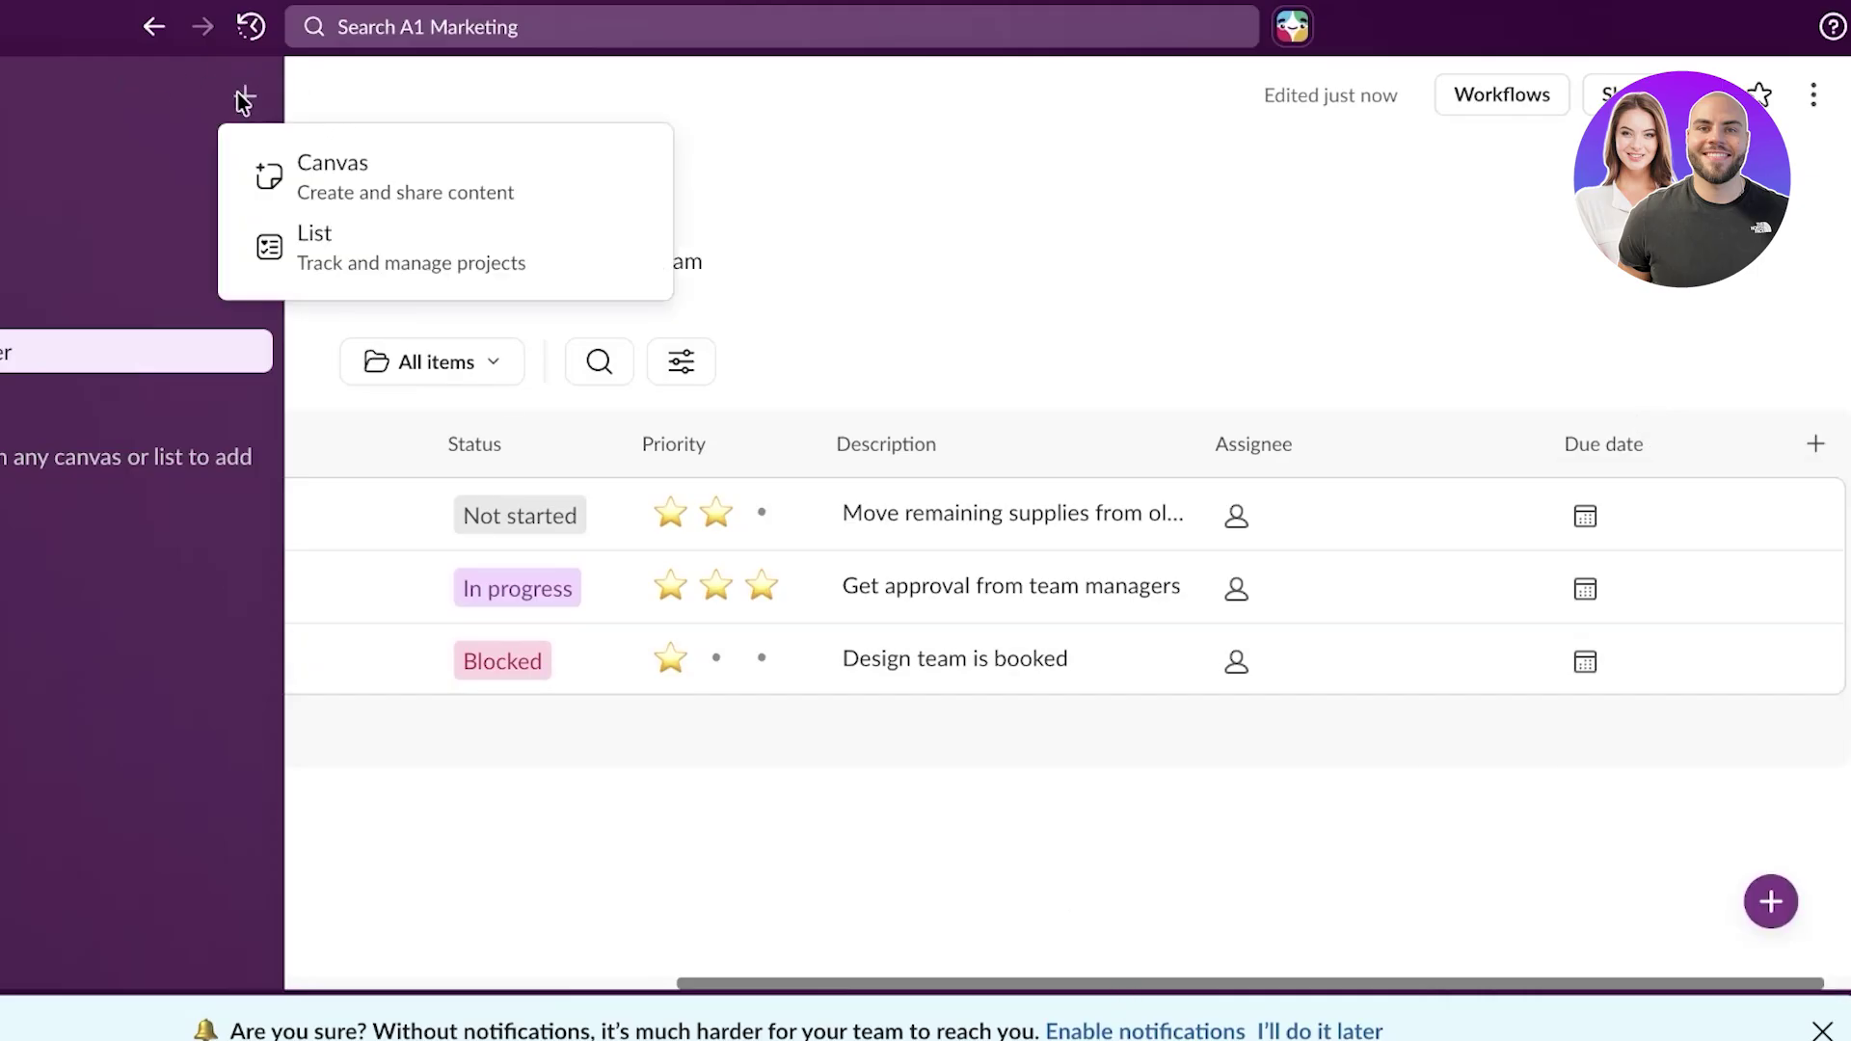
Create a new blank list titled 'Content Manager'.
left_click(203, 243)
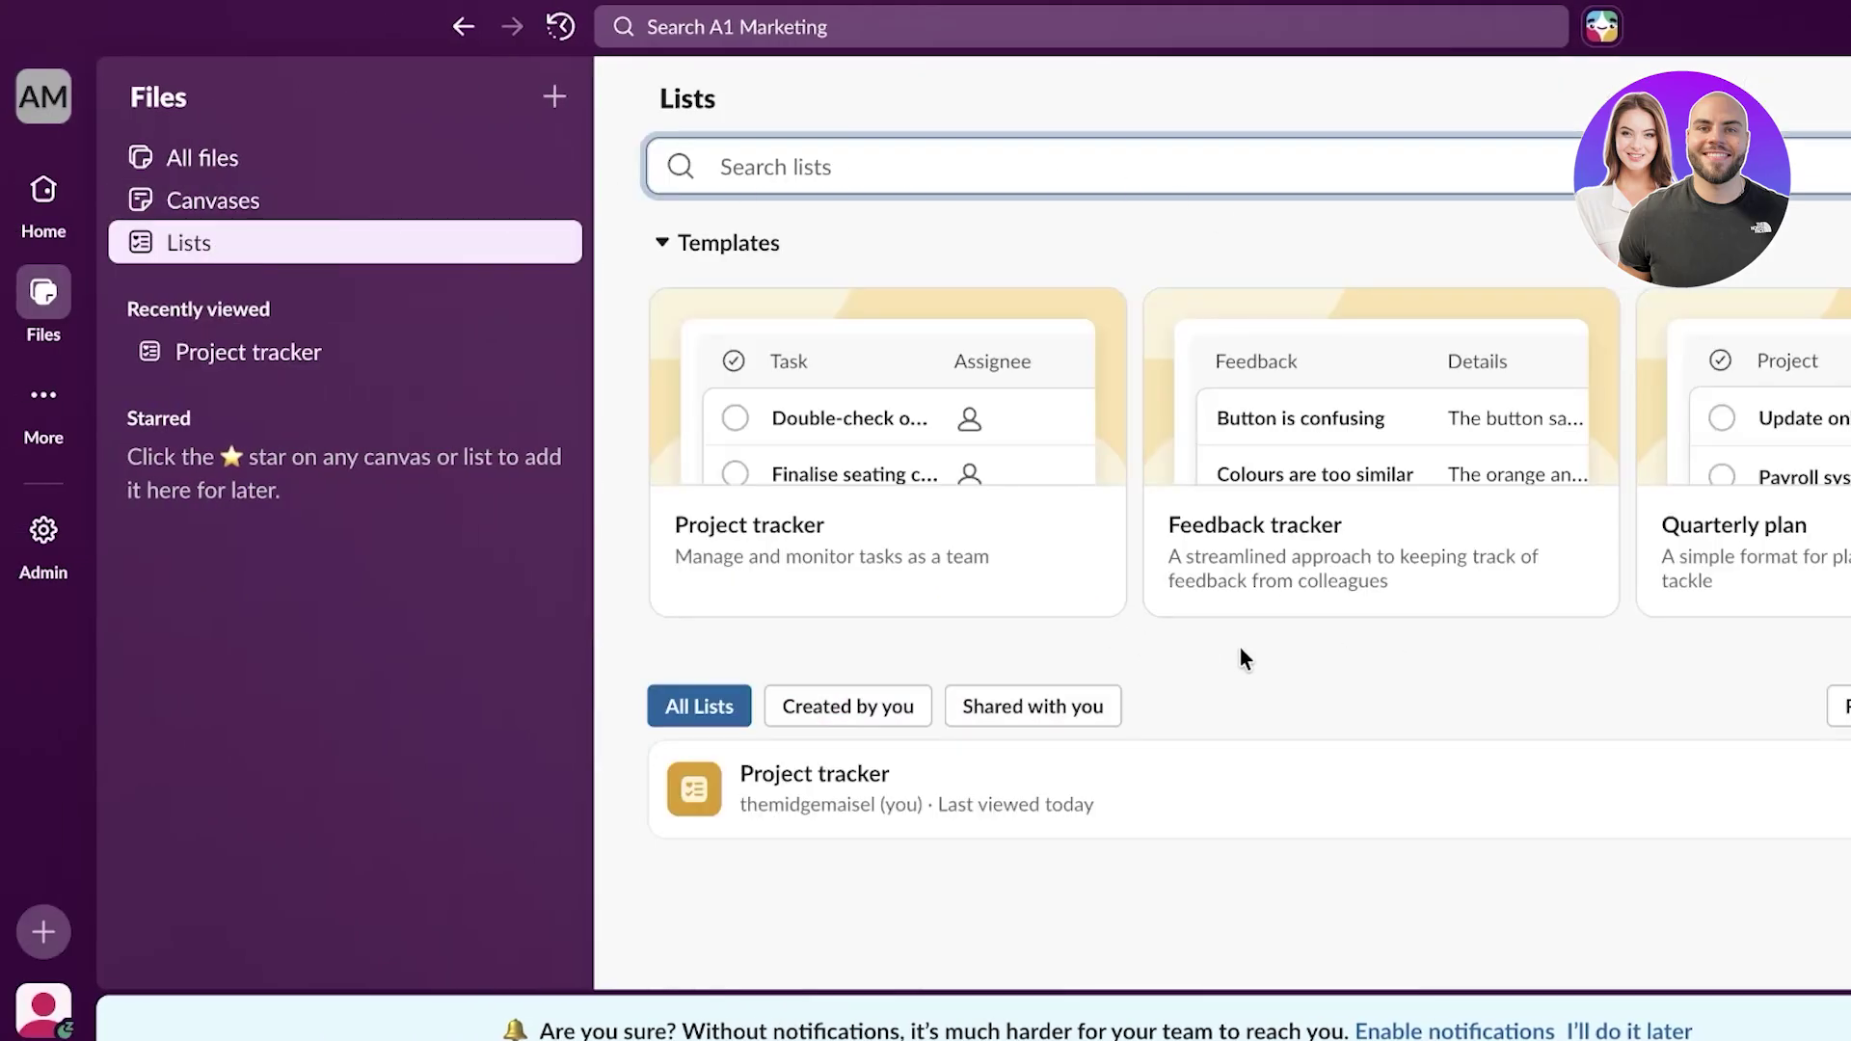
left_click(1769, 98)
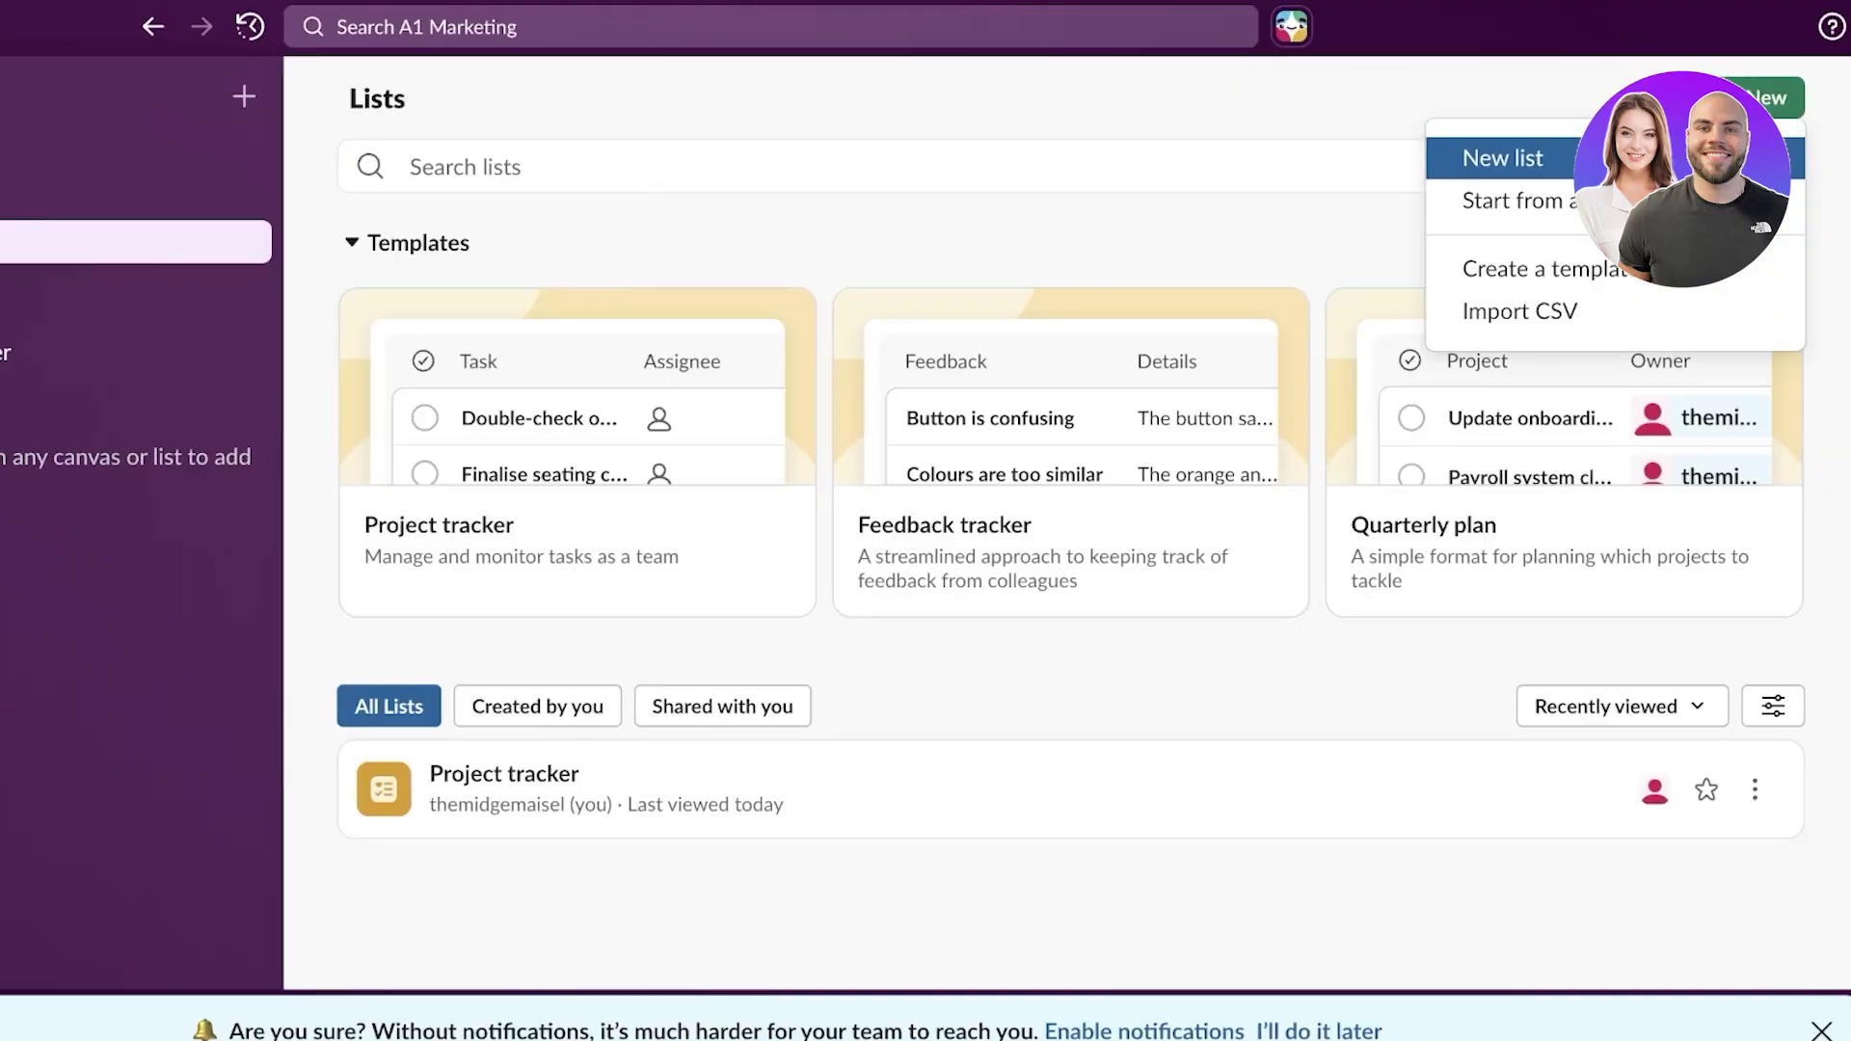
left_click(1678, 158)
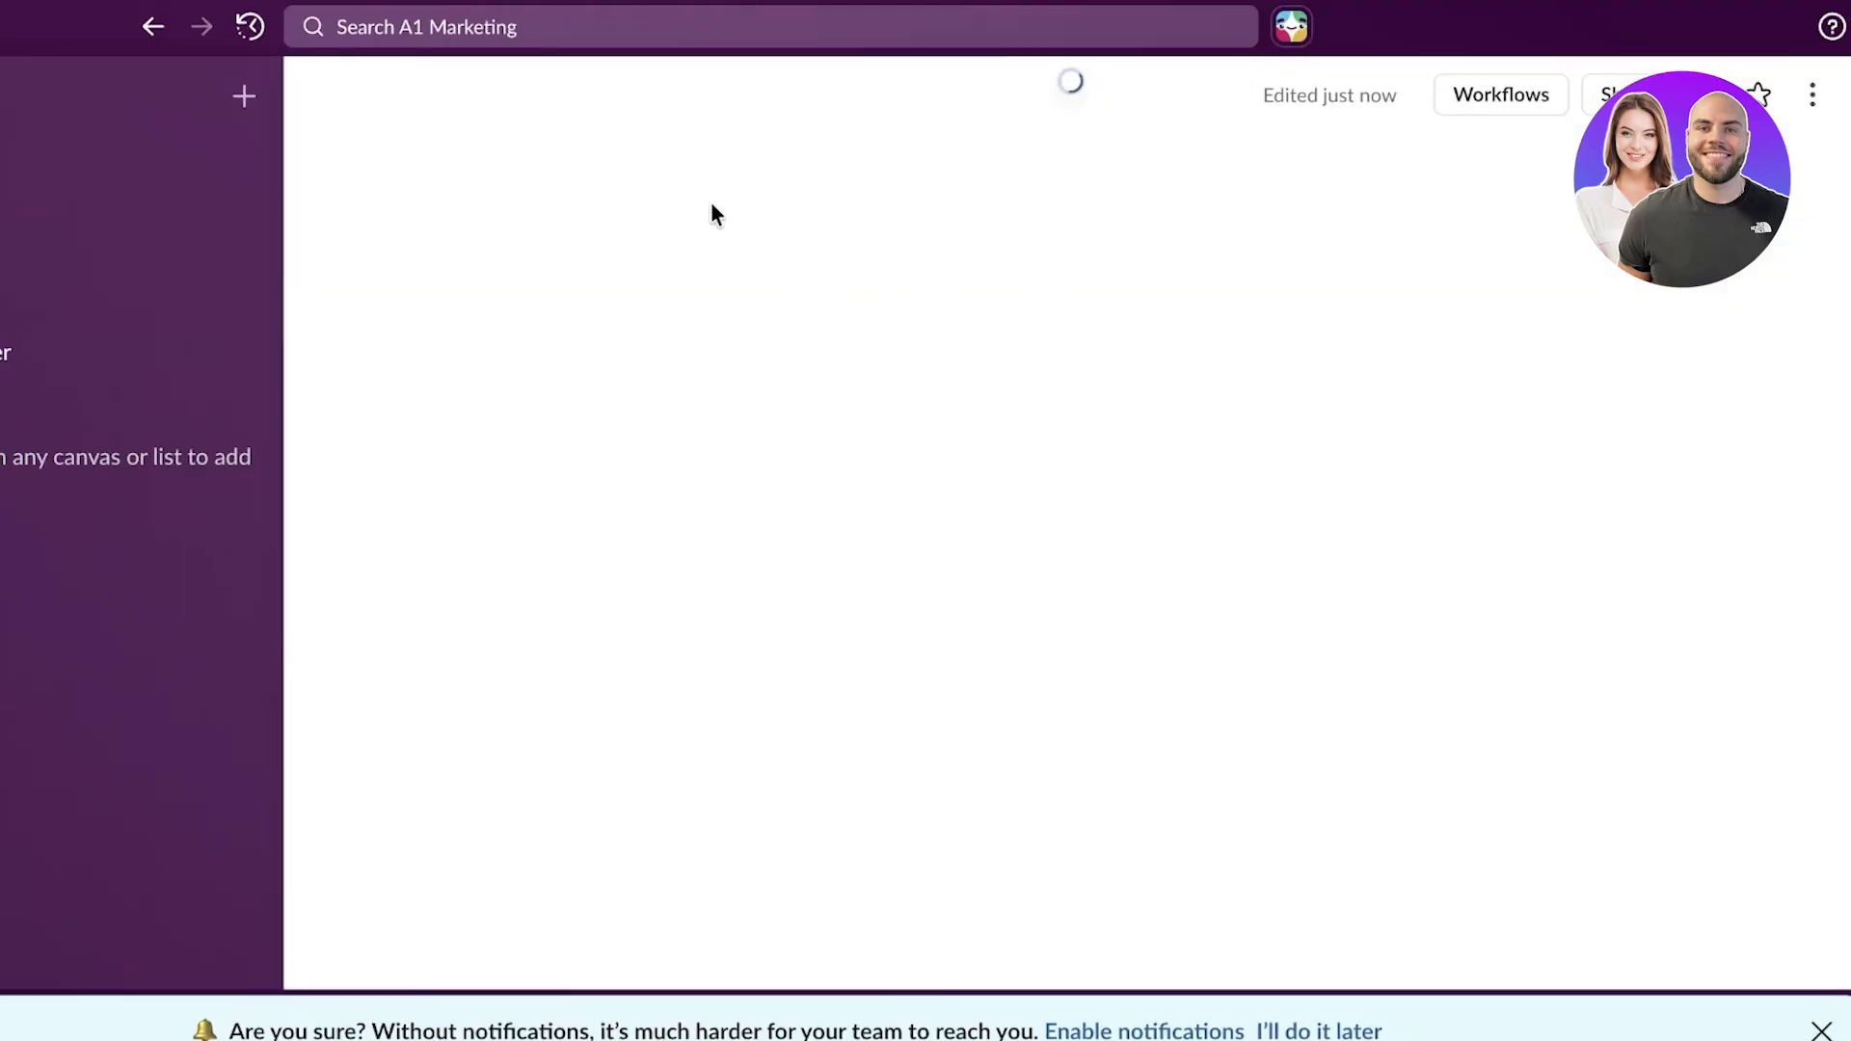
left_click(444, 205)
key("ctrl+a")
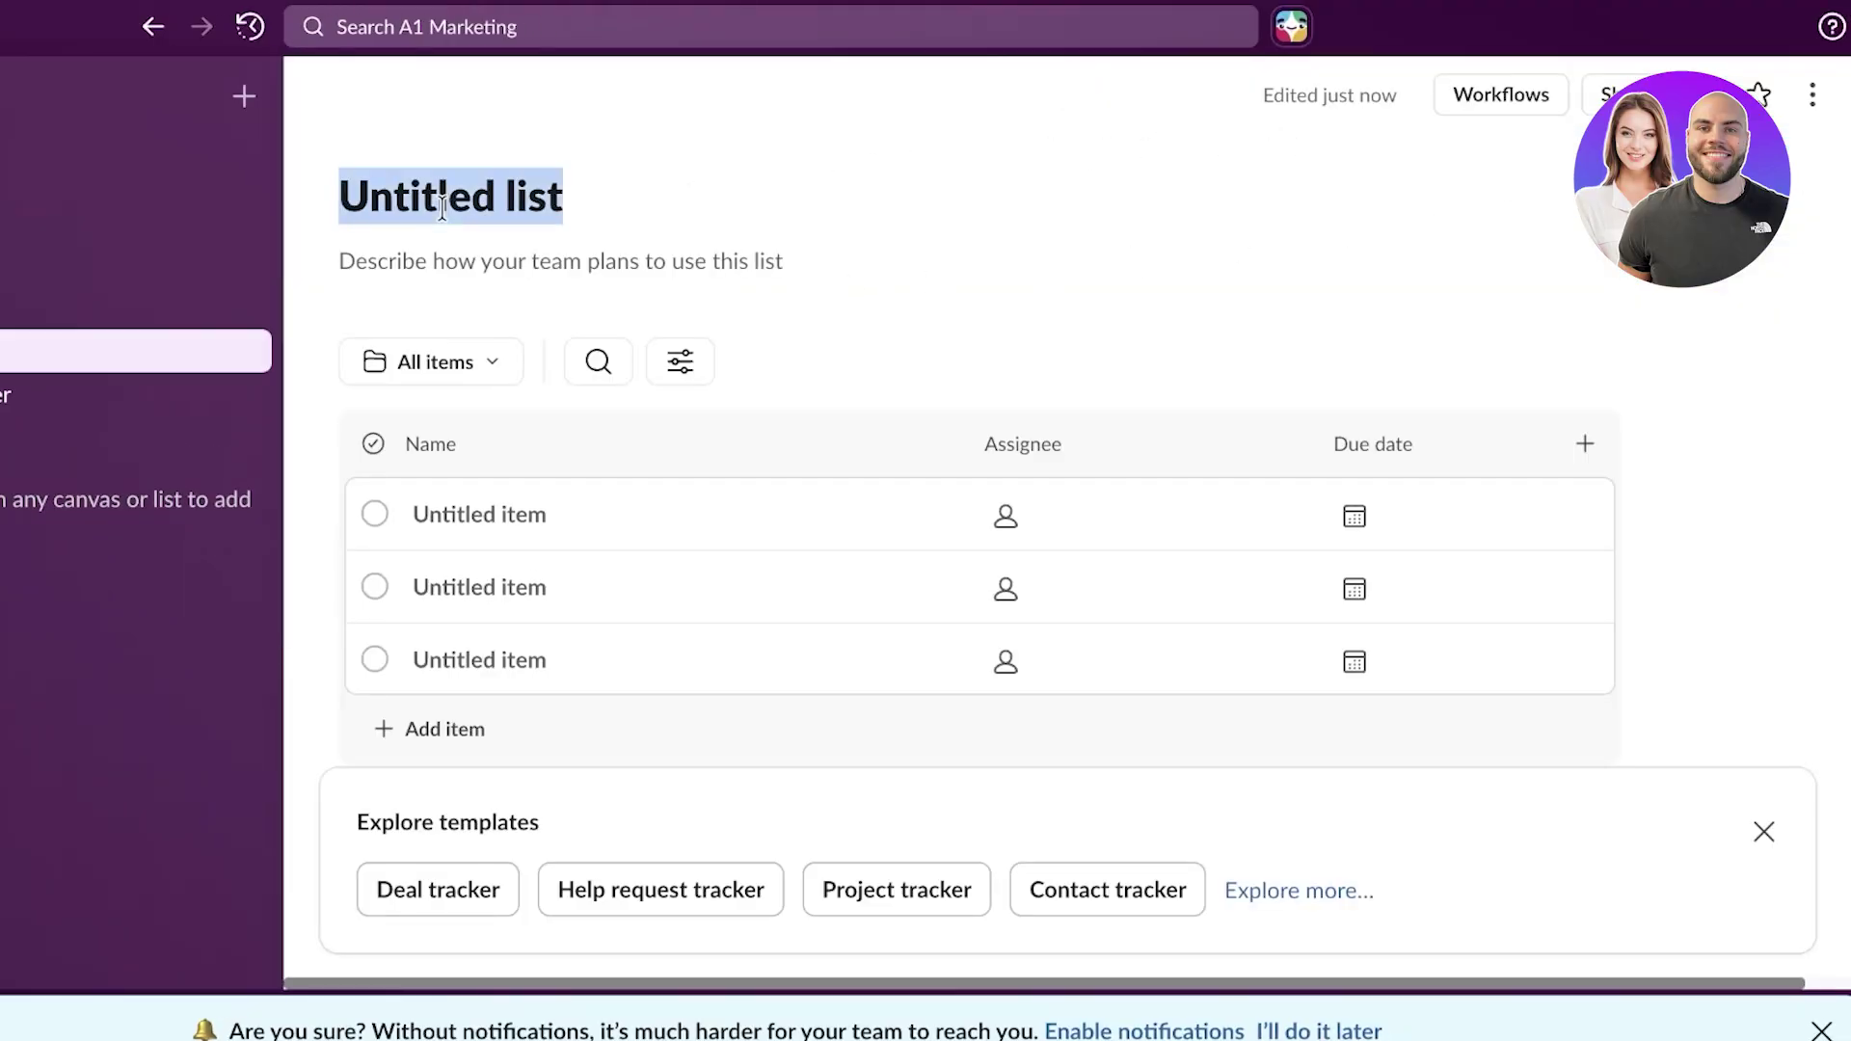
key("BackSpace")
type("M")
key("BackSpace")
type("C")
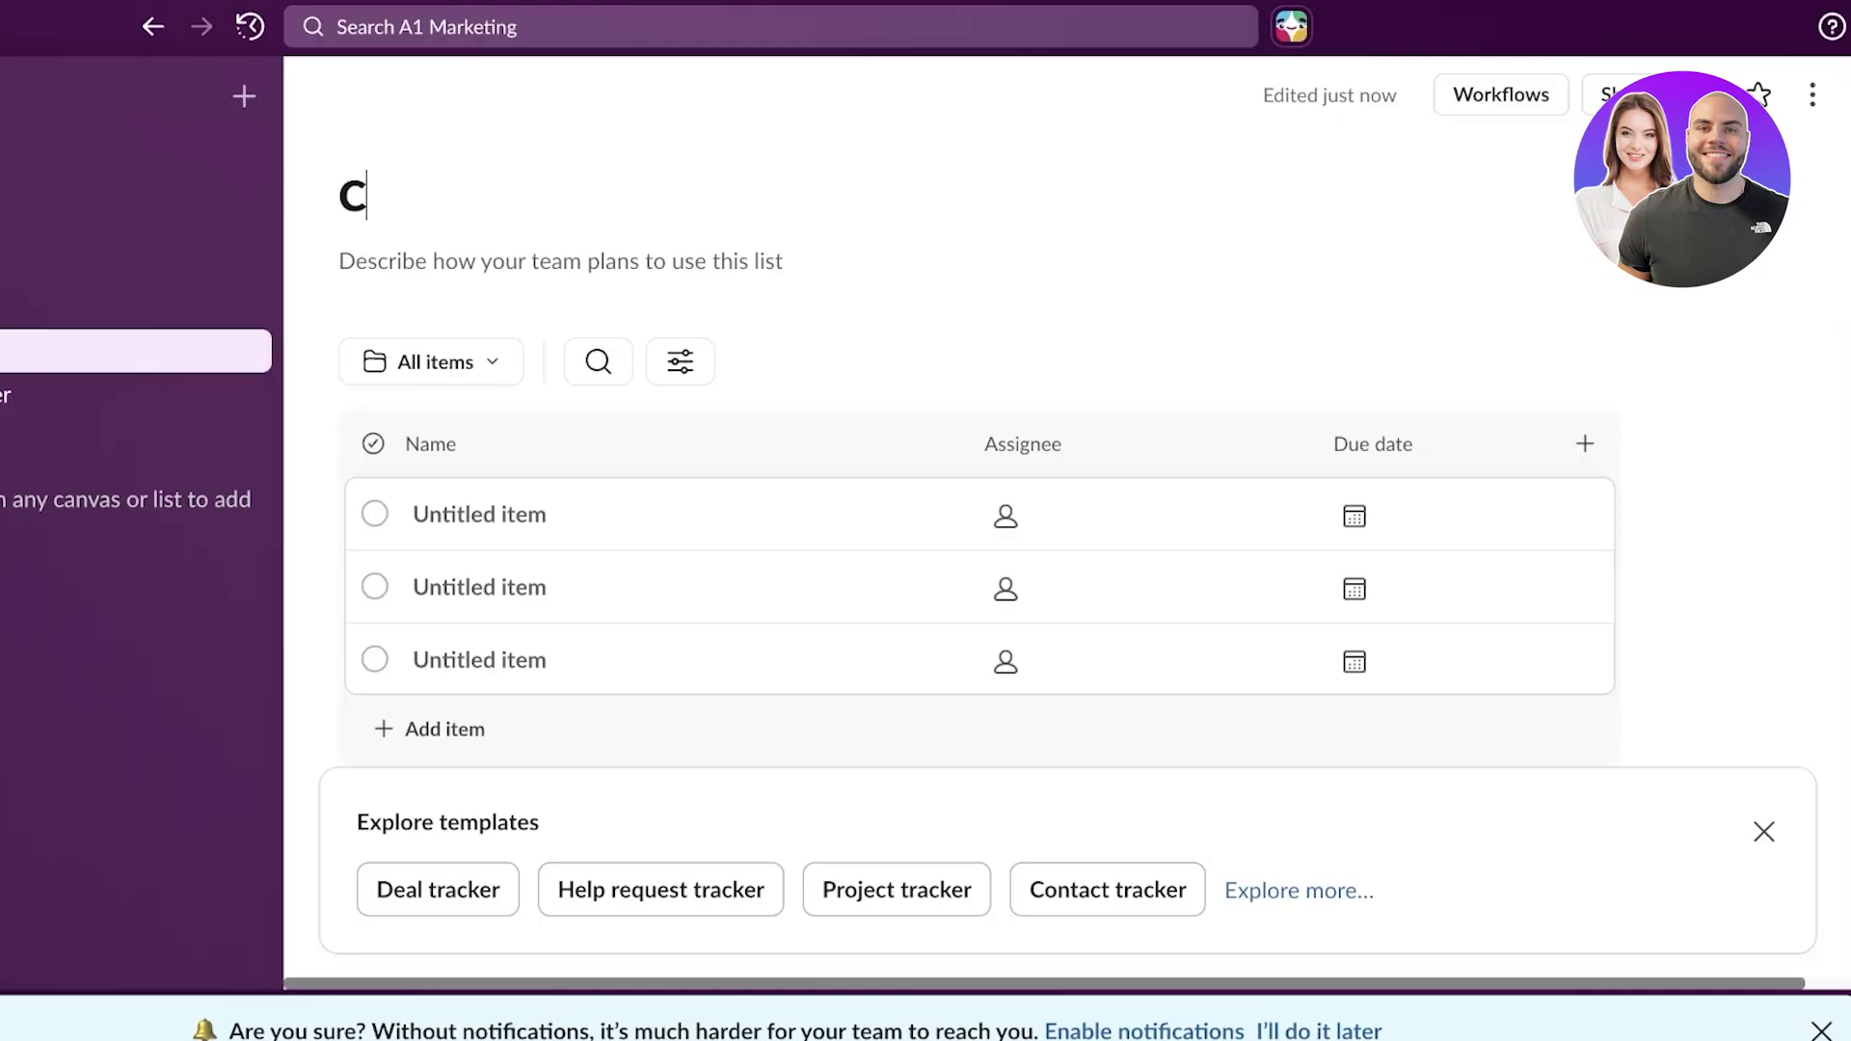
type("ontent Manager")
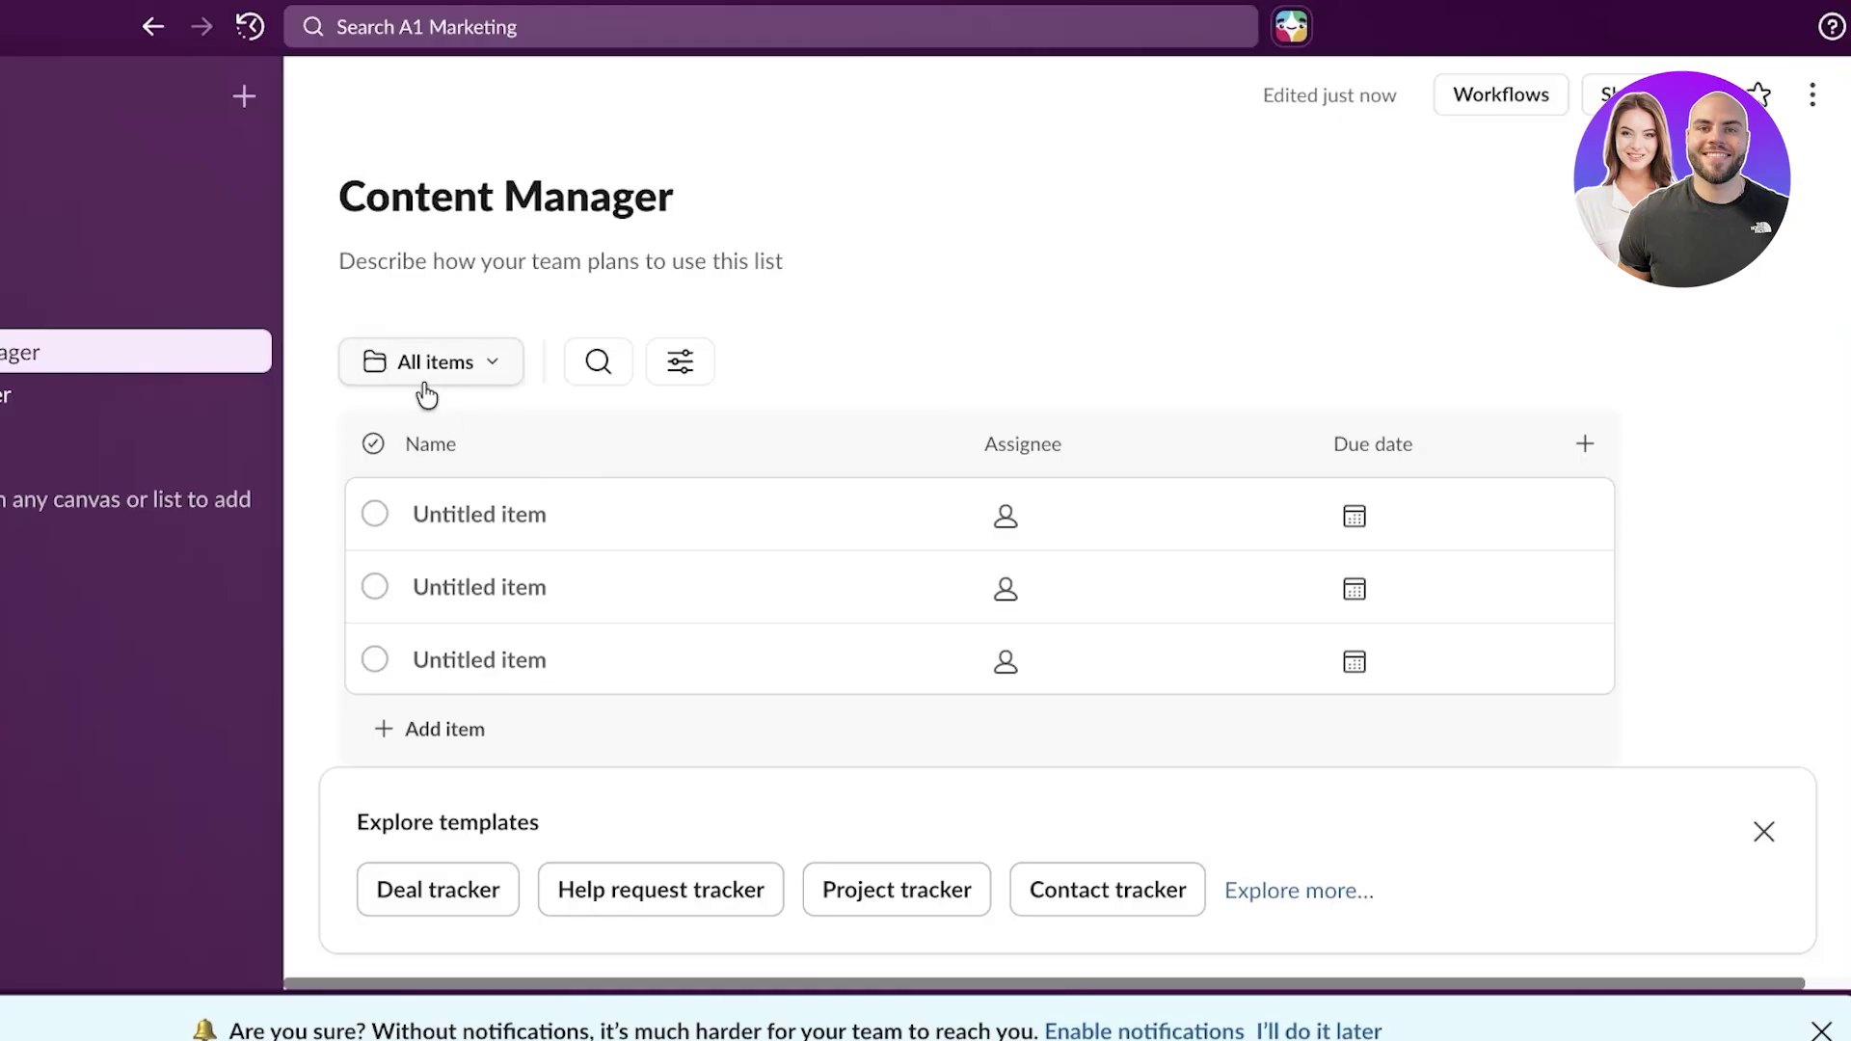
left_click(422, 372)
left_click(457, 315)
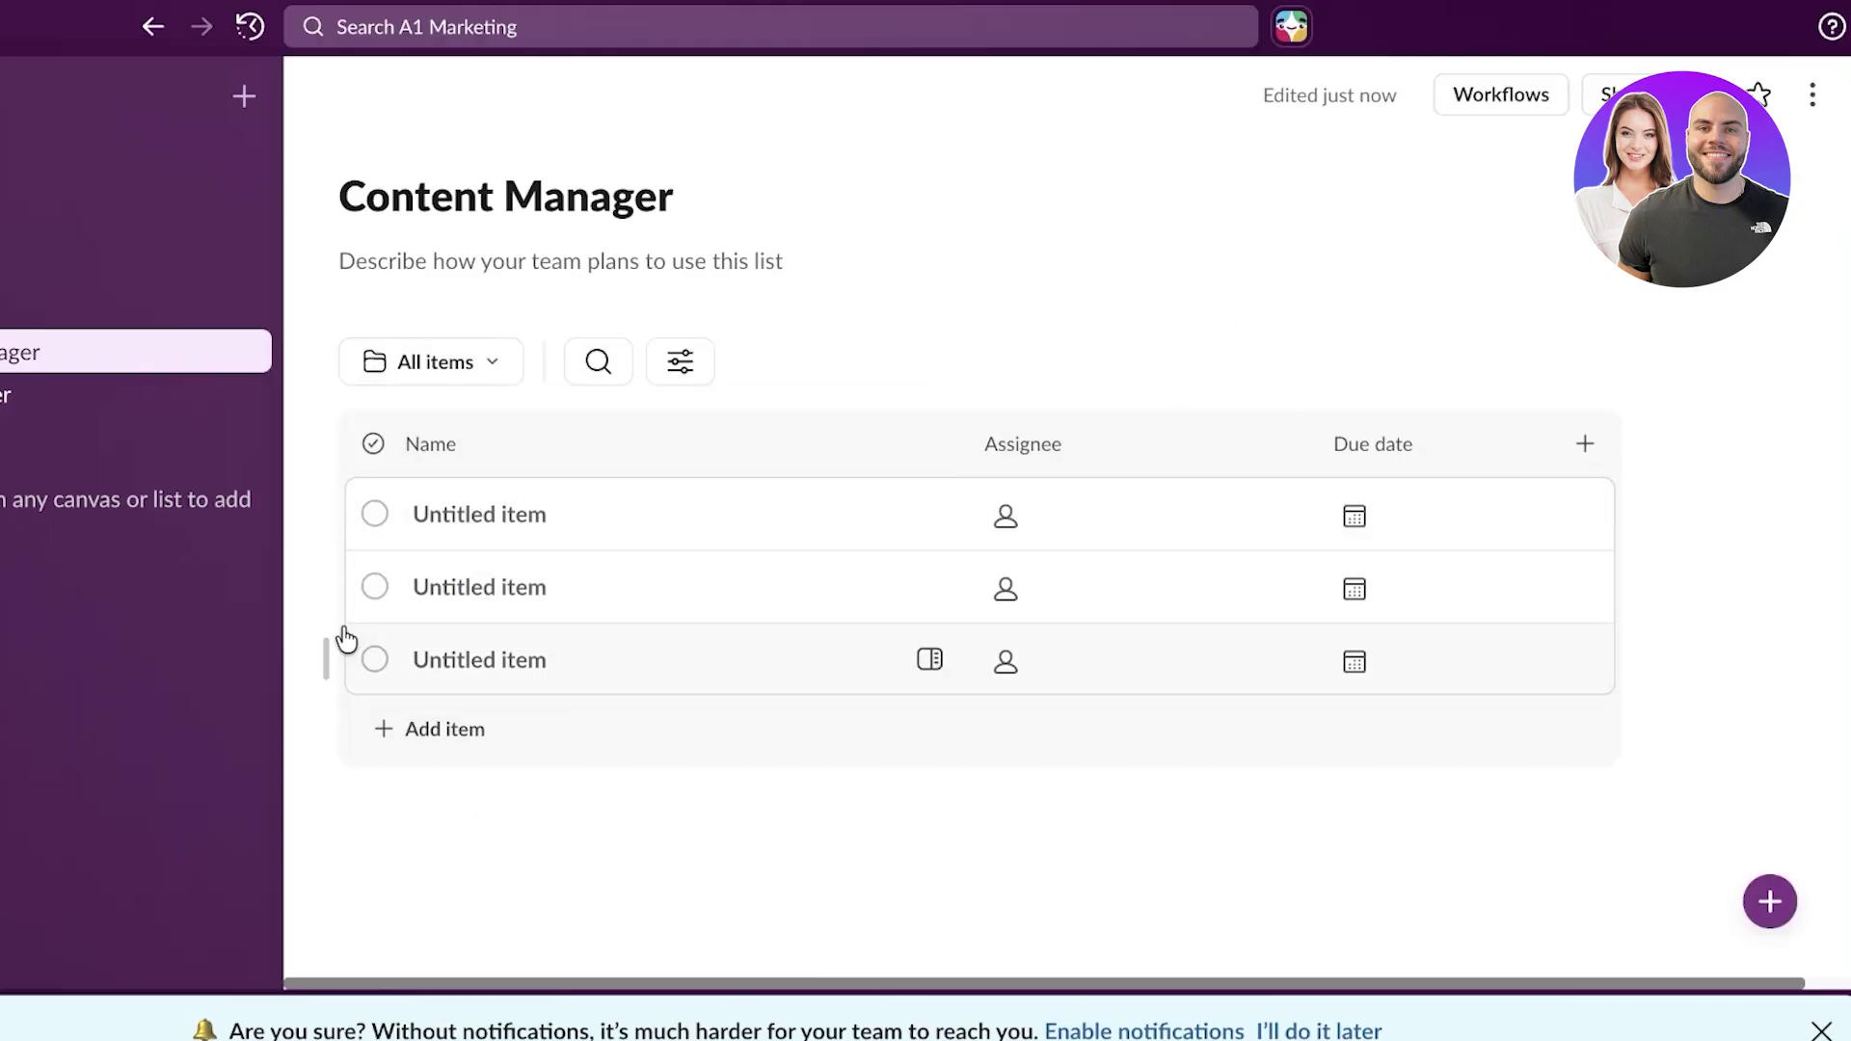
left_click(1822, 1031)
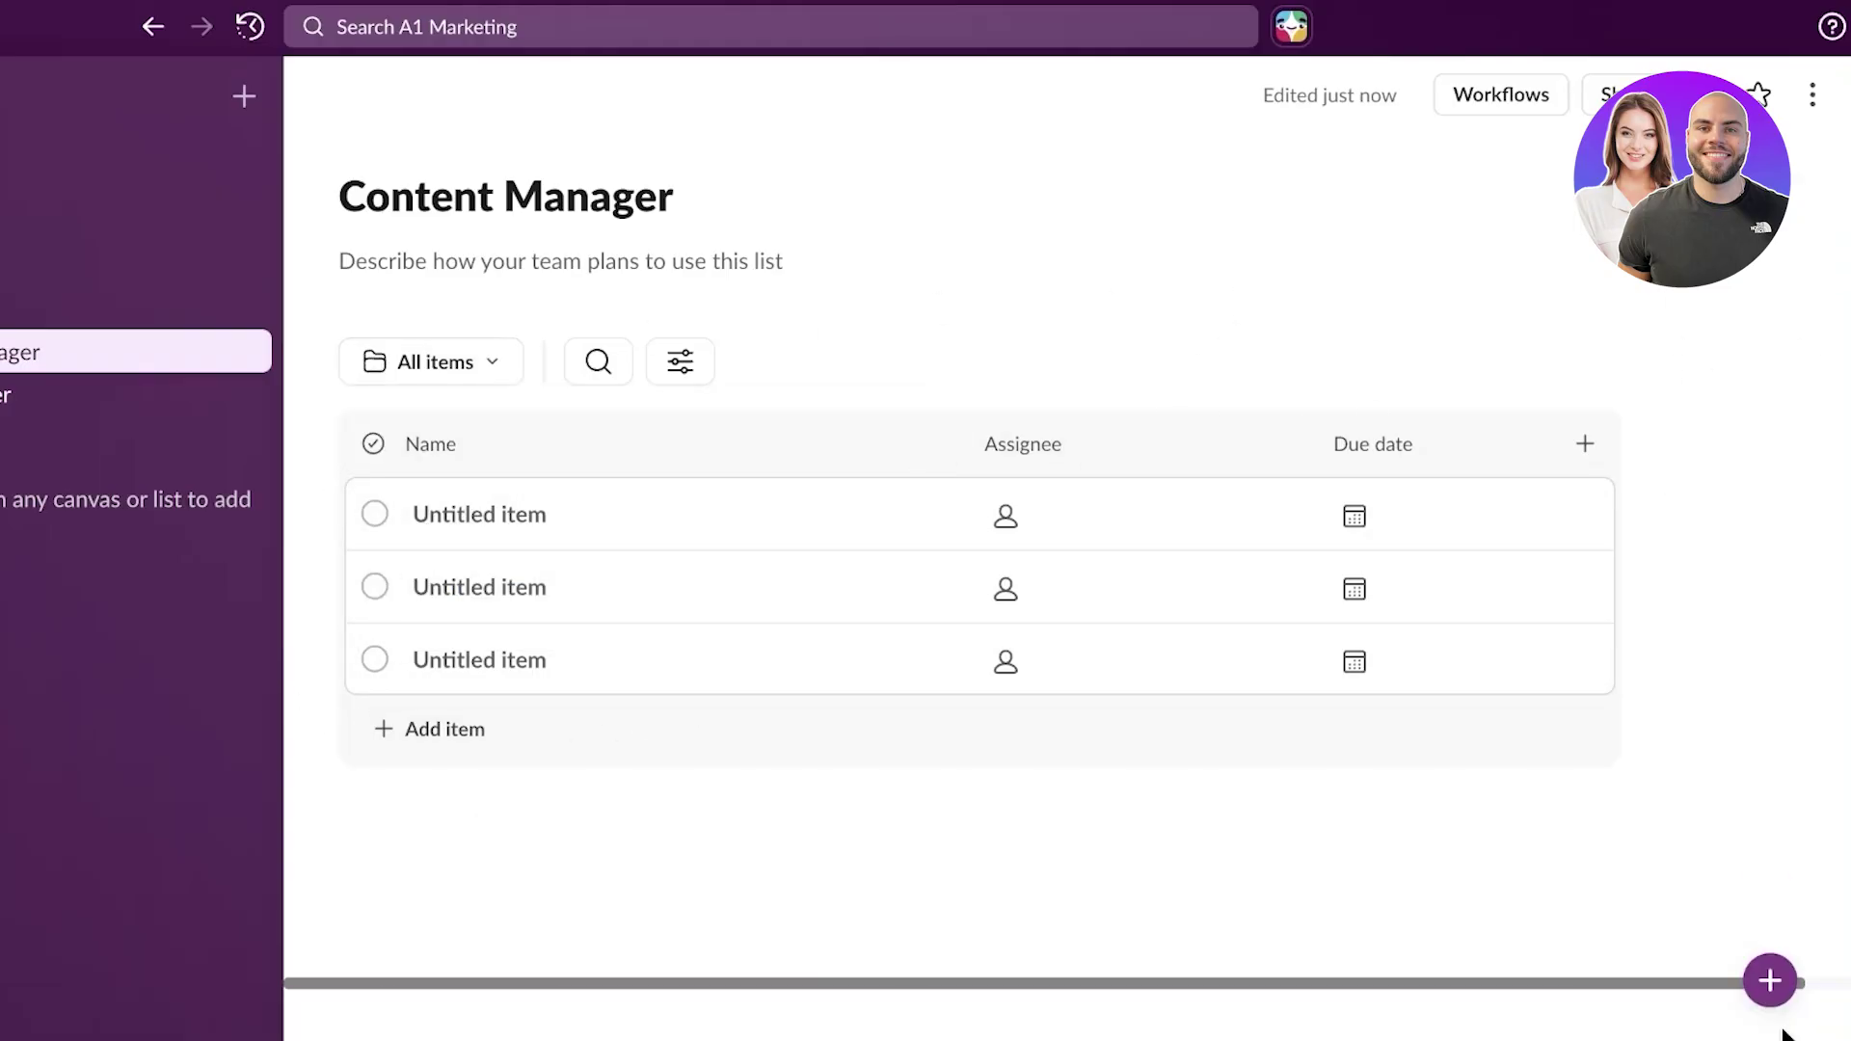
Rename the list's Name column to Topics.
left_click(463, 444)
left_click(508, 509)
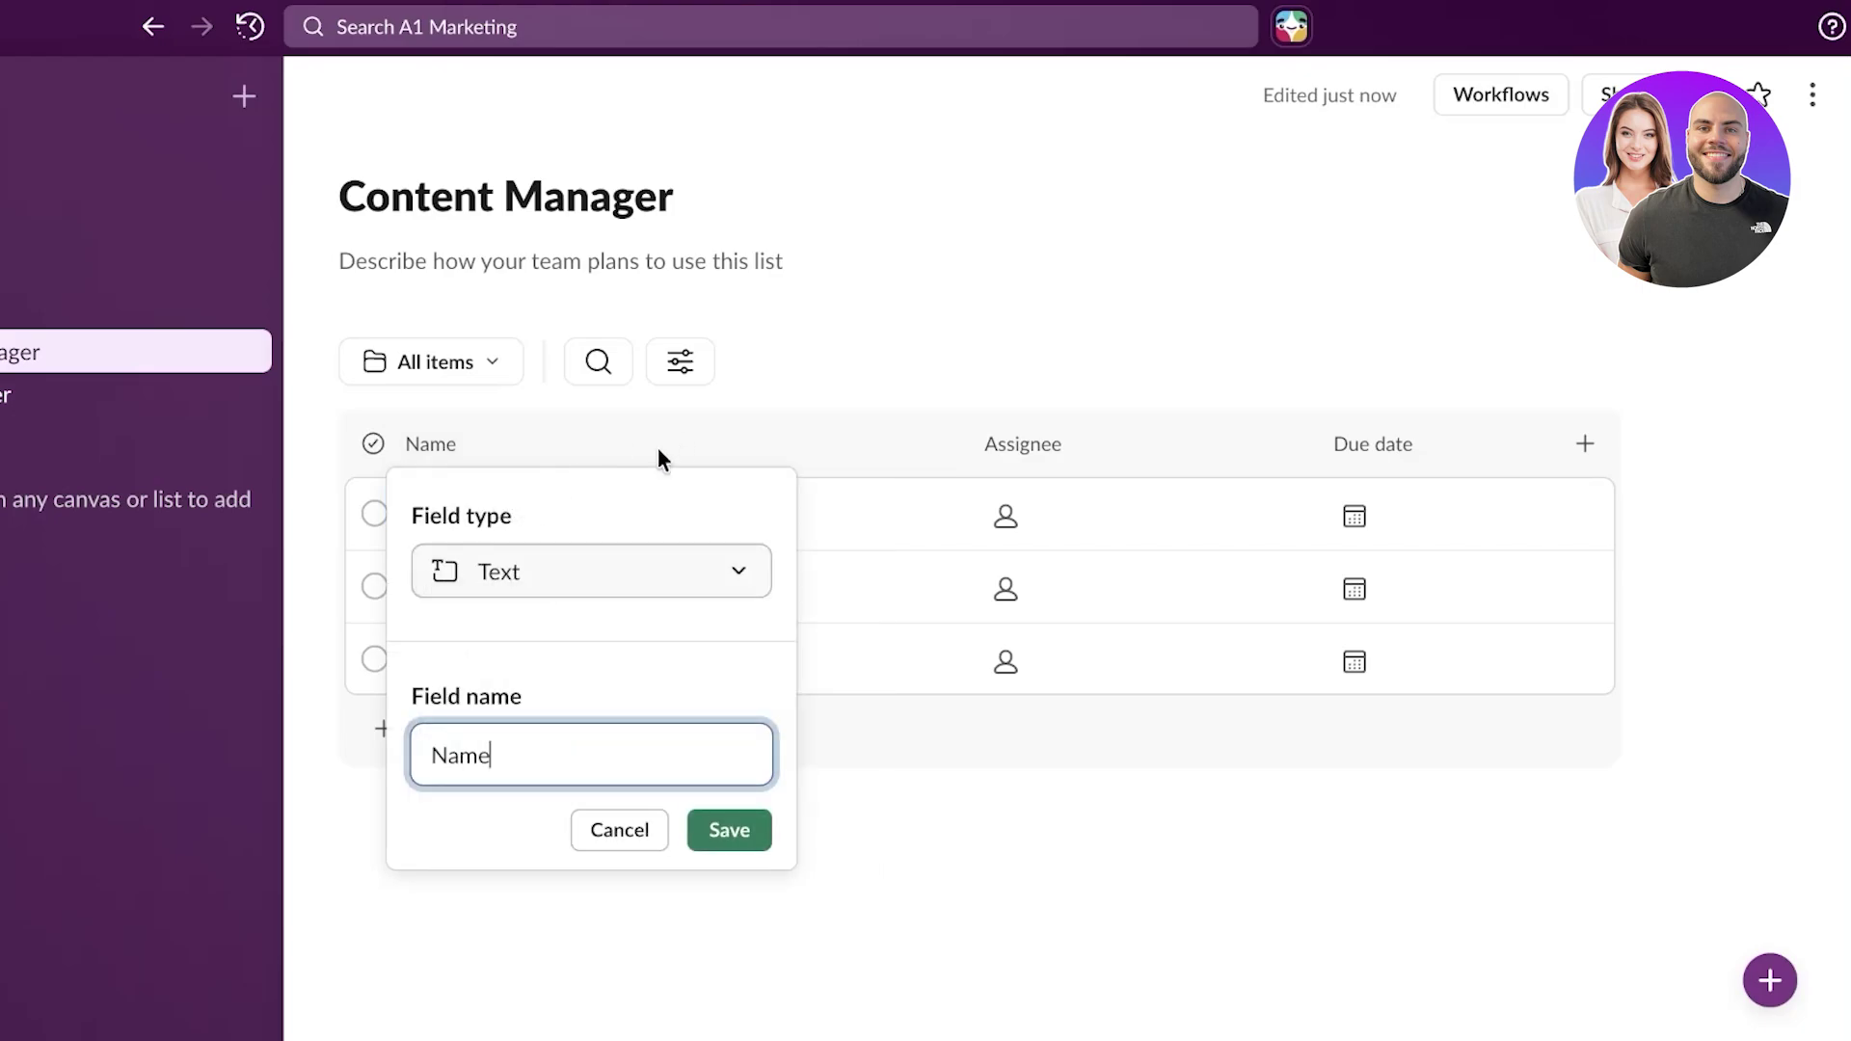
left_click(571, 568)
double_click(547, 742)
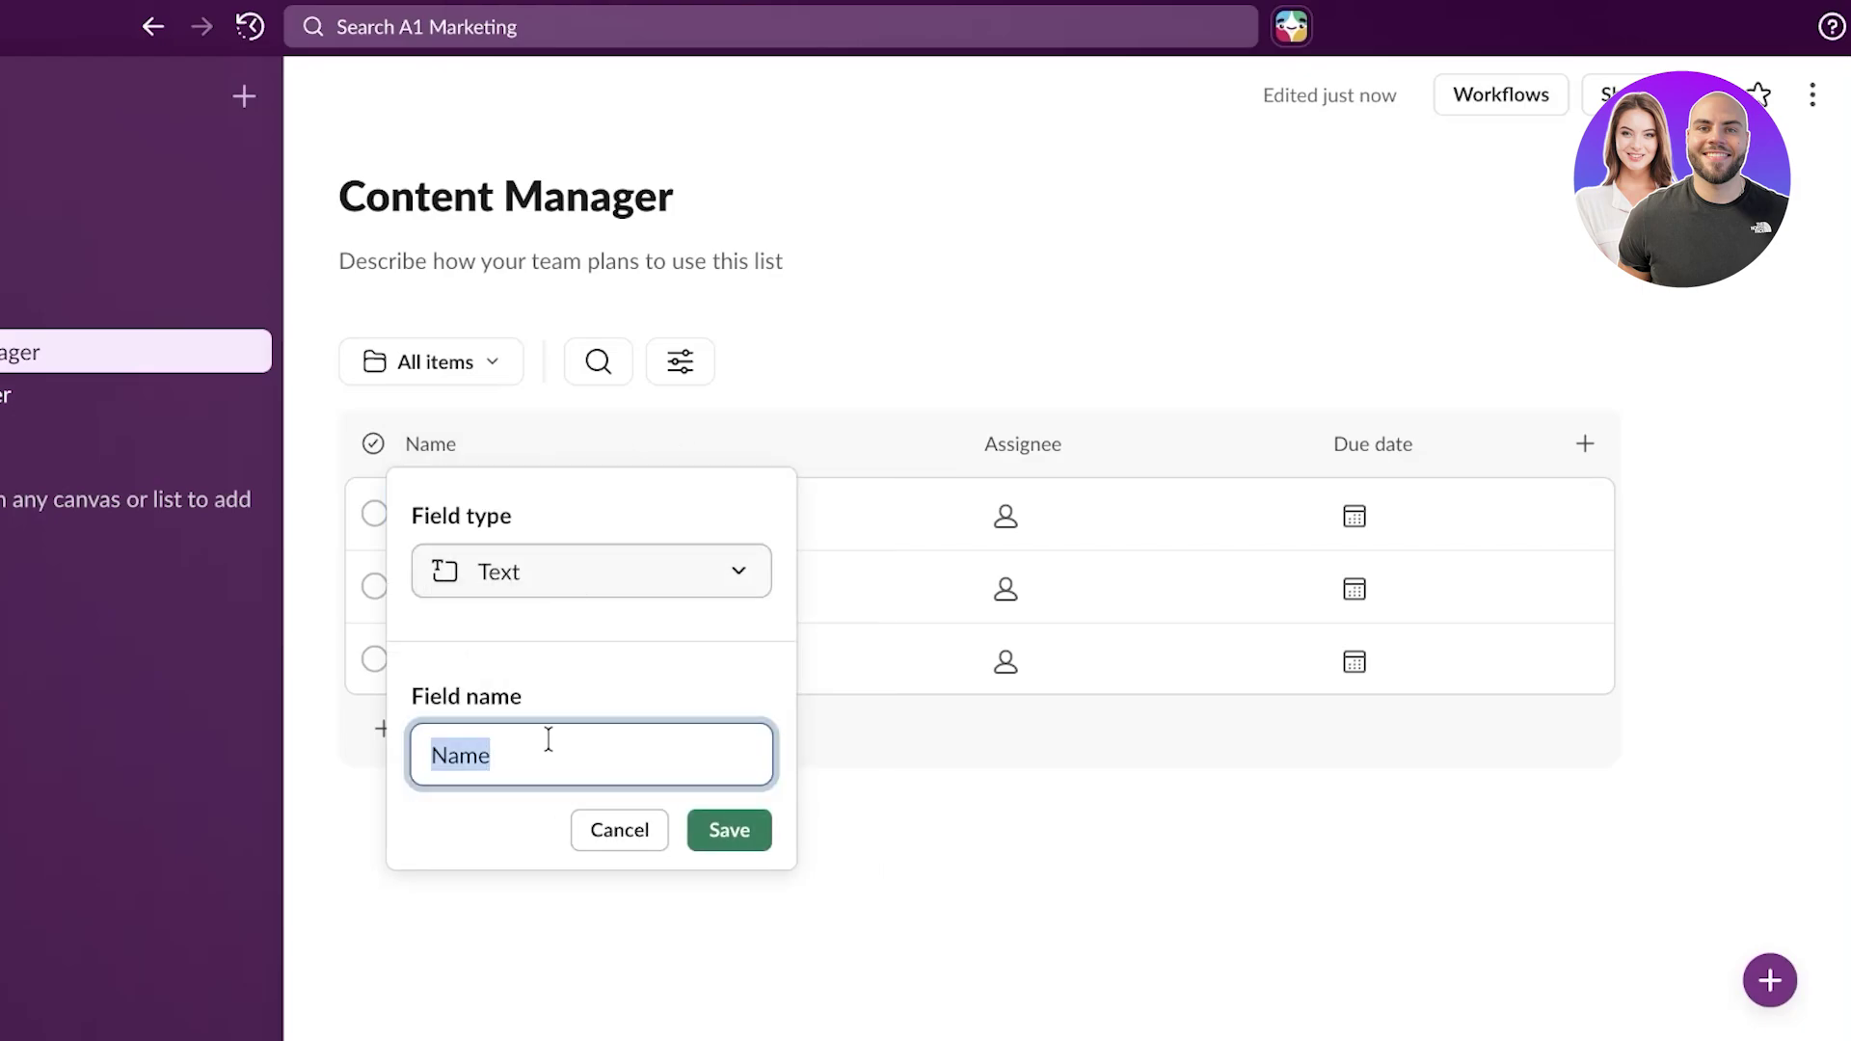
key("BackSpace")
type("T")
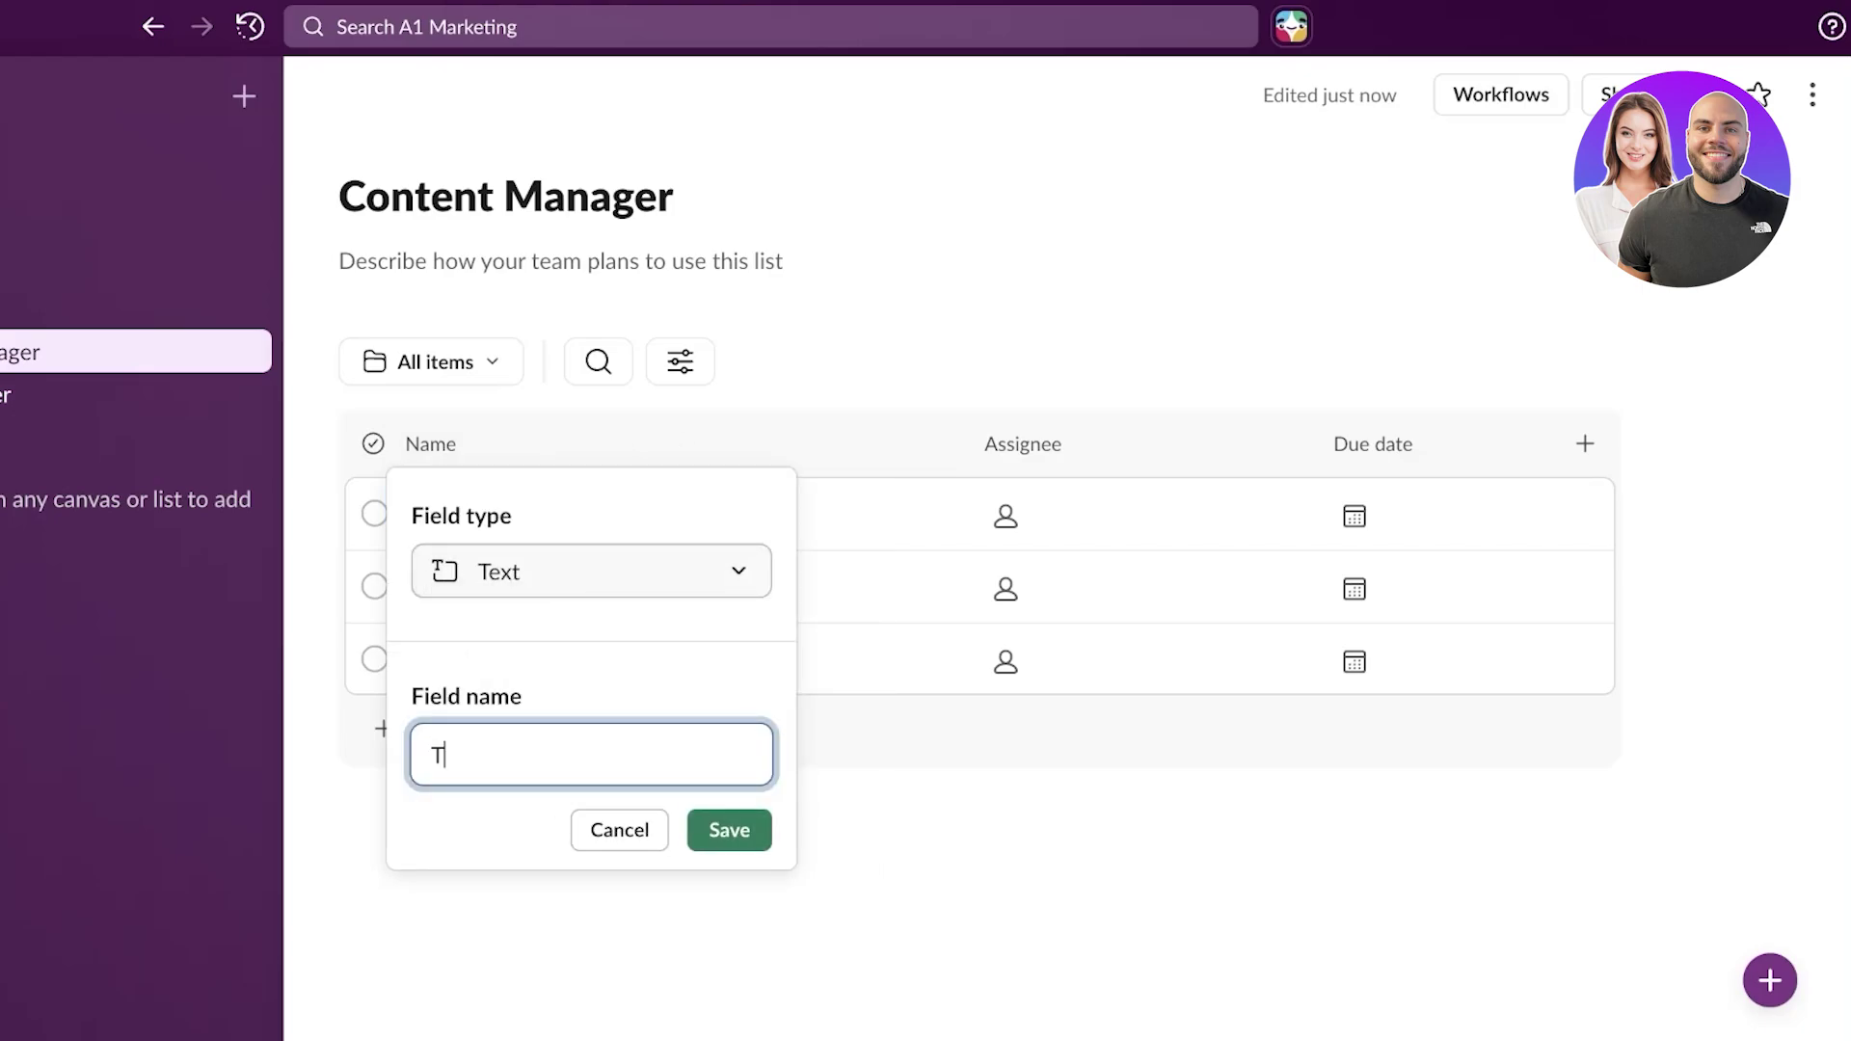
key("BackSpace")
type("Topics")
key("Return")
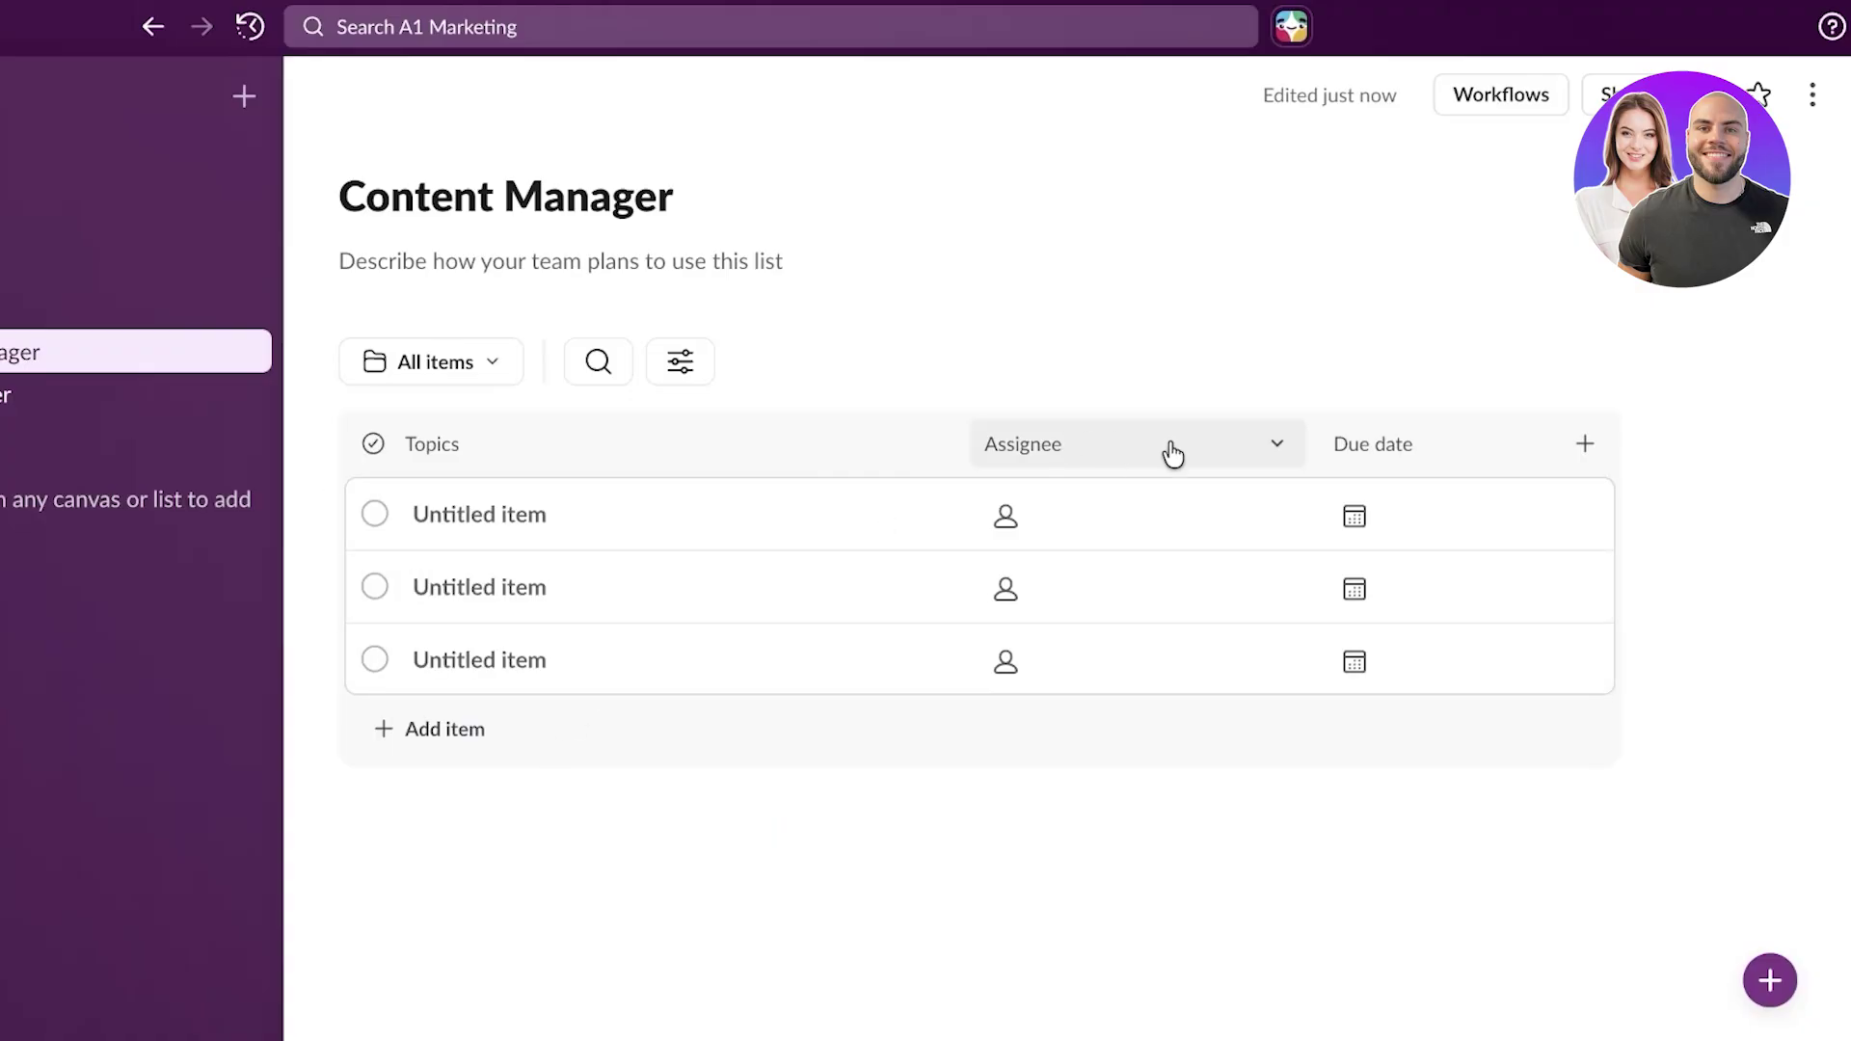
Add a new Select column named Platform.
left_click(1581, 446)
left_click(1425, 569)
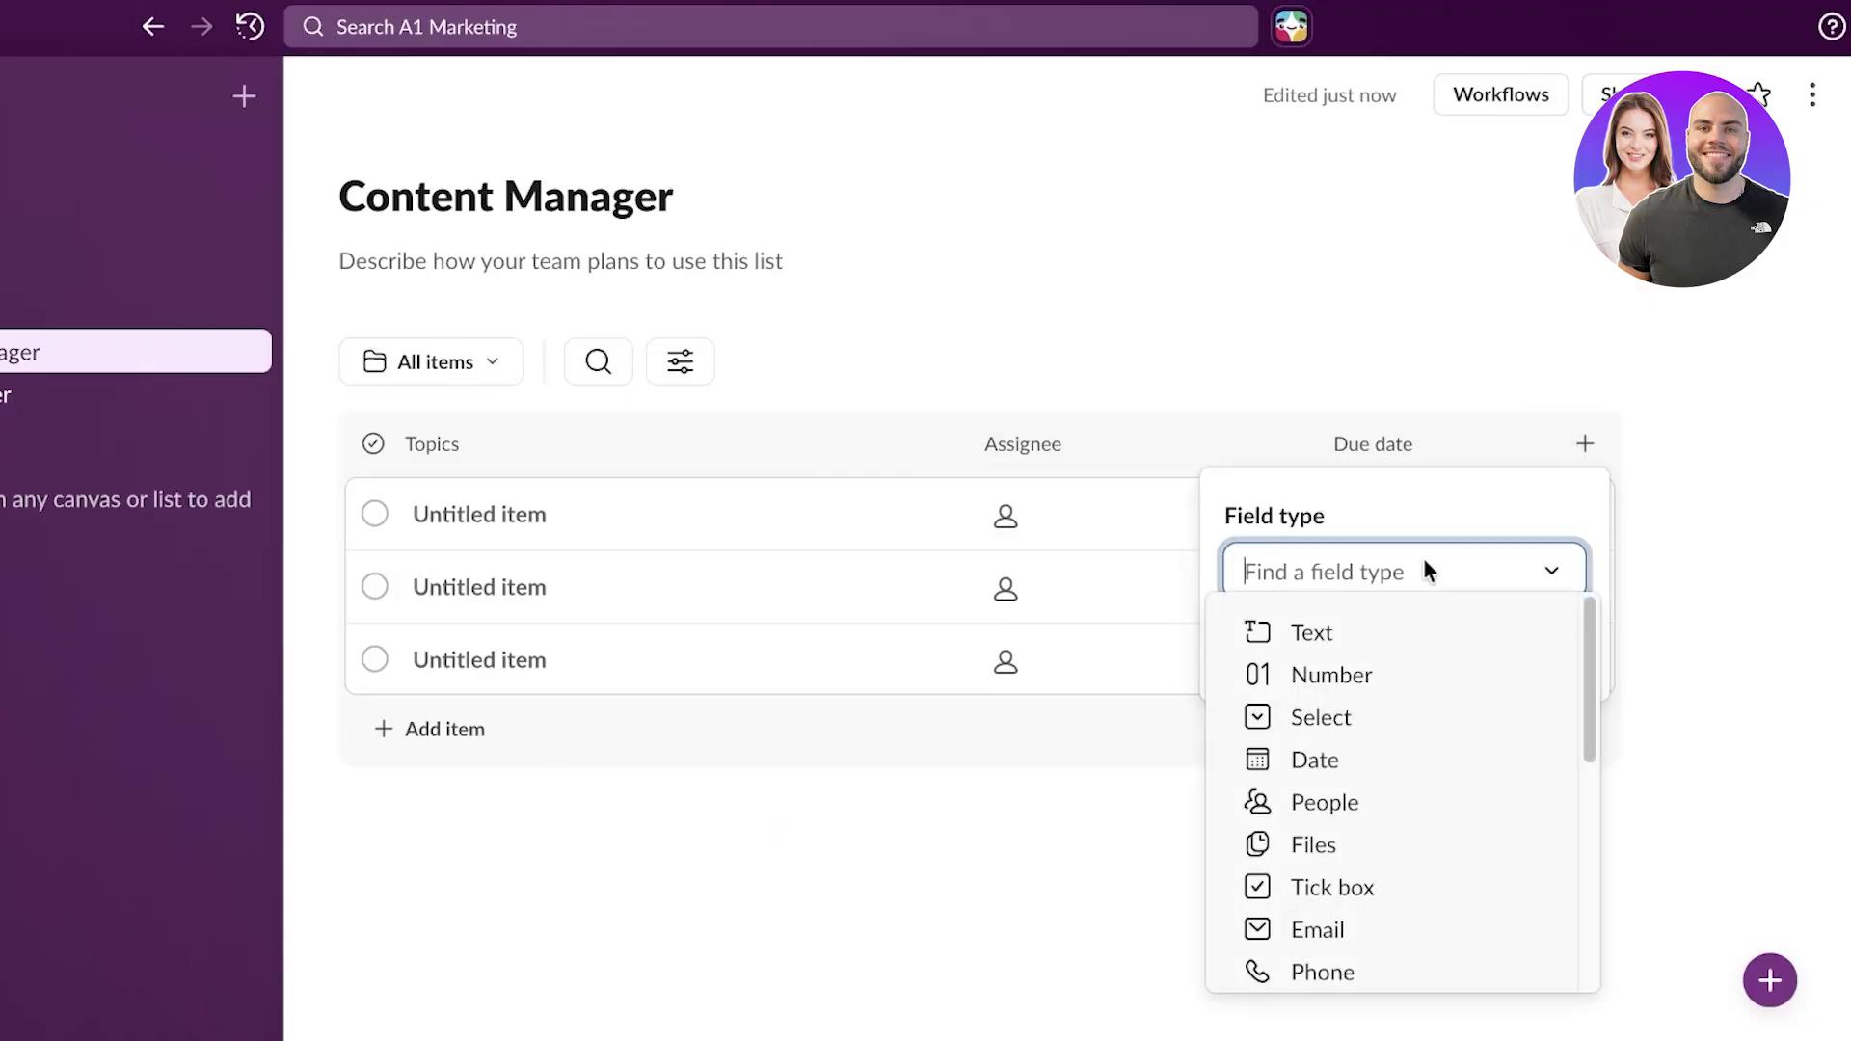
left_click(1335, 714)
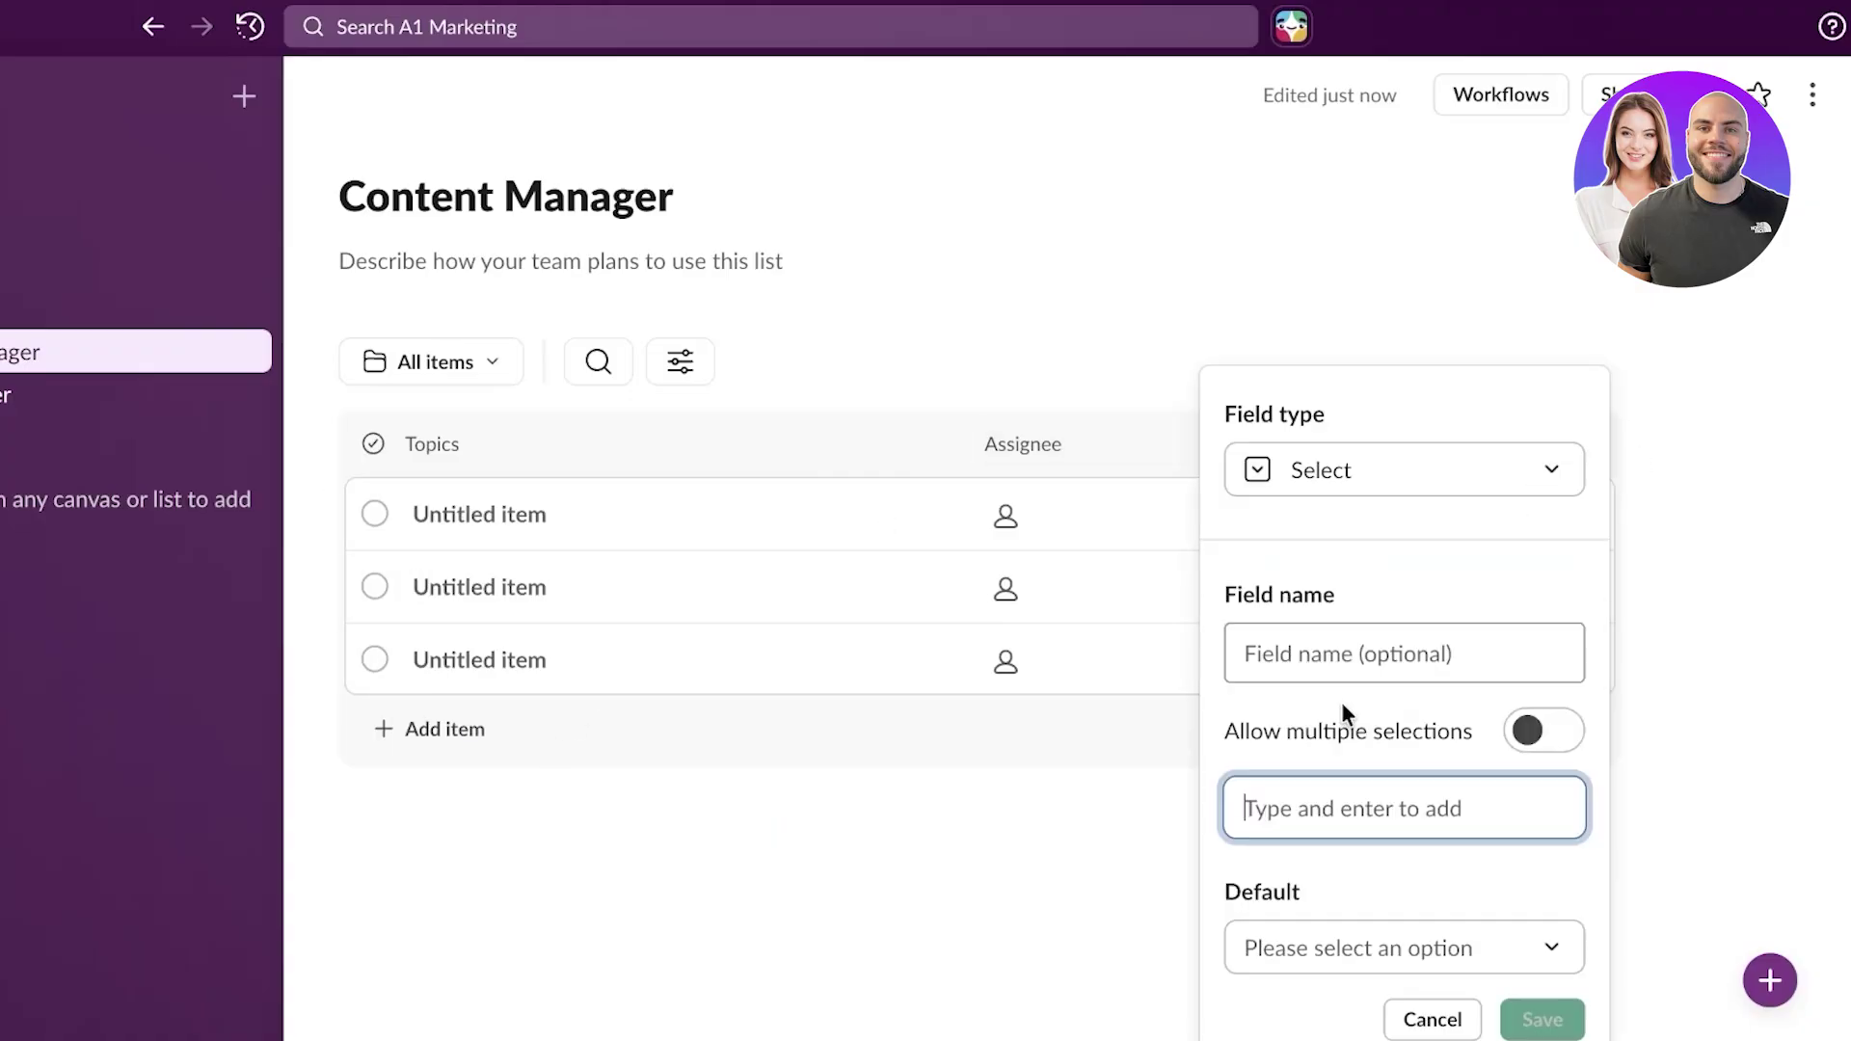
left_click(1449, 467)
left_click(1602, 617)
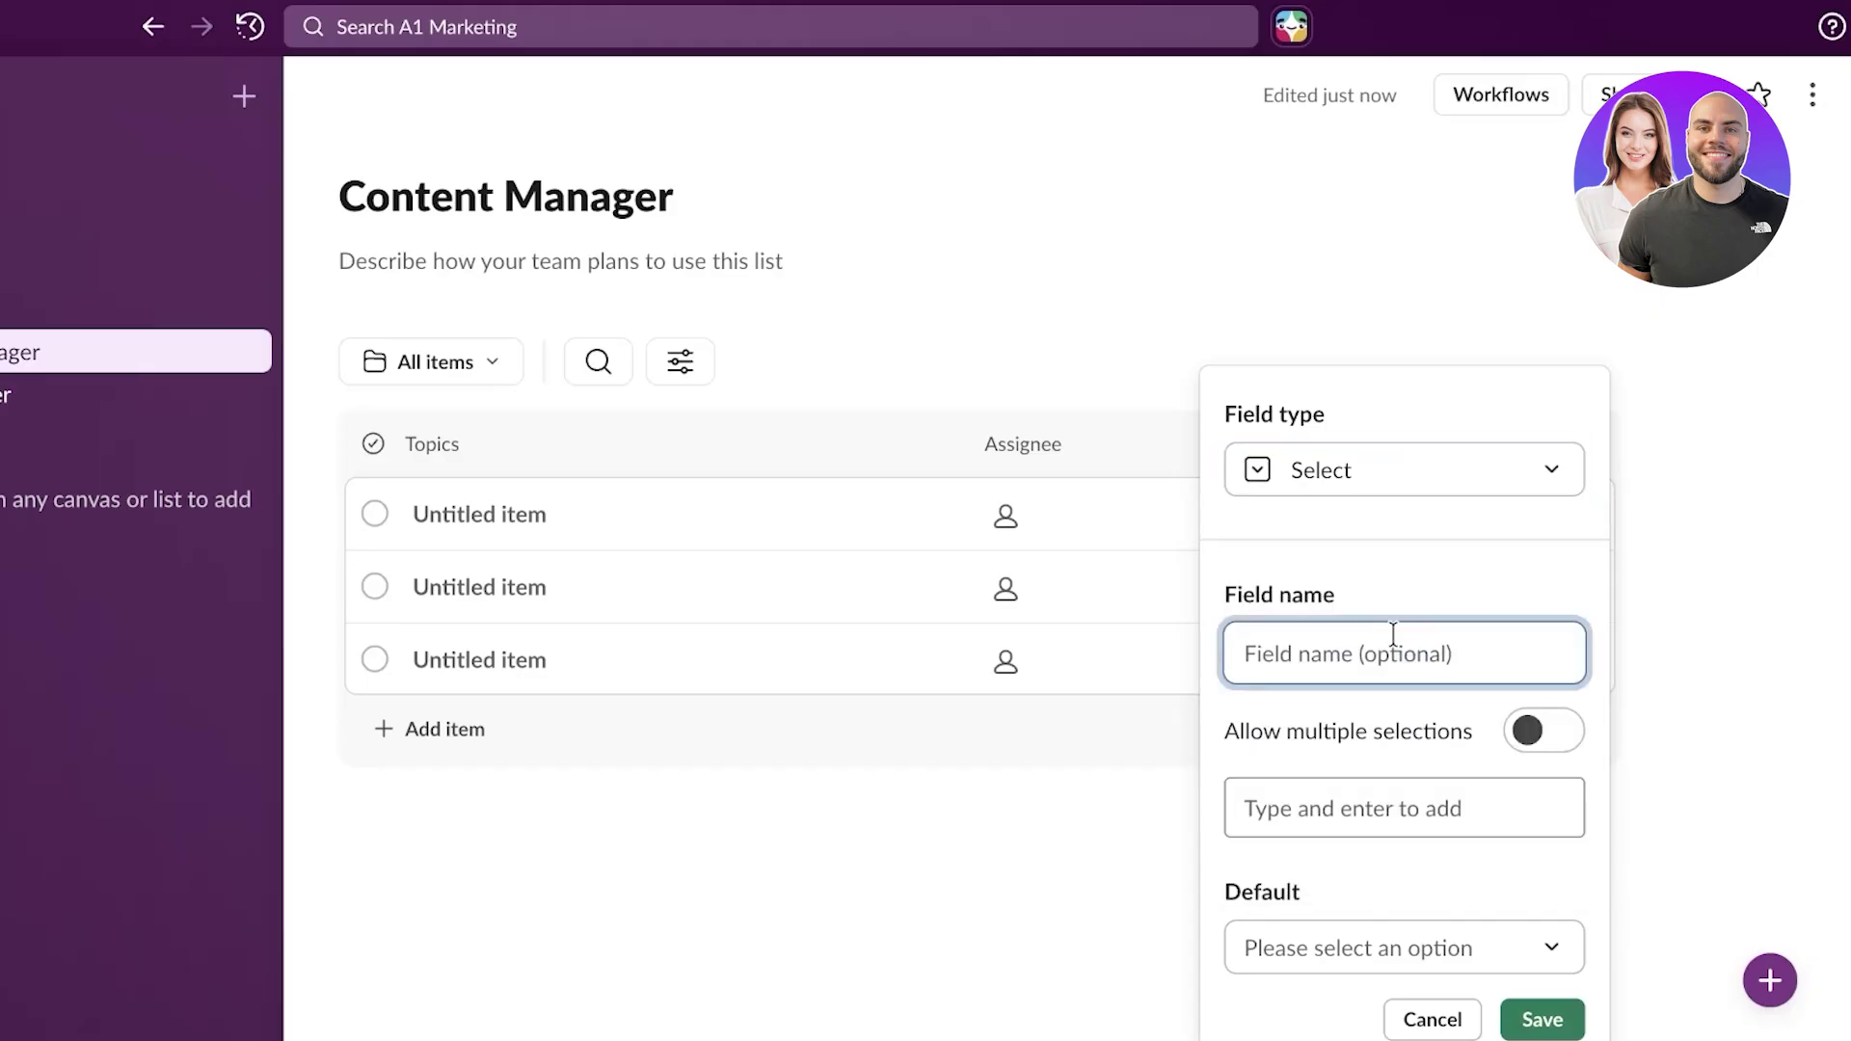
type("A")
key("BackSpace")
type("Platform")
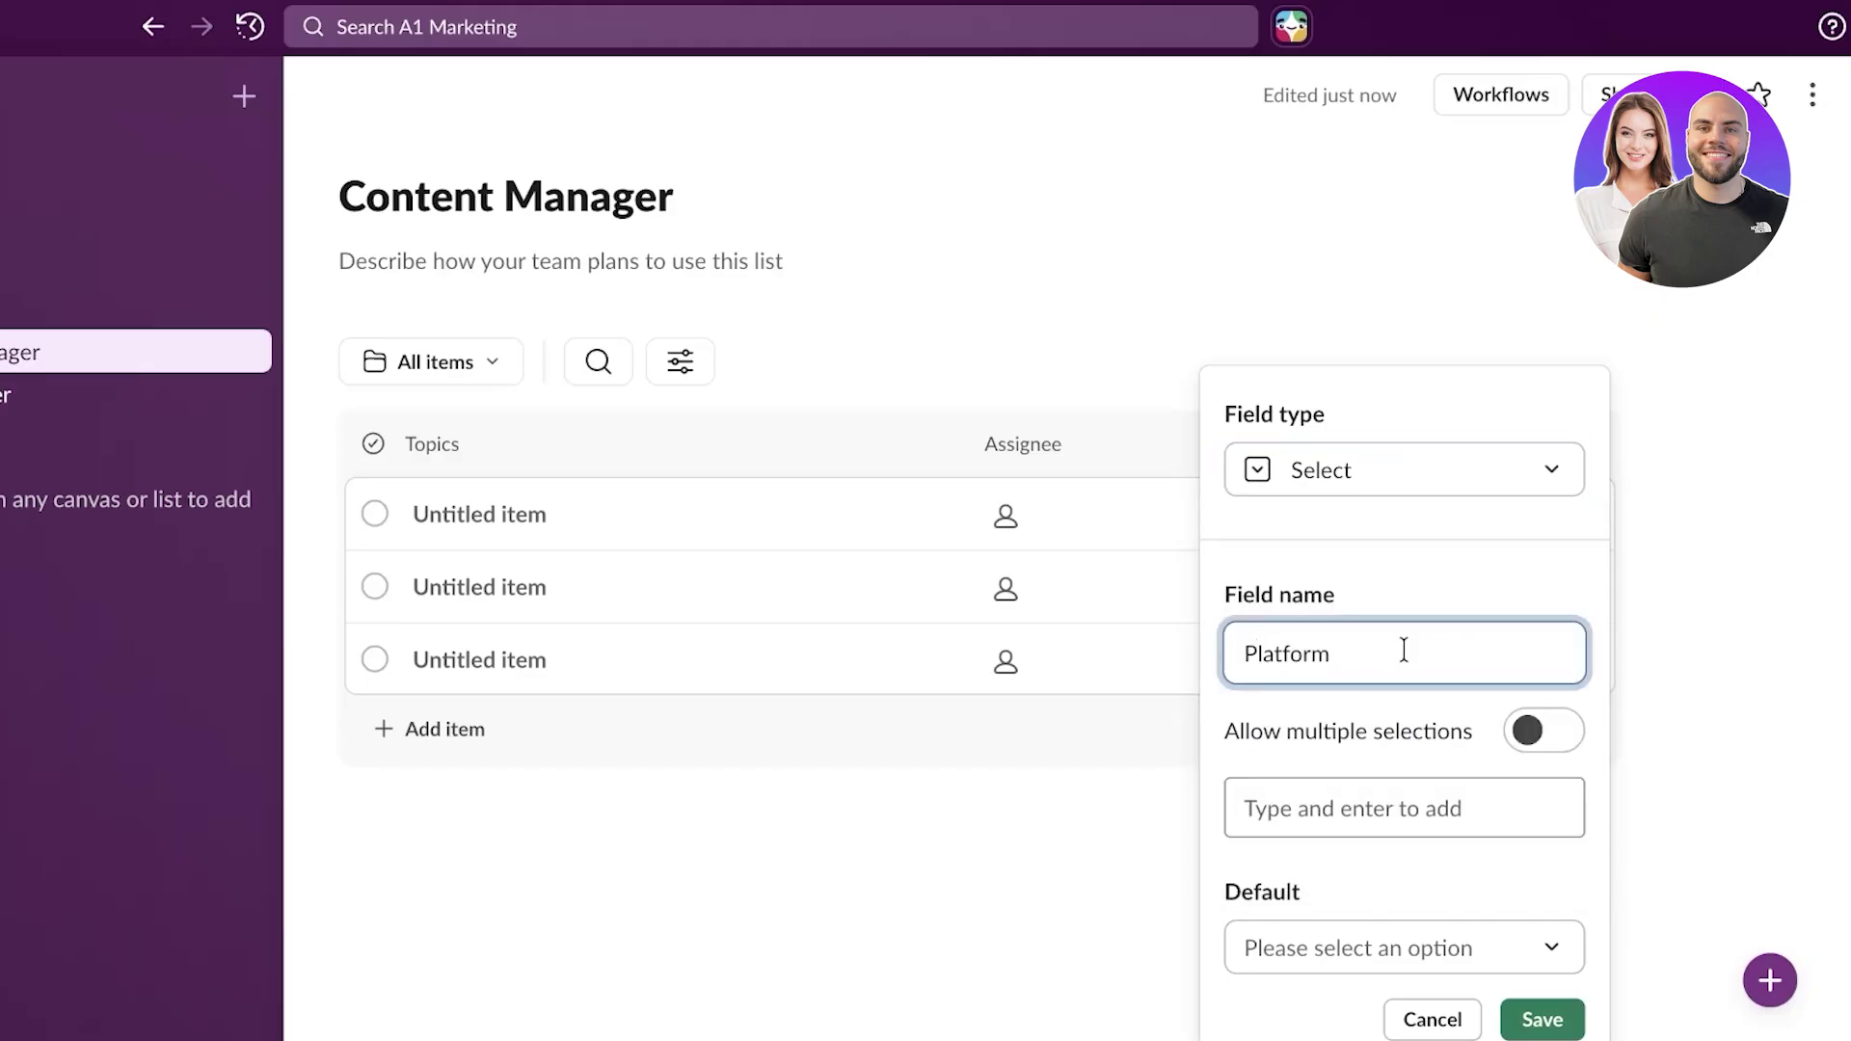
left_click(1349, 810)
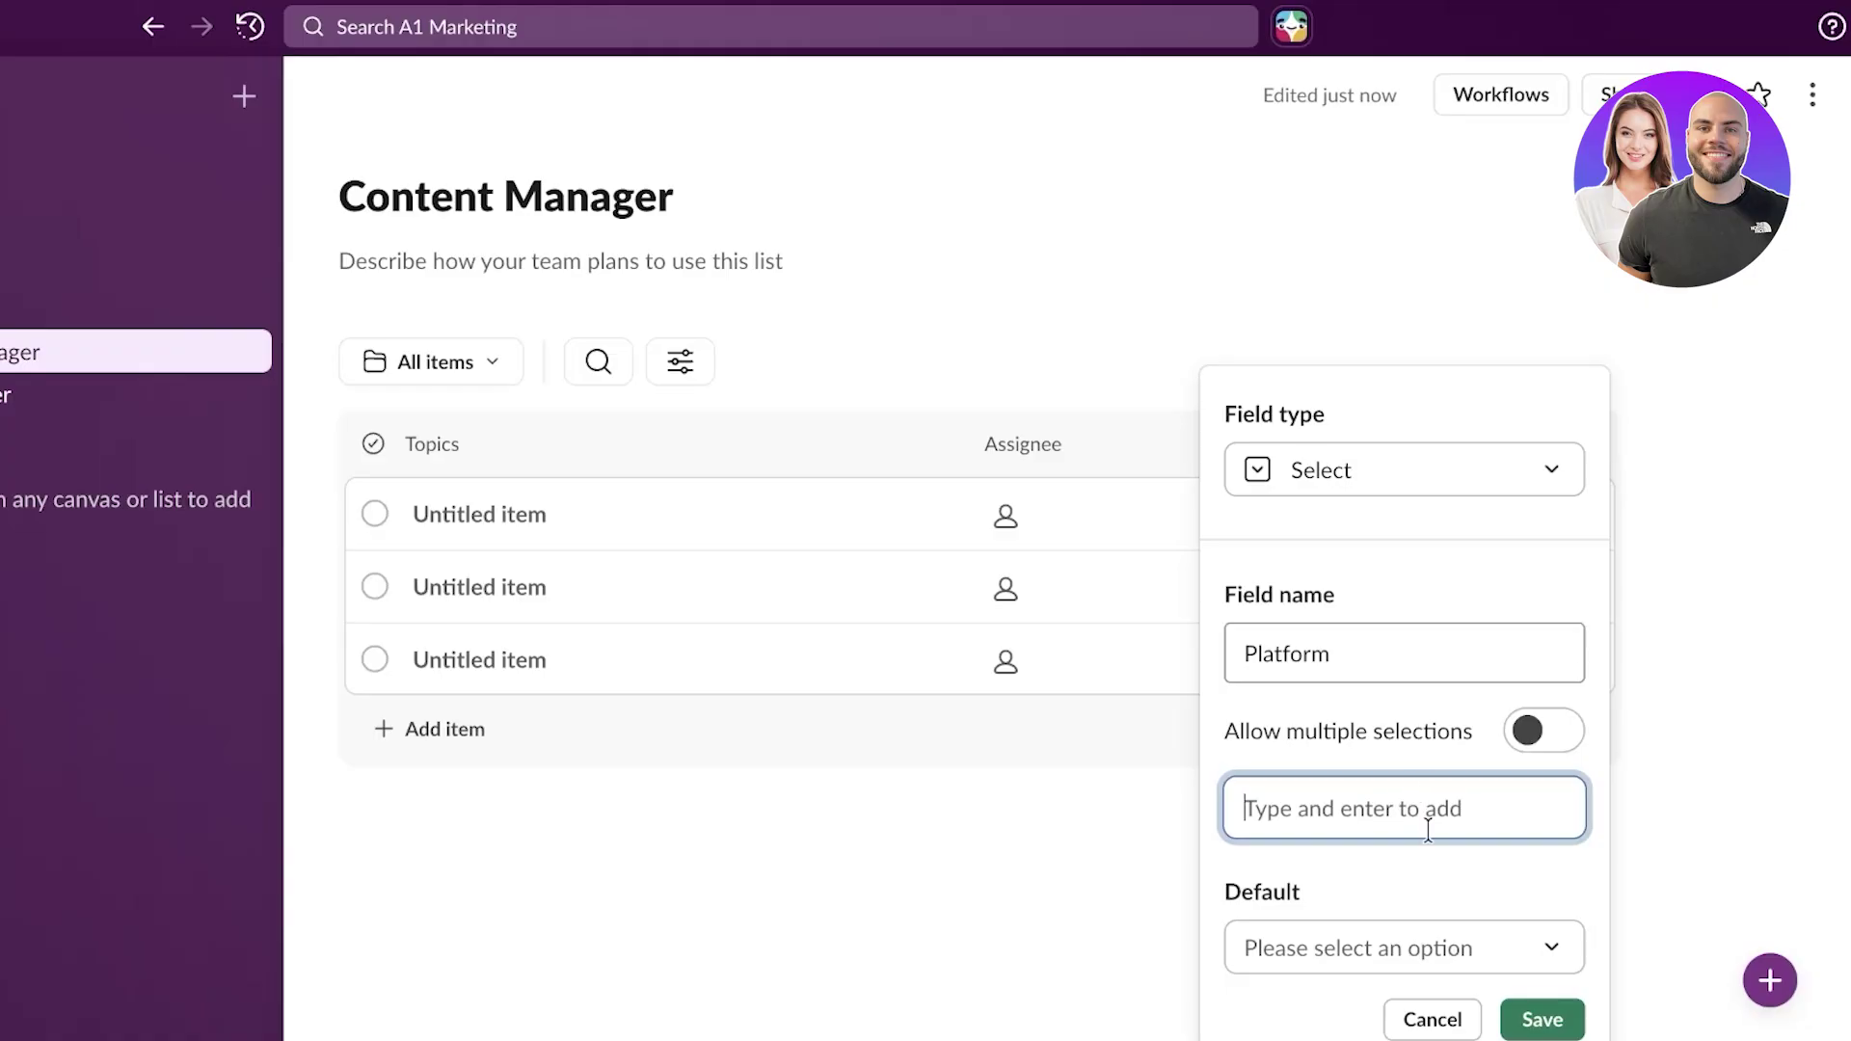
Add Instagram, X and Youtube as the Platform choices.
left_click(1392, 938)
left_click(1394, 810)
type("Insta")
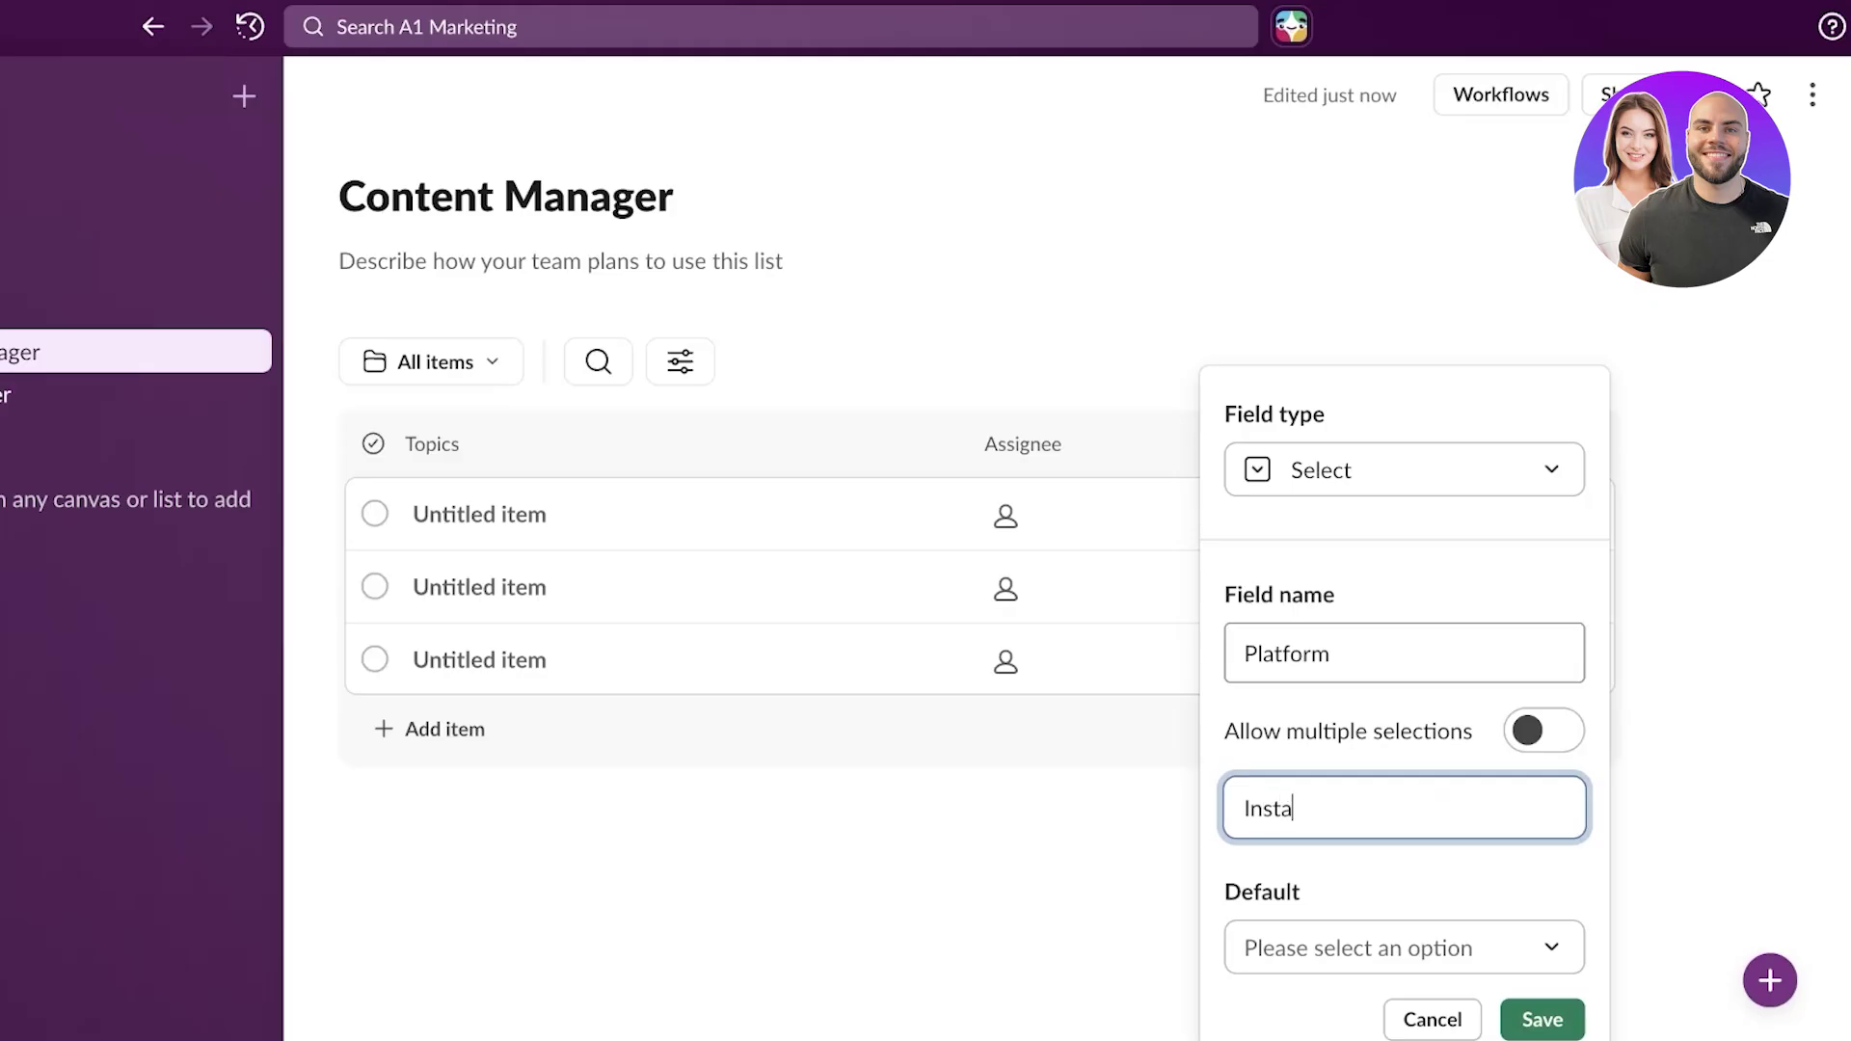
type("gram")
key("Return")
type("X")
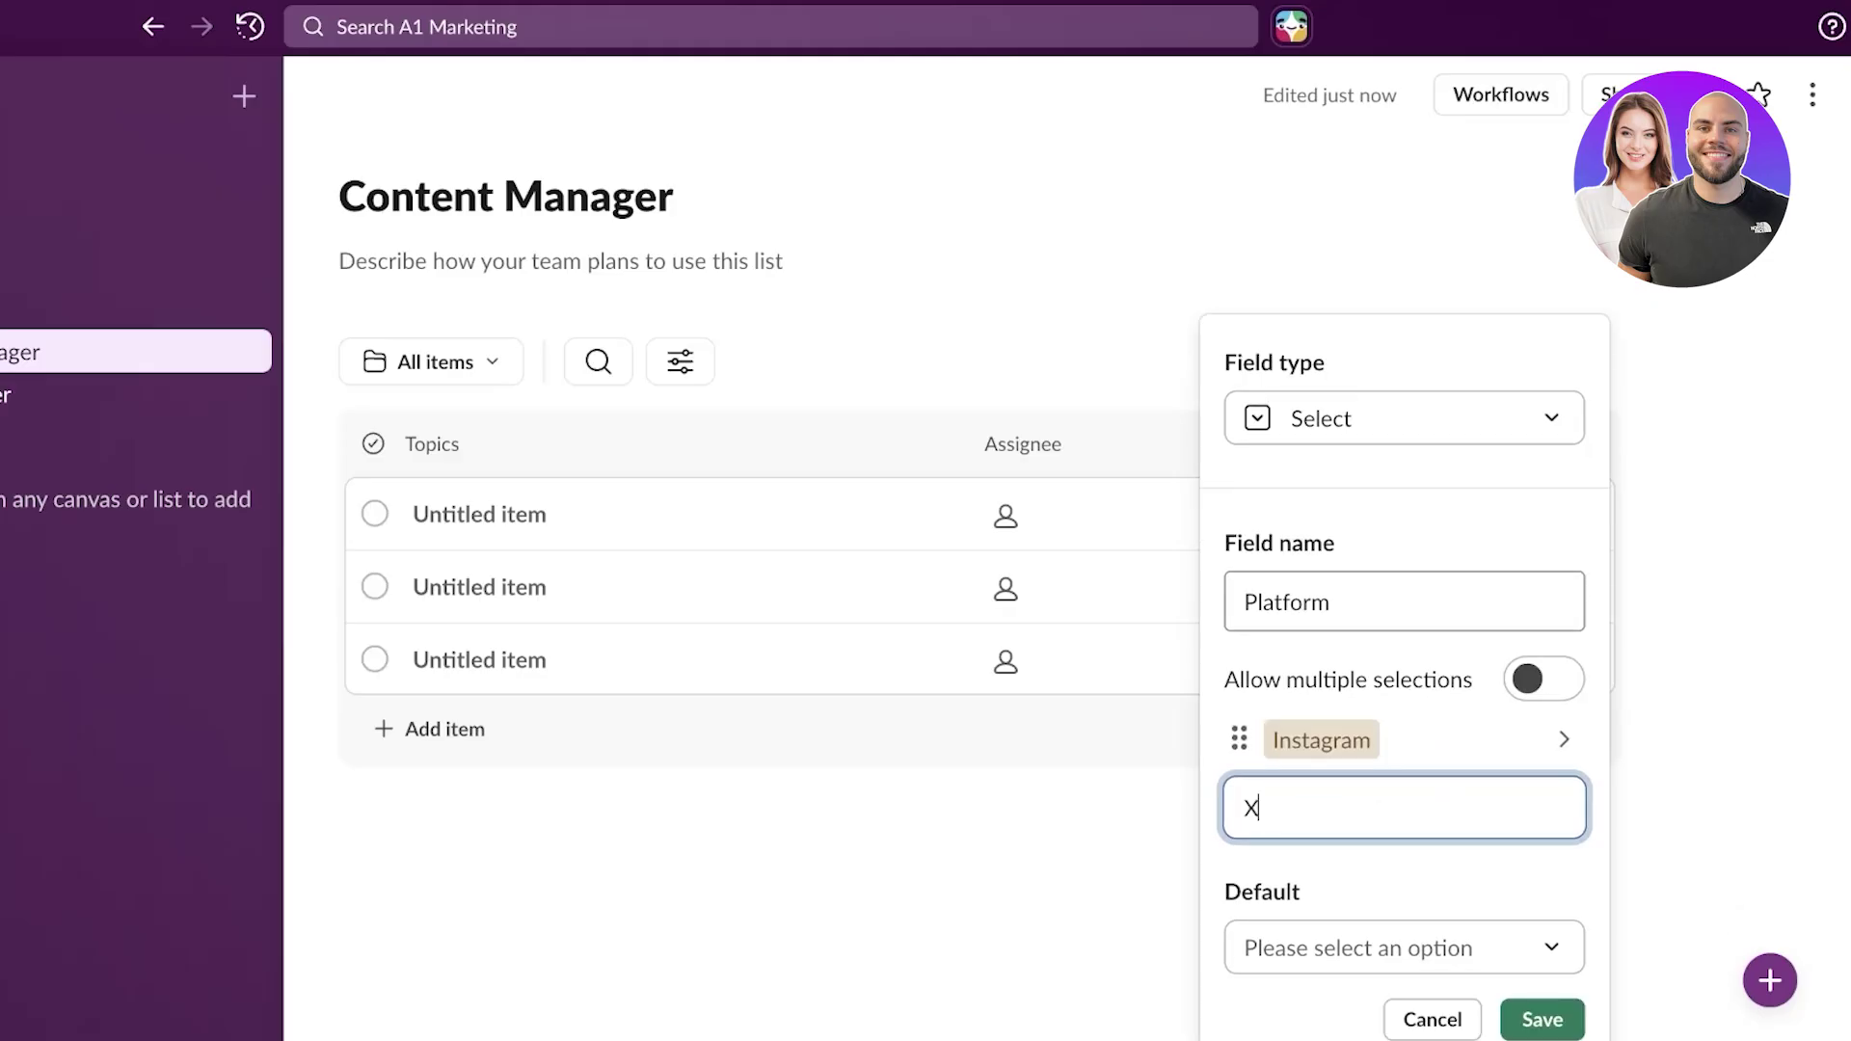
key("Return")
type("Youtub")
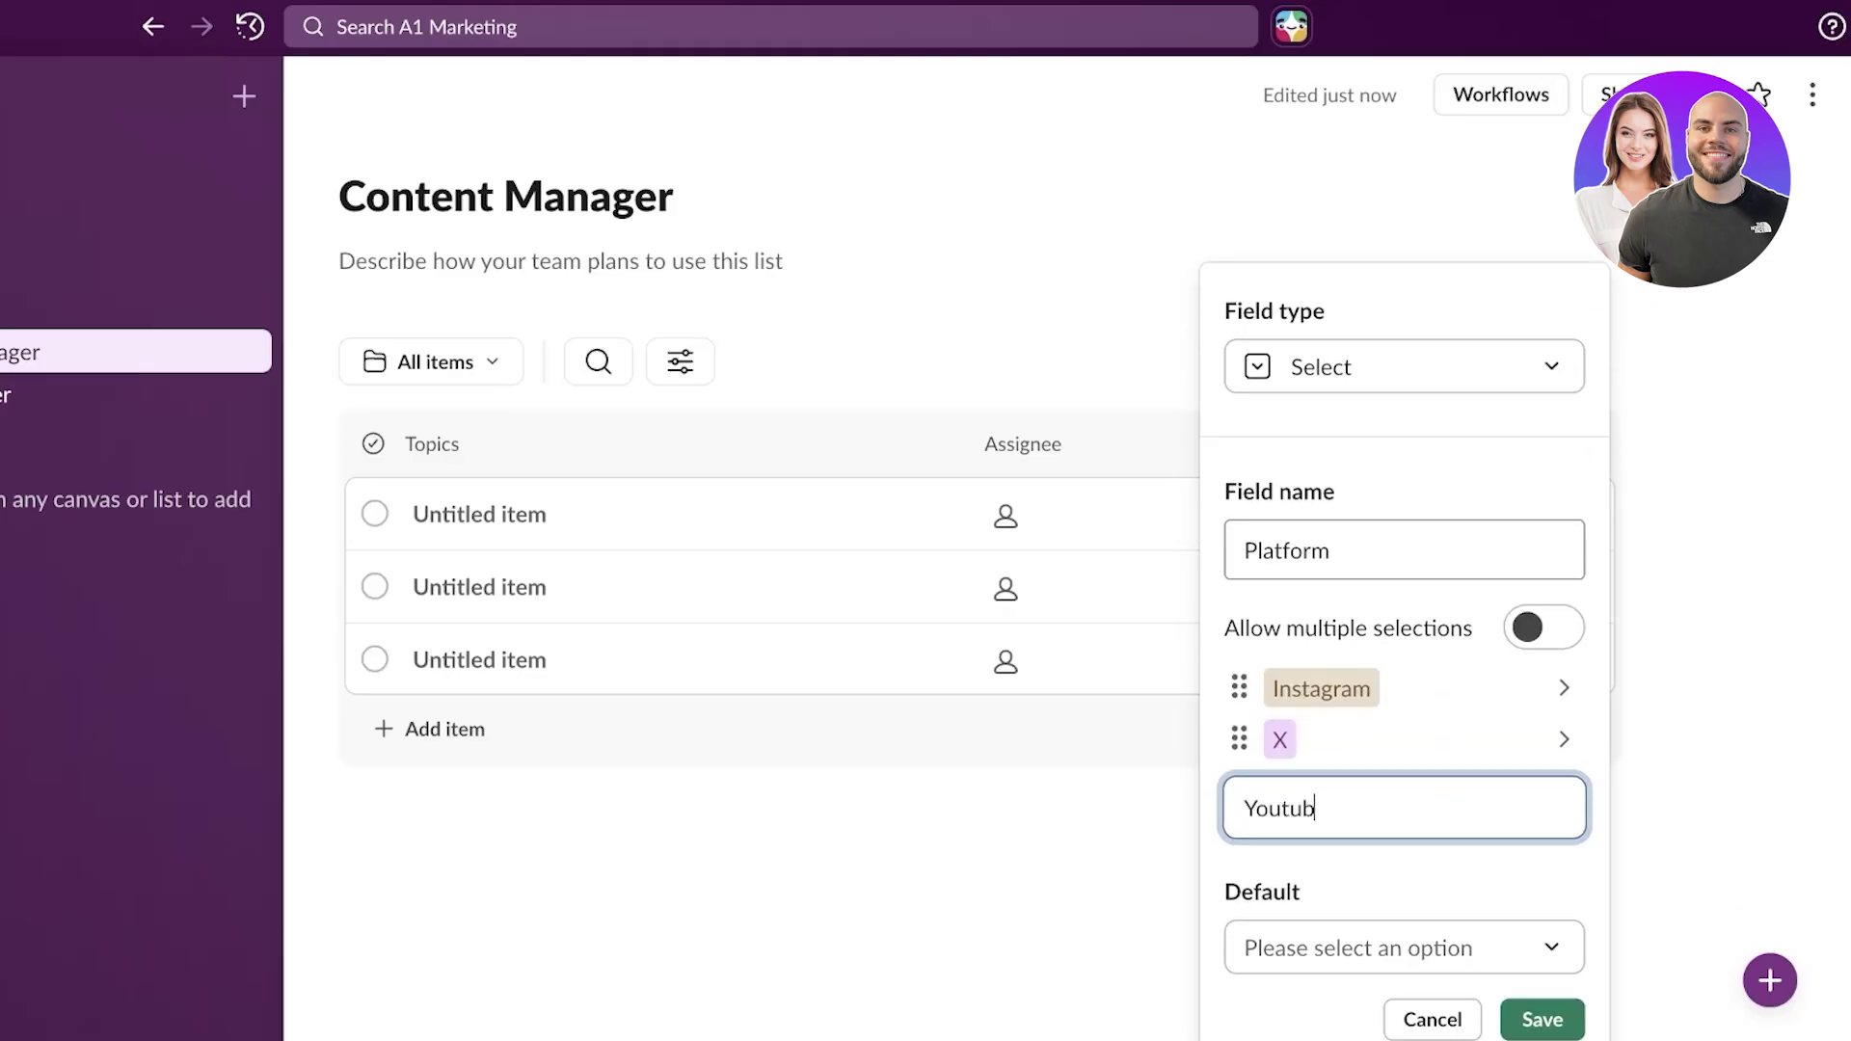
type("e")
key("Return")
Colour Youtube Flamingo, recolour X, make Instagram Aubergine, and save the Platform column.
left_click(1315, 740)
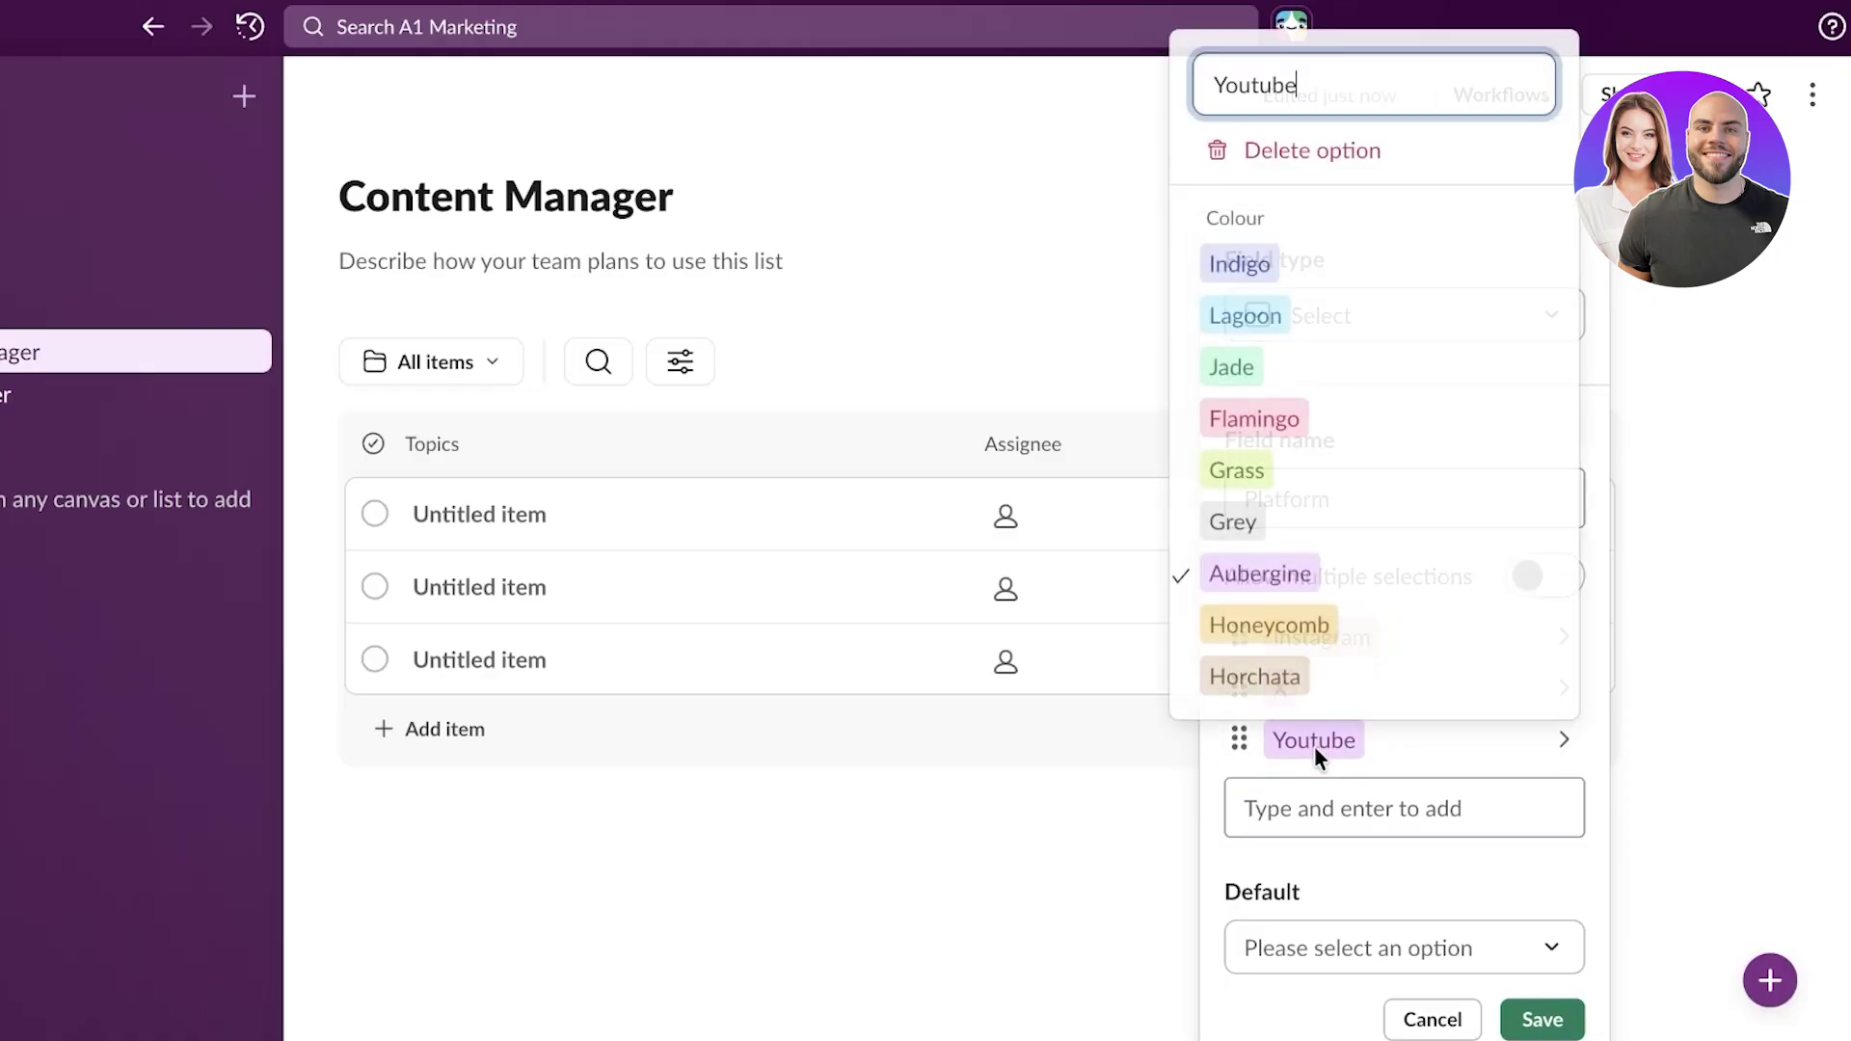
left_click(1253, 418)
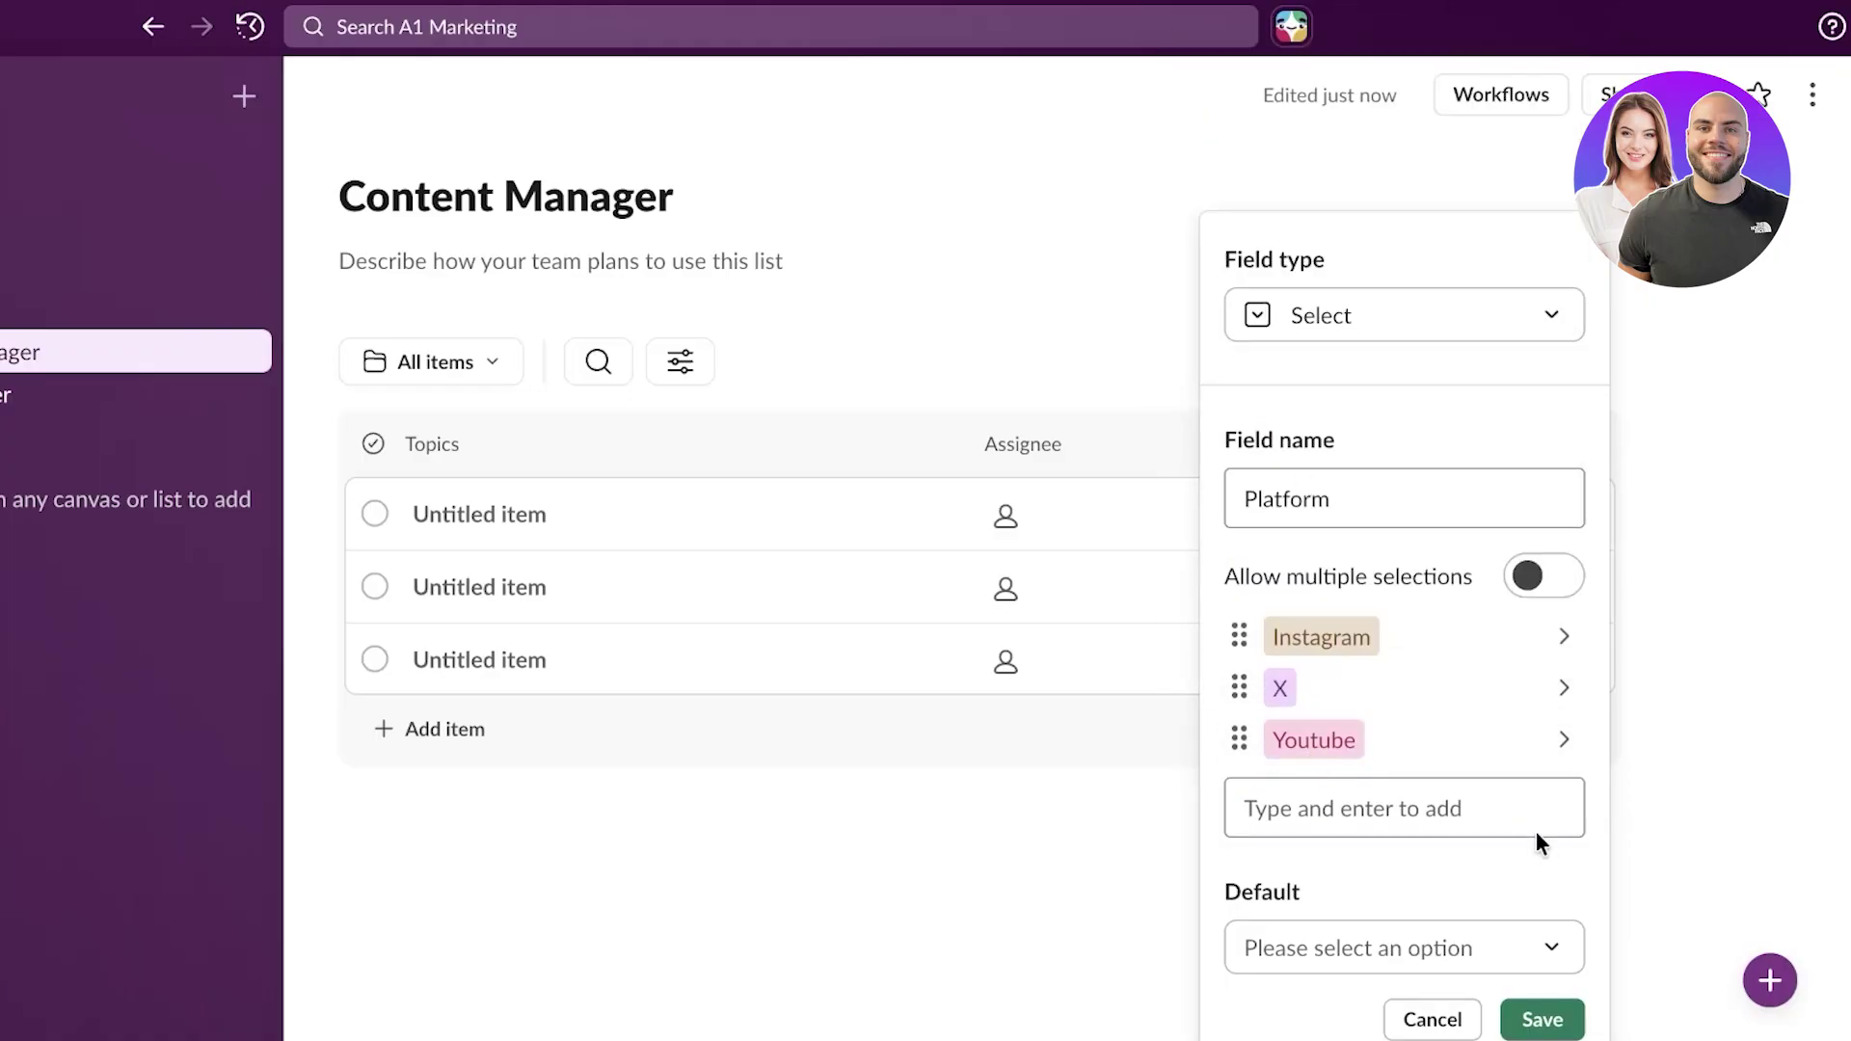
left_click(1441, 693)
left_click(1282, 454)
left_click(1483, 644)
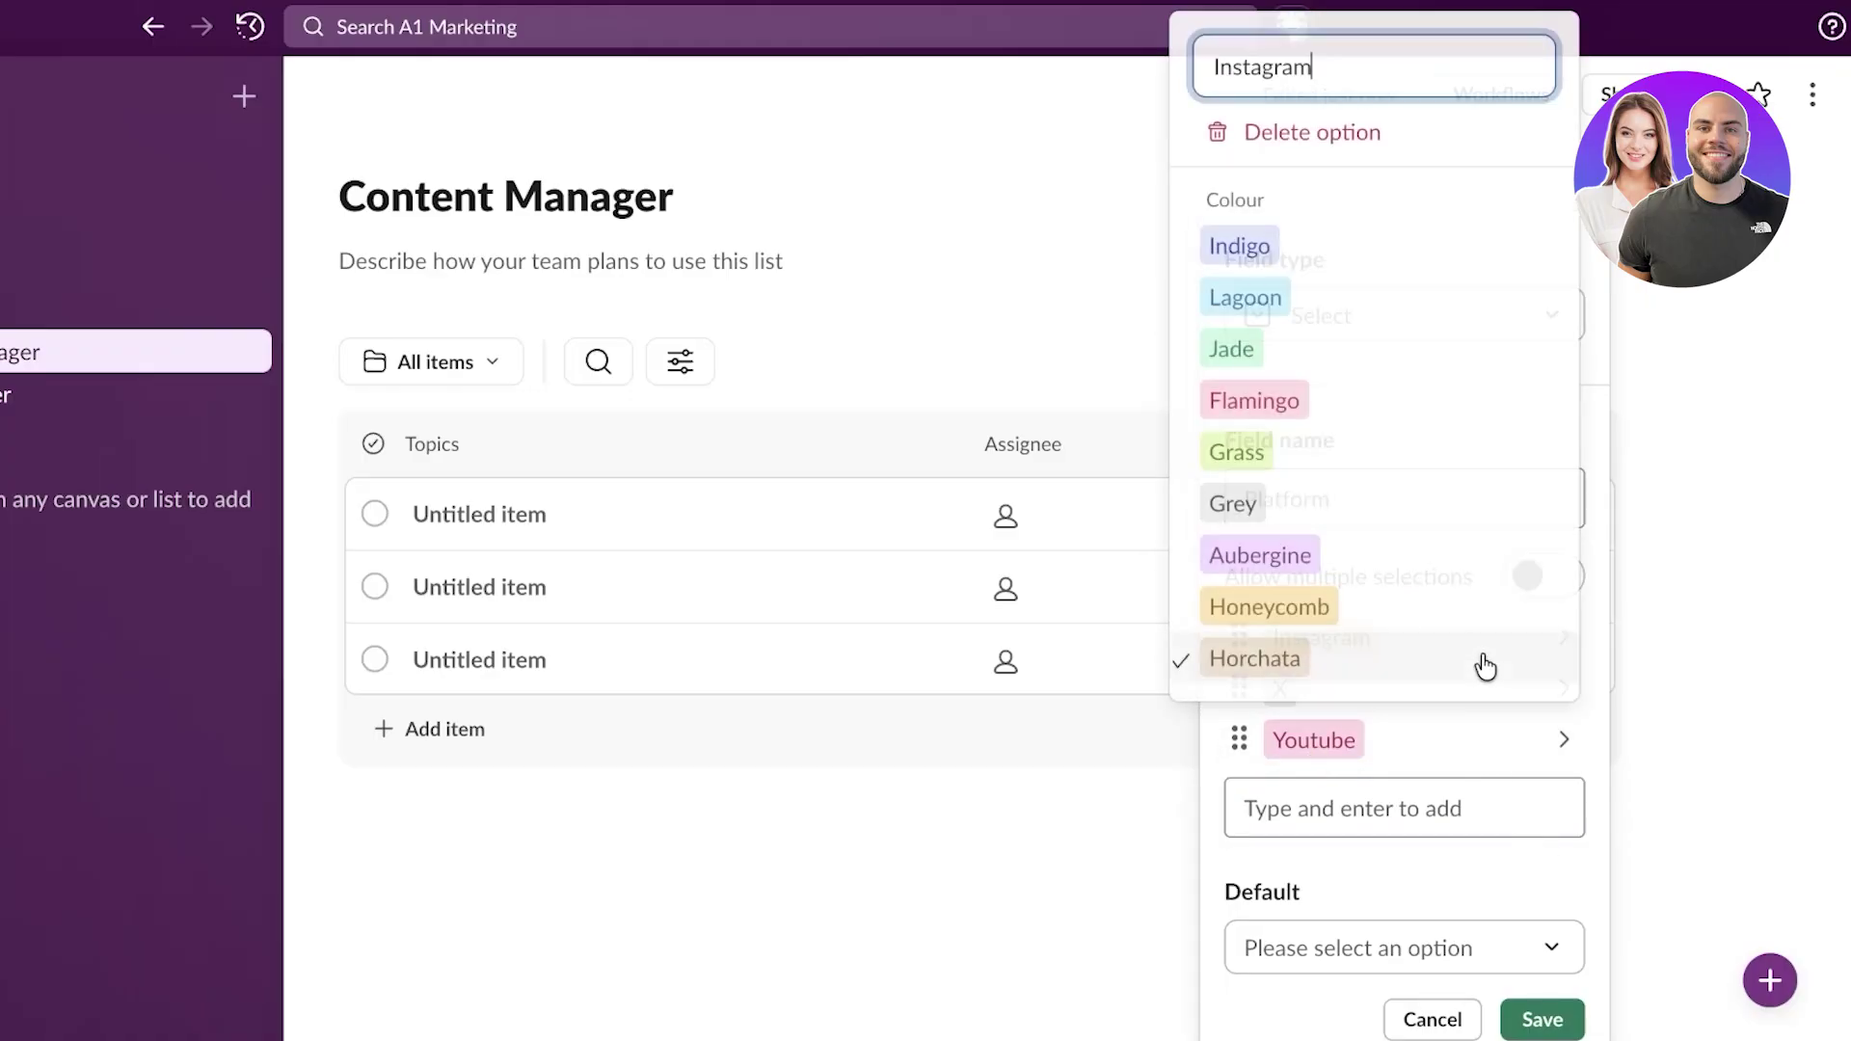
left_click(1278, 559)
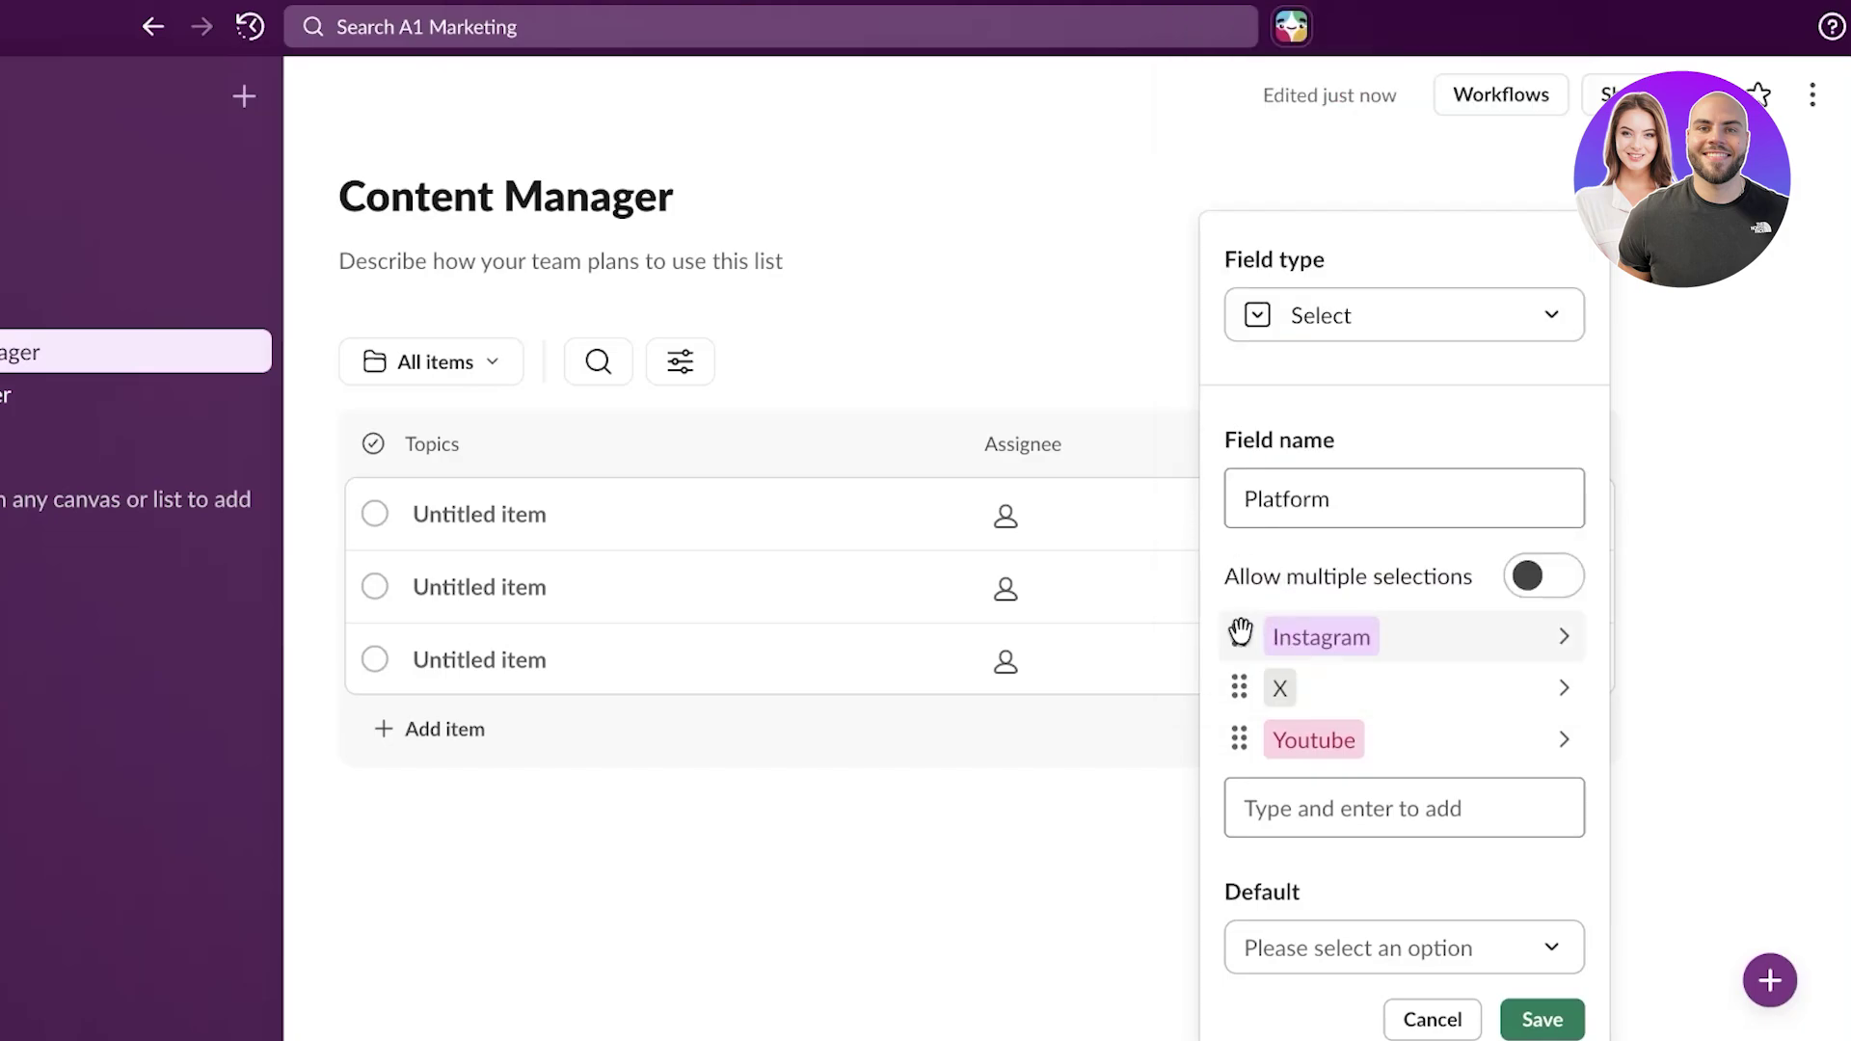
left_click(1576, 1021)
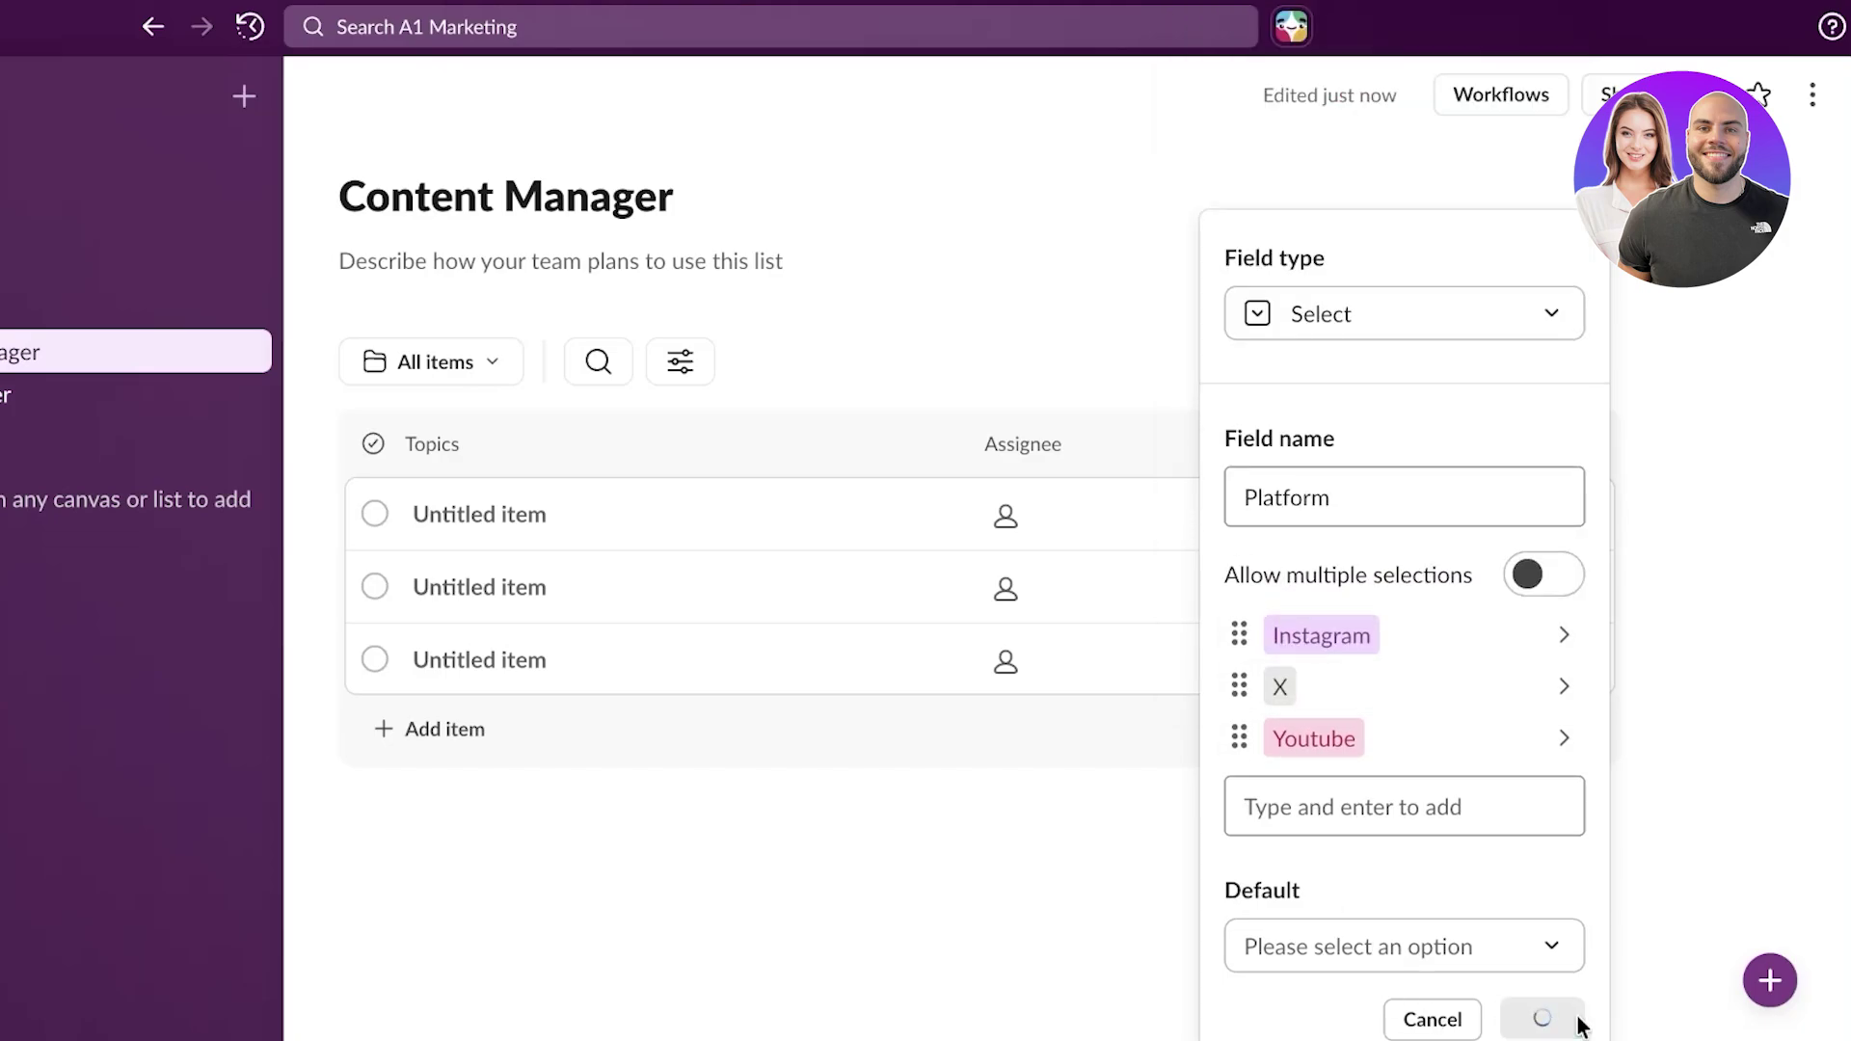
Set the first item's Platform to Instagram and the second item's to X.
left_click(1659, 521)
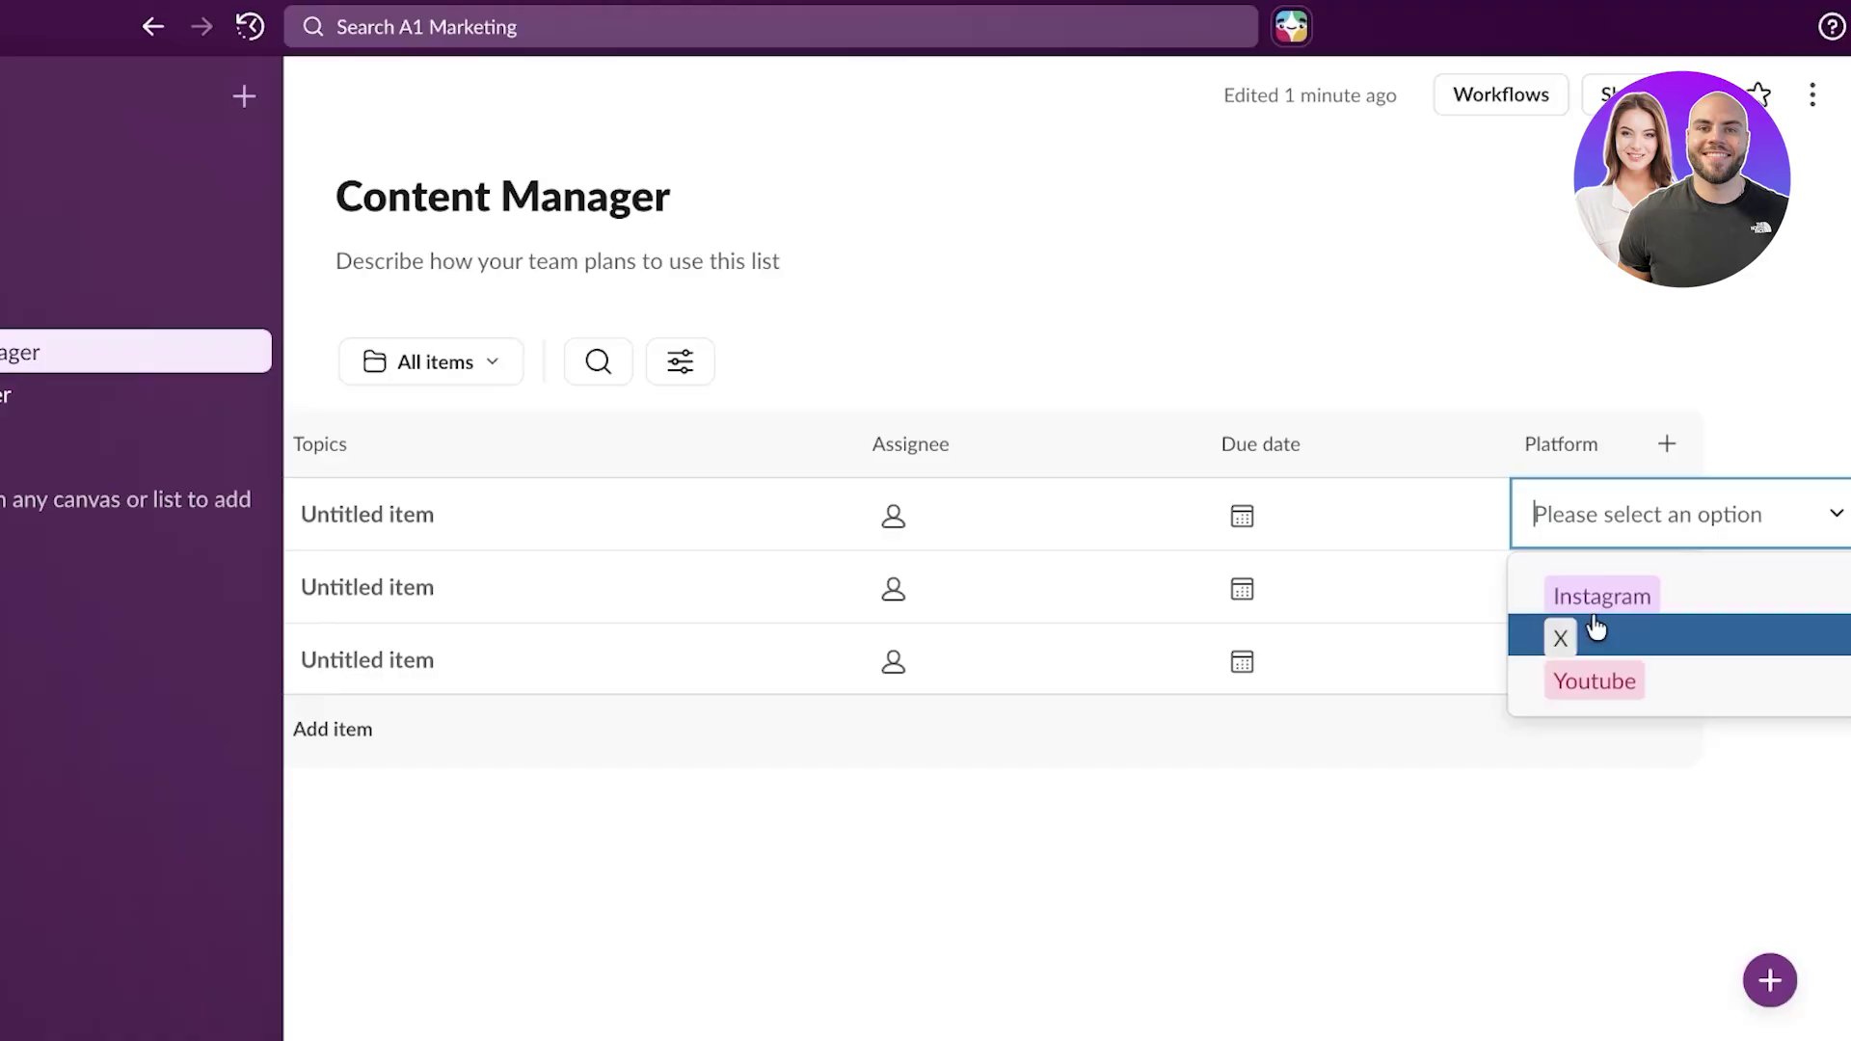
left_click(1581, 596)
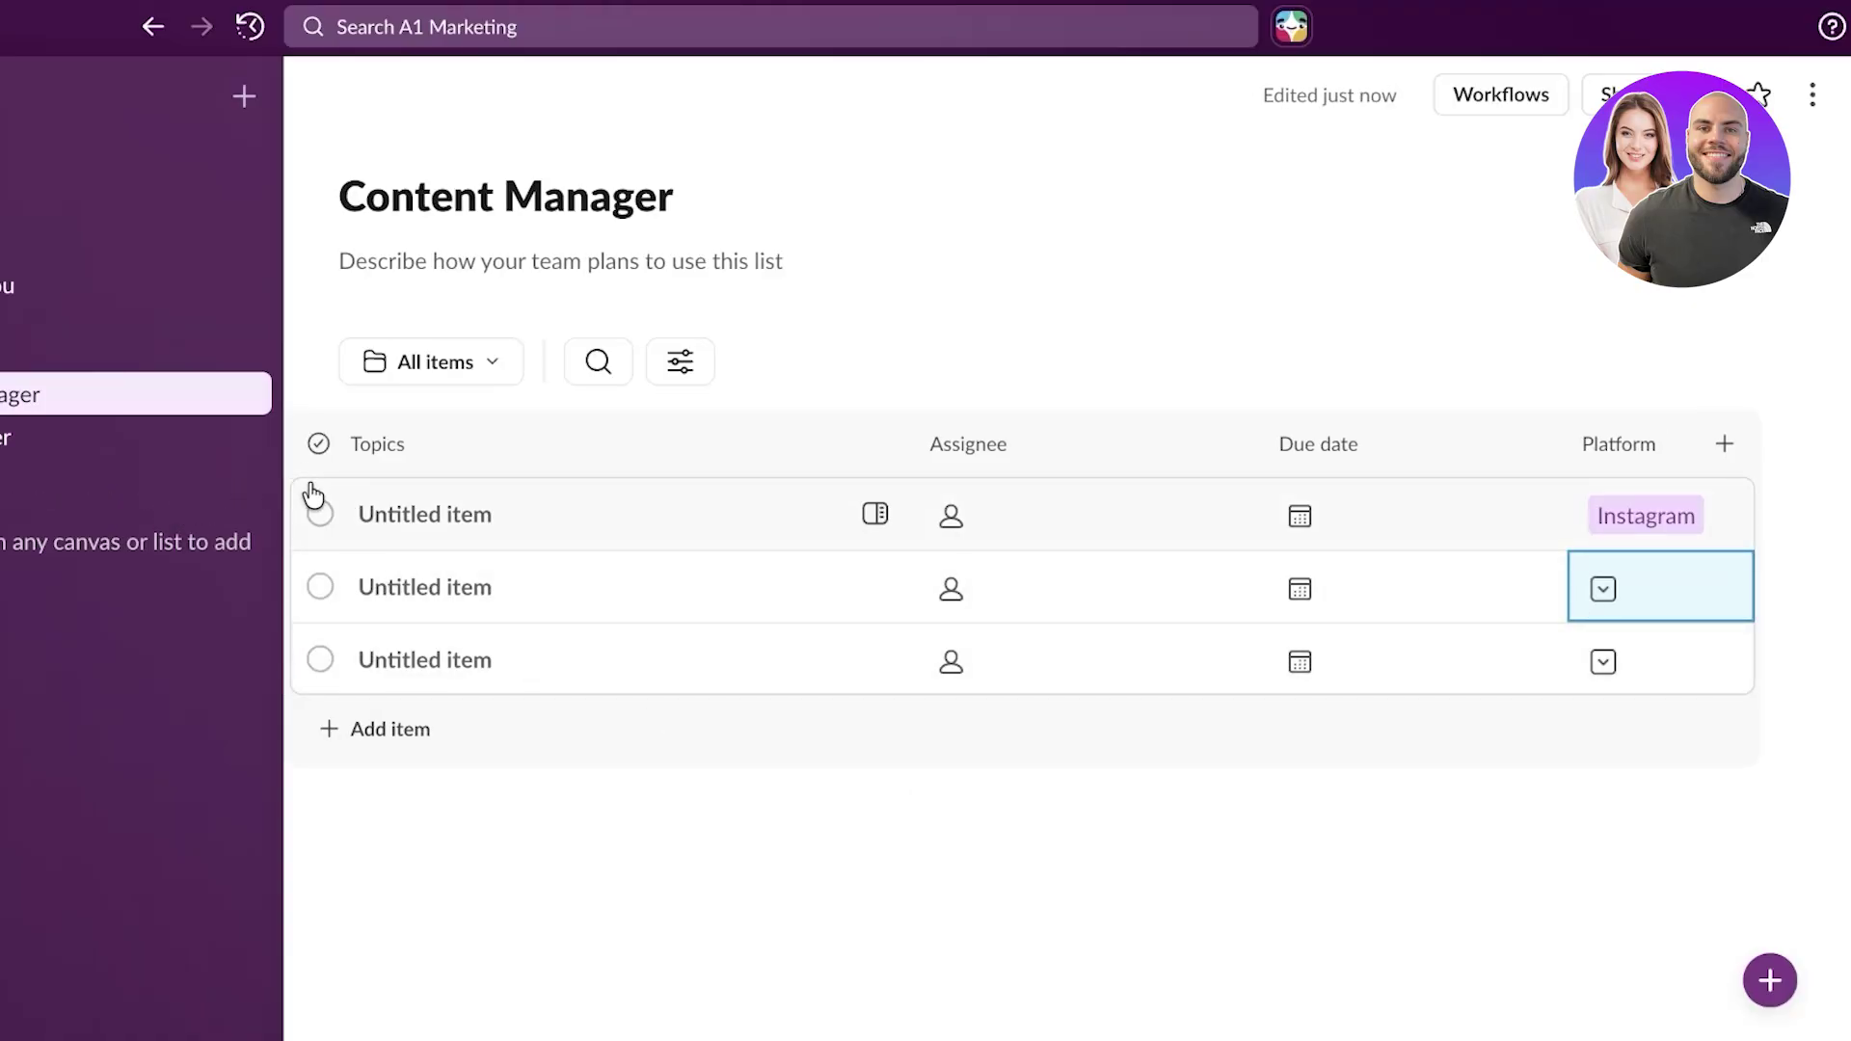
left_click(1633, 581)
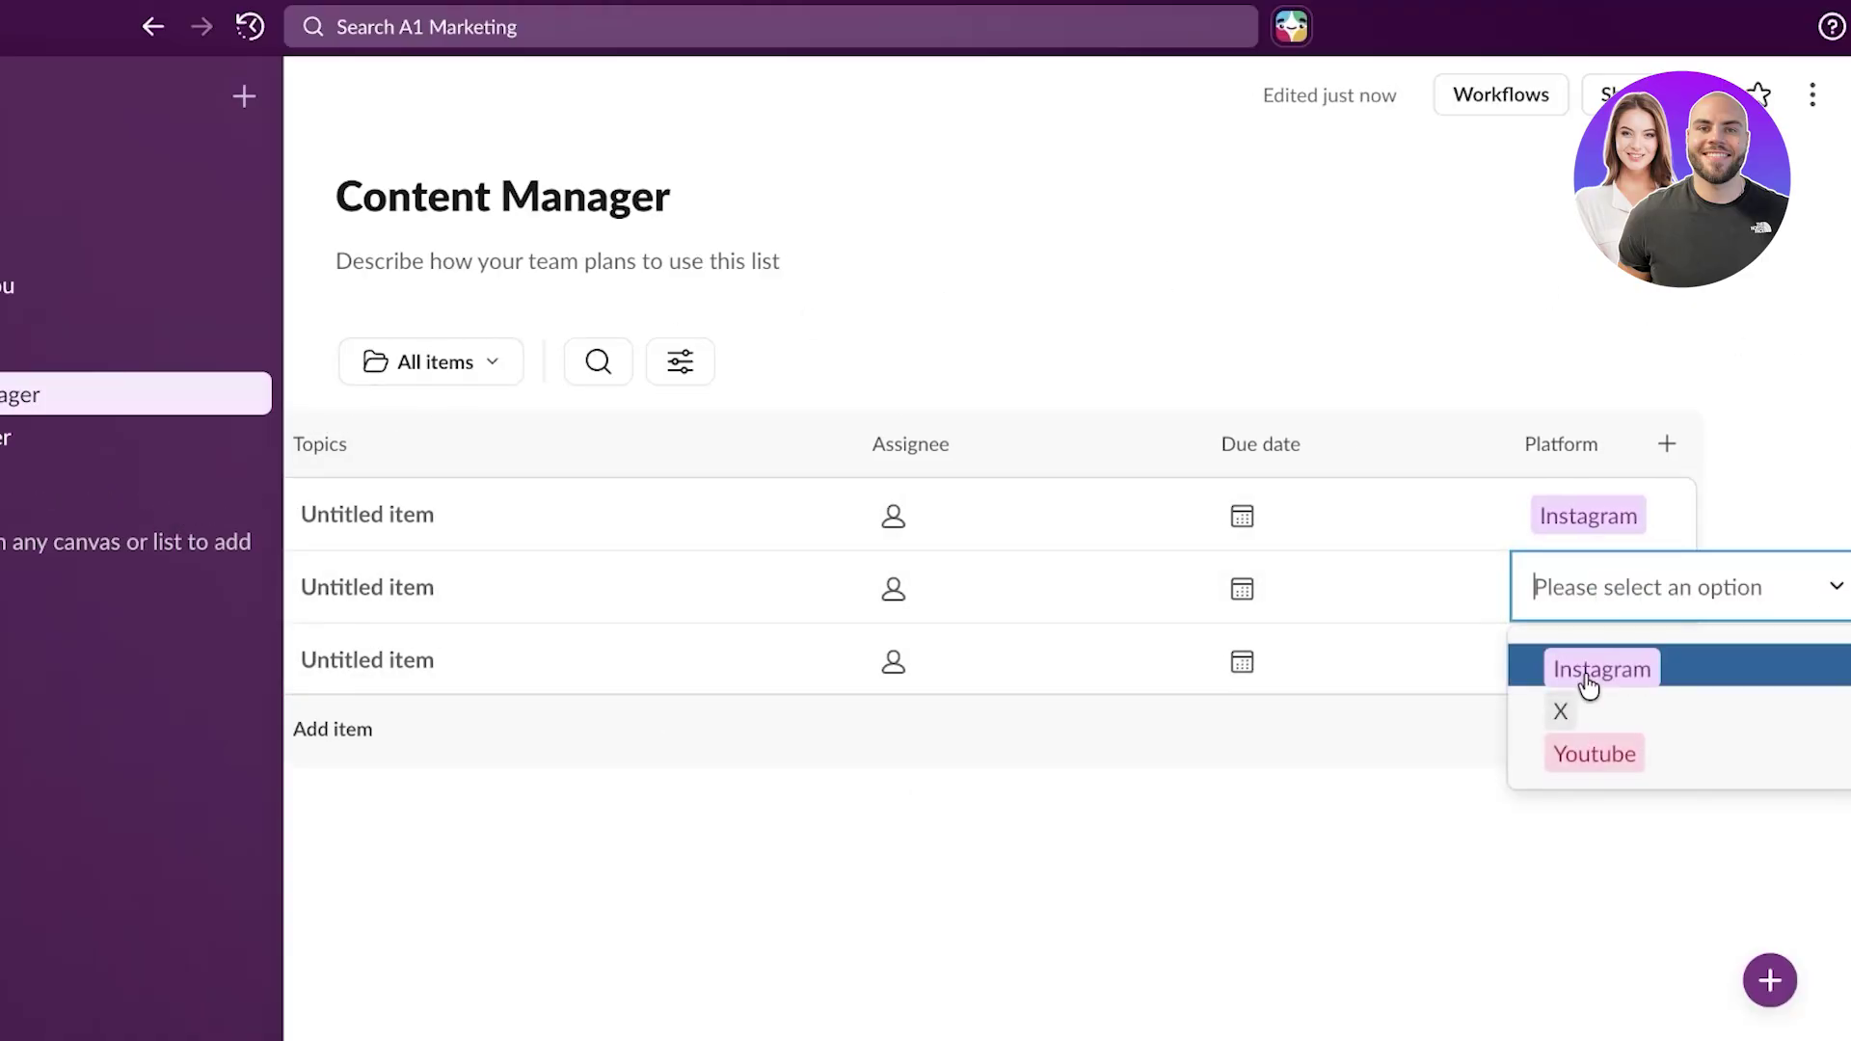
left_click(1586, 704)
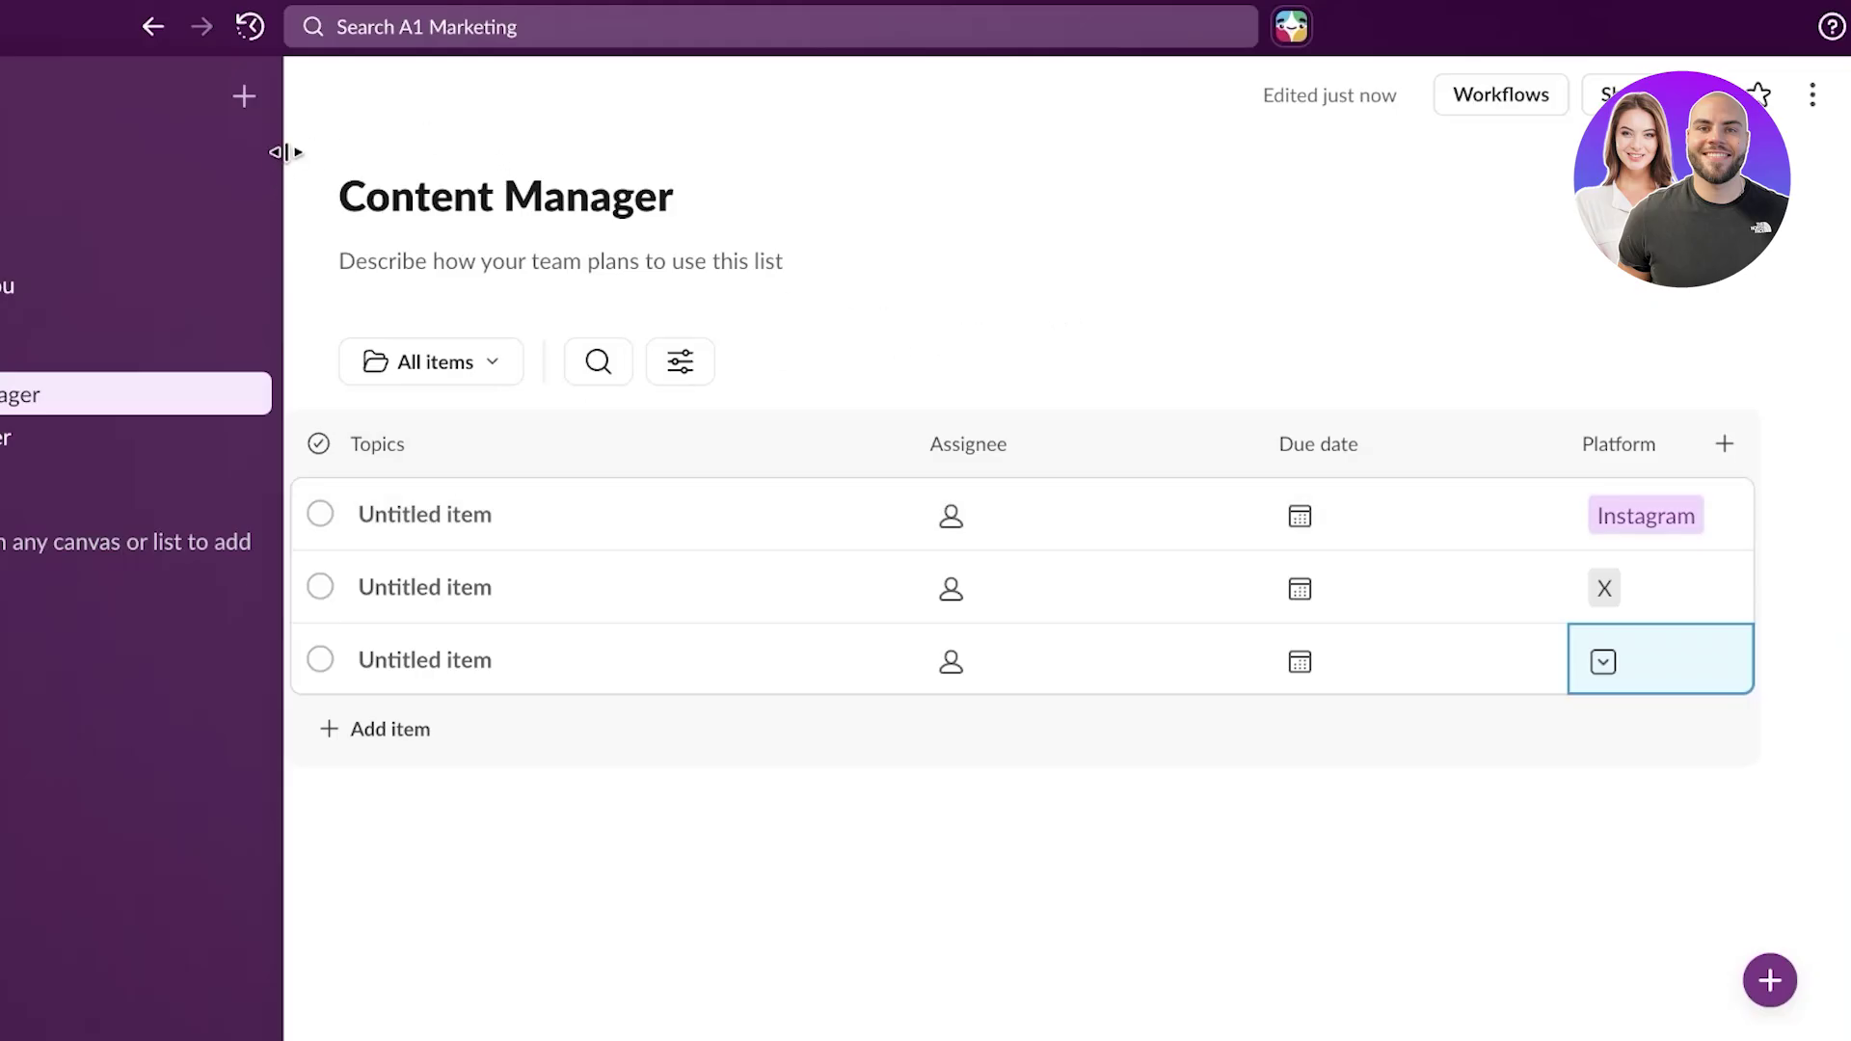
View the list's sharing options, then close them without sharing.
left_click(136, 400)
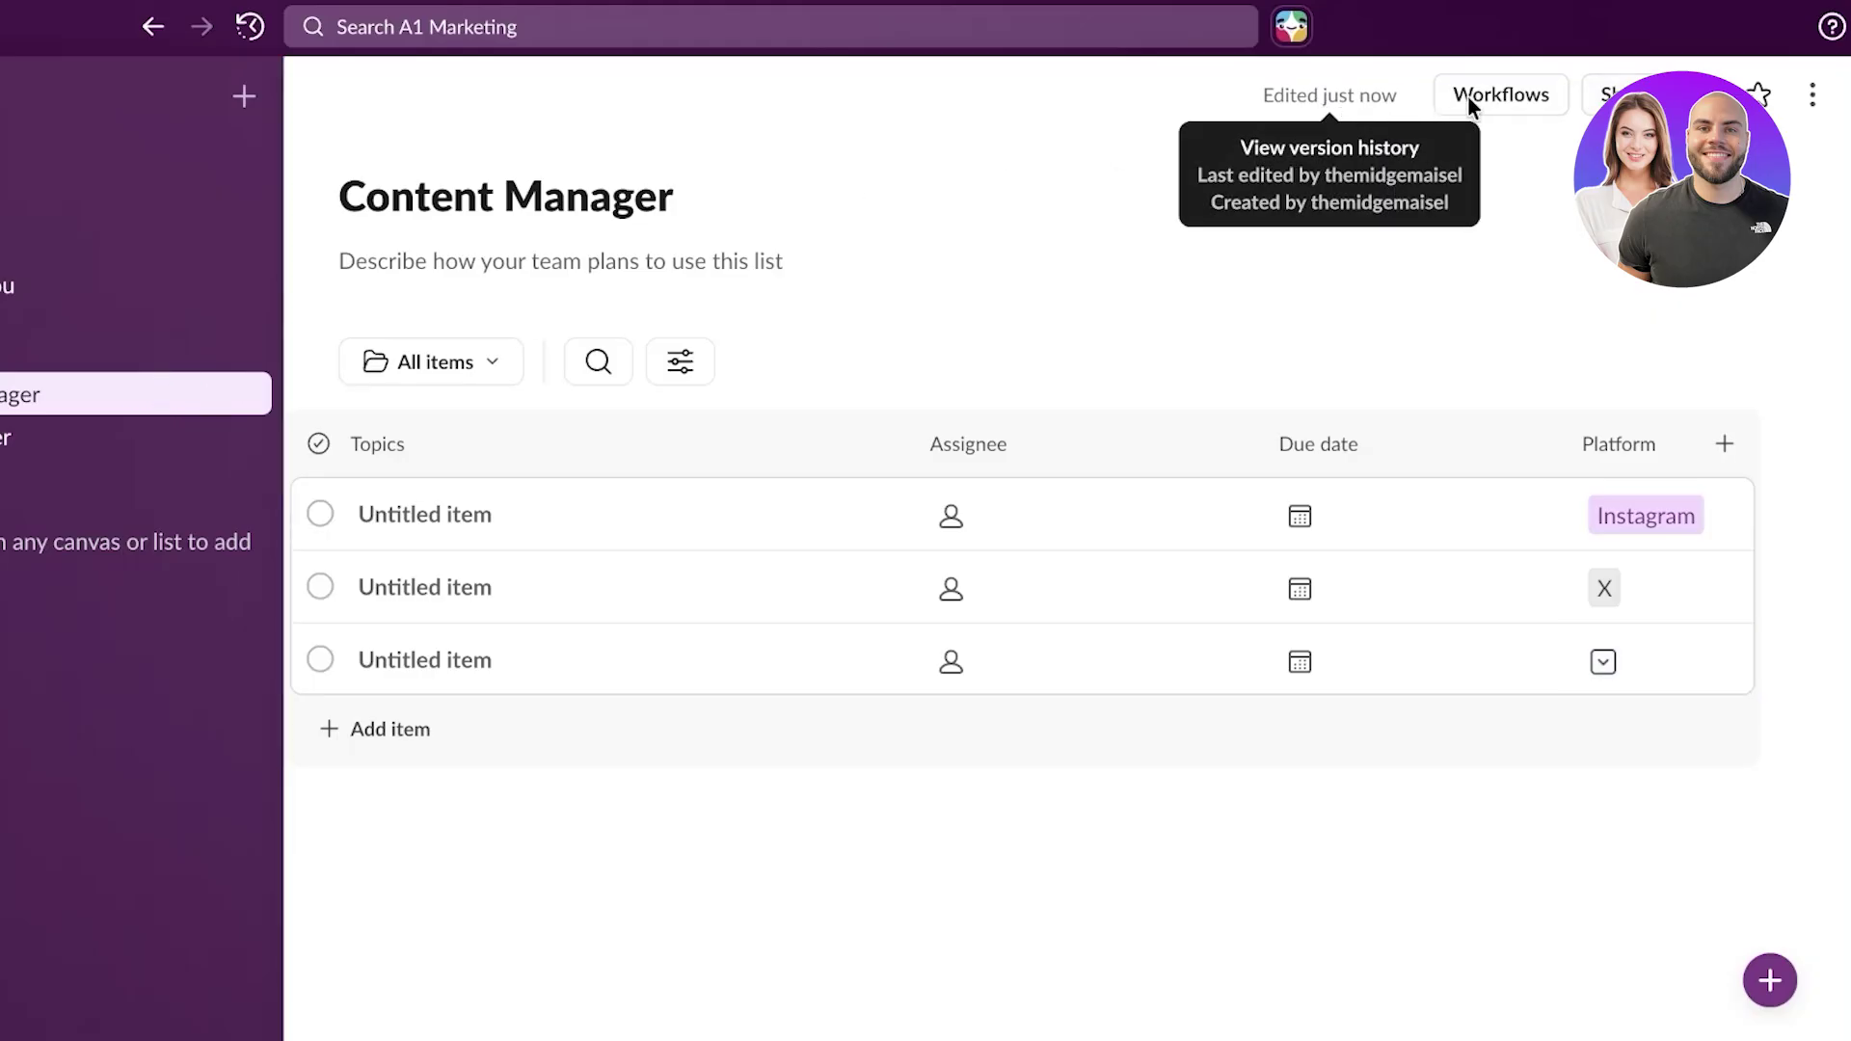
left_click(1620, 94)
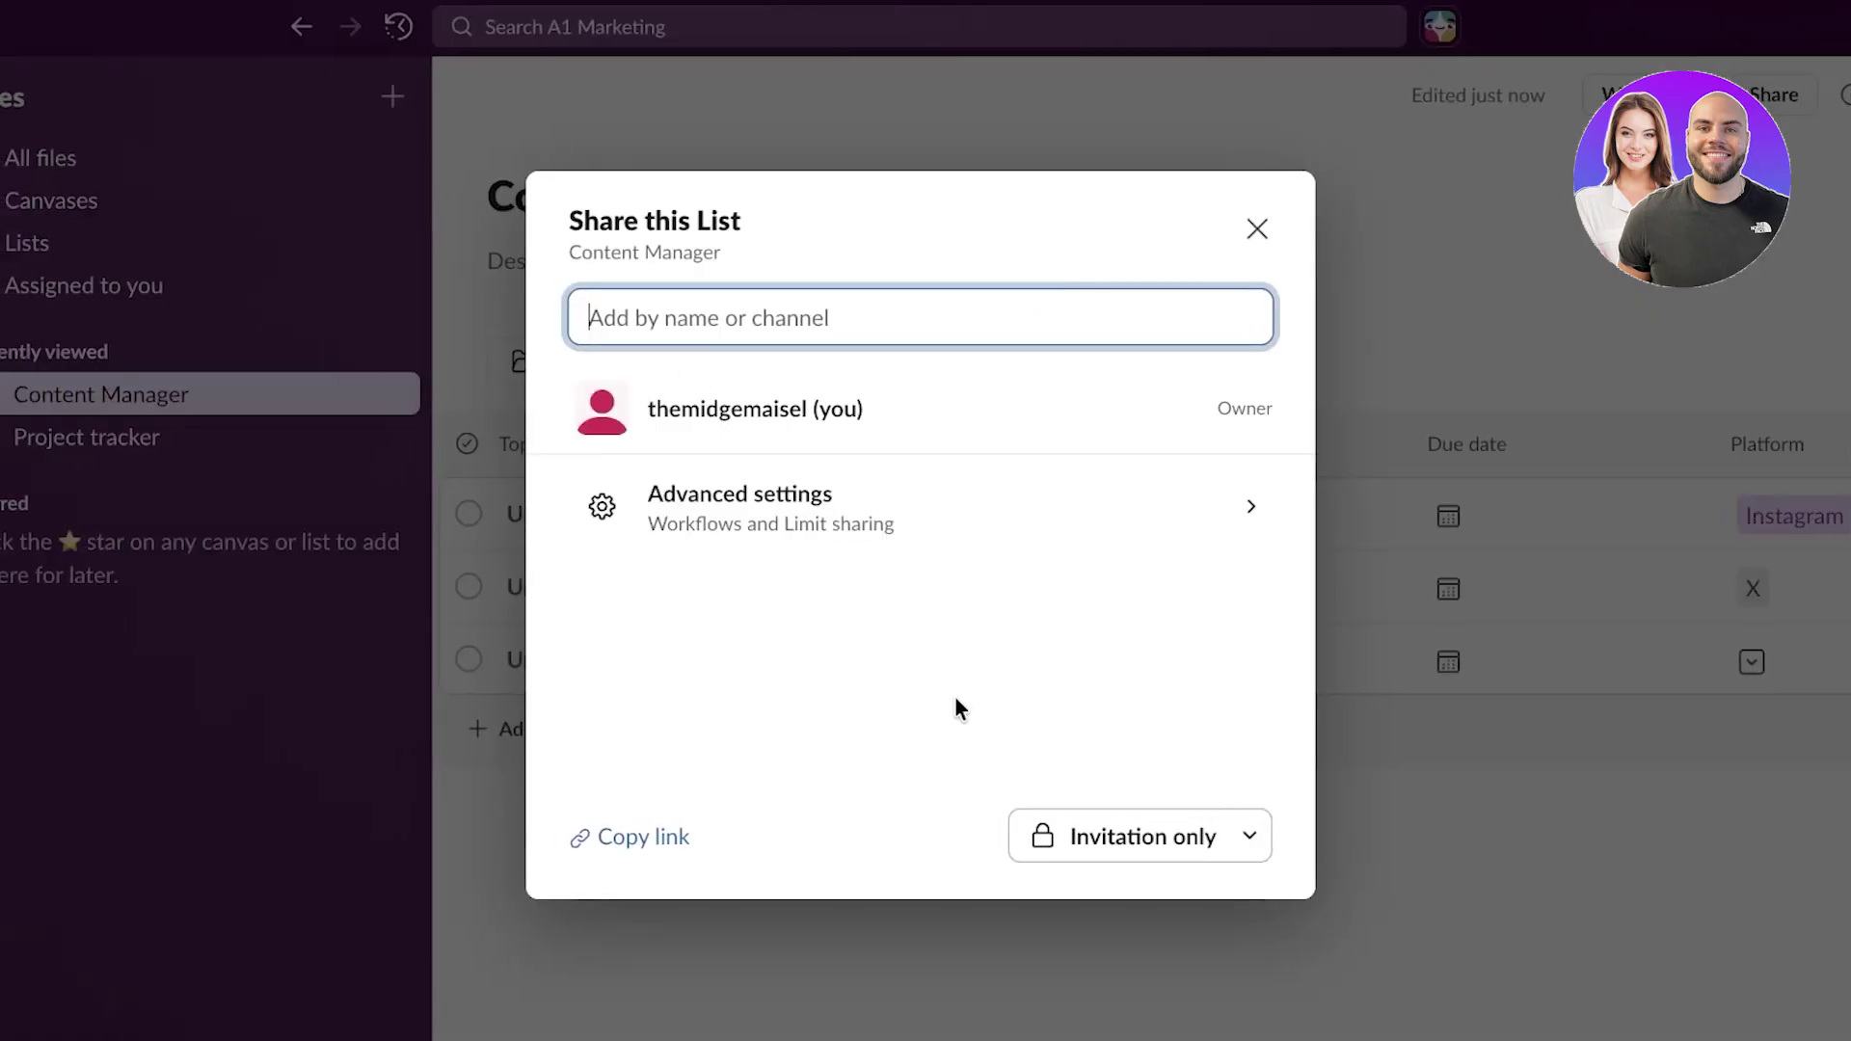
left_click(1279, 227)
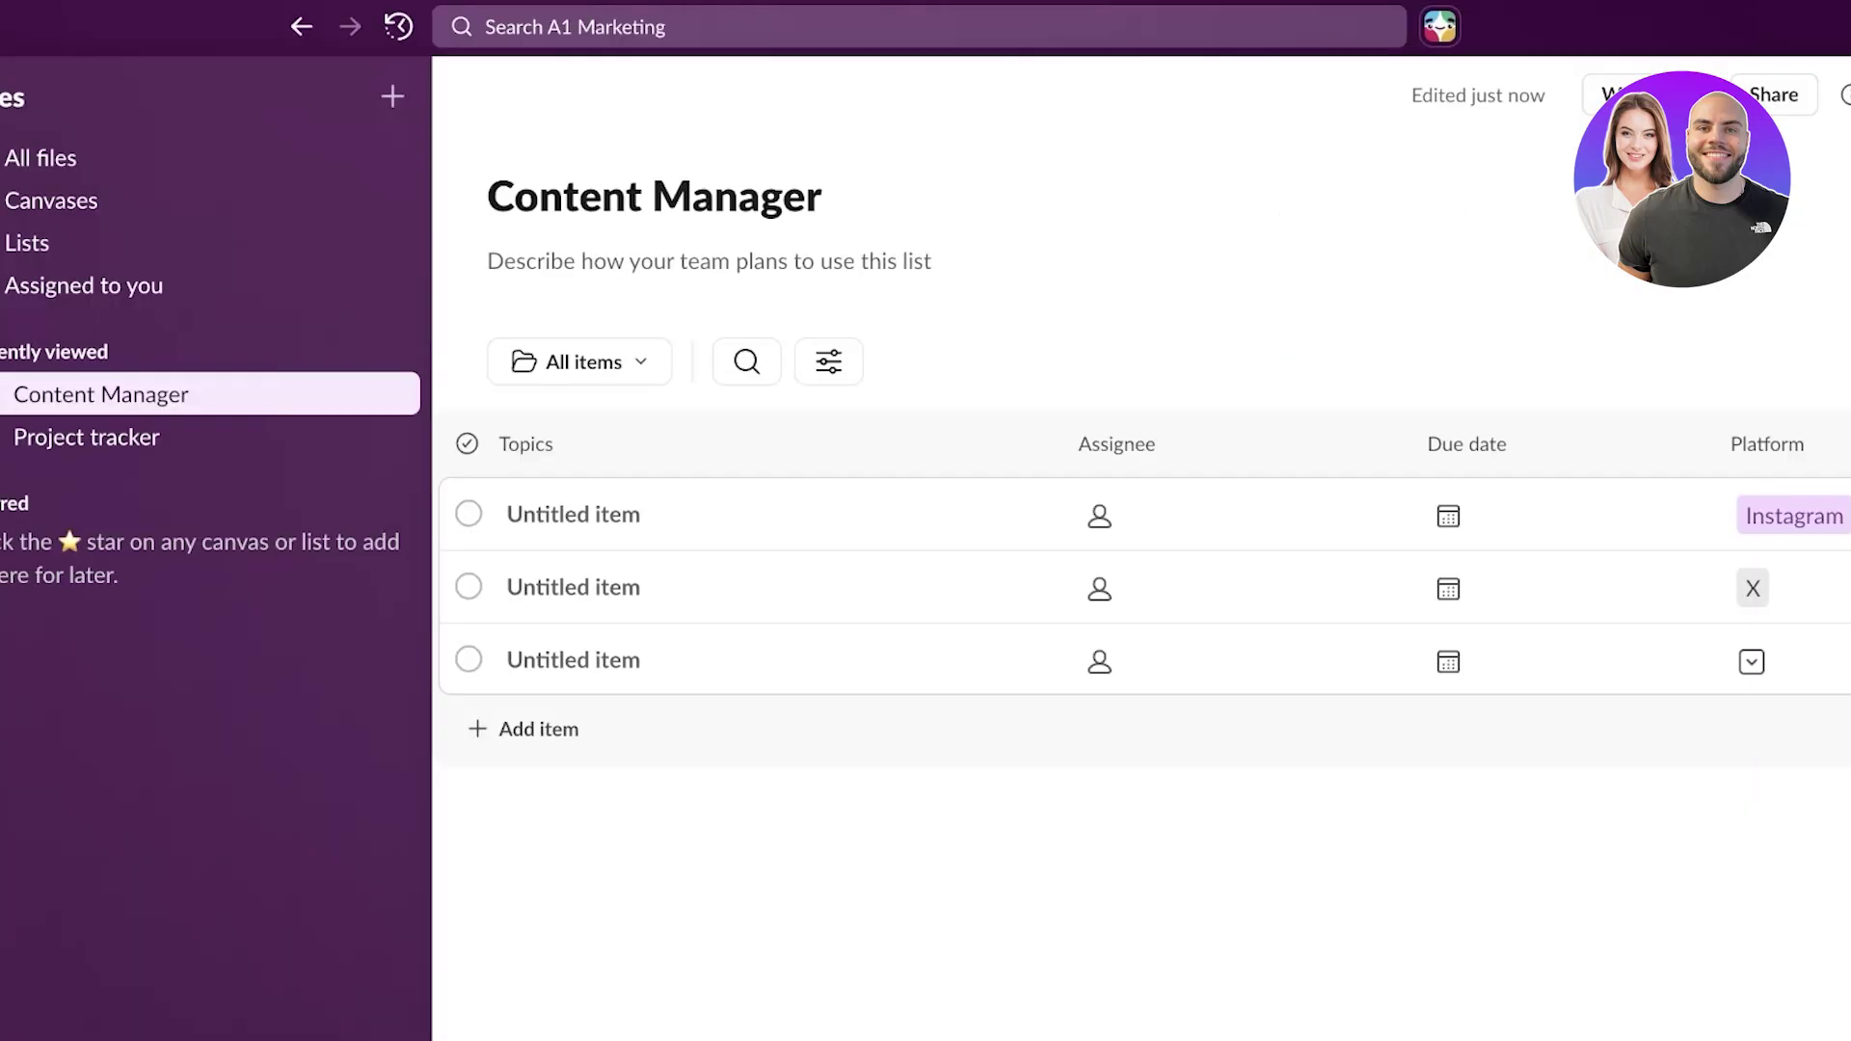